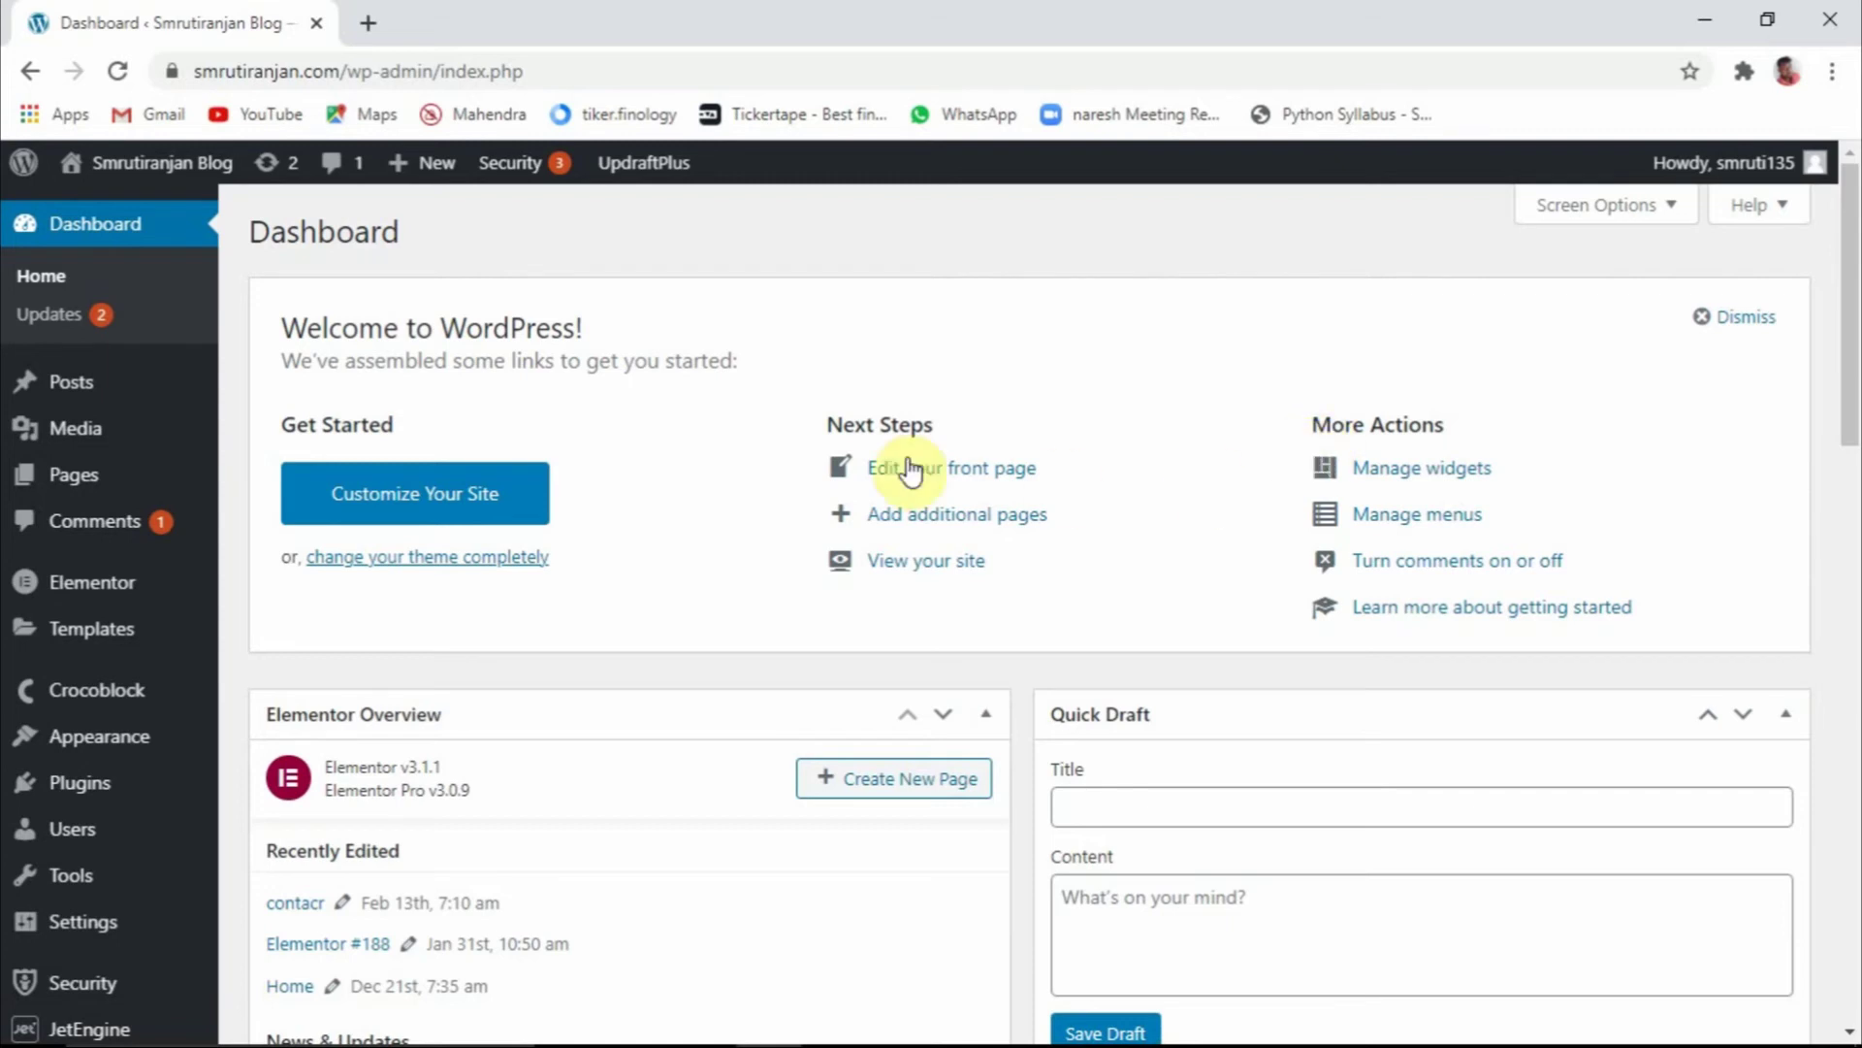
Create a new page with the title "Demo form"
{"action": "mouse_move", "coordinate": [222, 662]}
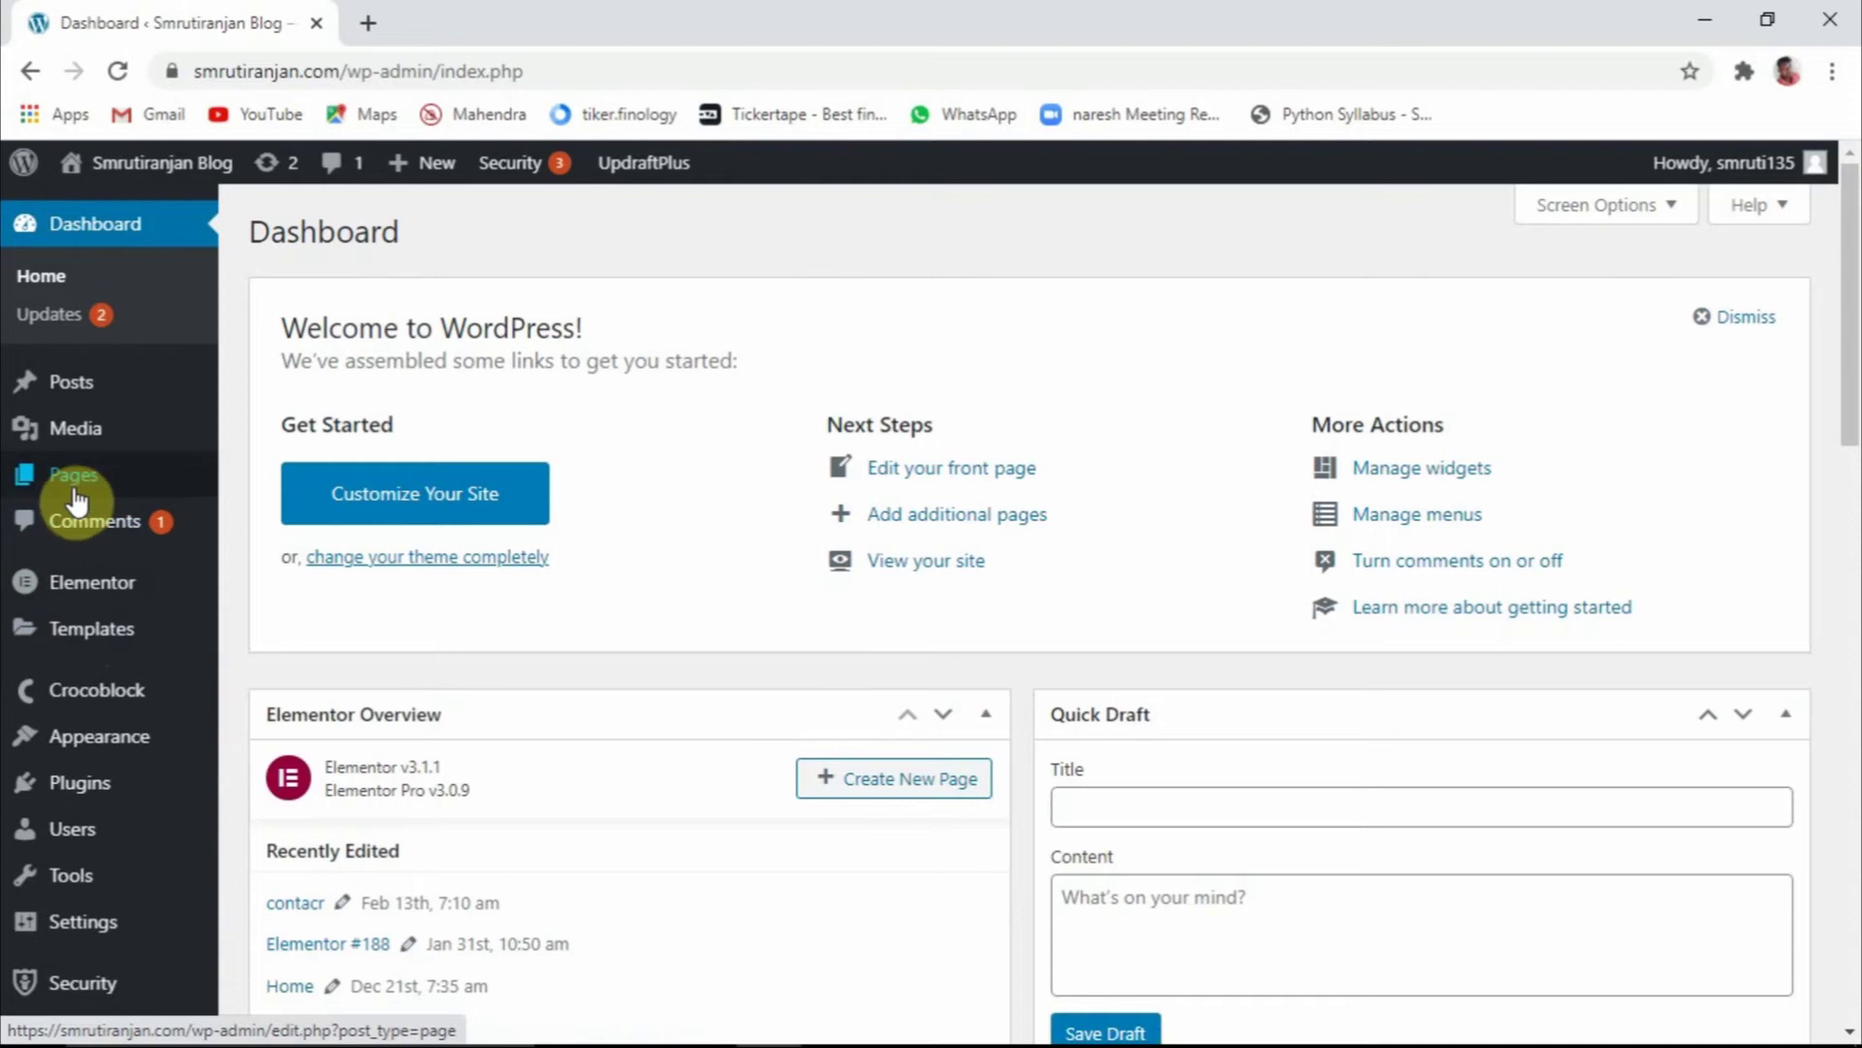
{"action": "mouse_move", "coordinate": [78, 500]}
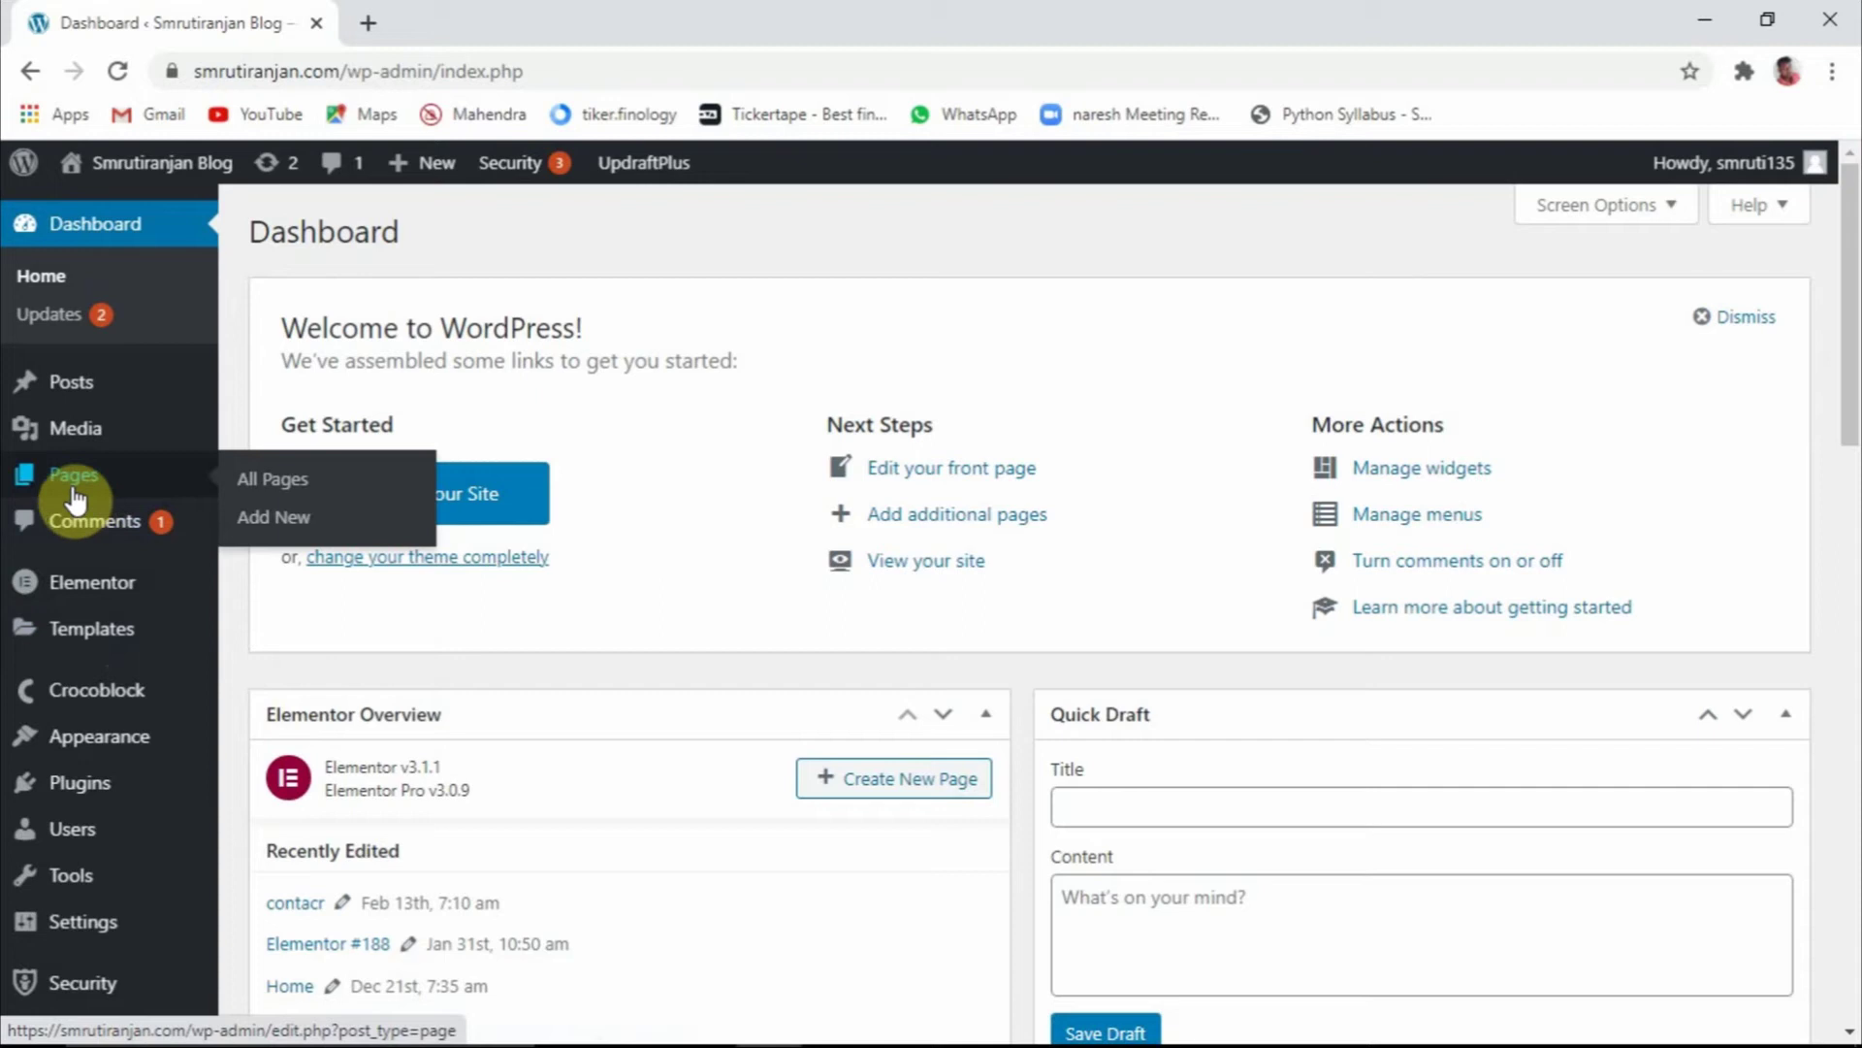
{"action": "left_click", "coordinate": [260, 529]}
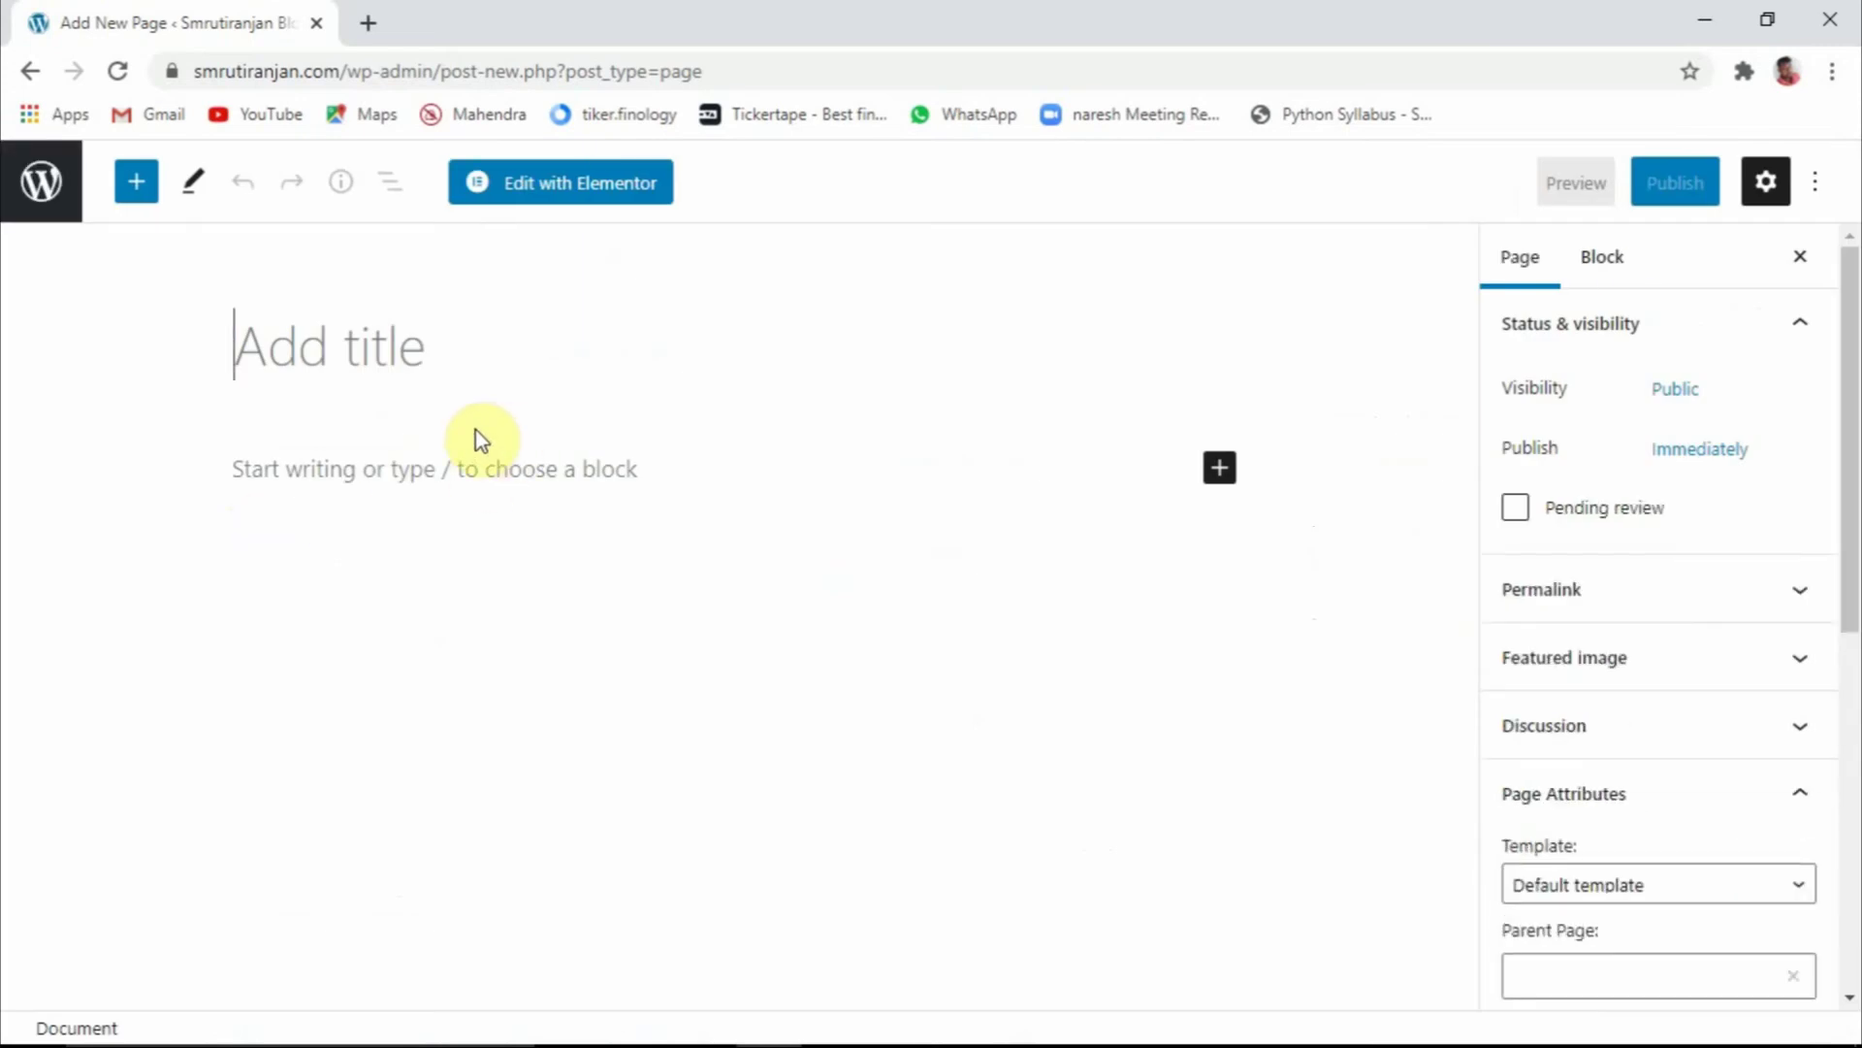
{"action": "type", "text": "De"}
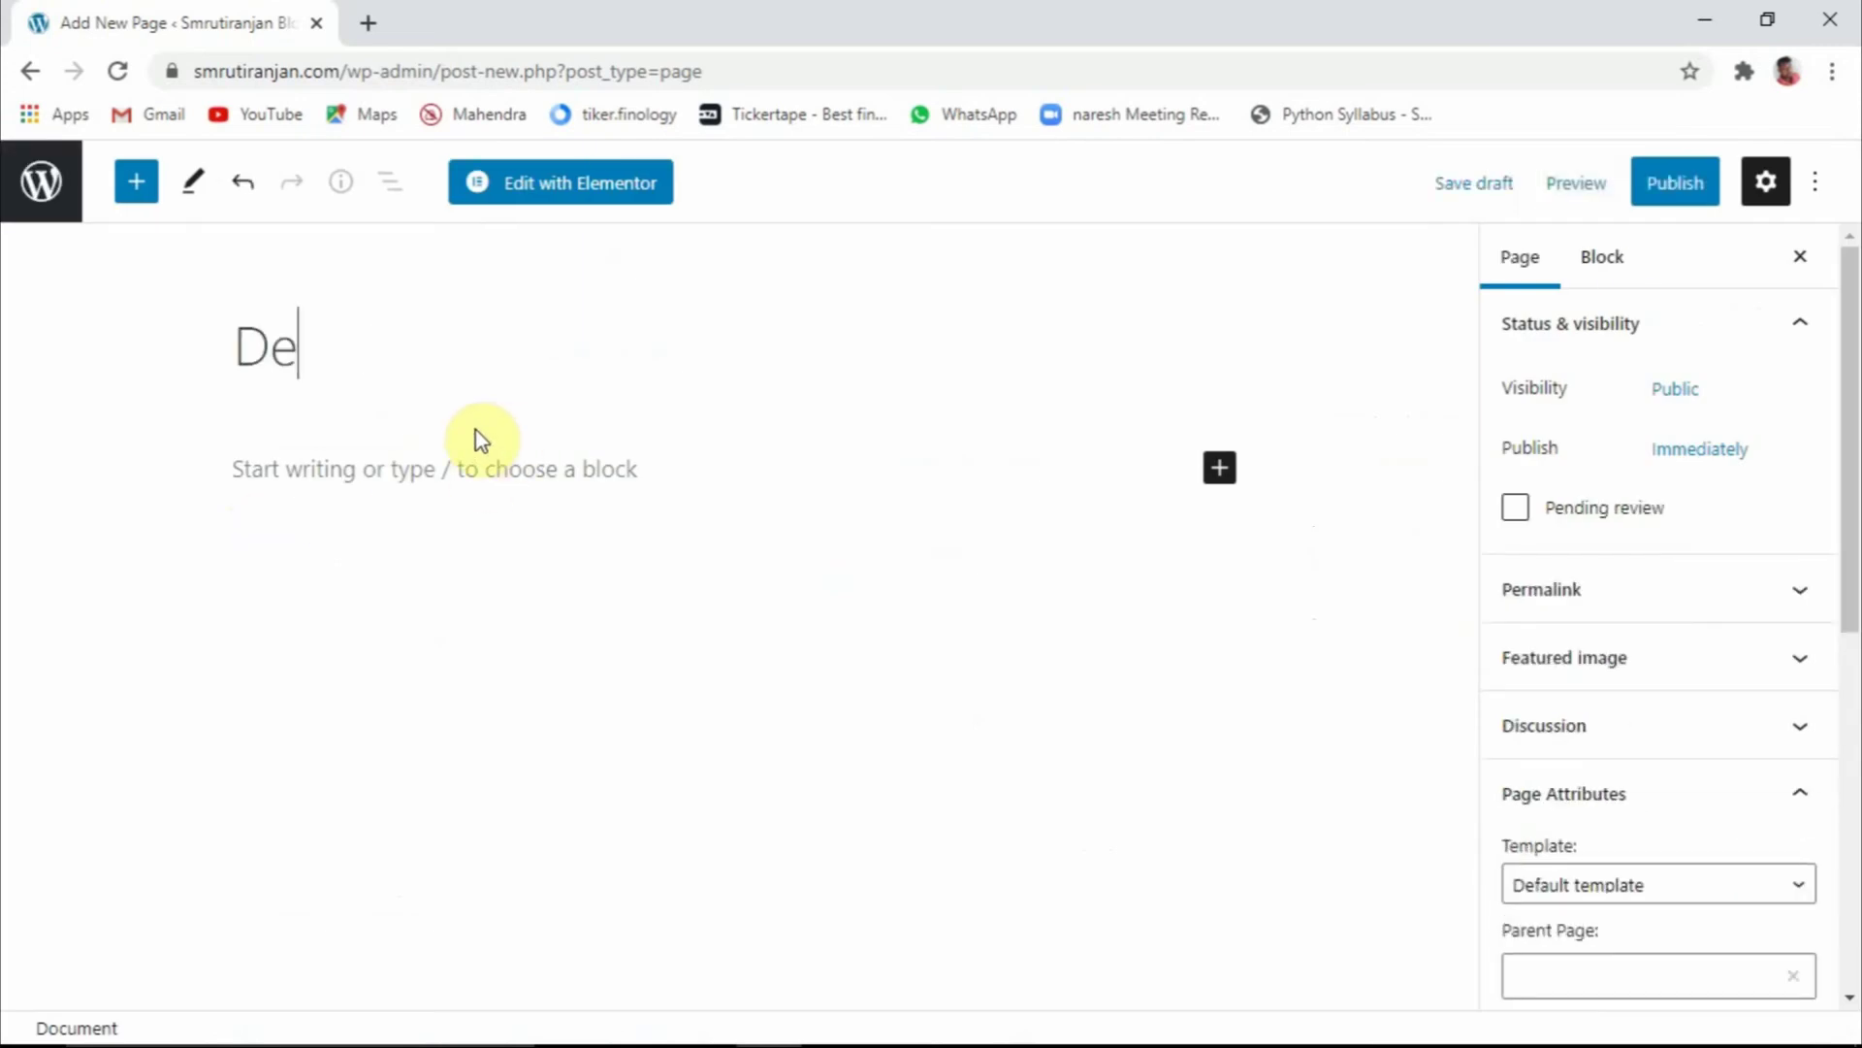
{"action": "type", "text": "mo form"}
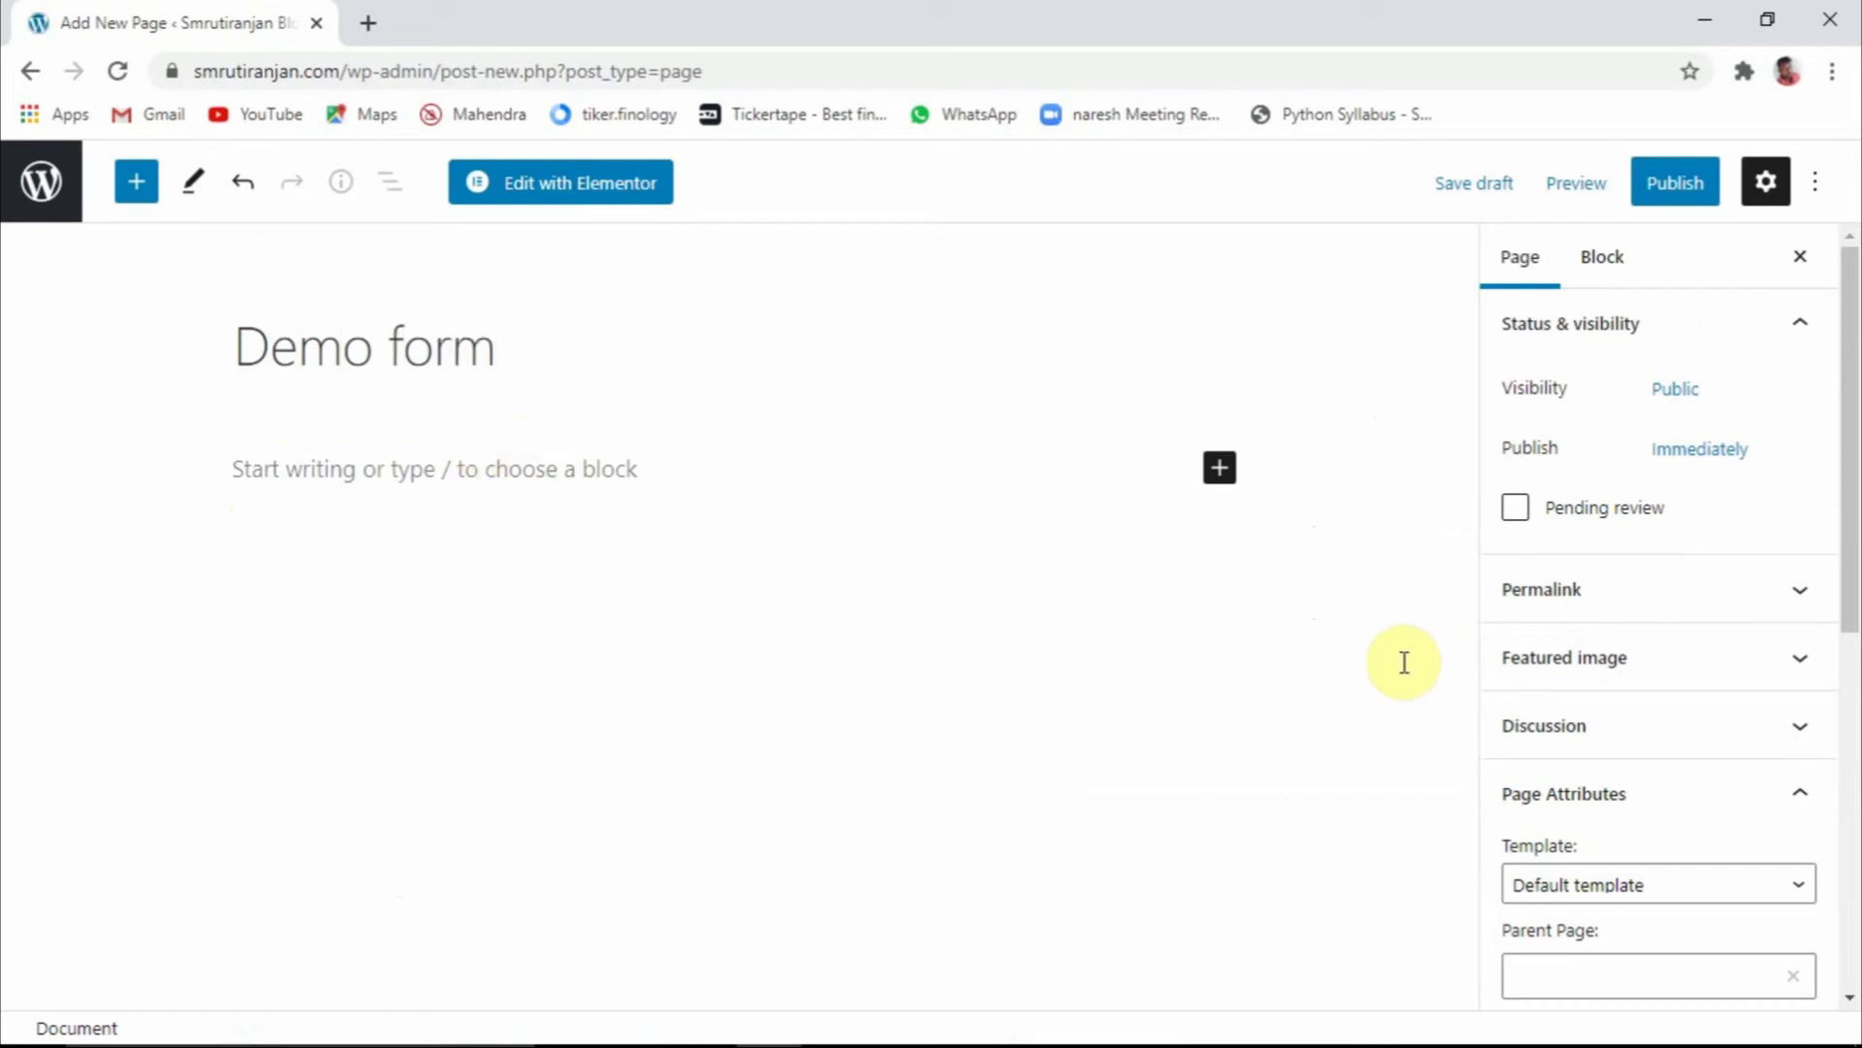
Set the page layout to No Sidebars with a Full Width content container and disable the content title
{"action": "scroll", "coordinate": [1712, 697], "scroll_direction": "down", "scroll_amount": 5}
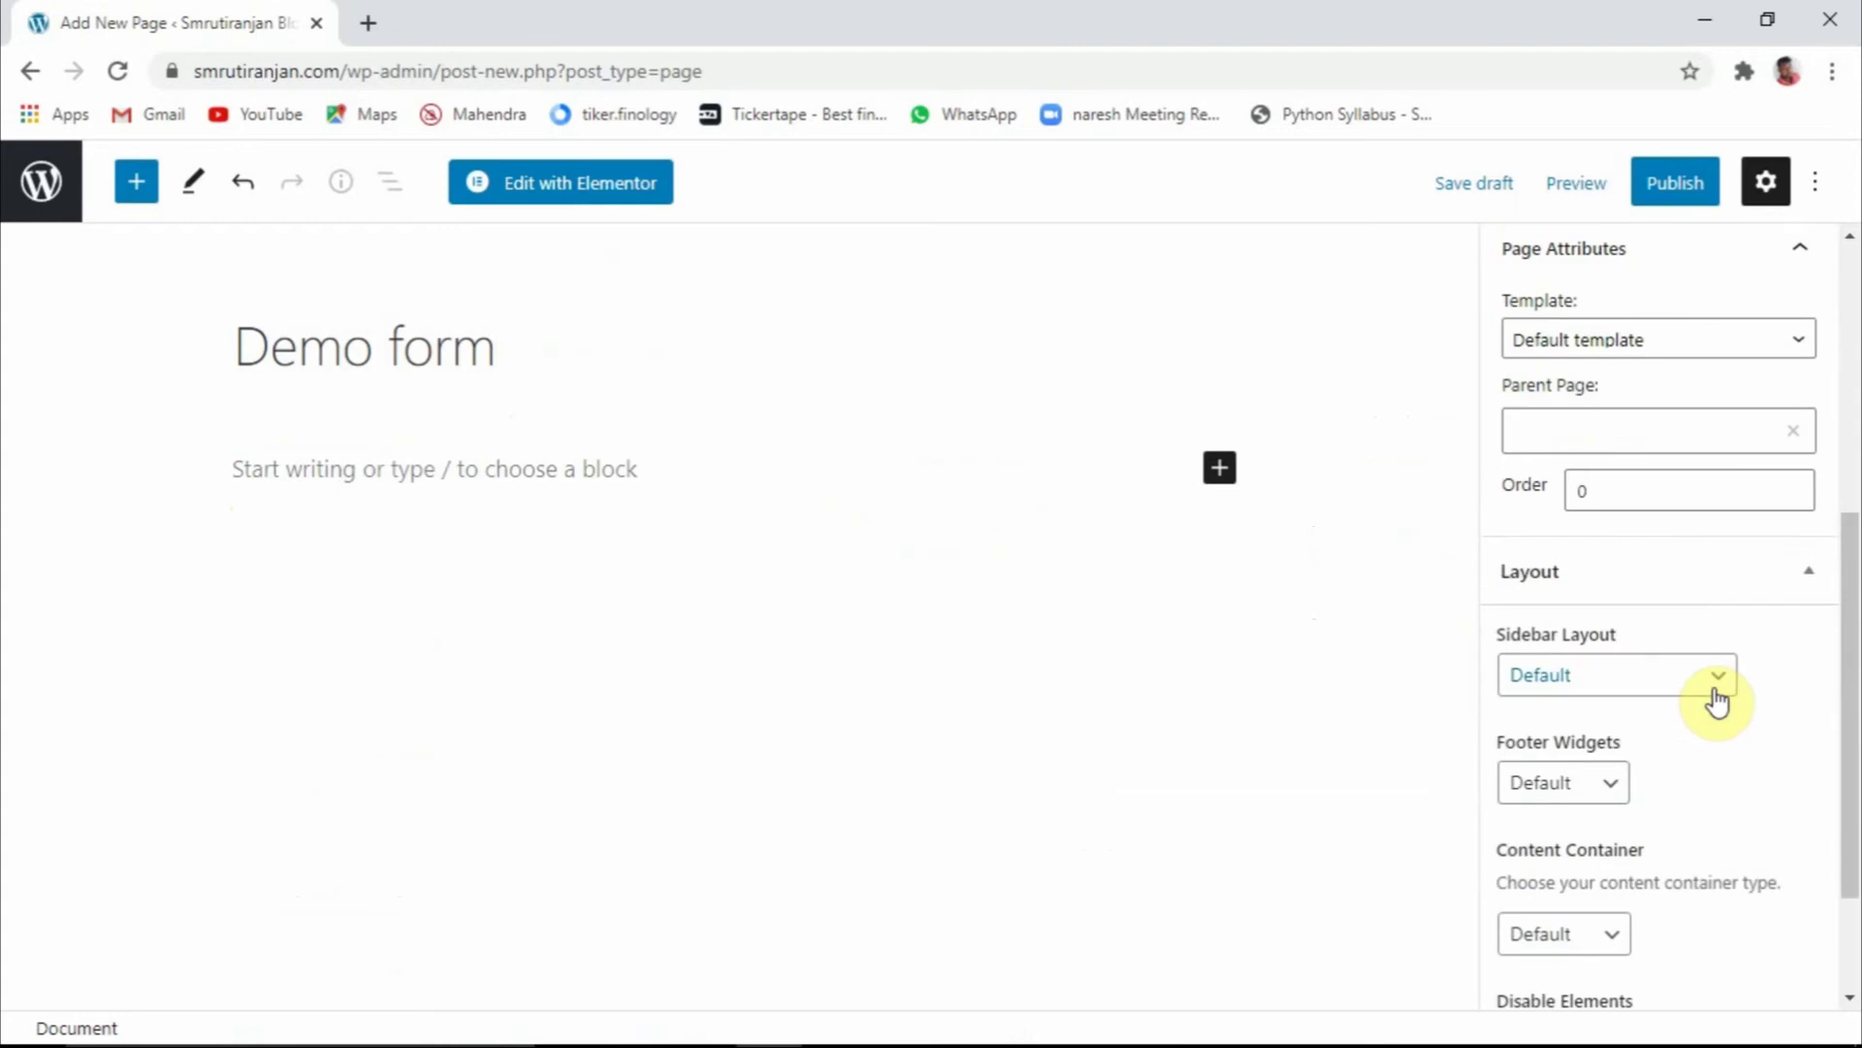
{"action": "left_click", "coordinate": [1635, 684]}
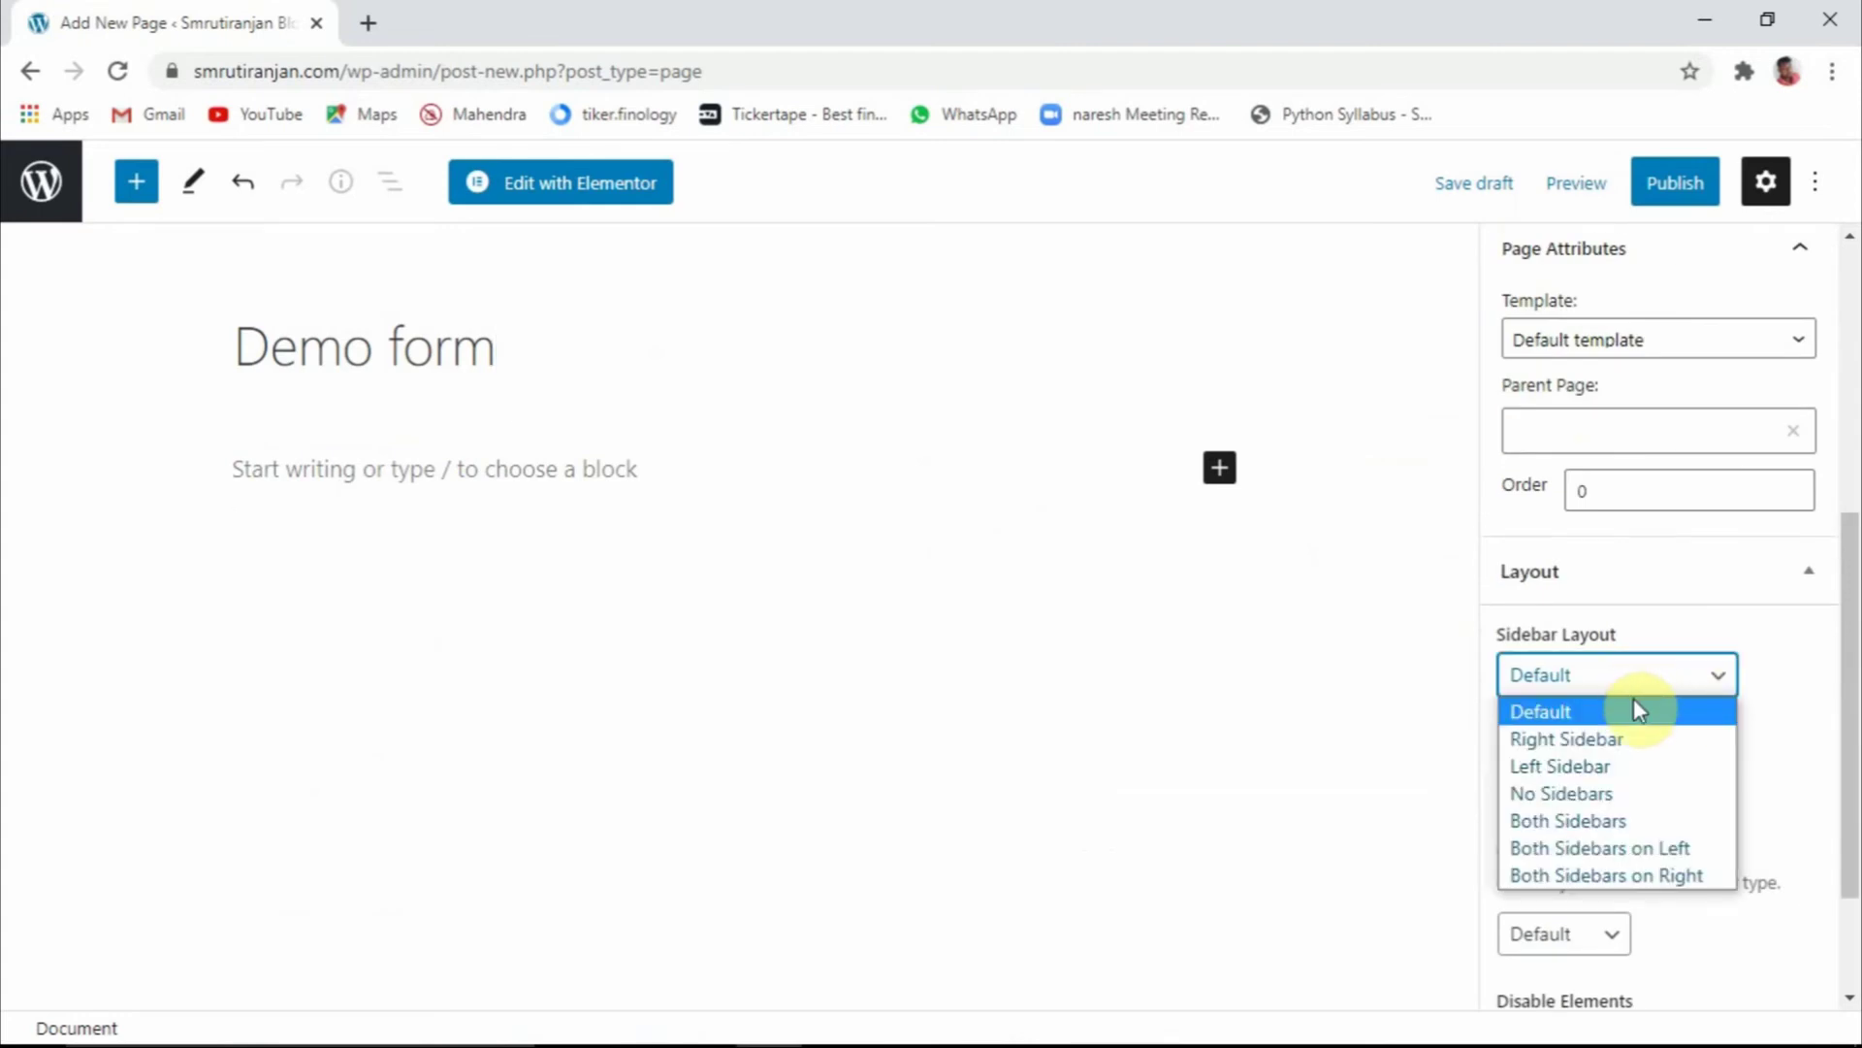
{"action": "left_click", "coordinate": [1571, 802]}
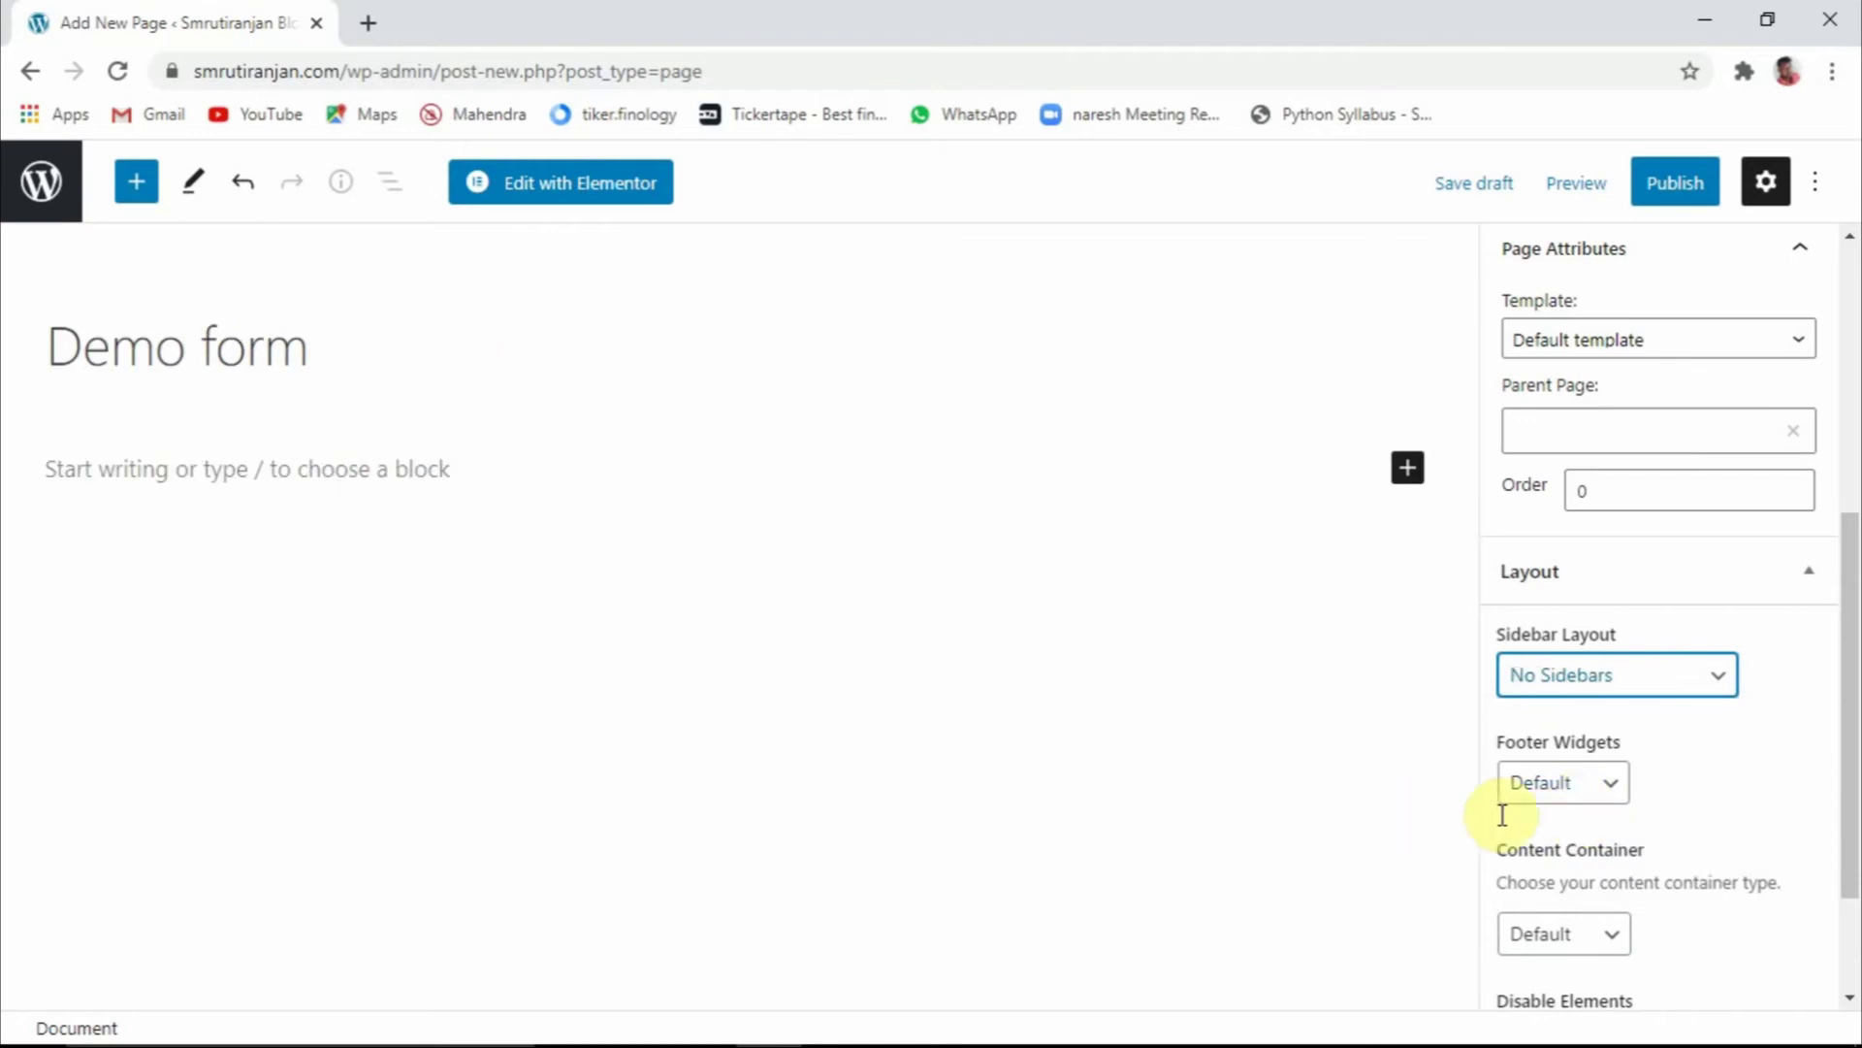
{"action": "scroll", "coordinate": [1705, 818], "scroll_direction": "down", "scroll_amount": 2}
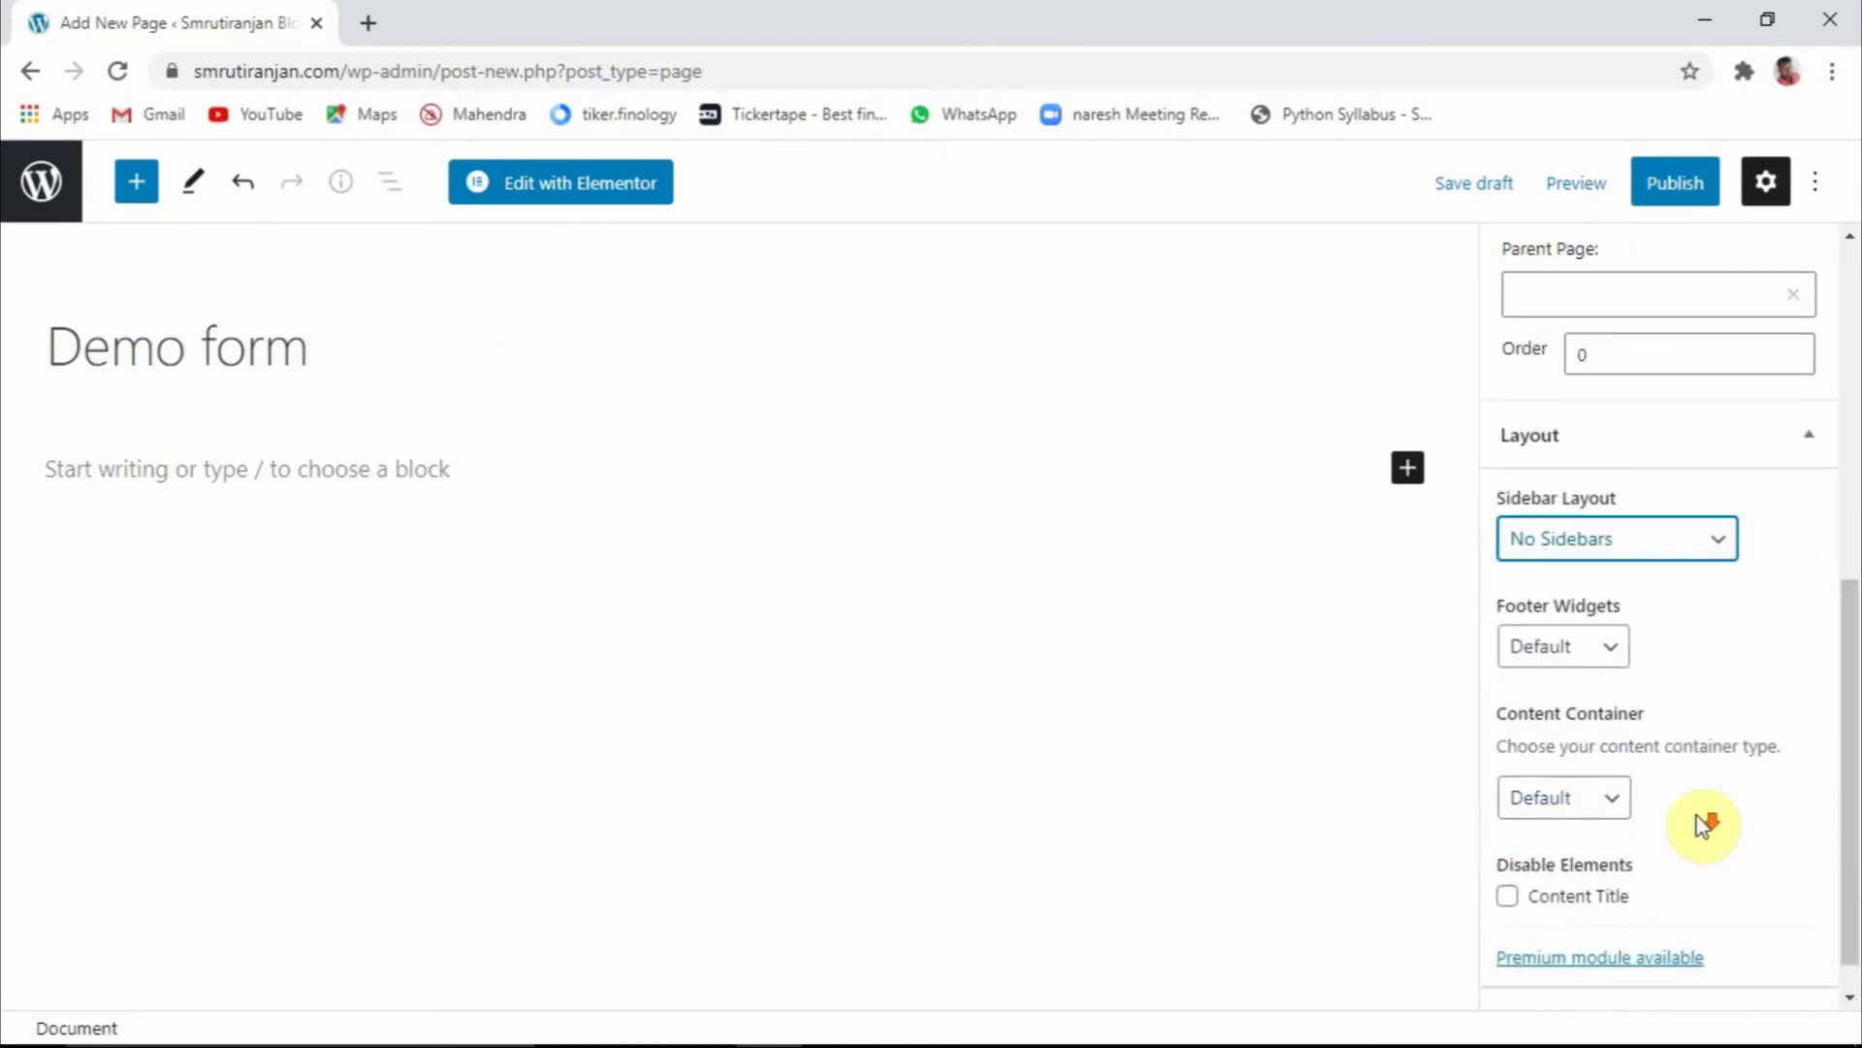
{"action": "left_click", "coordinate": [1596, 776]}
{"action": "left_click", "coordinate": [1590, 818]}
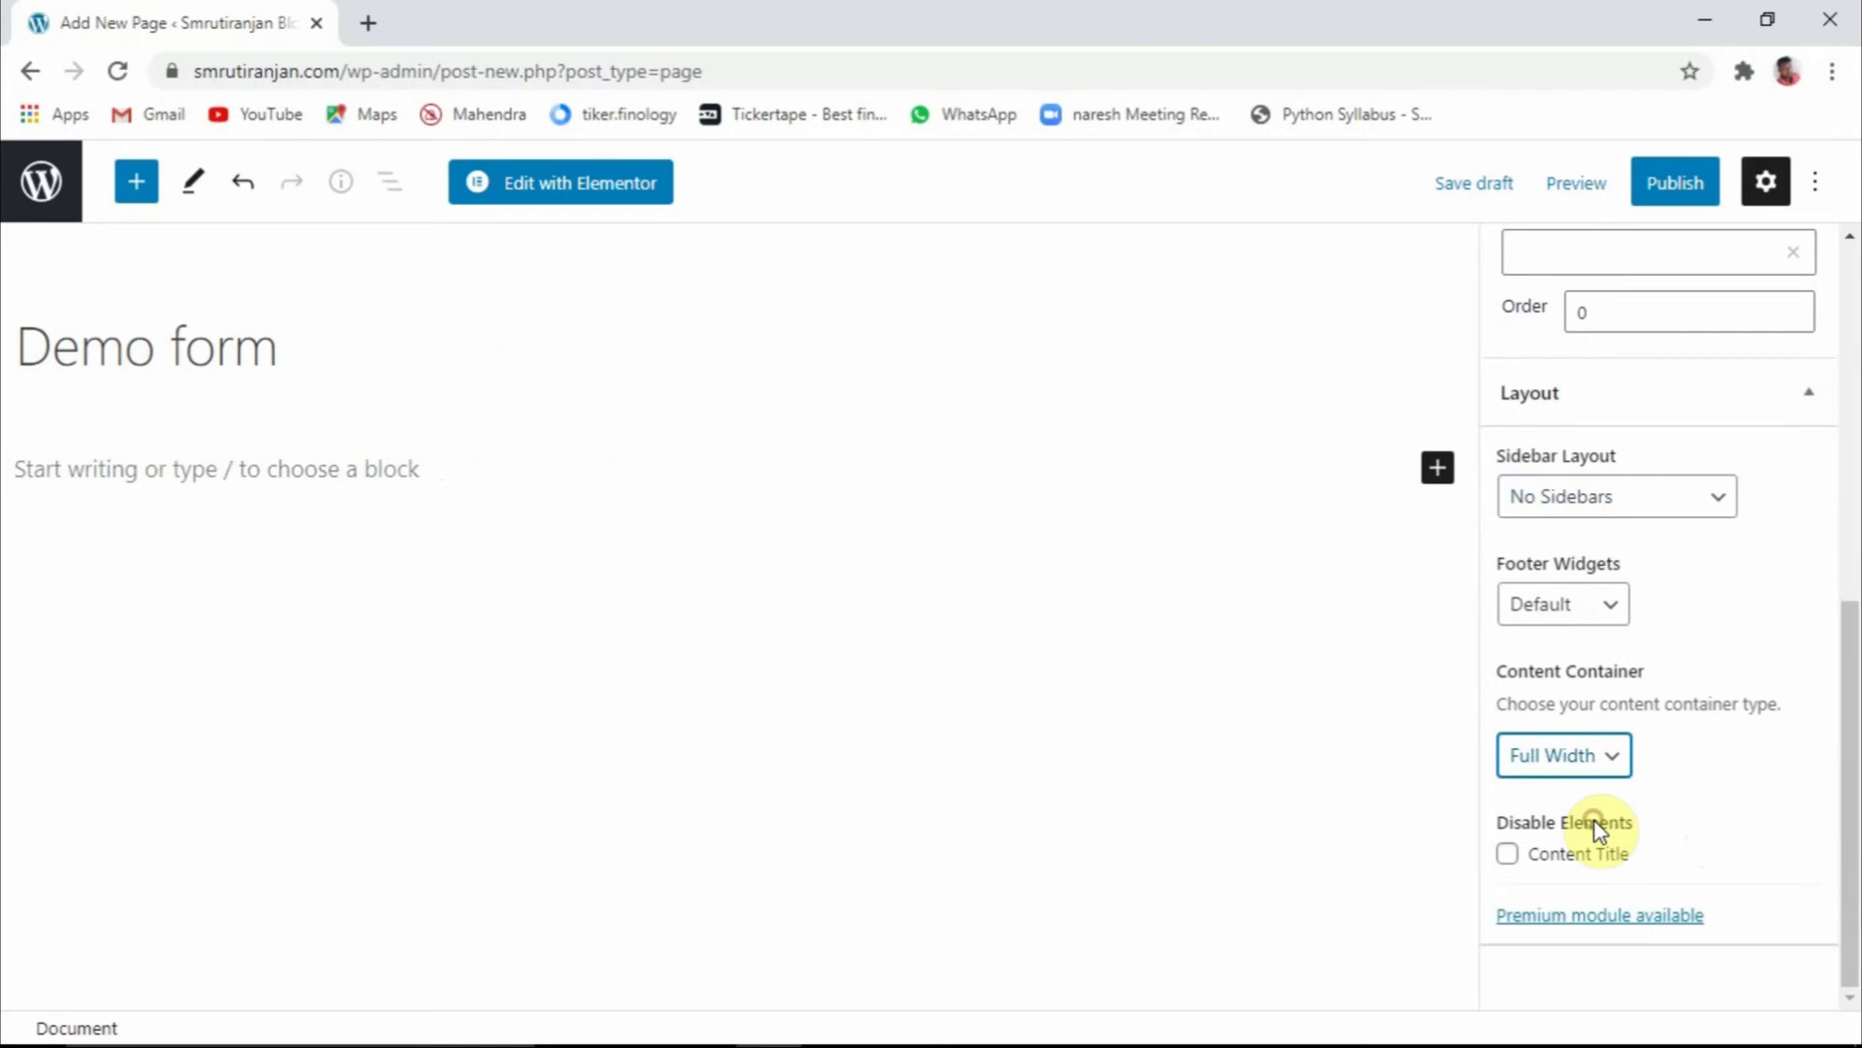
{"action": "left_click", "coordinate": [1507, 854]}
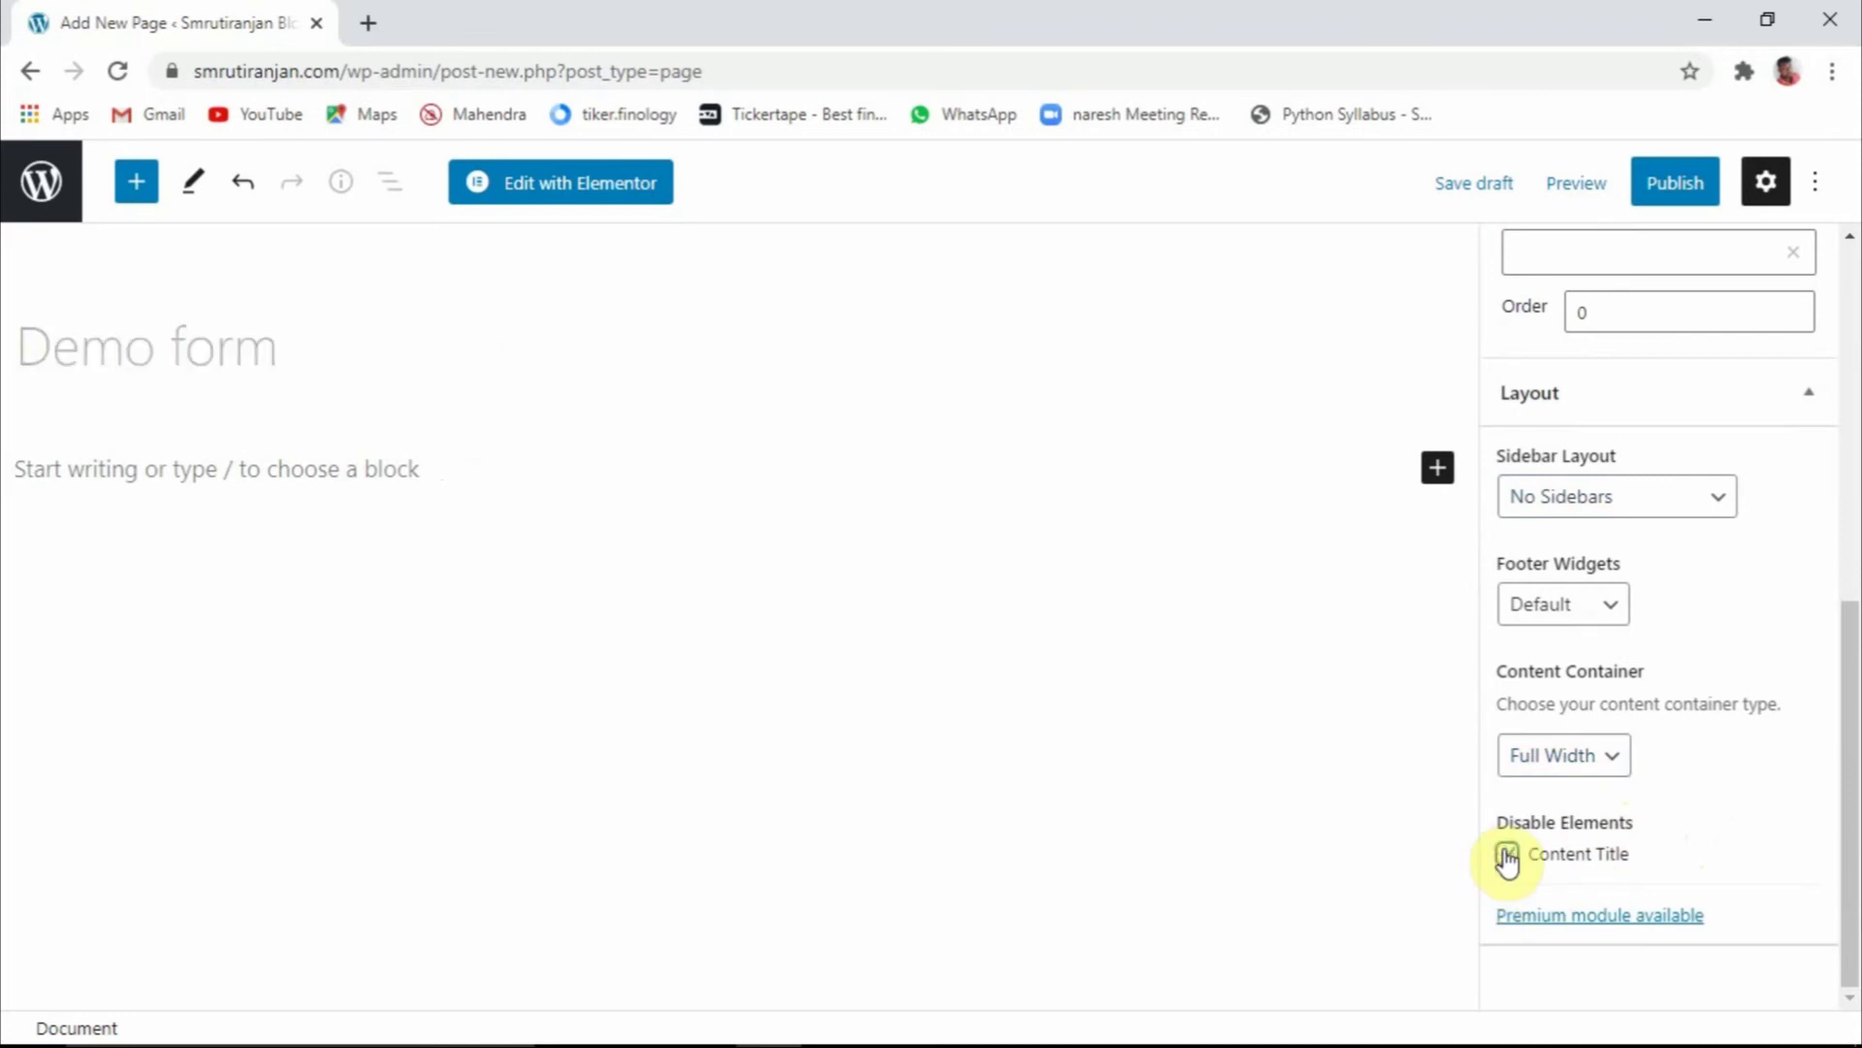
Open the page for editing with Elementor and place a Form widget in the empty section
{"action": "left_click", "coordinate": [599, 189]}
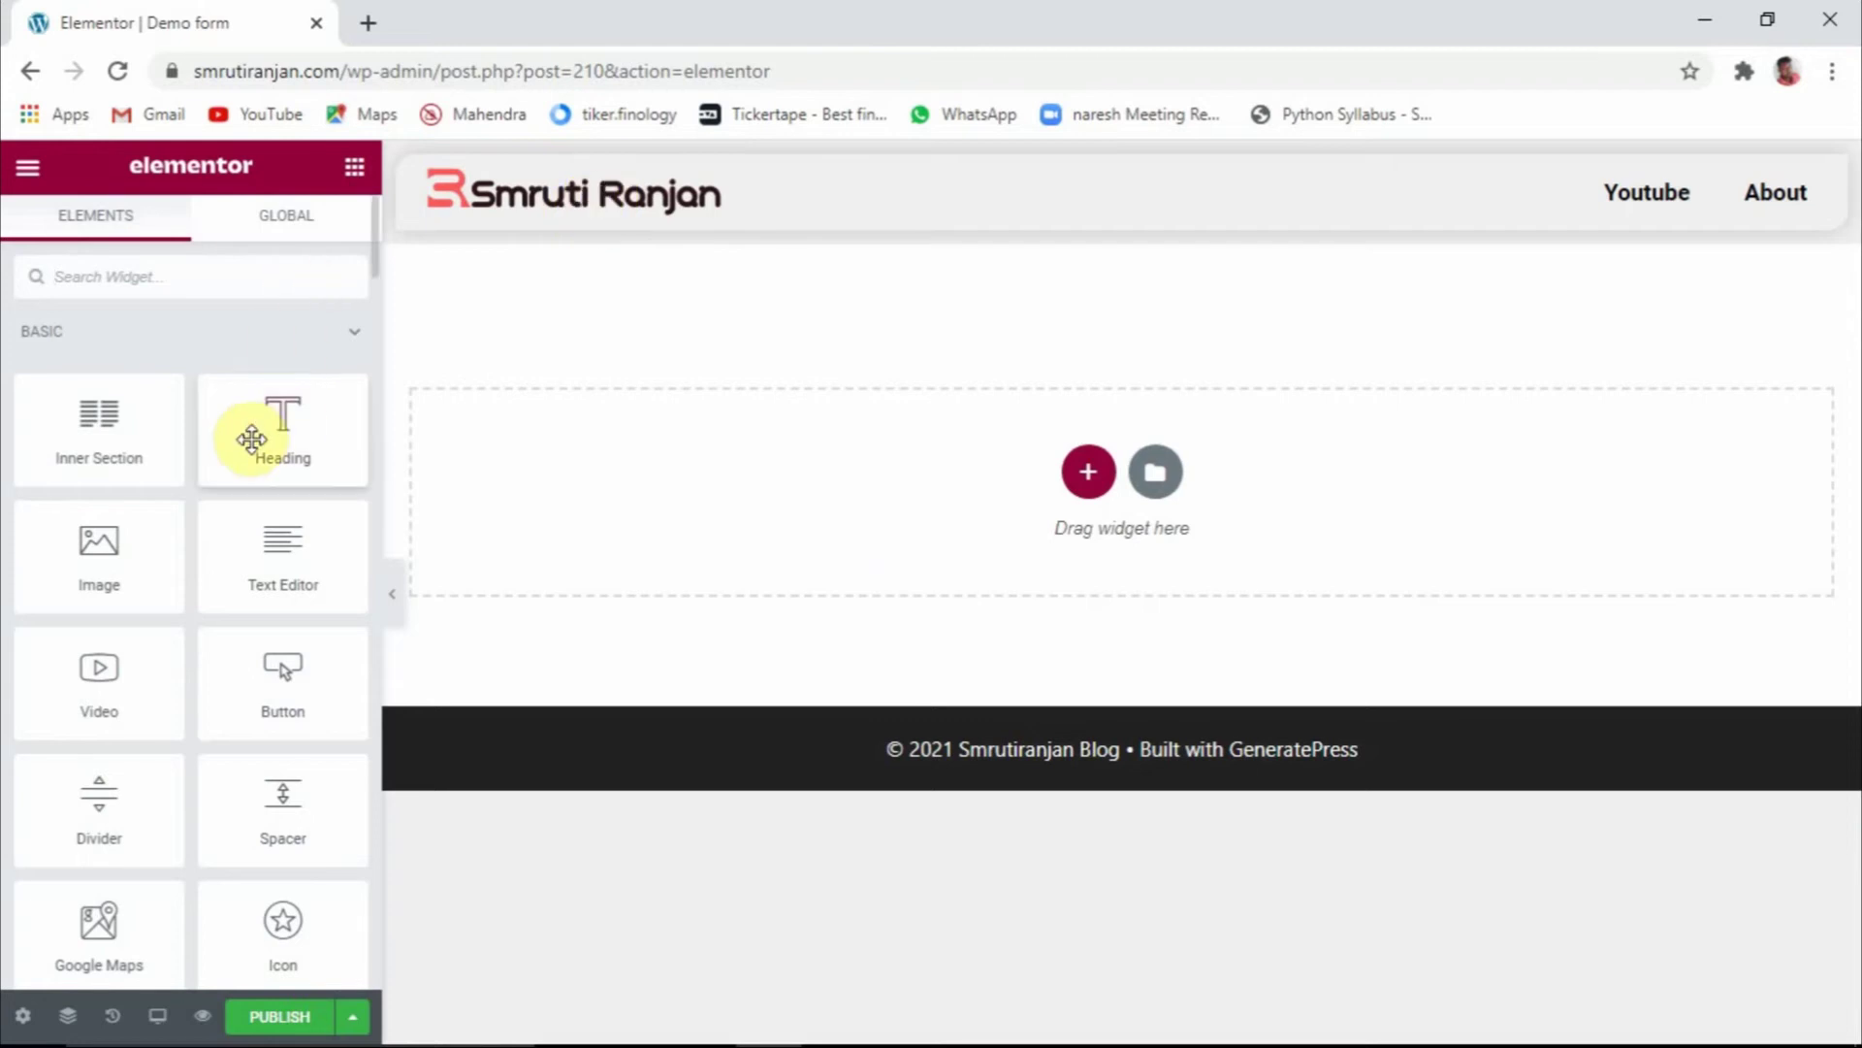
{"action": "scroll", "coordinate": [250, 593], "scroll_direction": "down", "scroll_amount": 5}
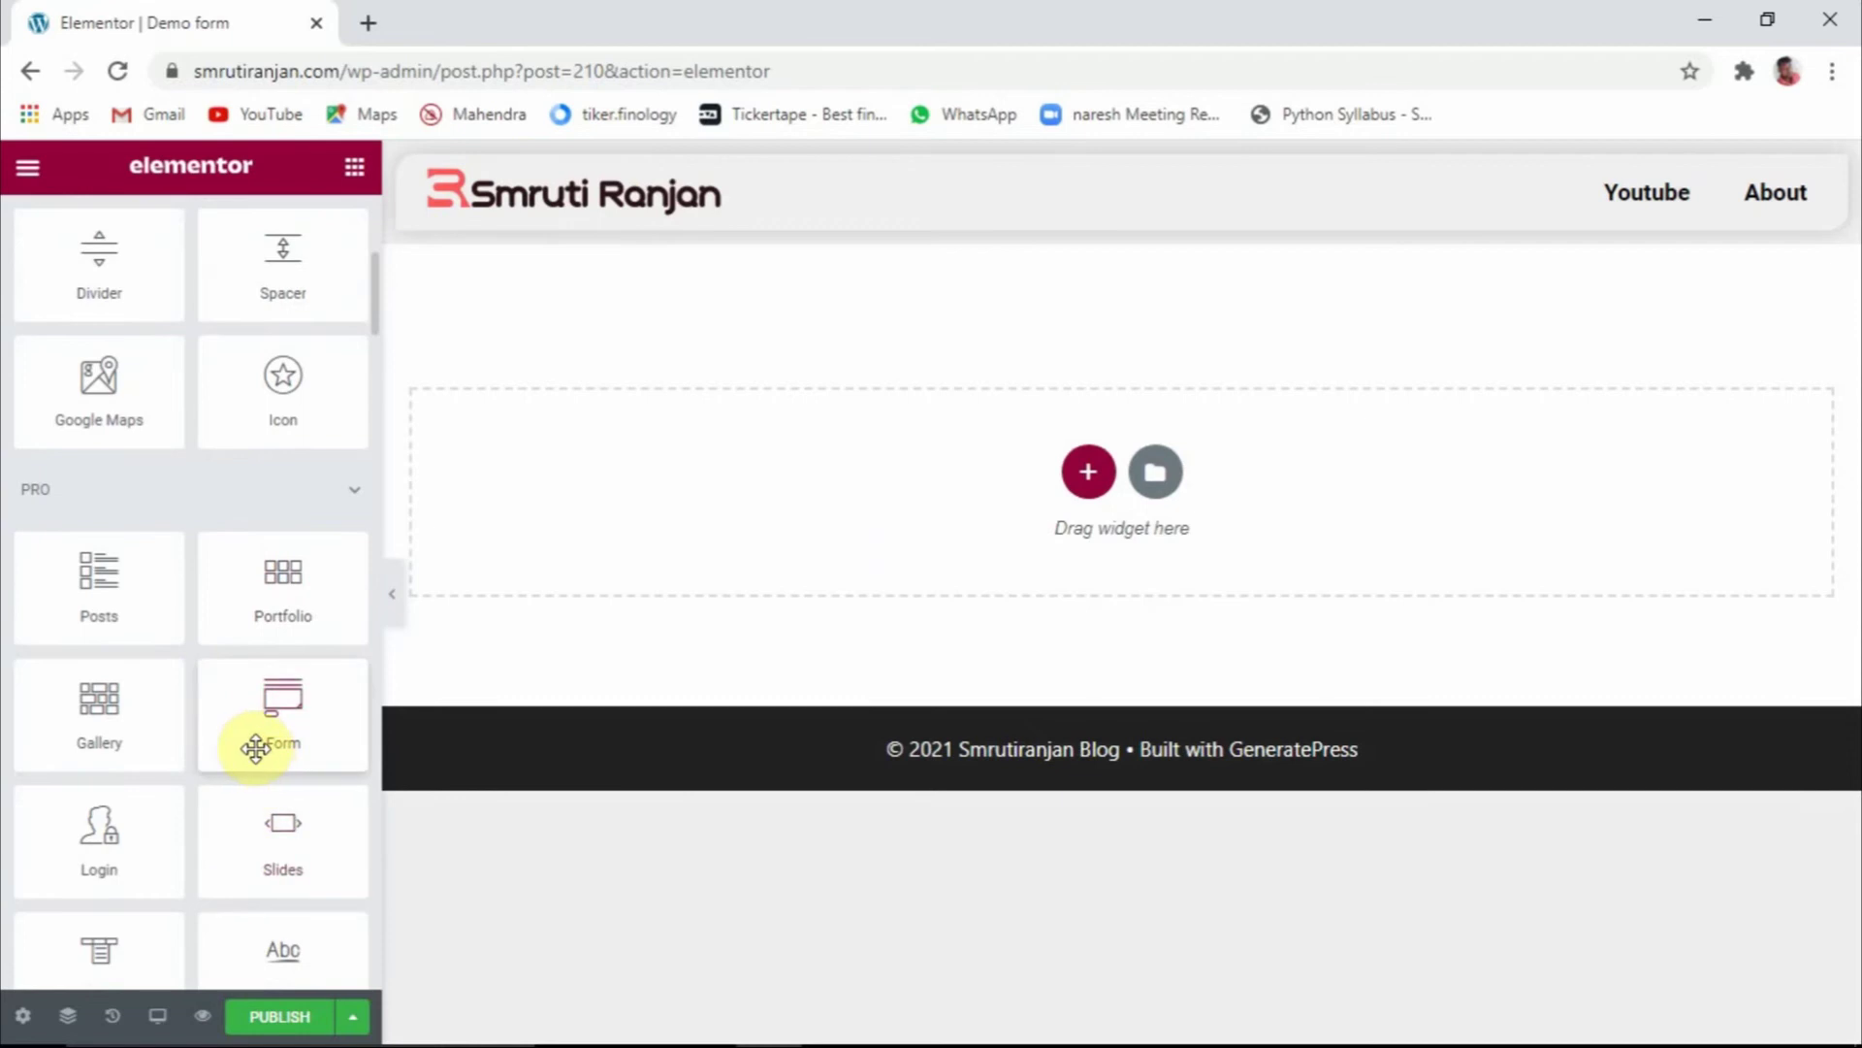
{"action": "left_click_drag", "start_coordinate": [242, 732], "coordinate": [742, 513]}
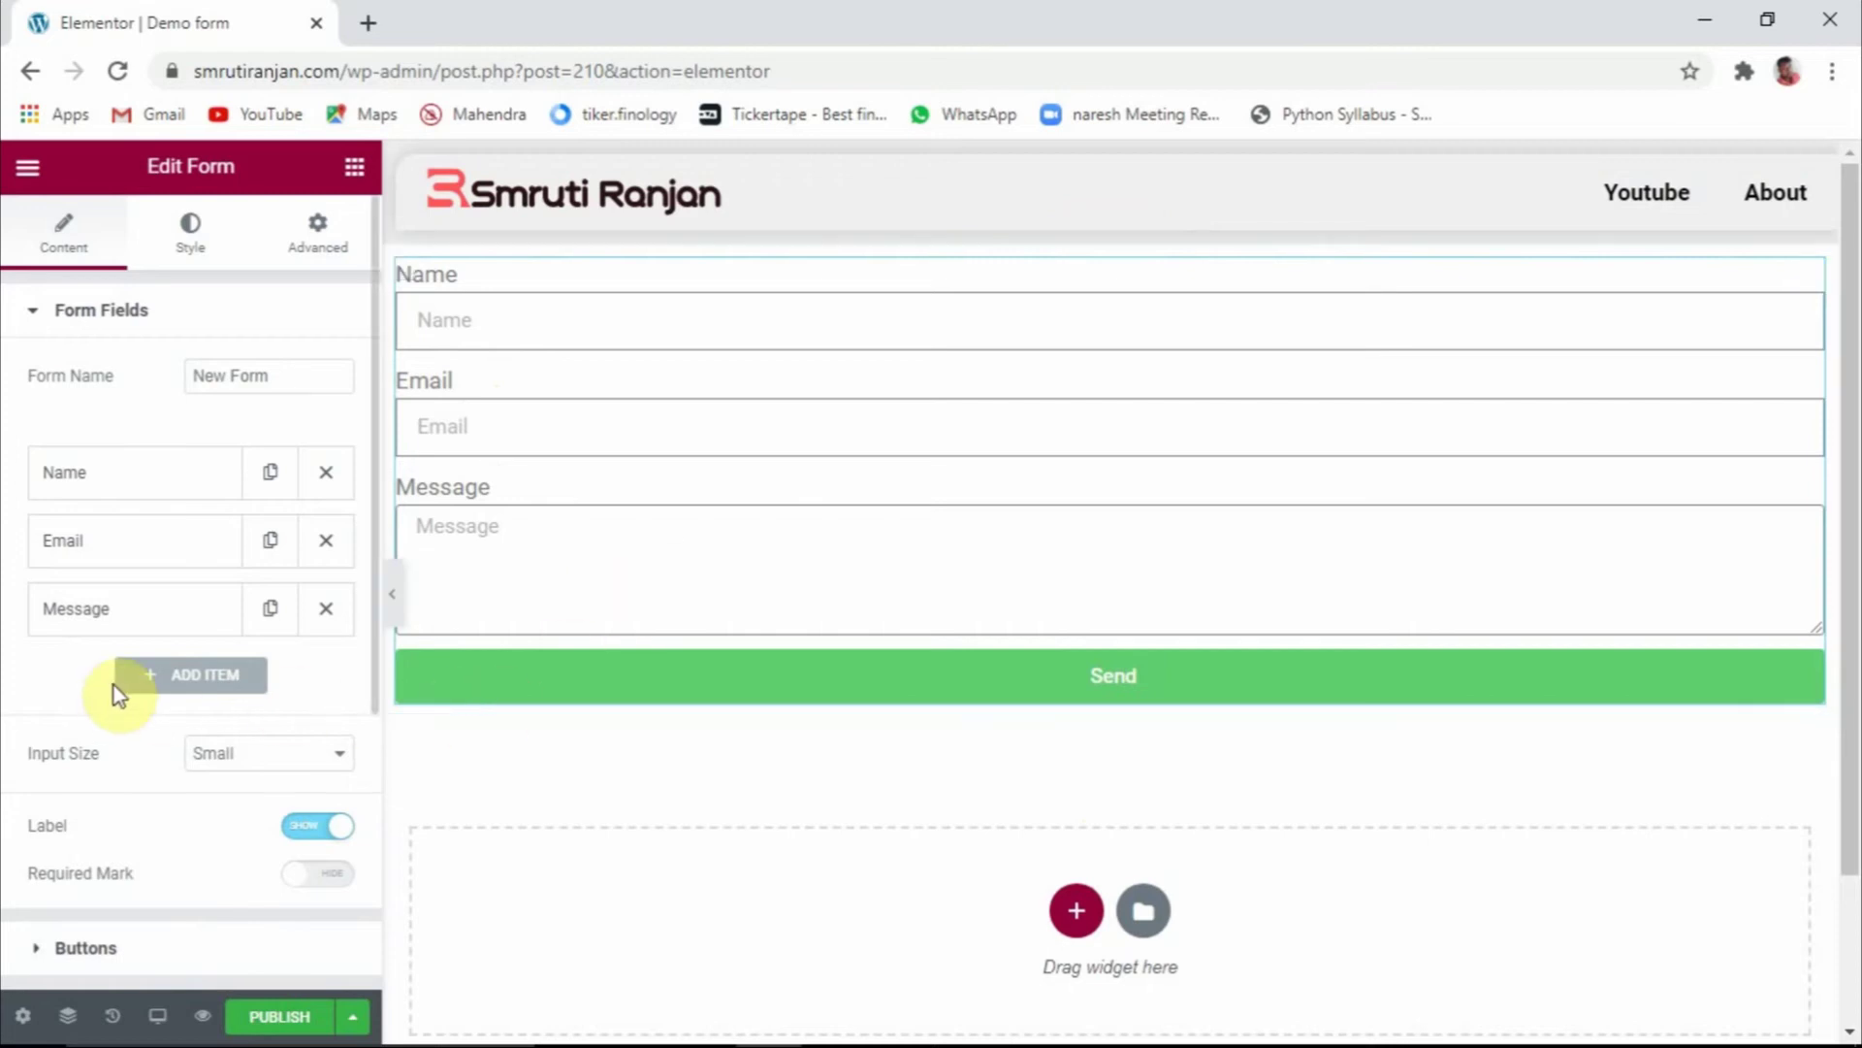
Add a fourth field to the form and review its content and advanced settings
{"action": "left_click", "coordinate": [199, 679]}
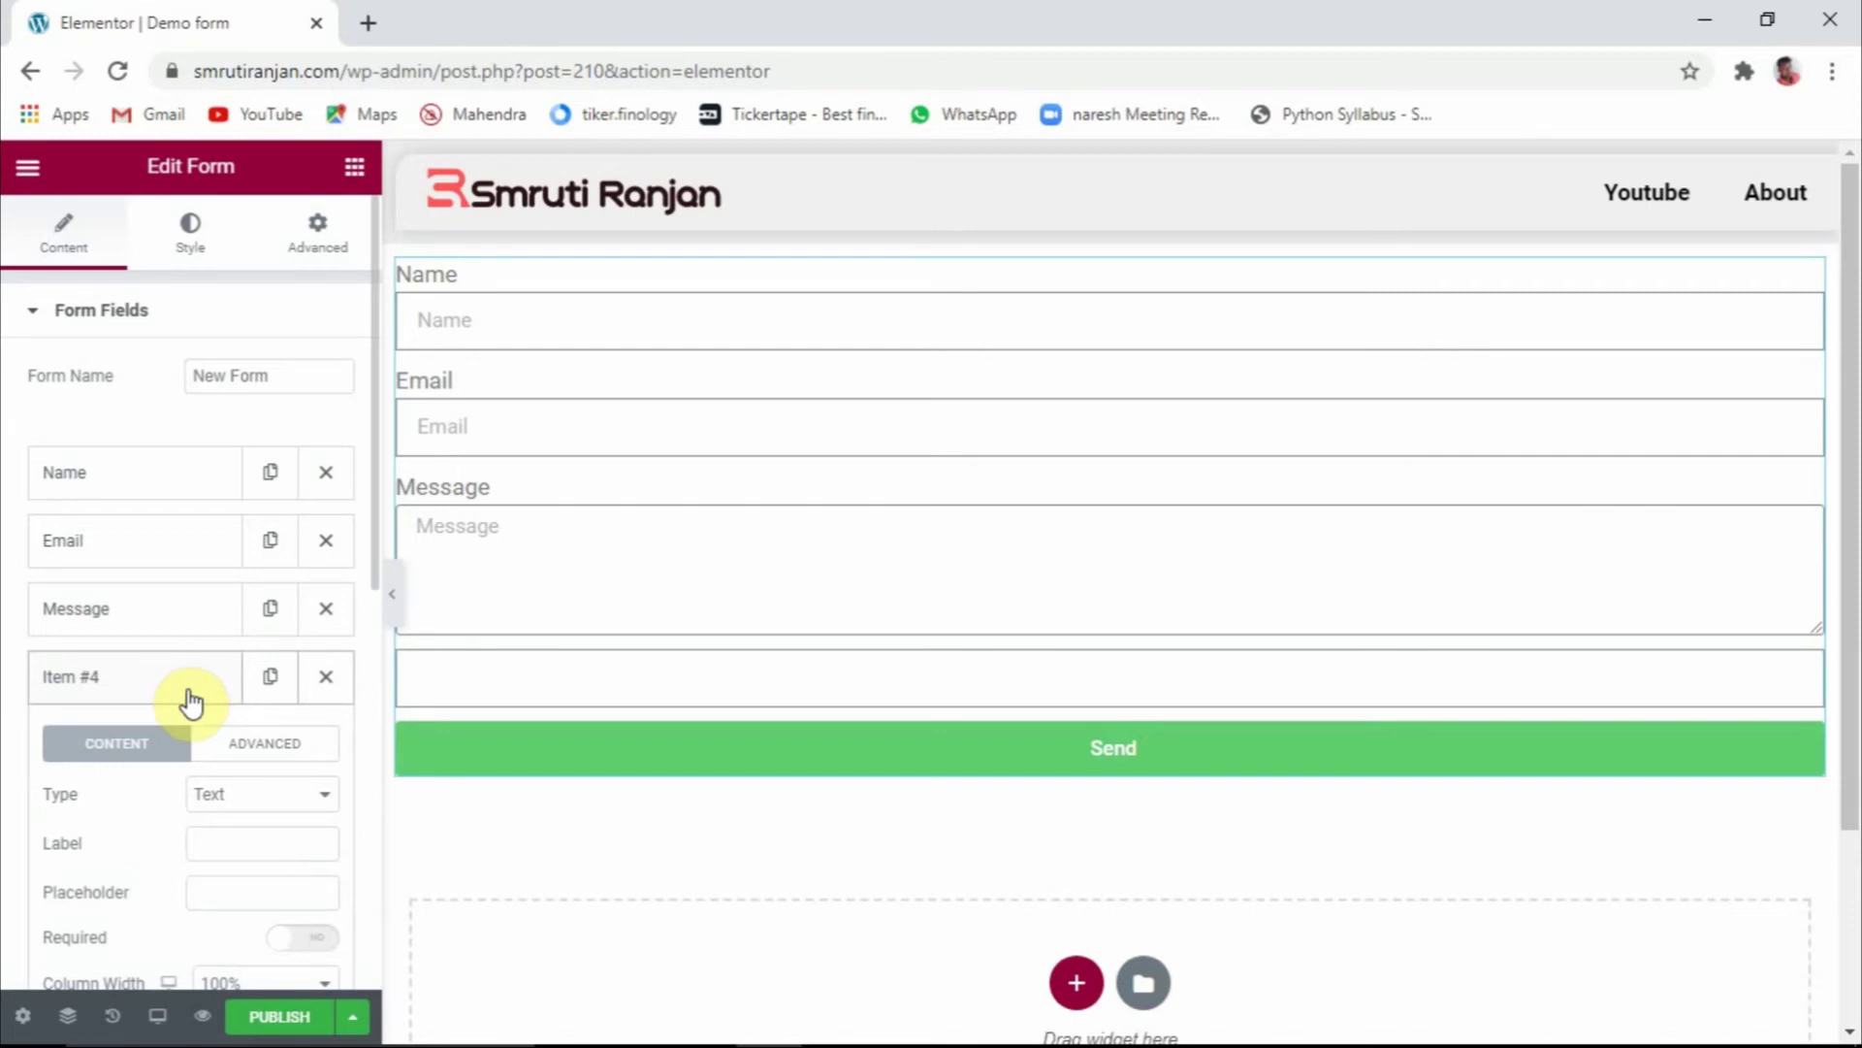
{"action": "scroll", "coordinate": [192, 700], "scroll_direction": "down", "scroll_amount": 3}
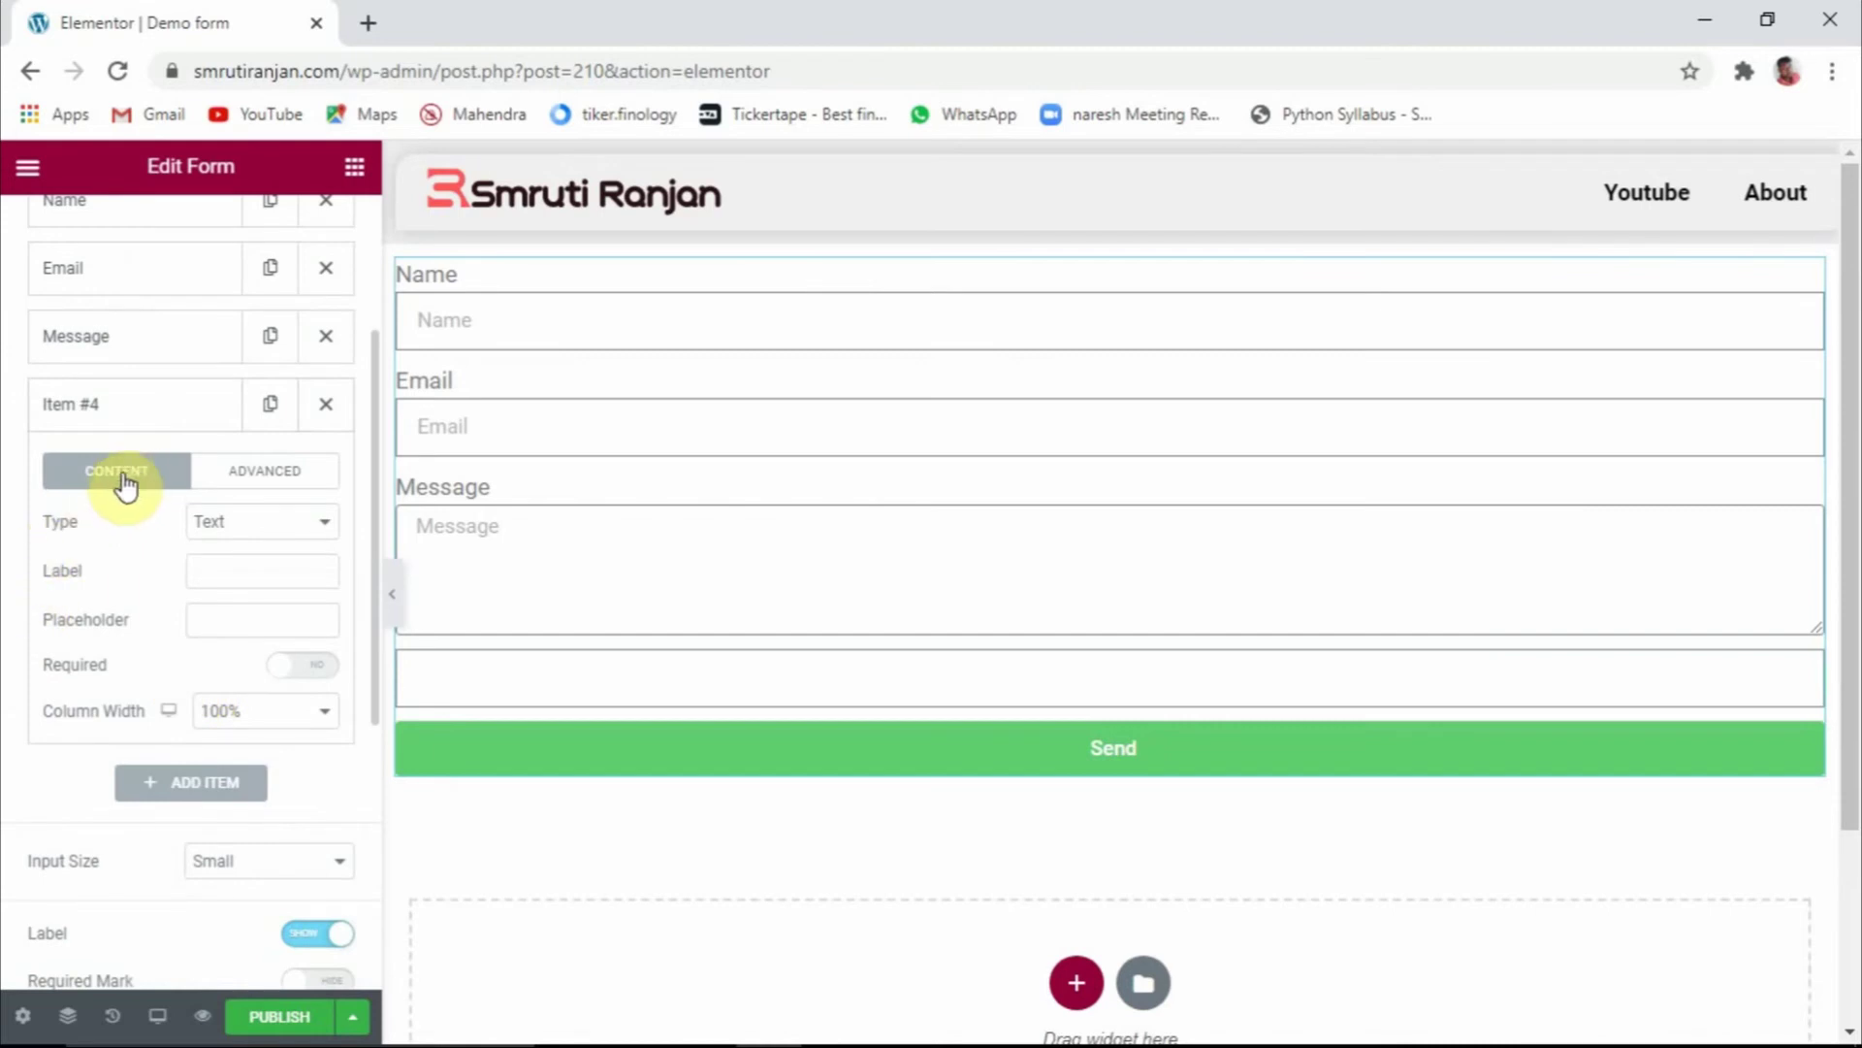
{"action": "left_click", "coordinate": [272, 474]}
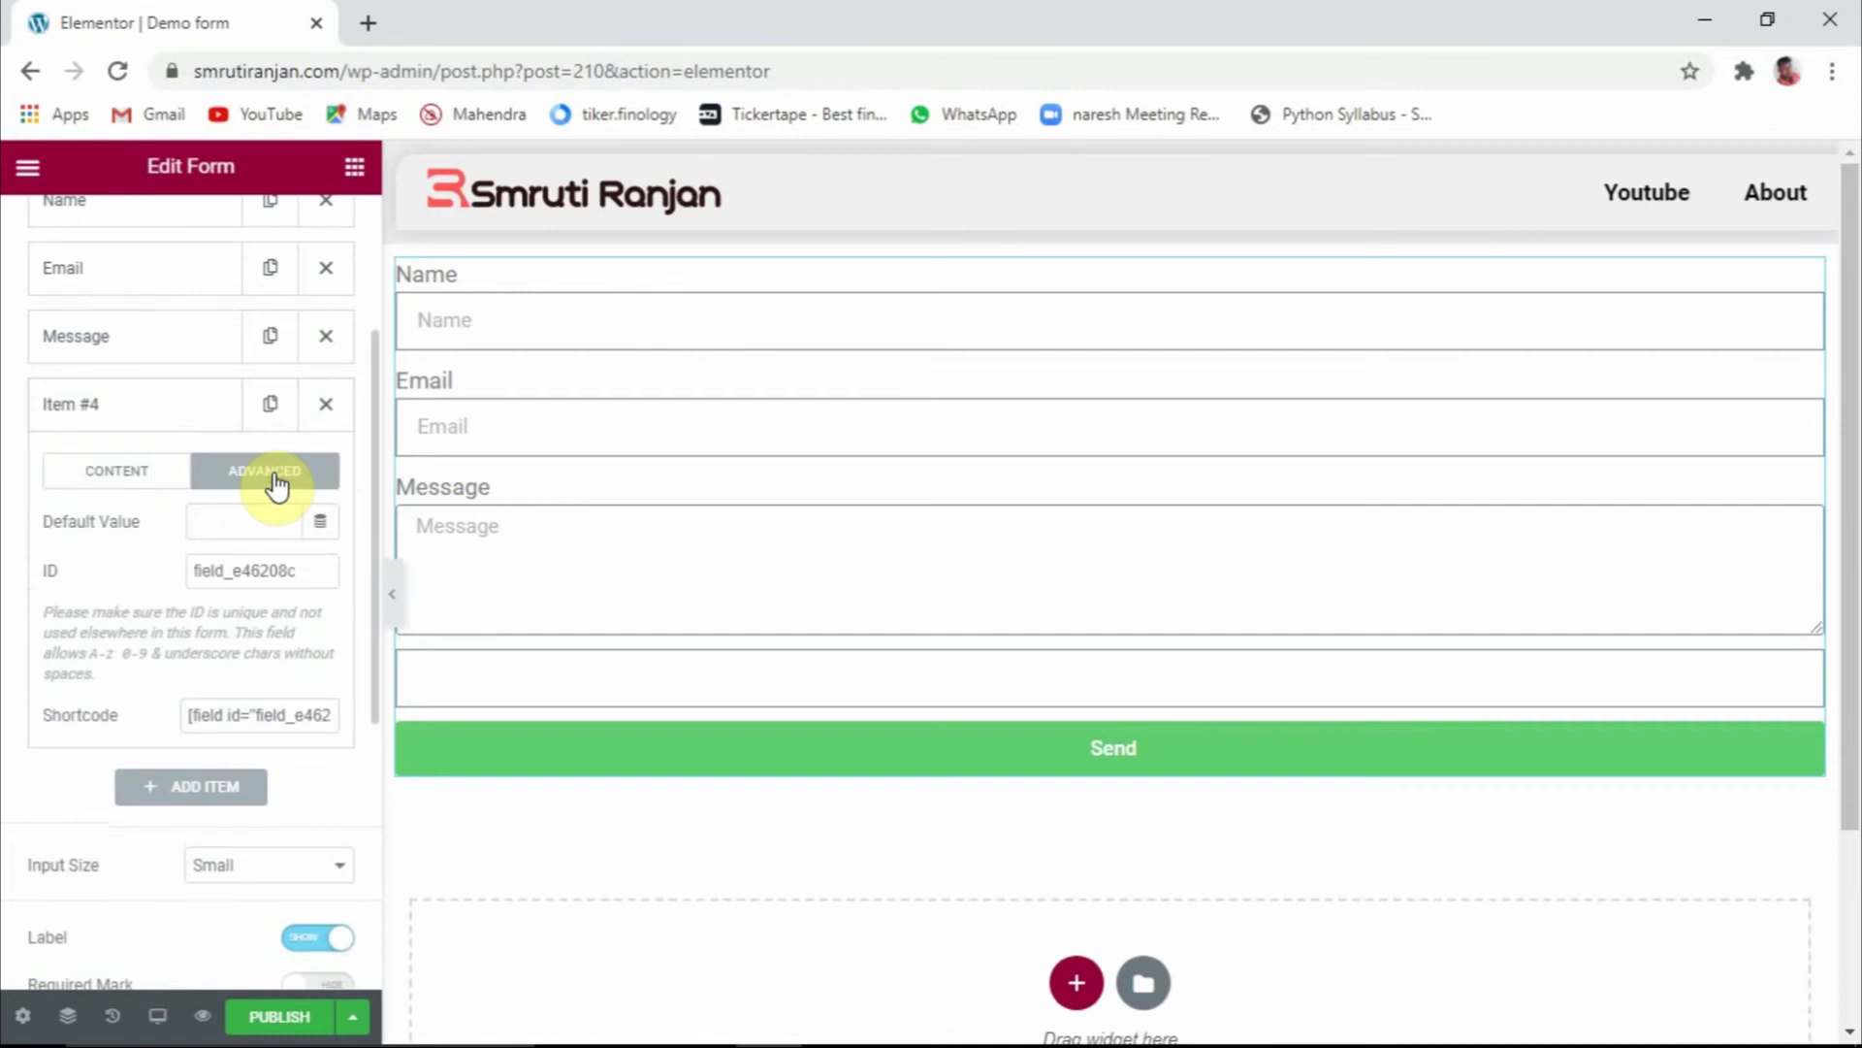
{"action": "left_click", "coordinate": [105, 475]}
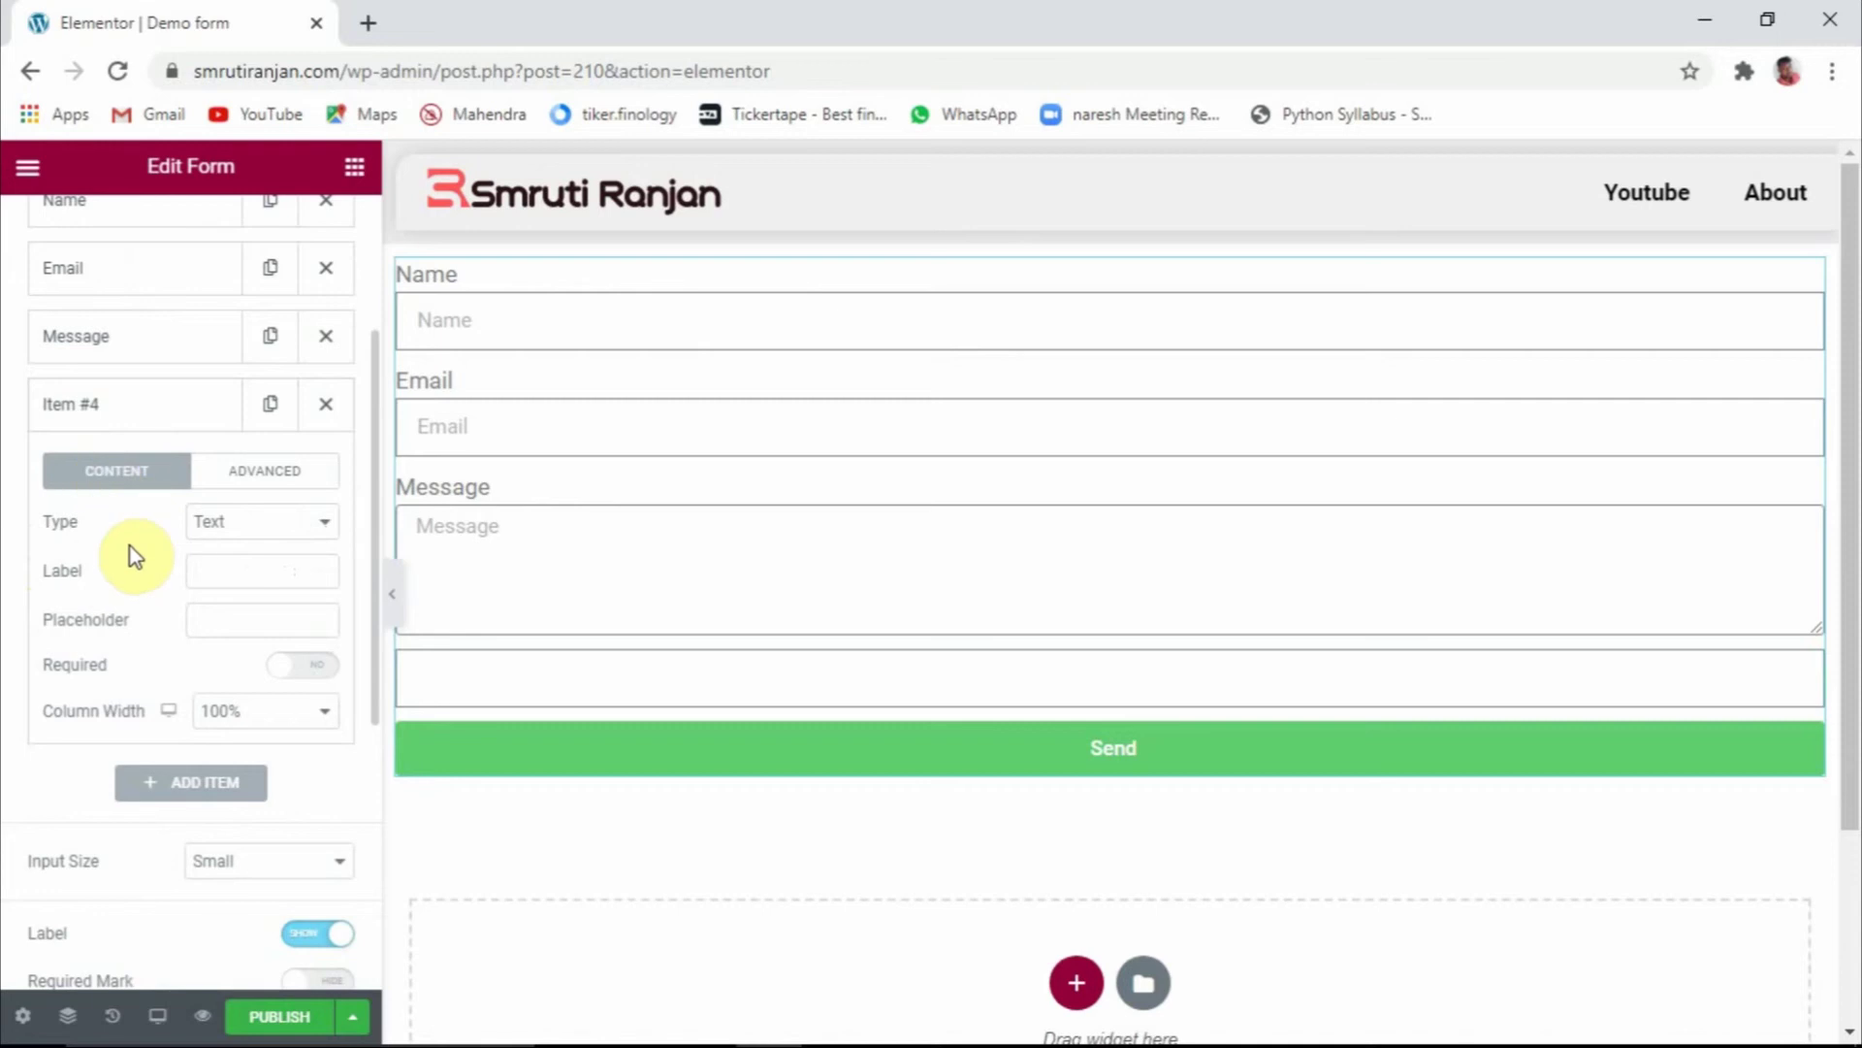
{"action": "left_click", "coordinate": [237, 472]}
{"action": "left_click", "coordinate": [124, 477]}
Set the new form field's type to URL and its label to "Website"
{"action": "left_click", "coordinate": [326, 533]}
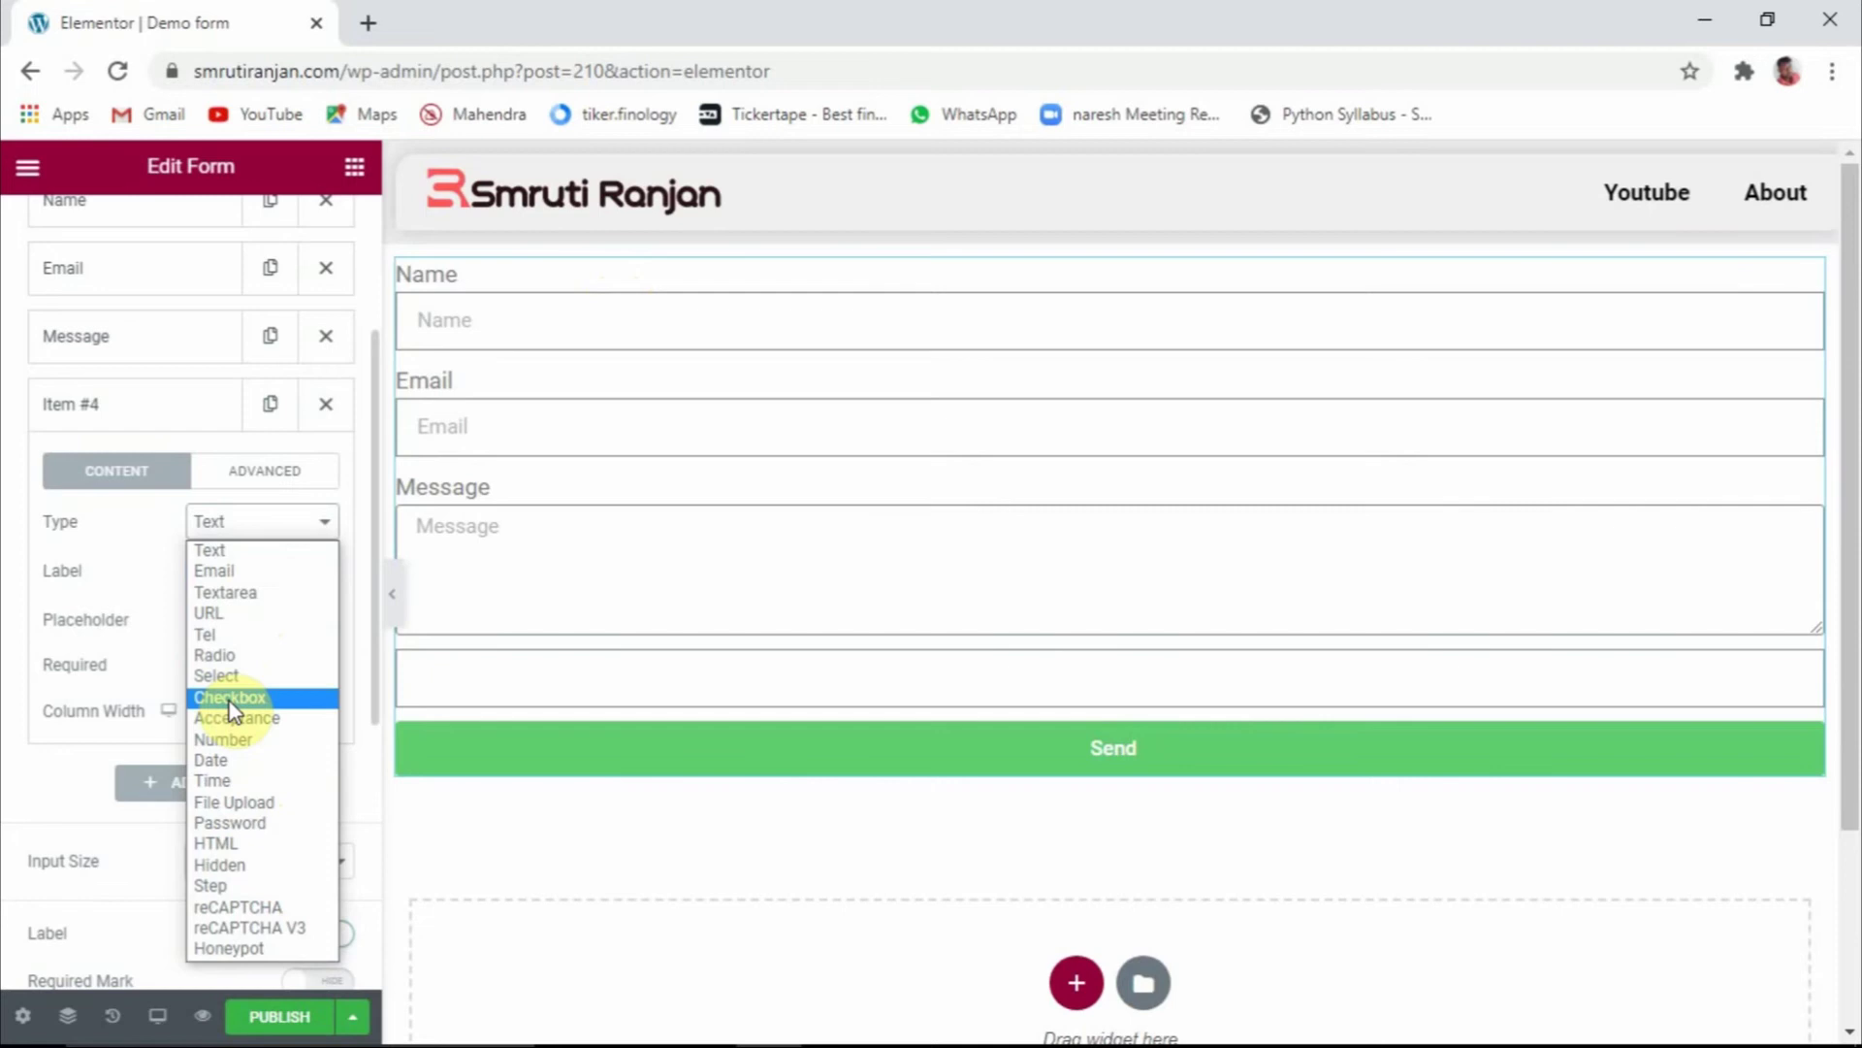
{"action": "left_click", "coordinate": [219, 621]}
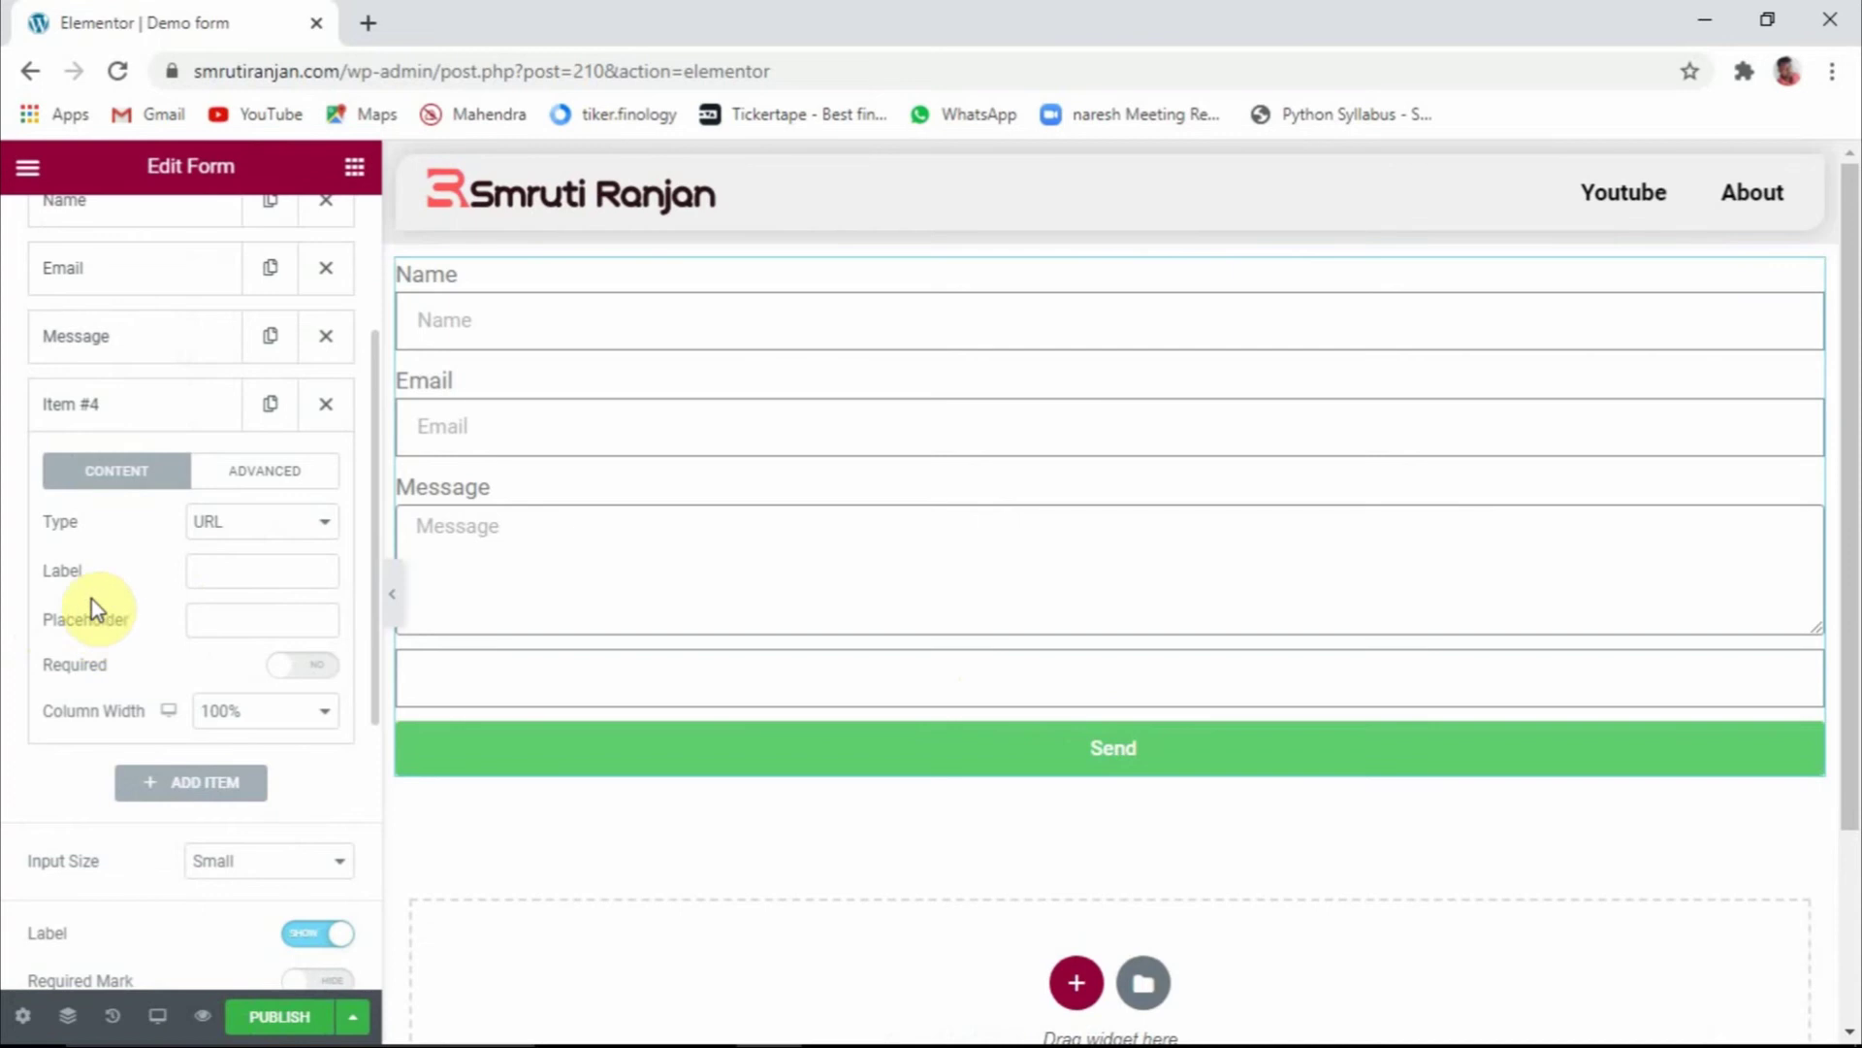
{"action": "left_click", "coordinate": [228, 573]}
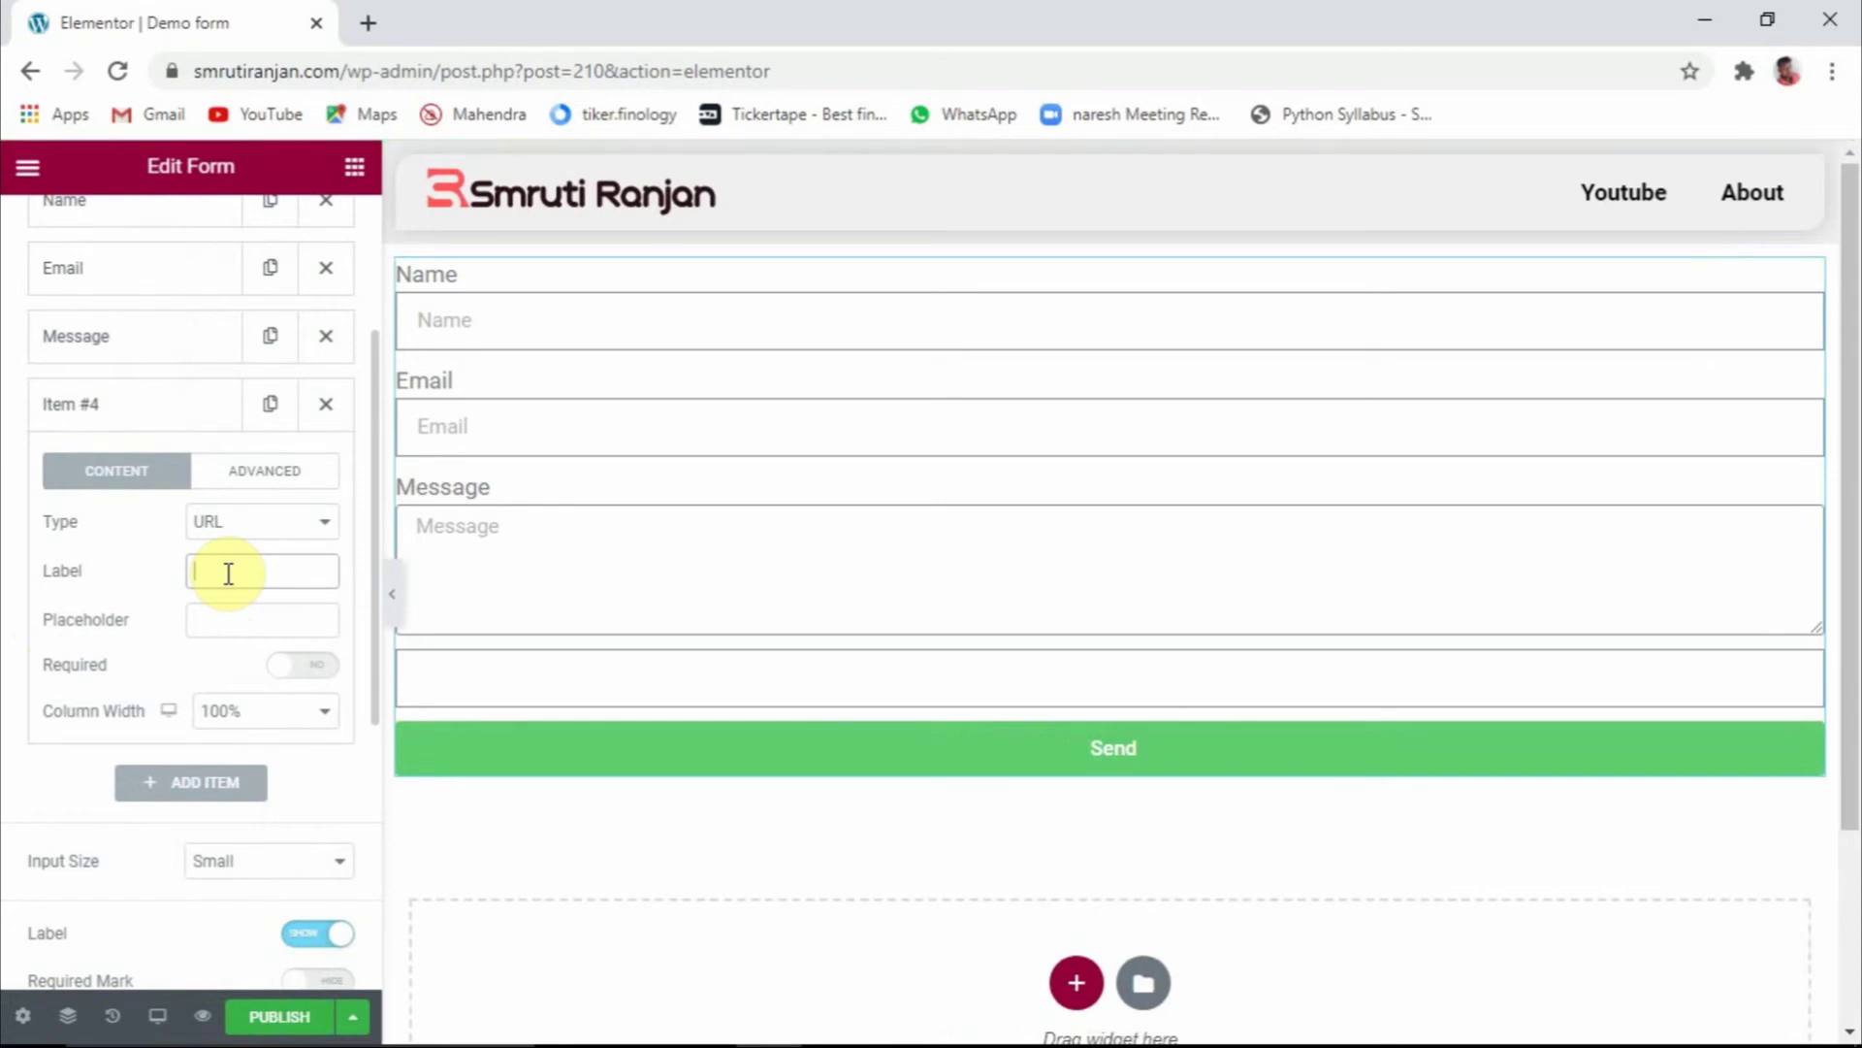
{"action": "type", "text": "We"}
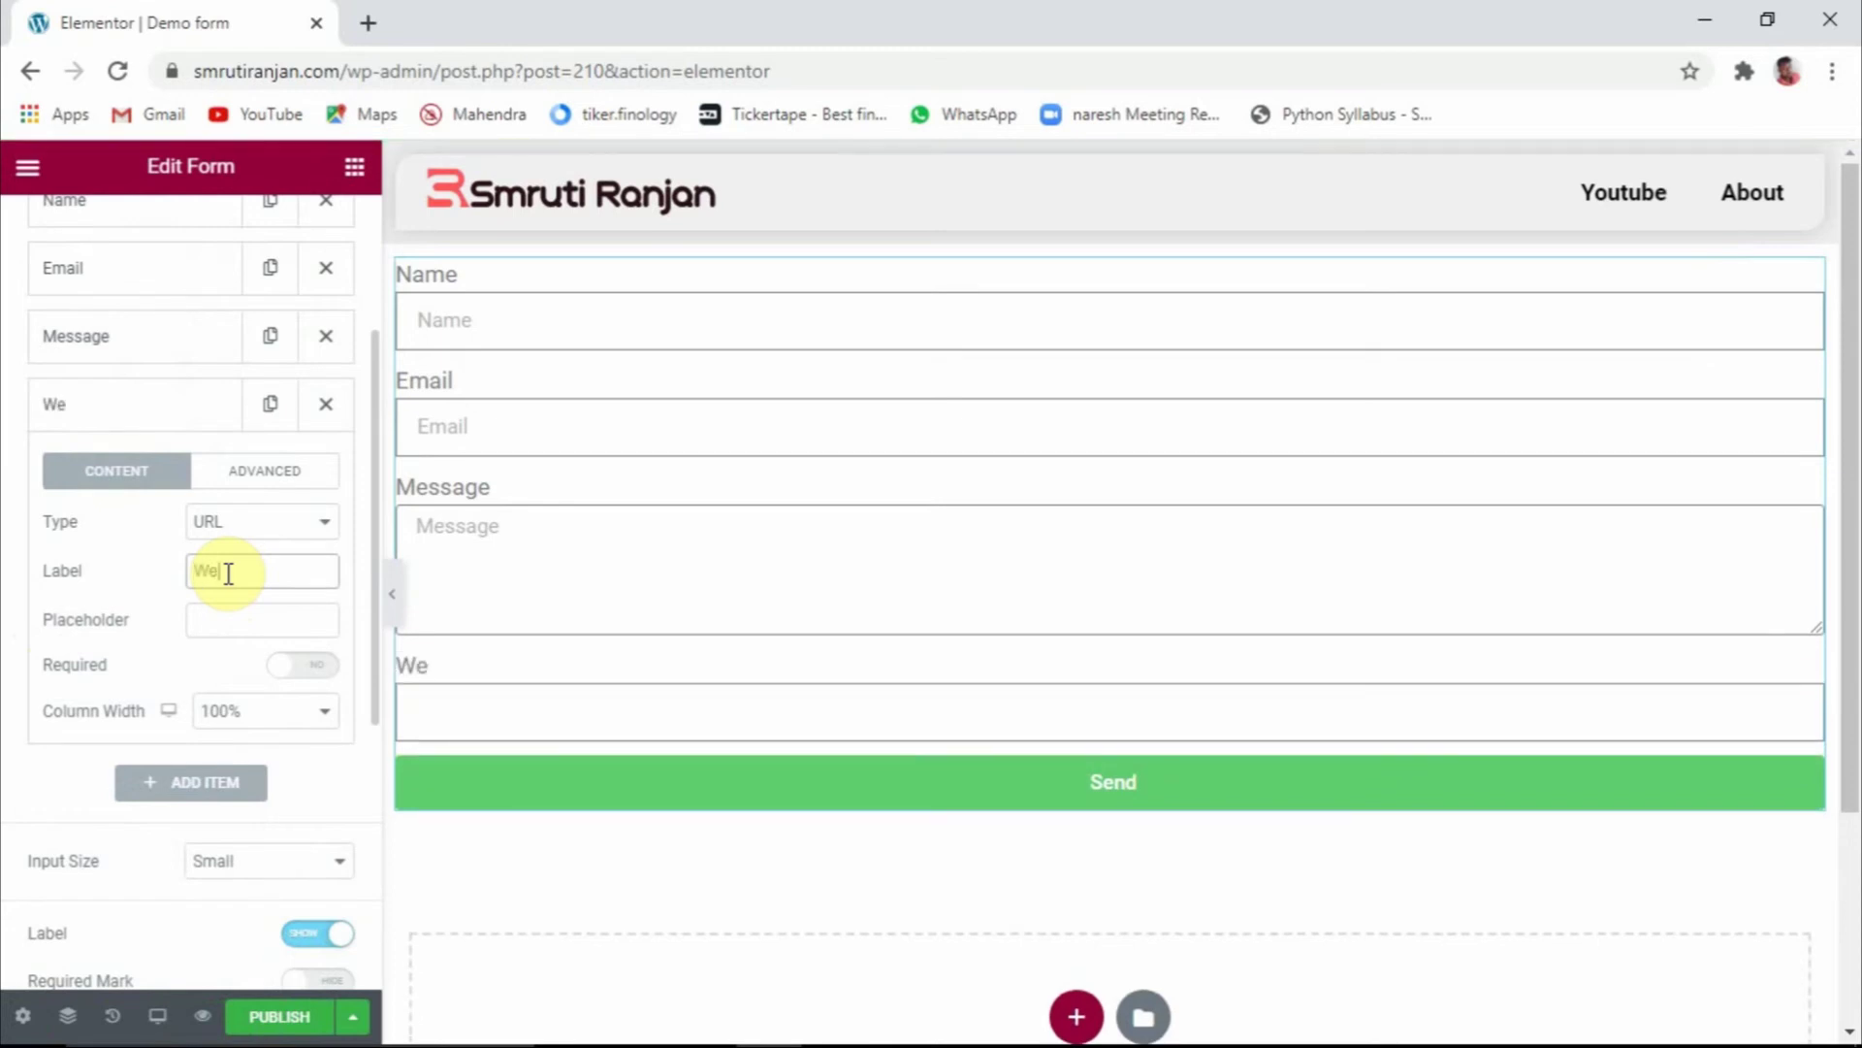
{"action": "type", "text": "bsite"}
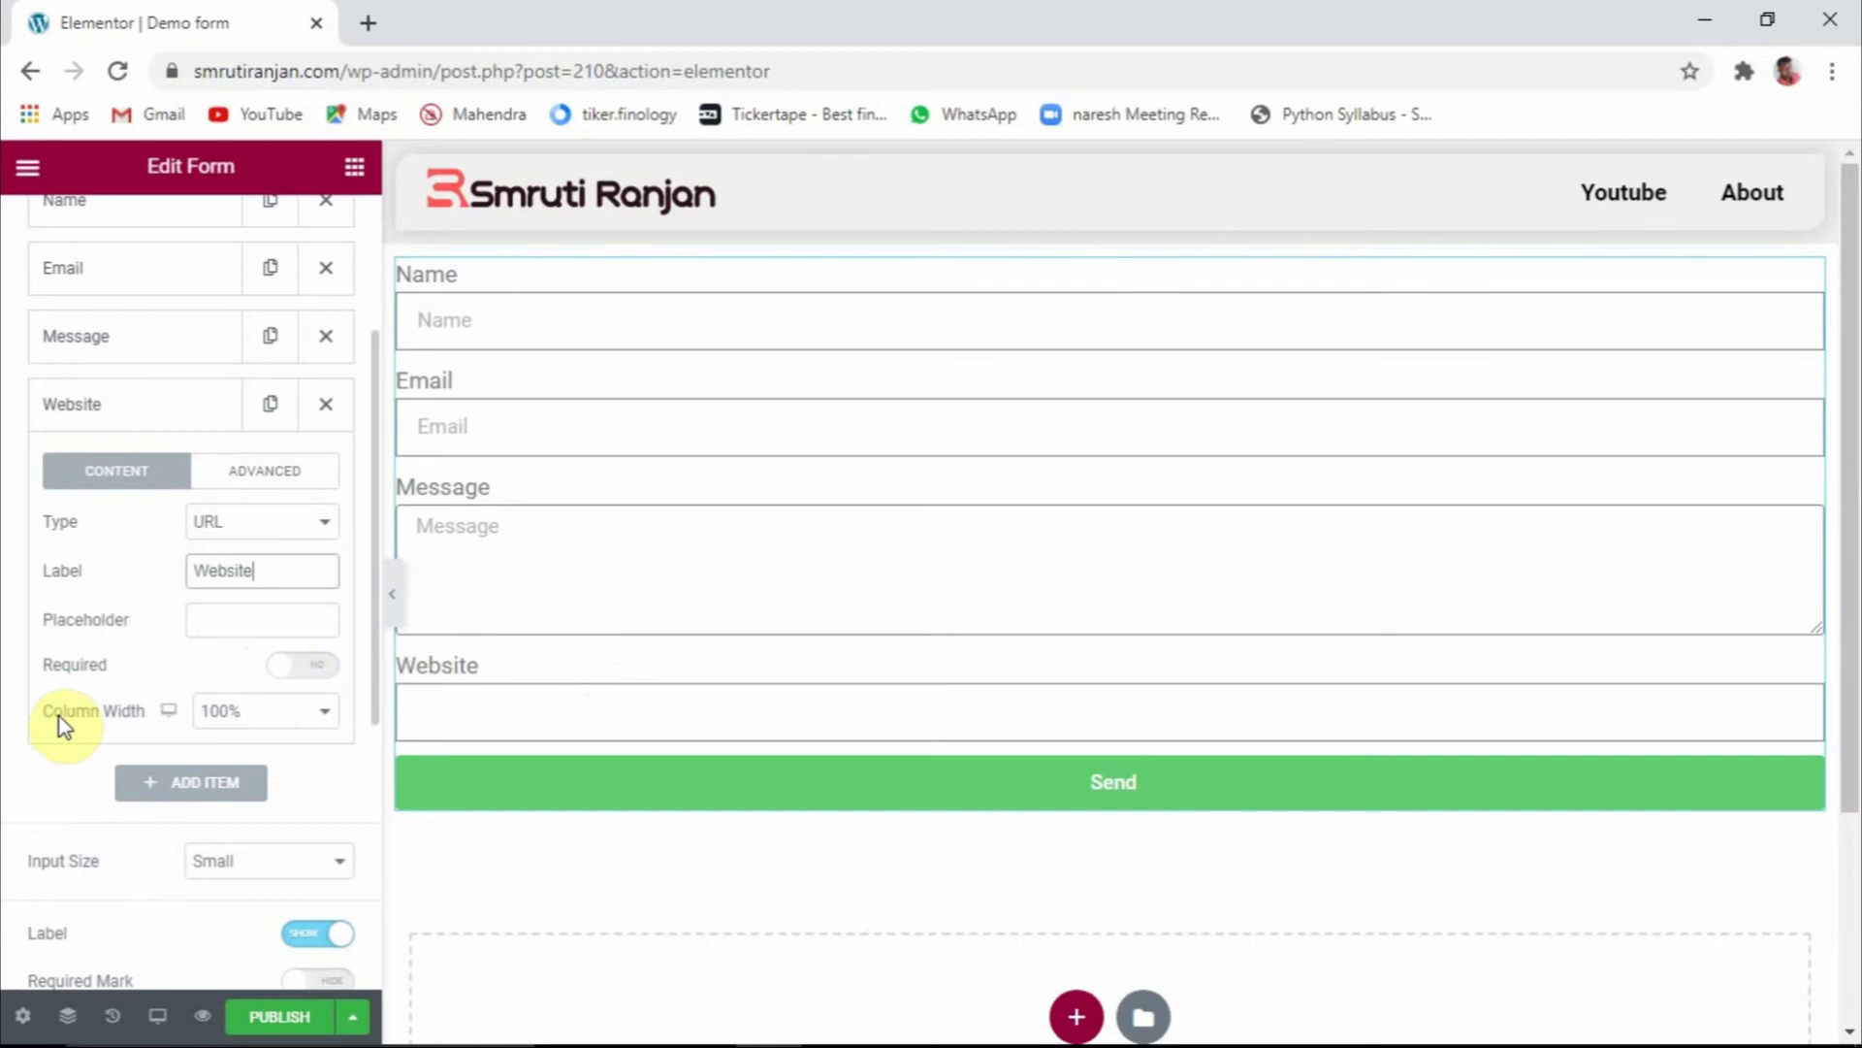
Try a column width of 20% on the Website field and set it back to 100%
{"action": "left_click", "coordinate": [243, 713]}
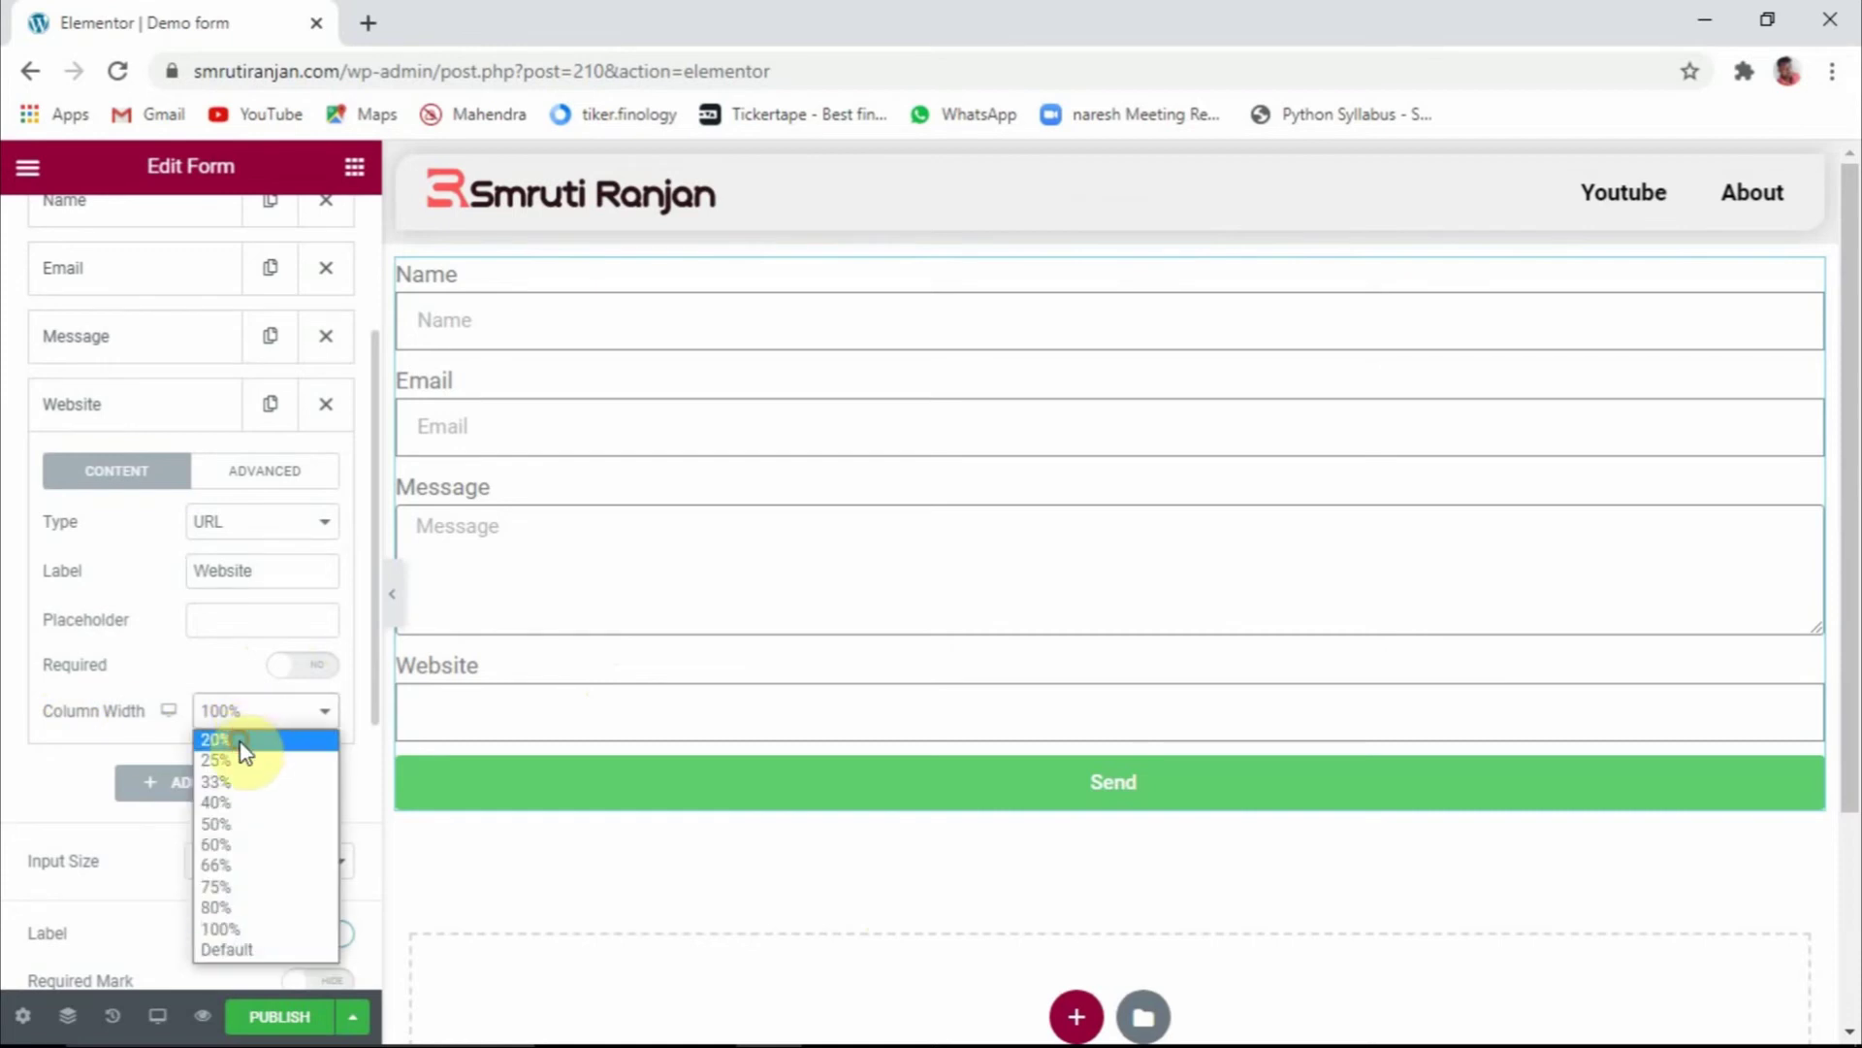
{"action": "left_click", "coordinate": [240, 747]}
{"action": "left_click", "coordinate": [244, 714]}
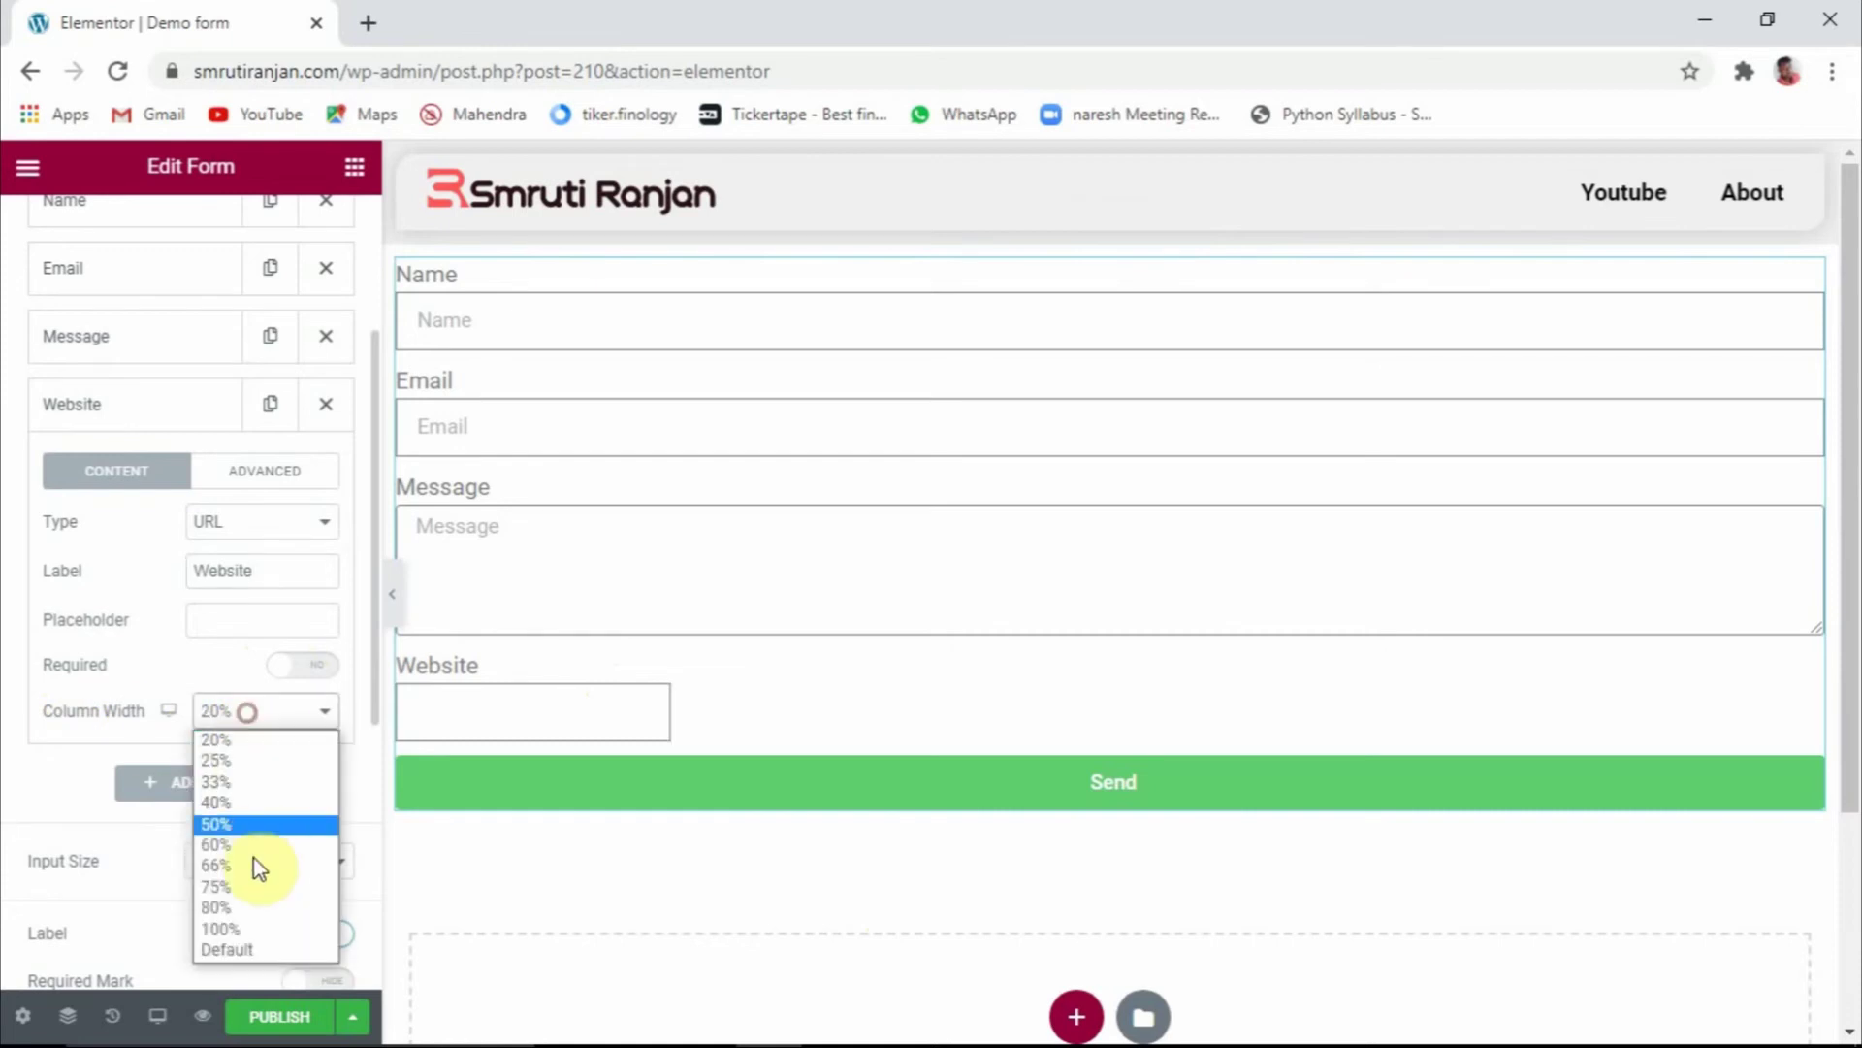
{"action": "left_click", "coordinate": [219, 928]}
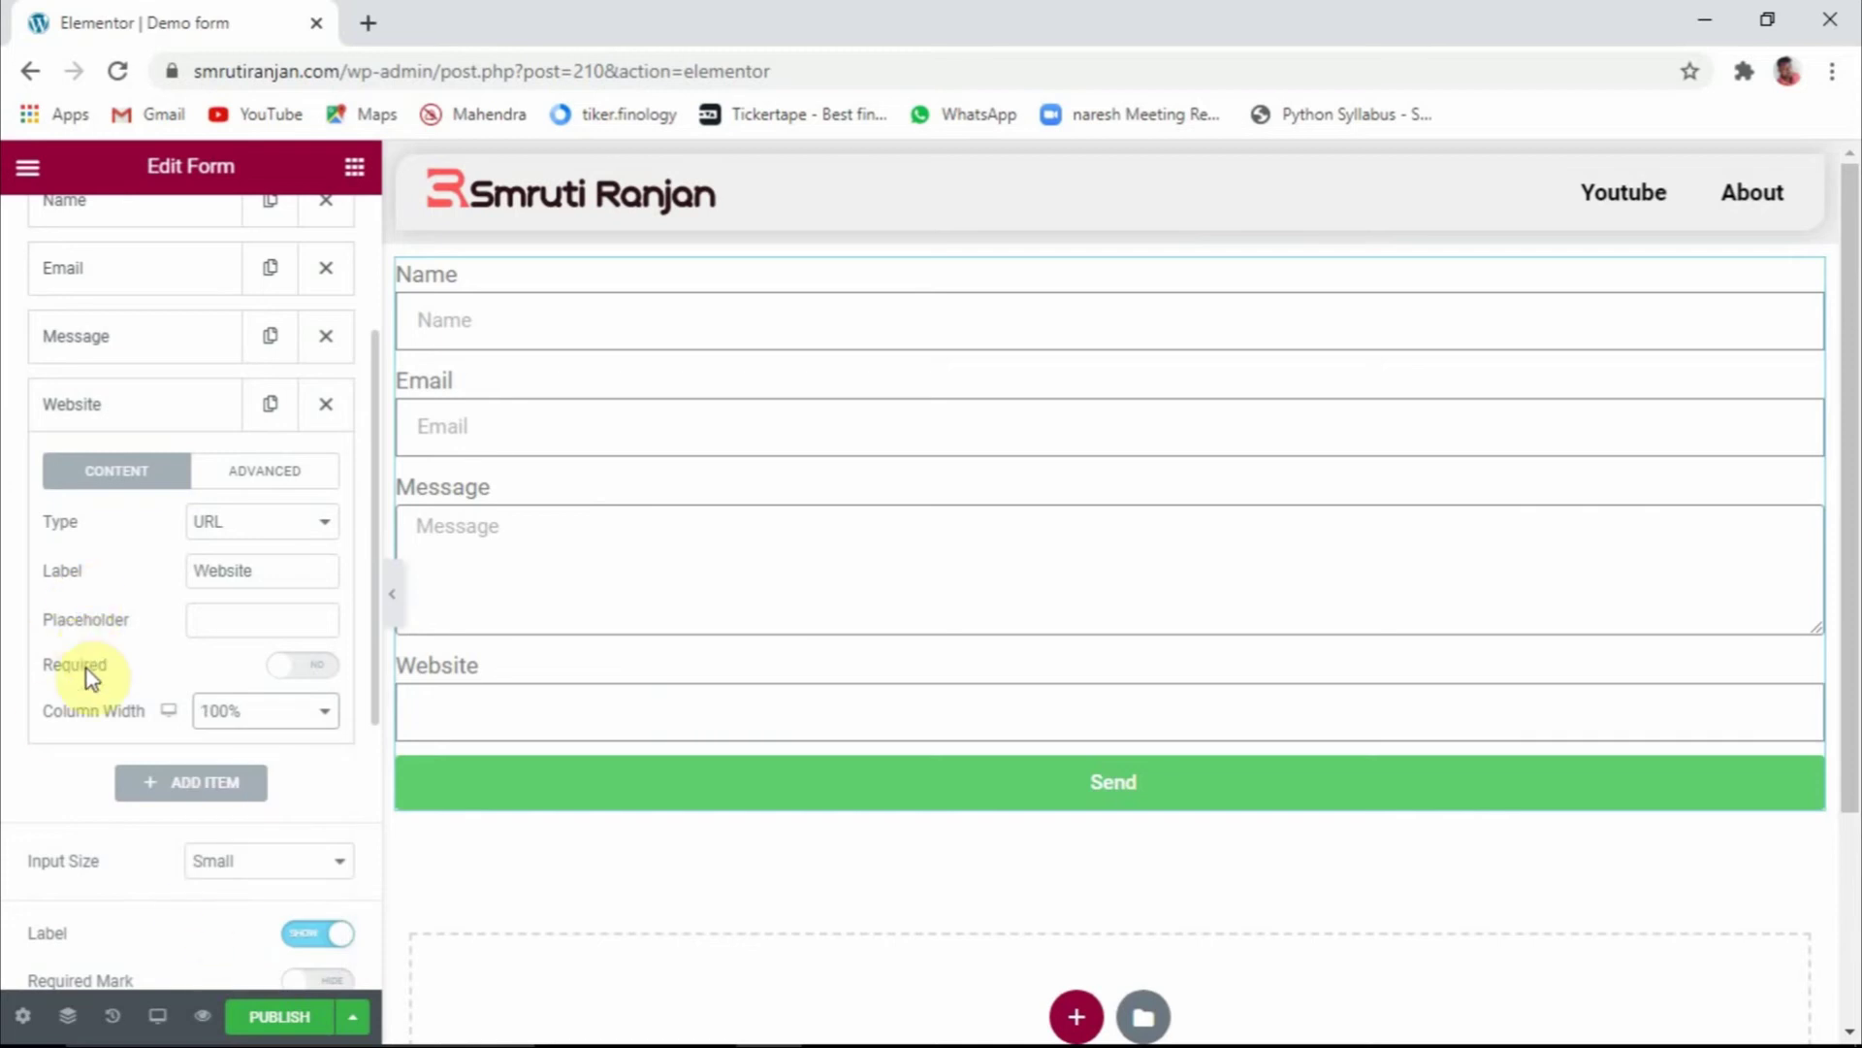
{"action": "scroll", "coordinate": [97, 691], "scroll_direction": "down", "scroll_amount": 2}
{"action": "scroll", "coordinate": [96, 691], "scroll_direction": "up", "scroll_amount": 2}
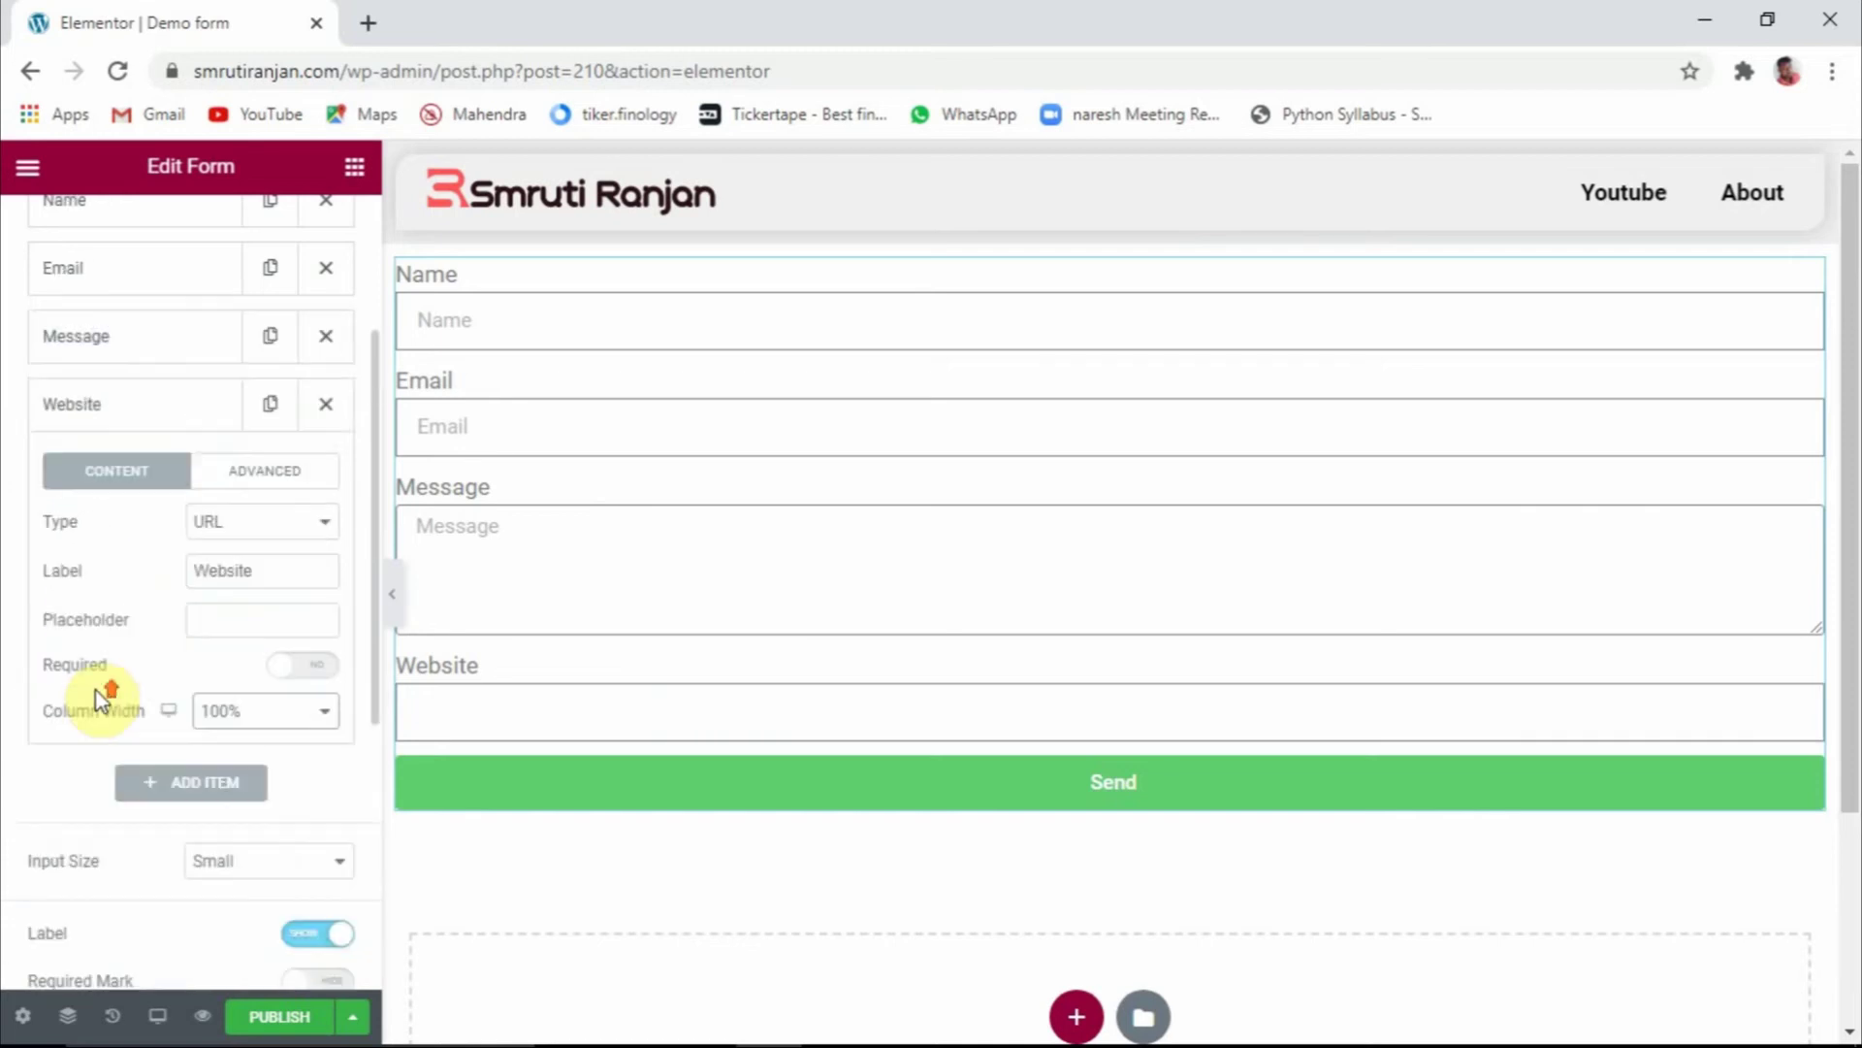
Change the Website field's type to Radio and enter the options Male, Female and Transgender on separate lines
{"action": "left_click", "coordinate": [233, 538]}
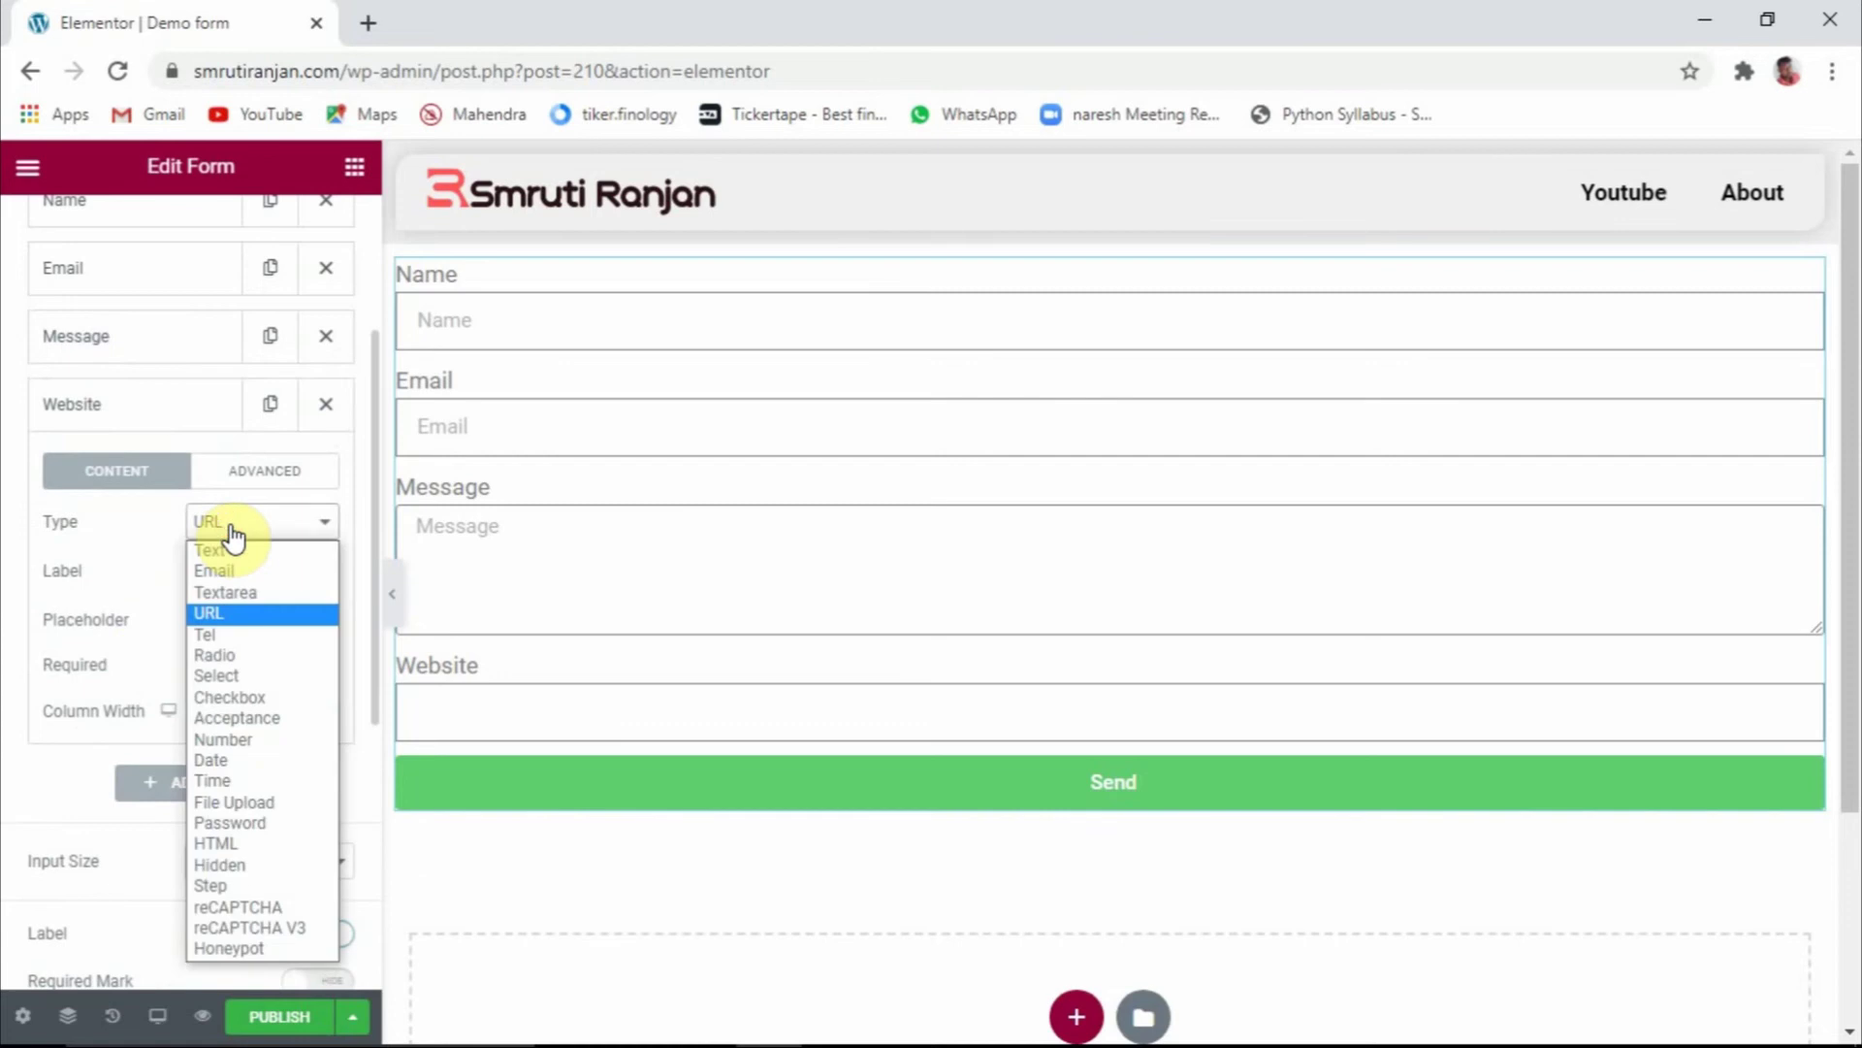
{"action": "left_click", "coordinate": [230, 656]}
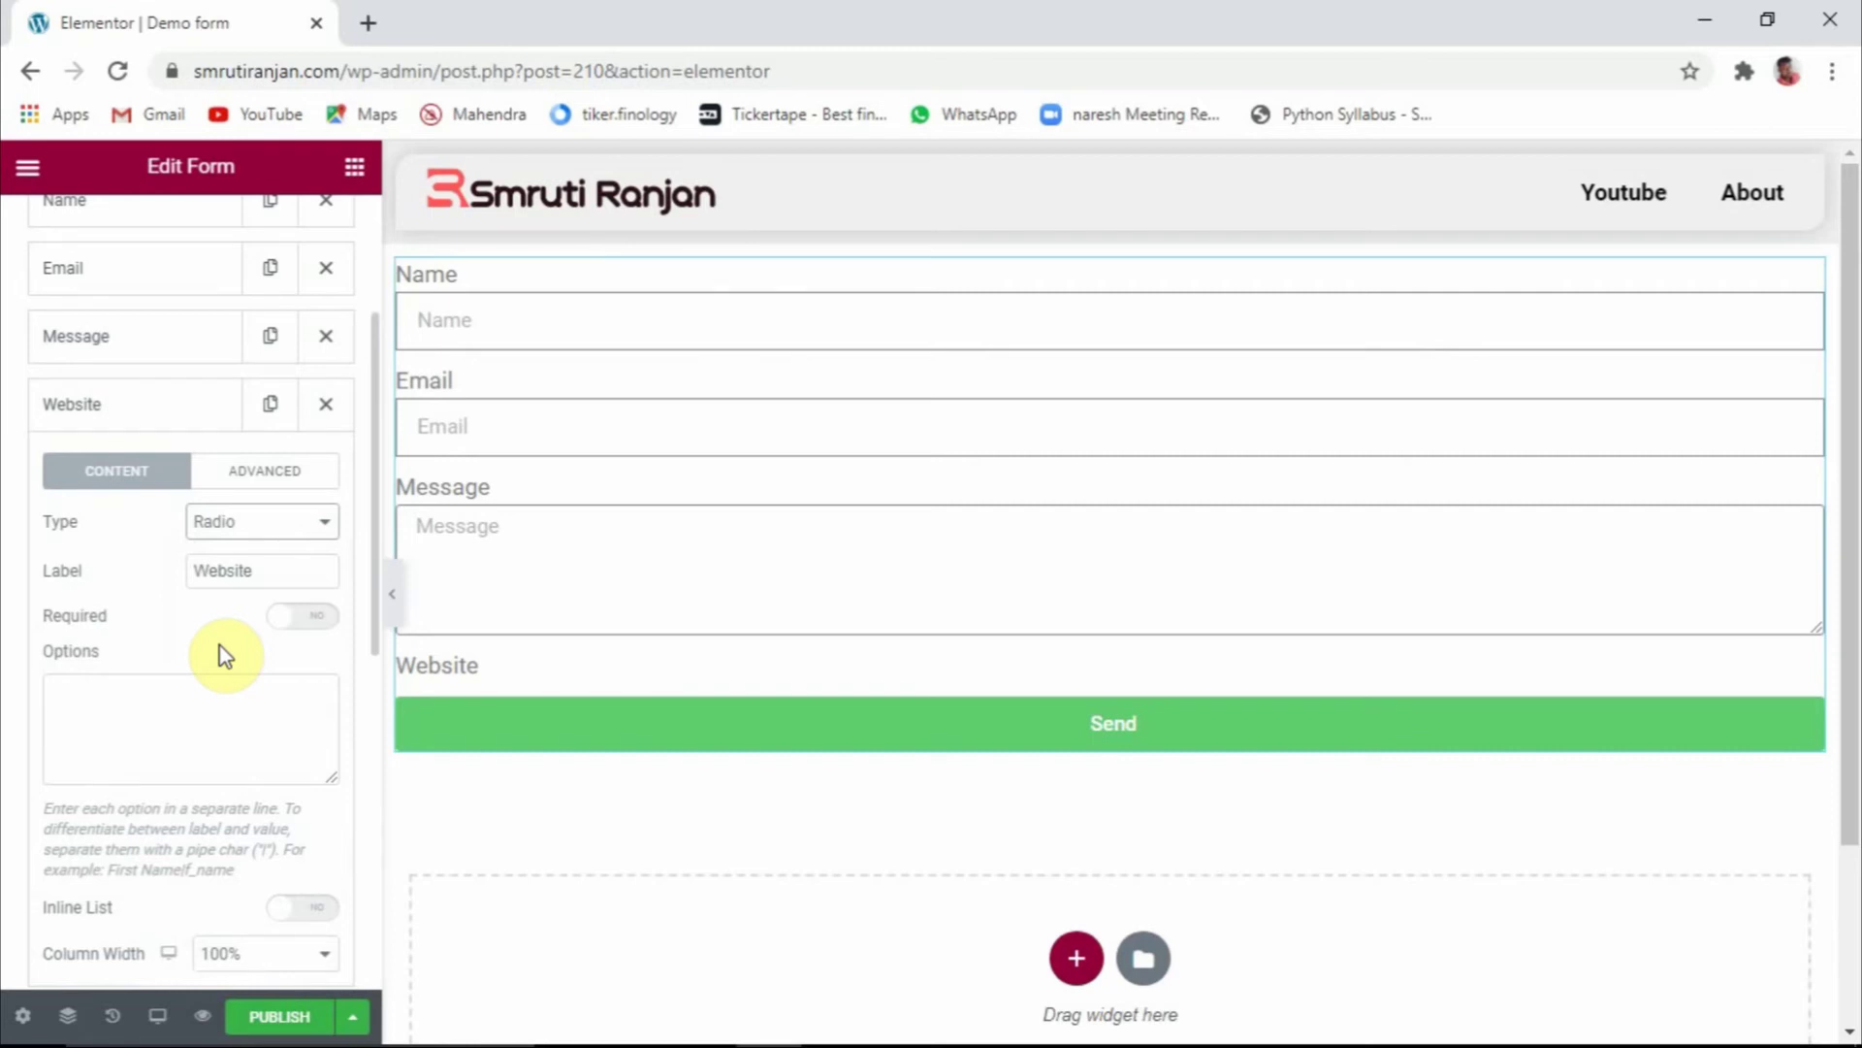
{"action": "left_click", "coordinate": [60, 705]}
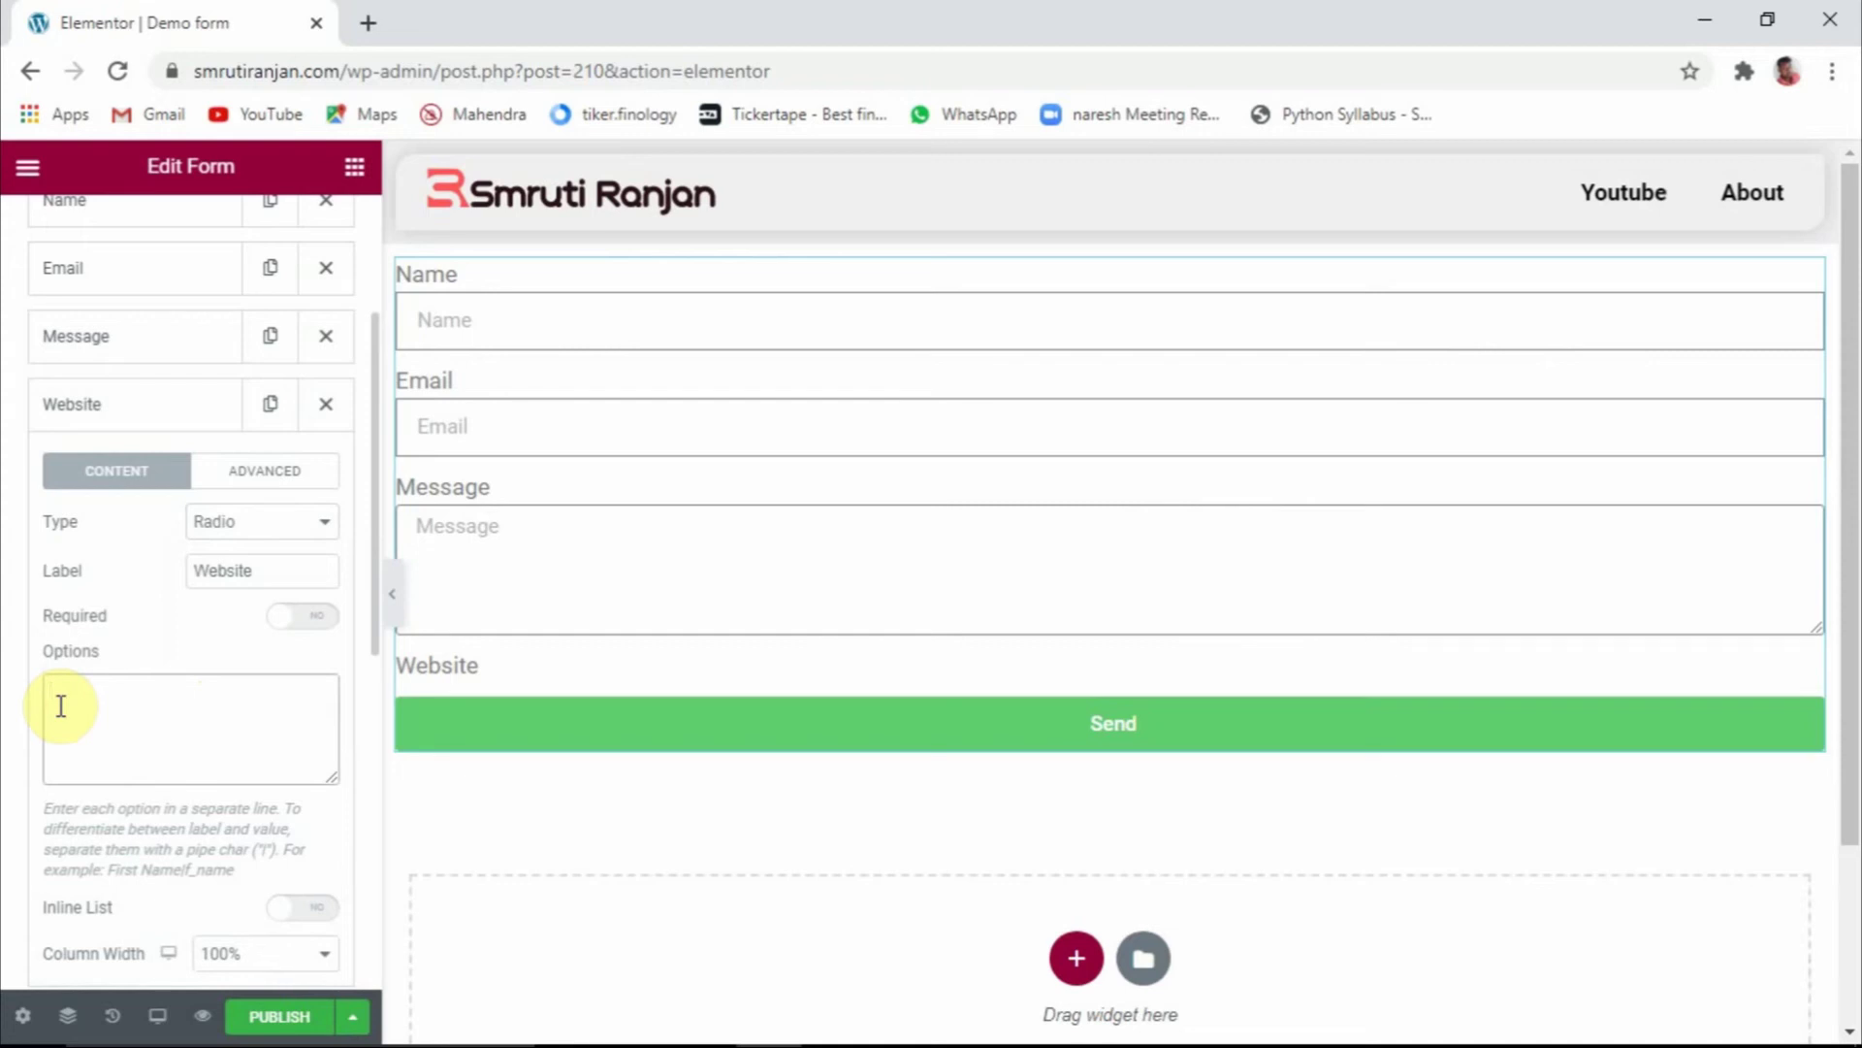
{"action": "type", "text": "Male"}
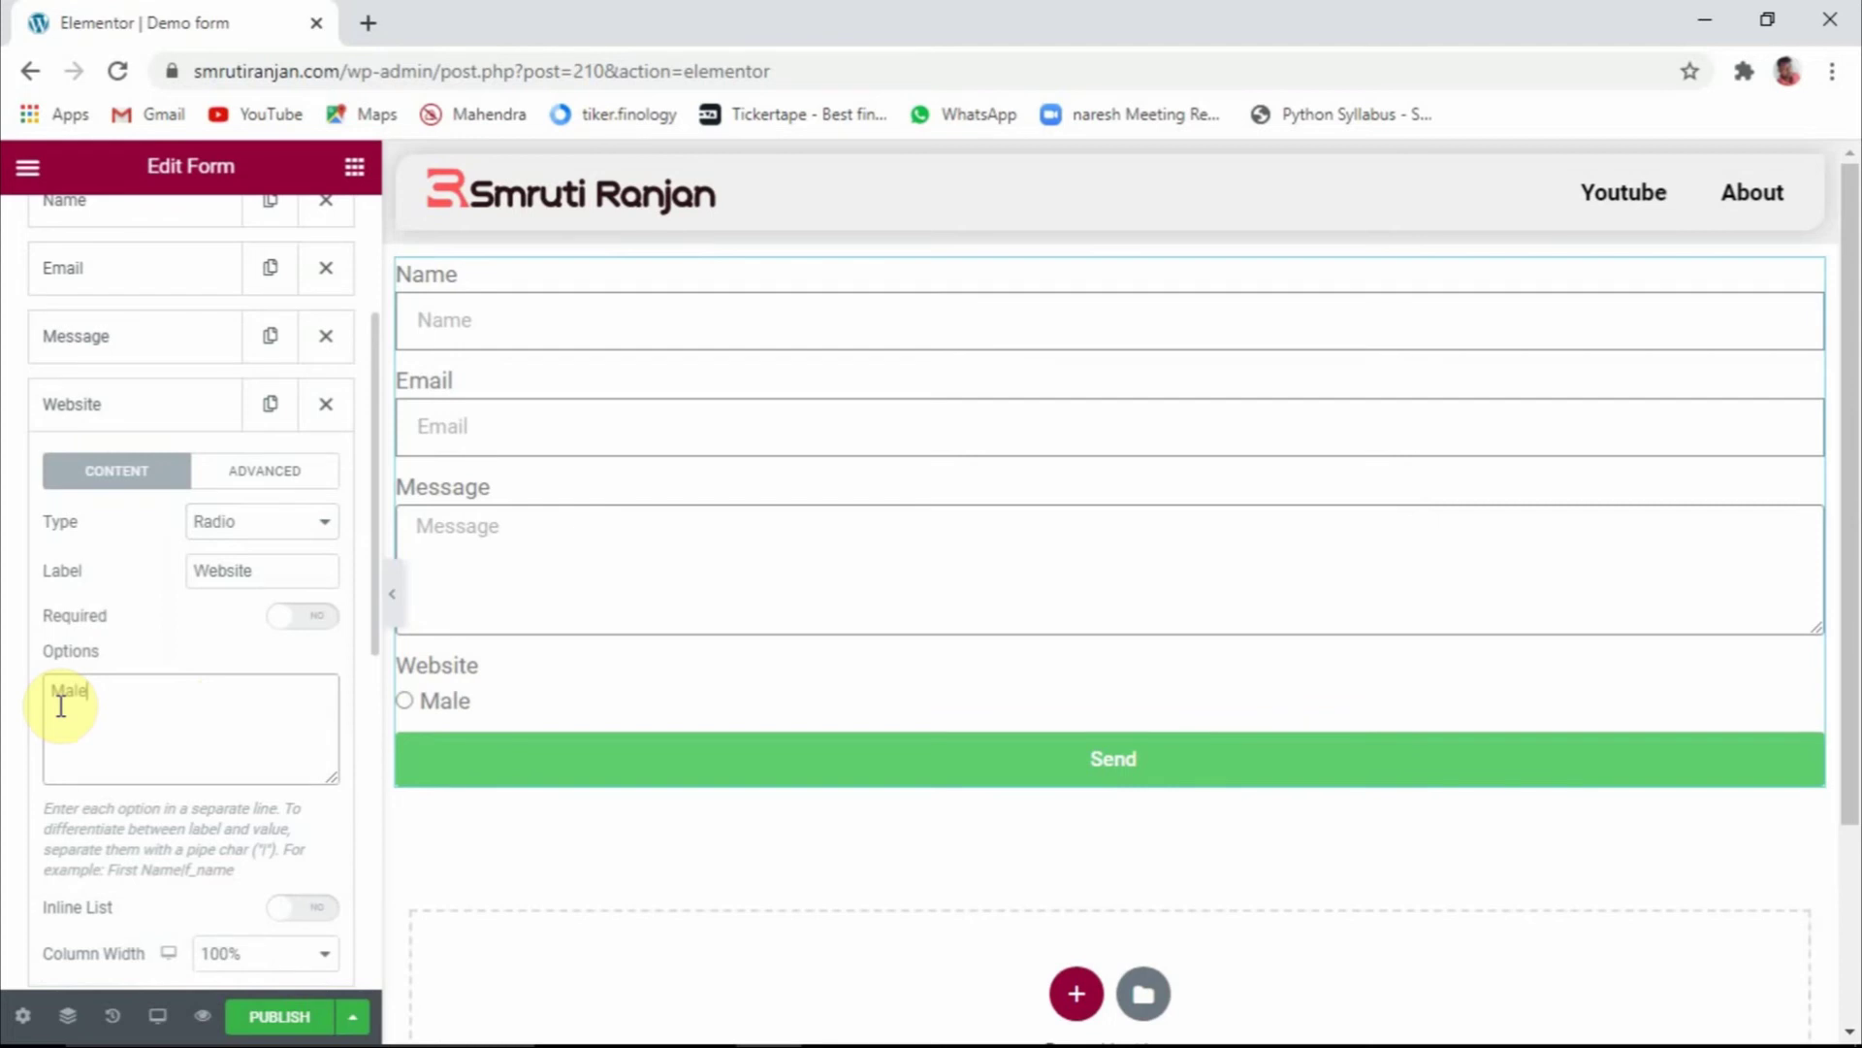
{"action": "key", "text": "Return"}
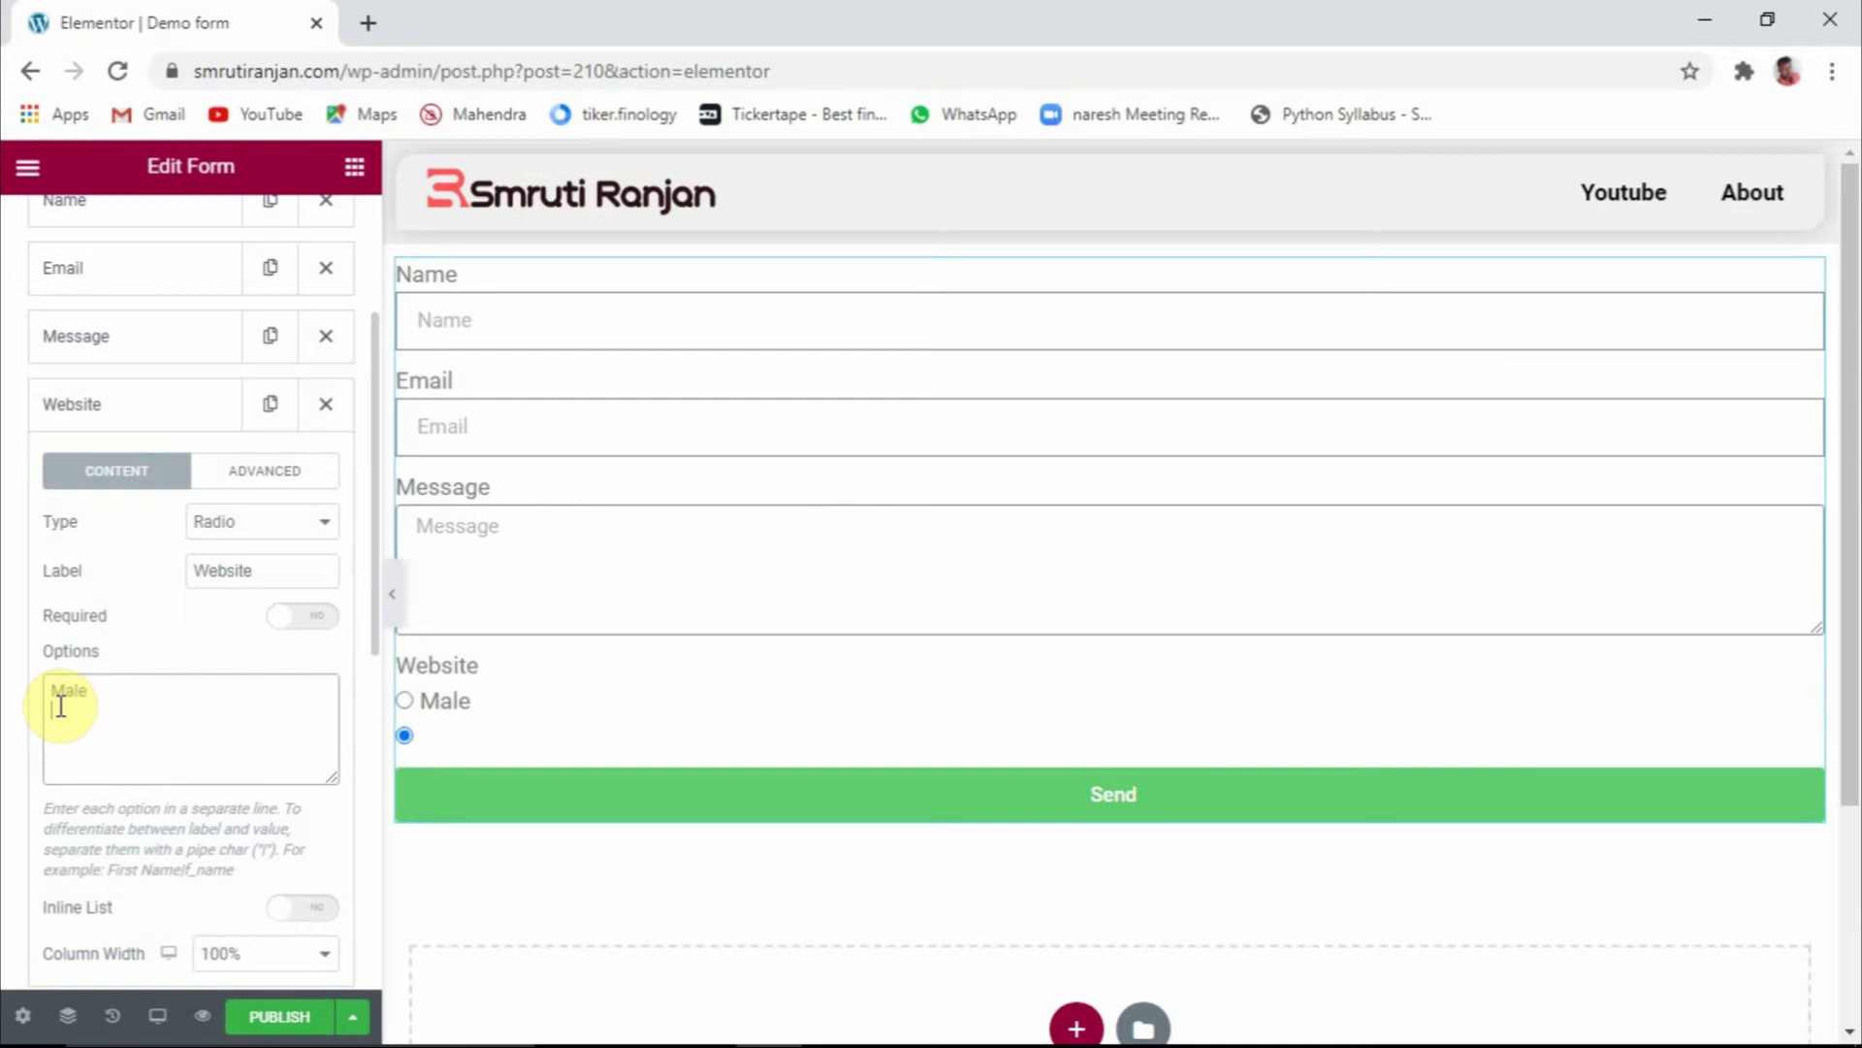
{"action": "type", "text": "Female"}
{"action": "key", "text": "Return"}
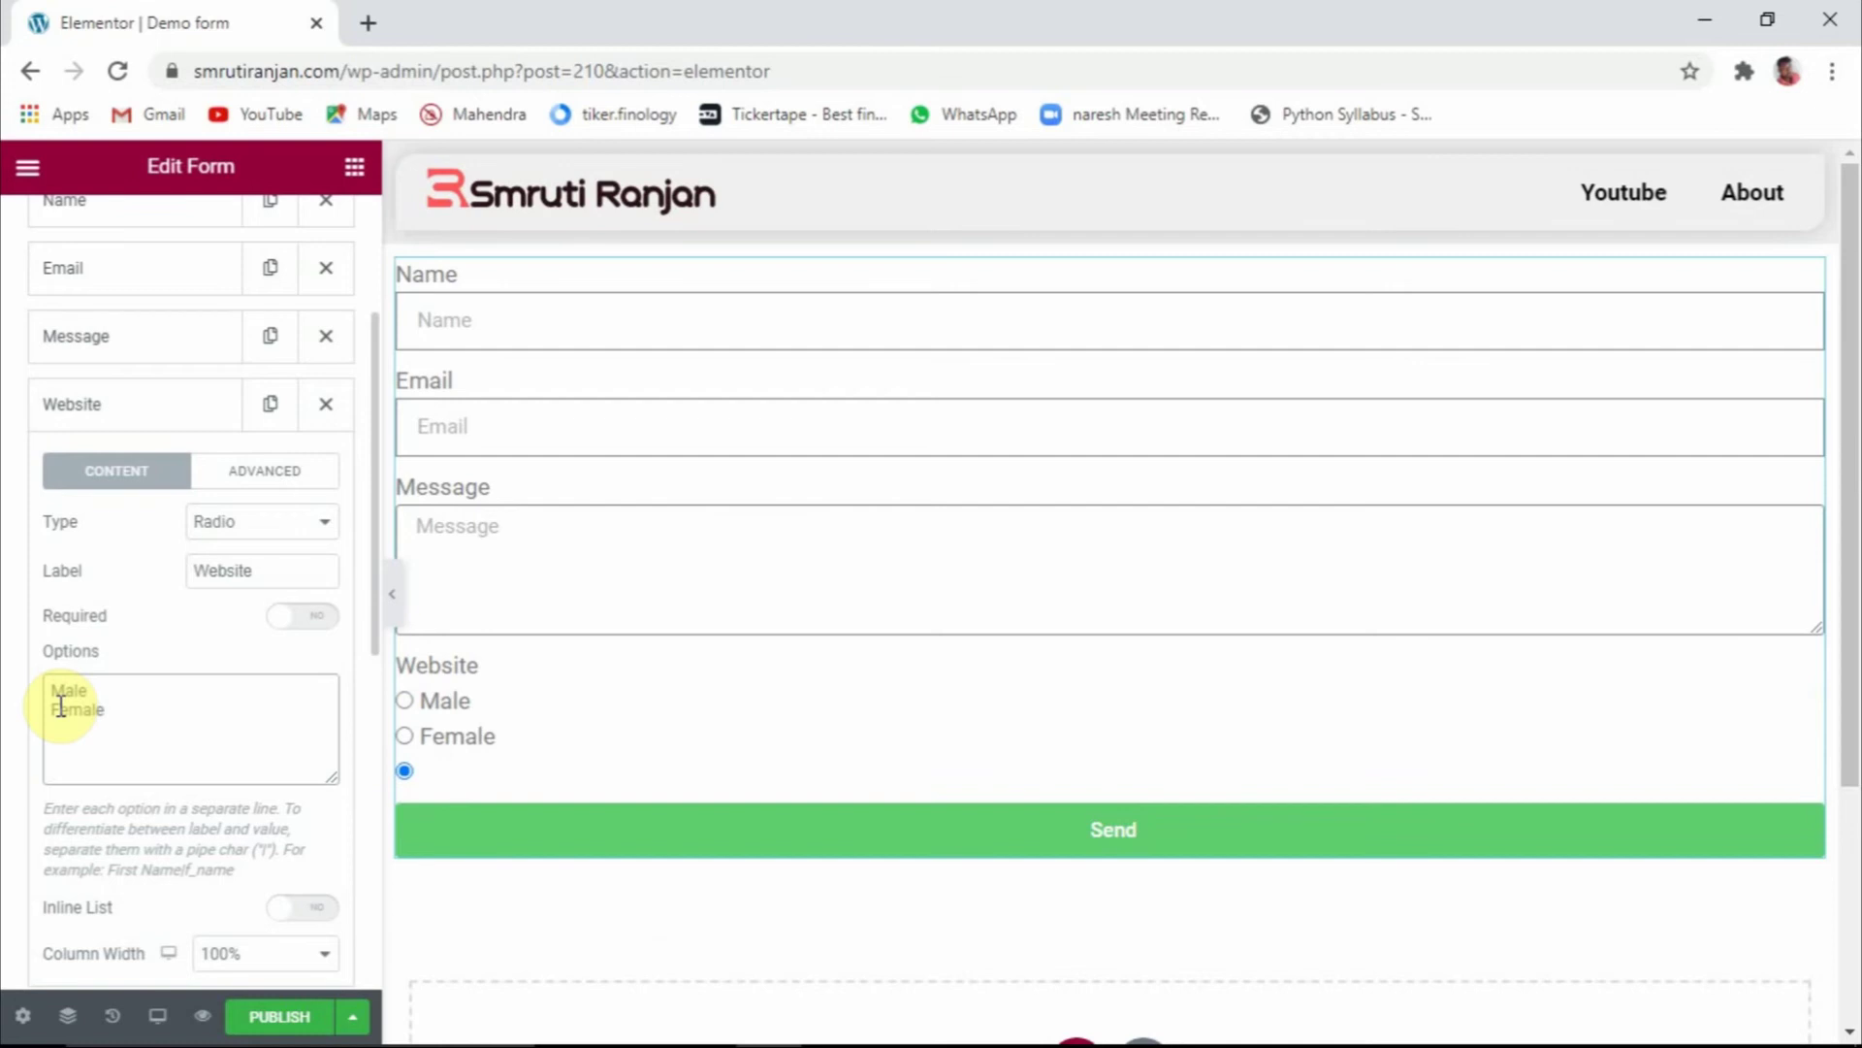
{"action": "type", "text": "Transgender"}
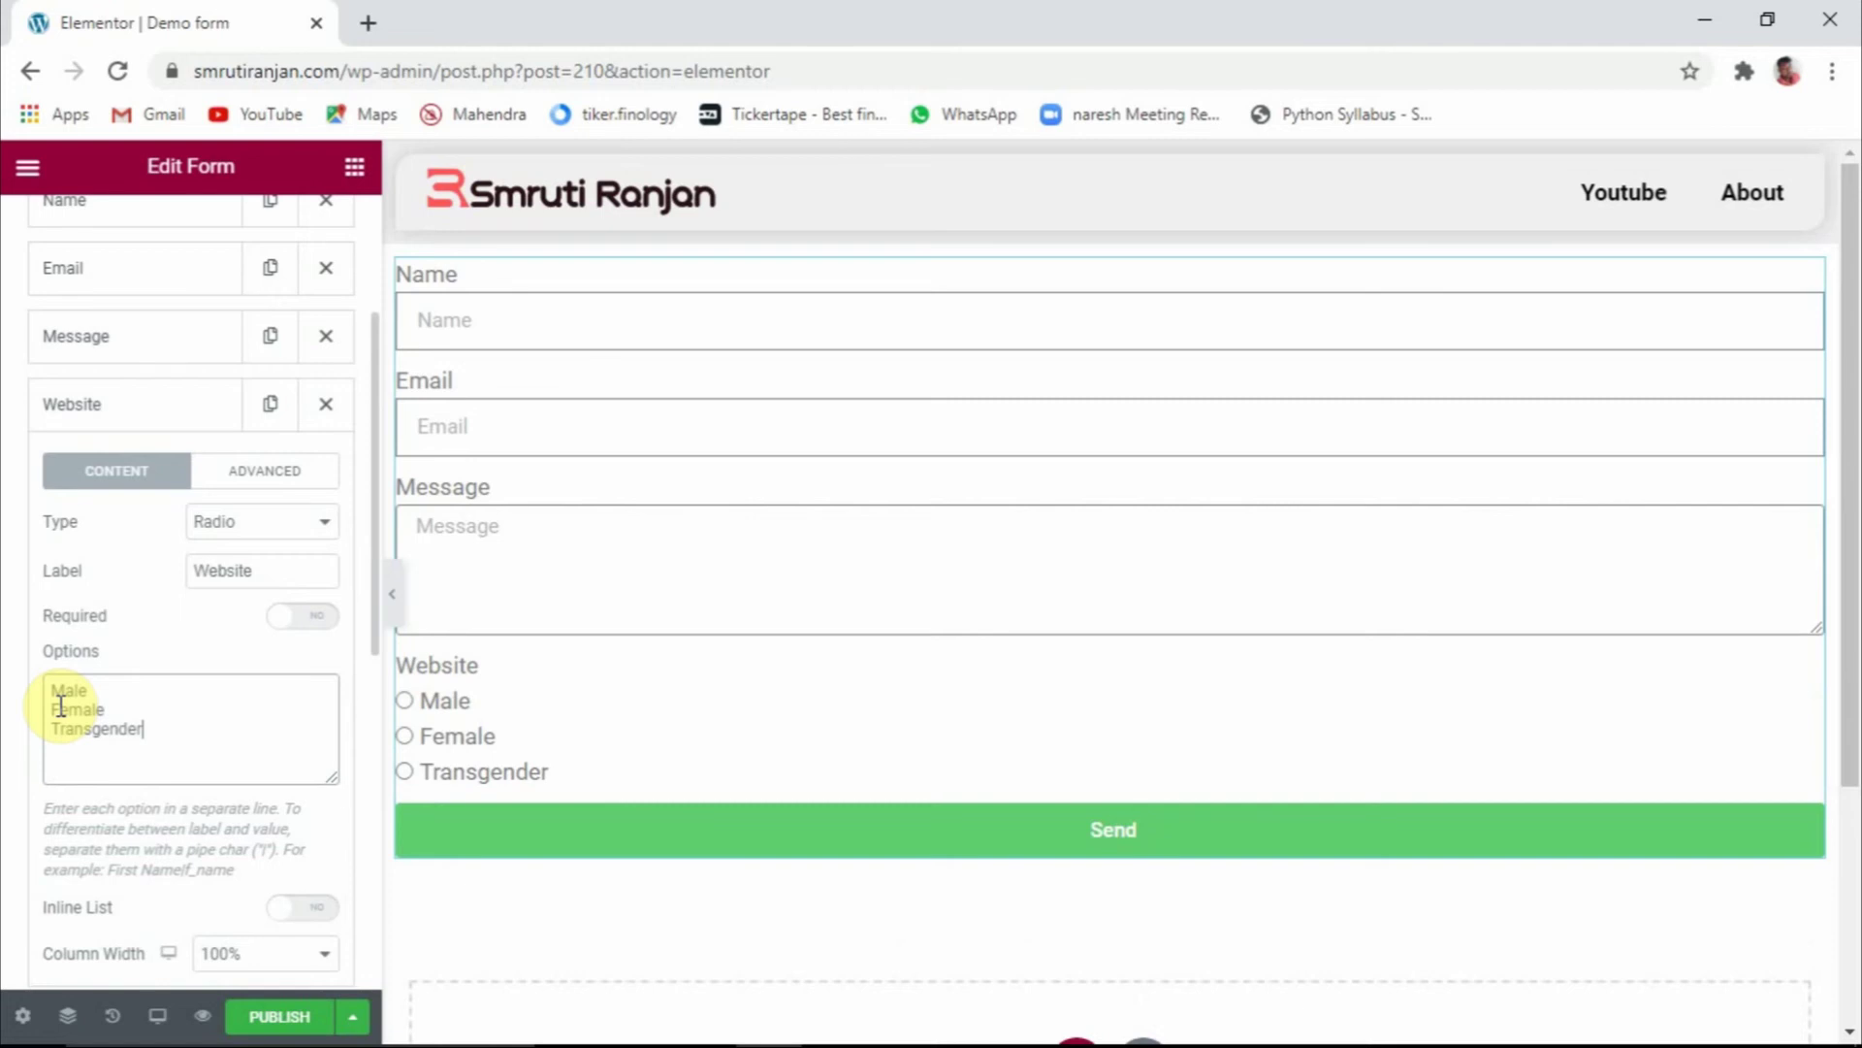
{"action": "scroll", "coordinate": [233, 723], "scroll_direction": "down", "scroll_amount": 3}
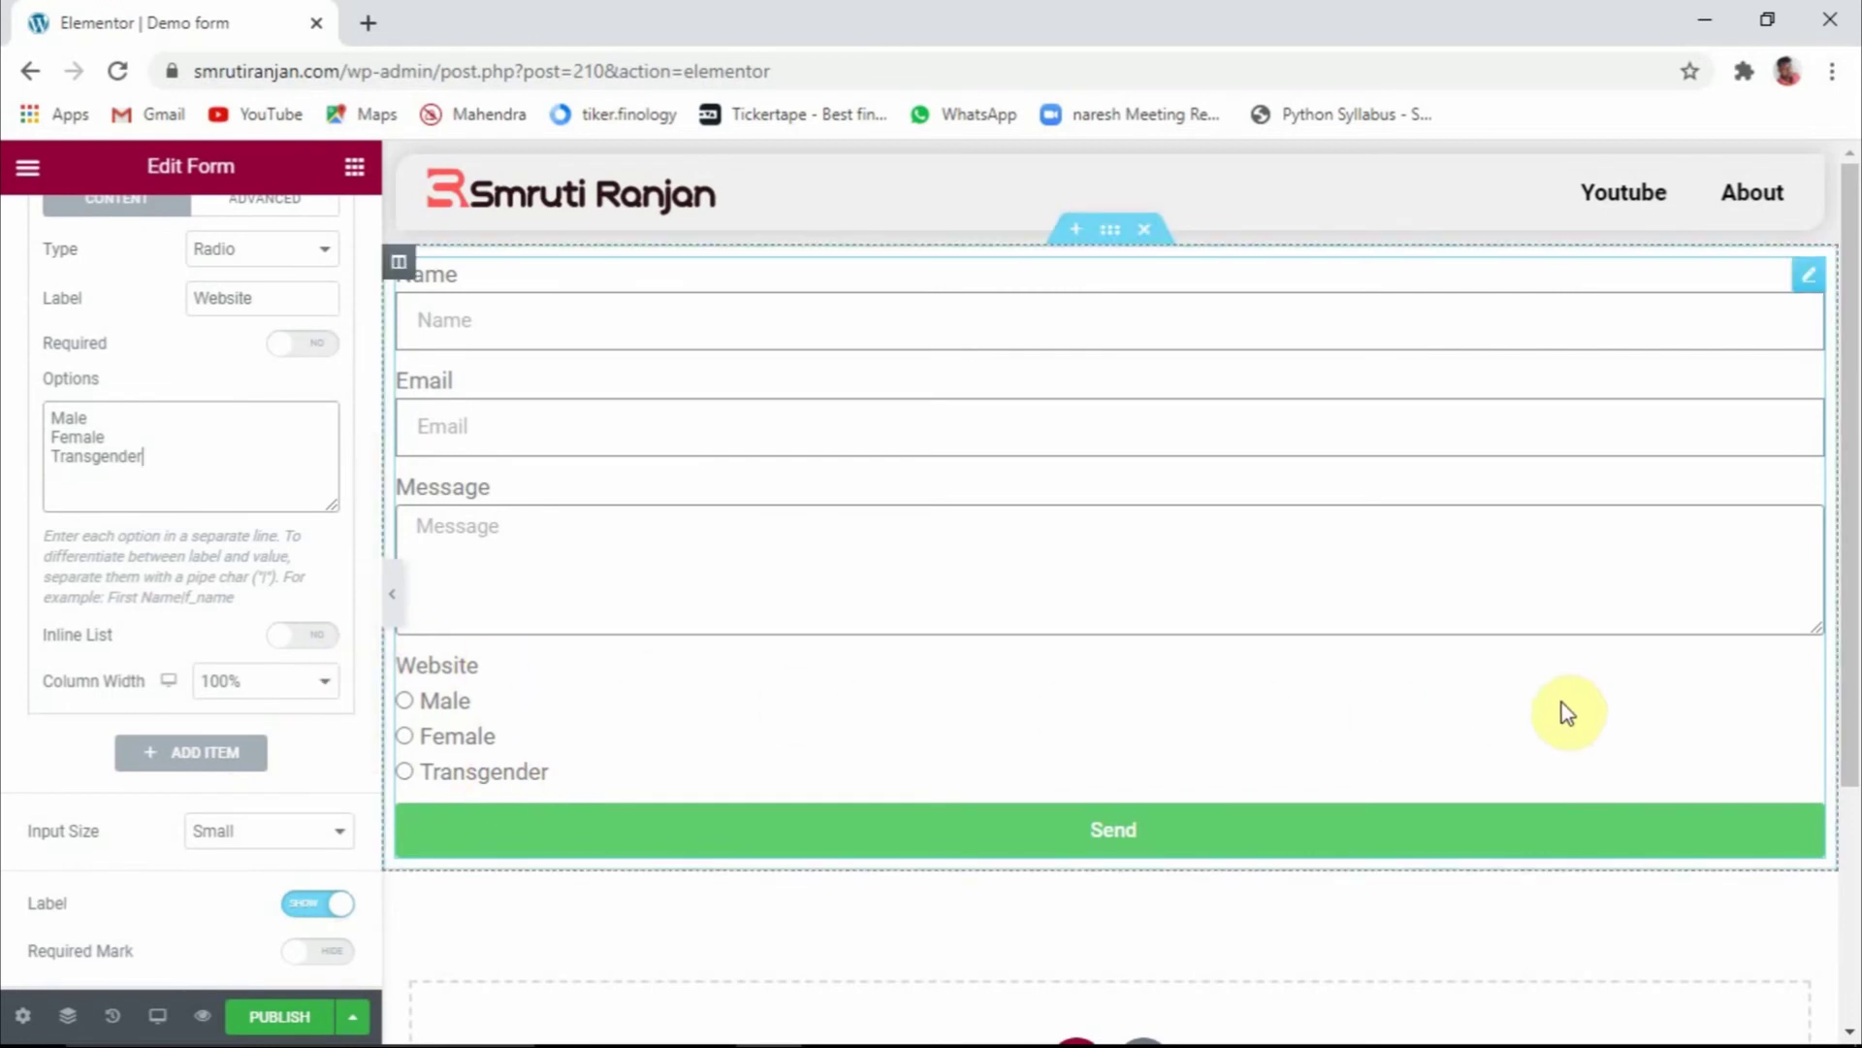
Turn on the inline list for the Website radio options and test selecting Male, Female and Transgender in the full-width preview
{"action": "left_click", "coordinate": [298, 645]}
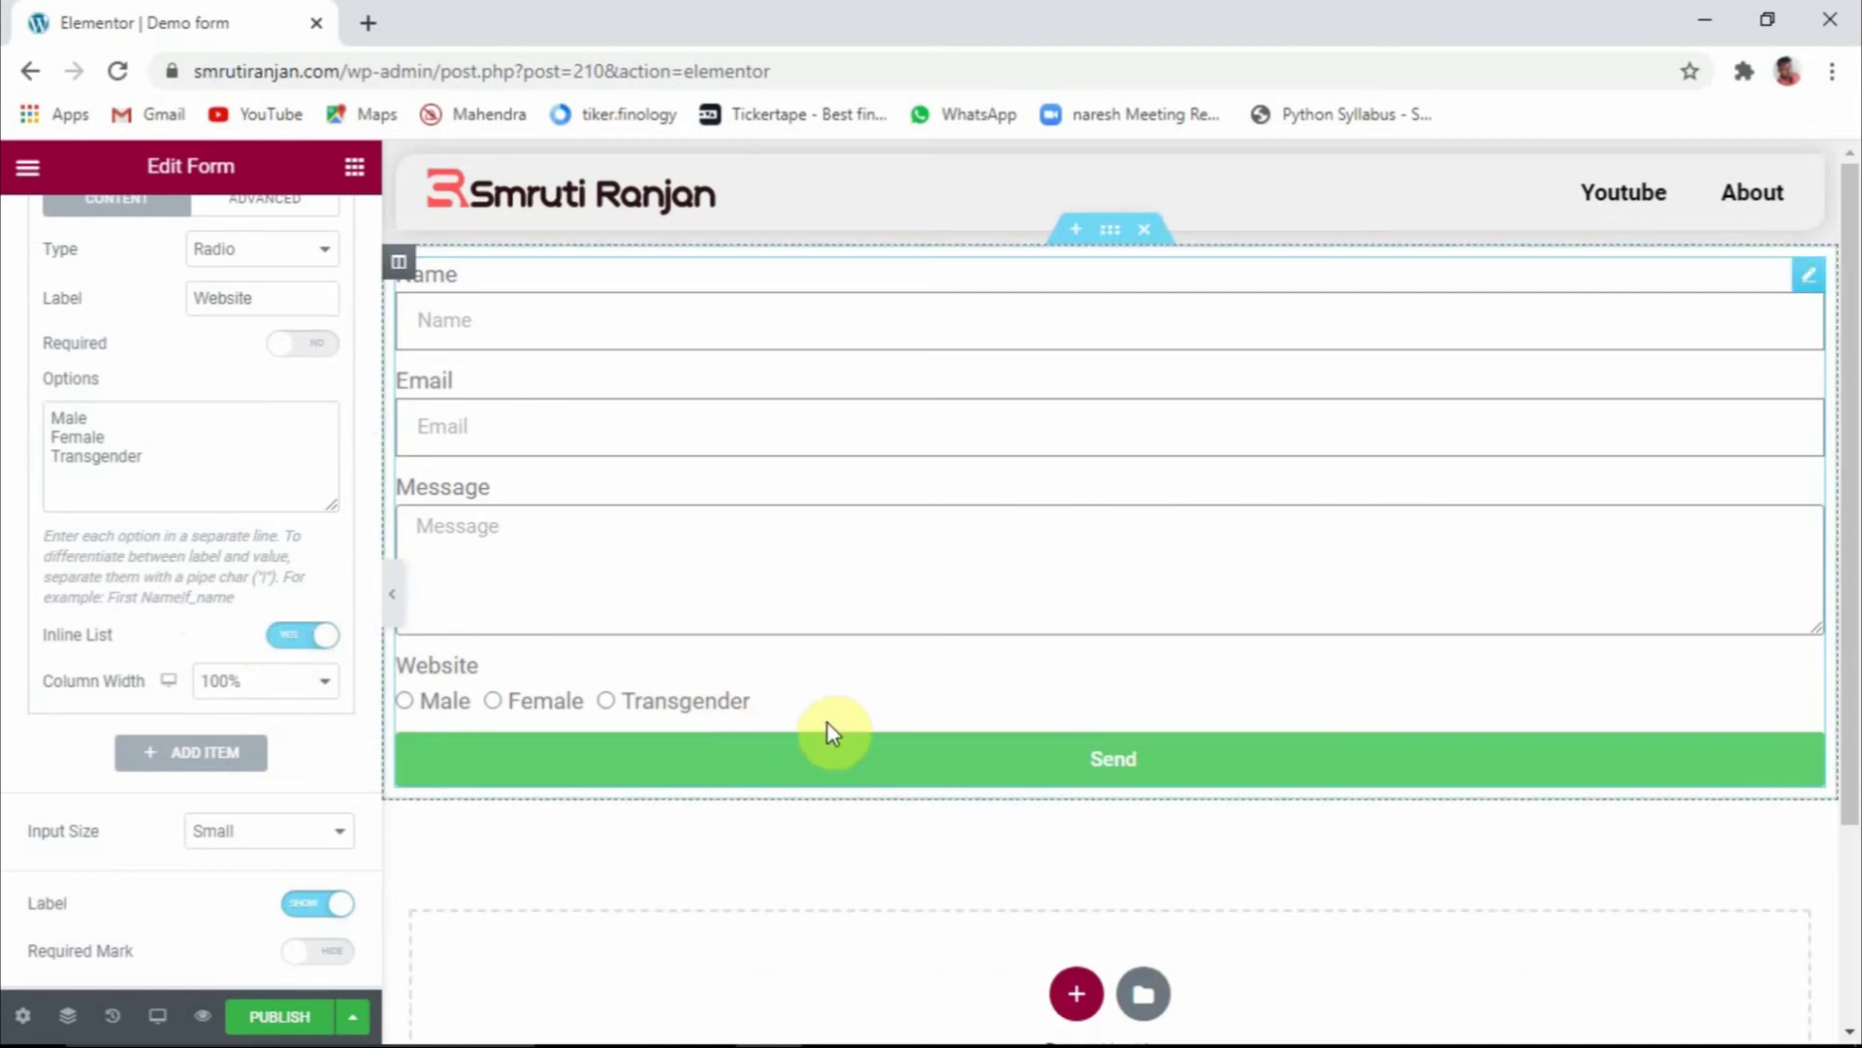
{"action": "left_click", "coordinate": [393, 594]}
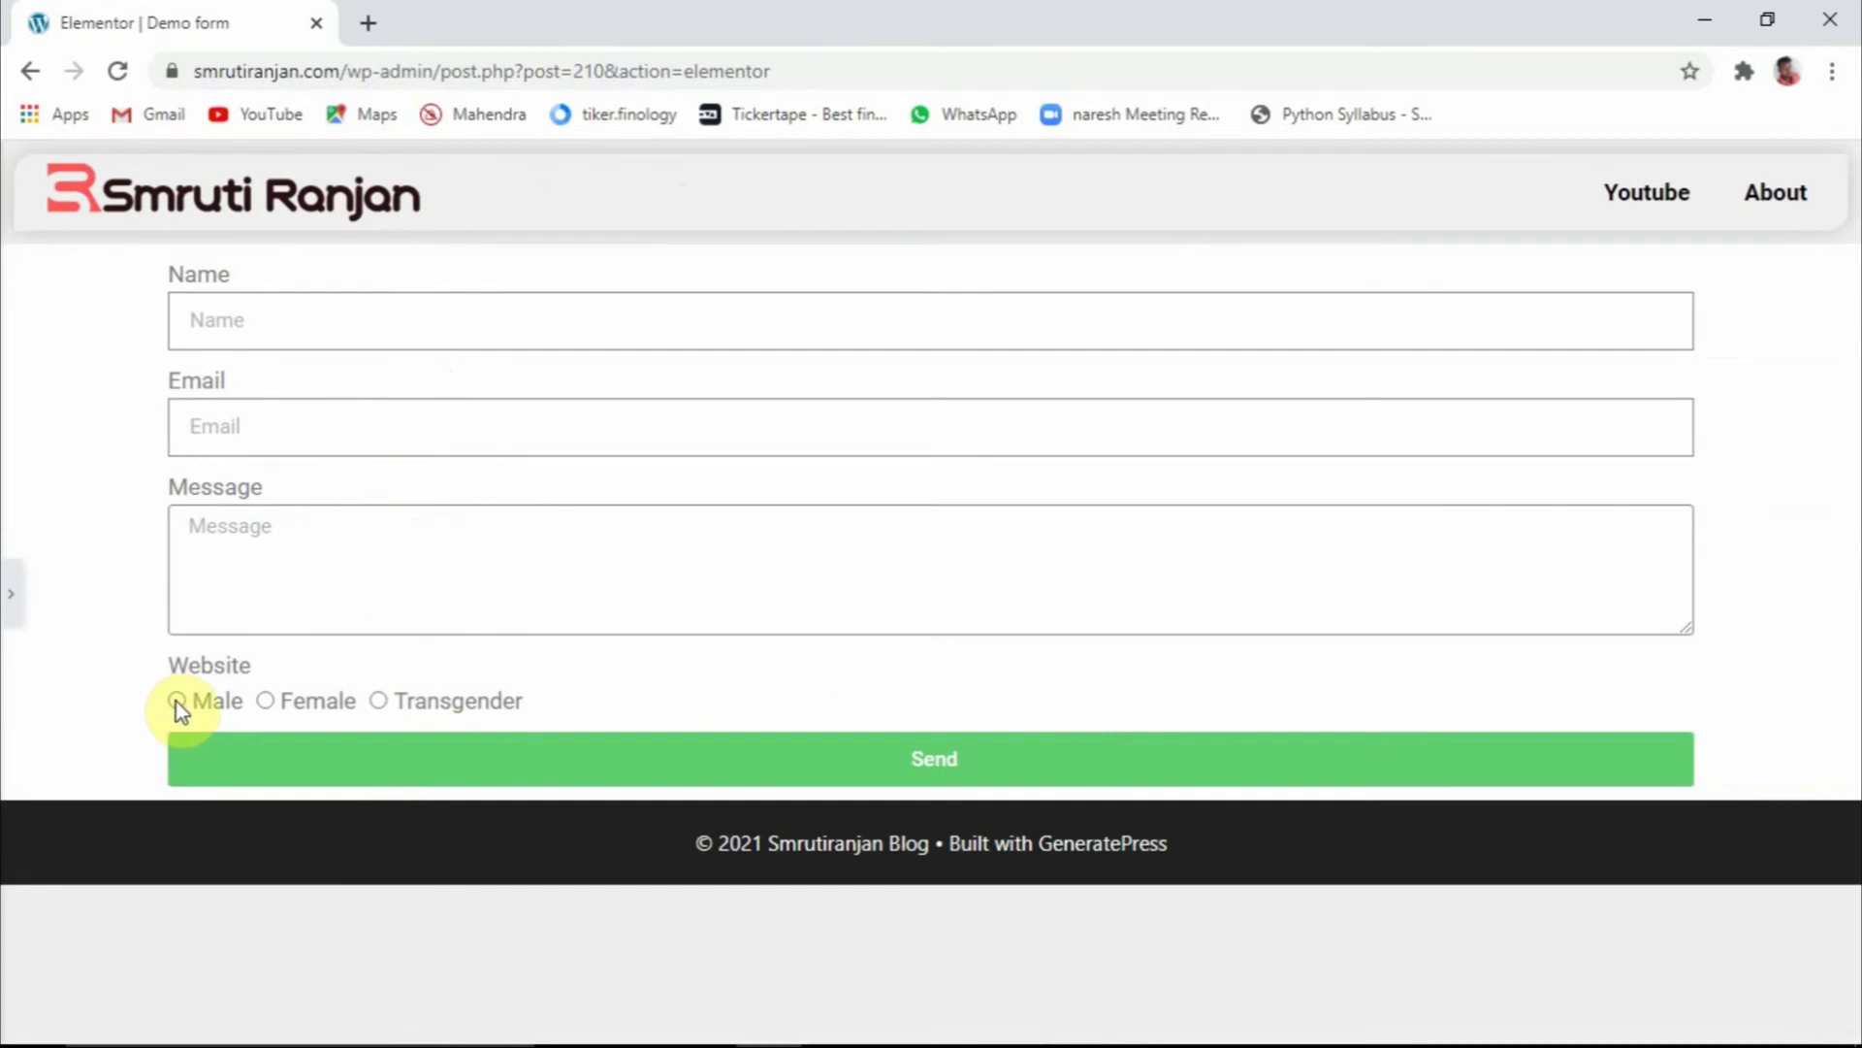
{"action": "left_click", "coordinate": [176, 702]}
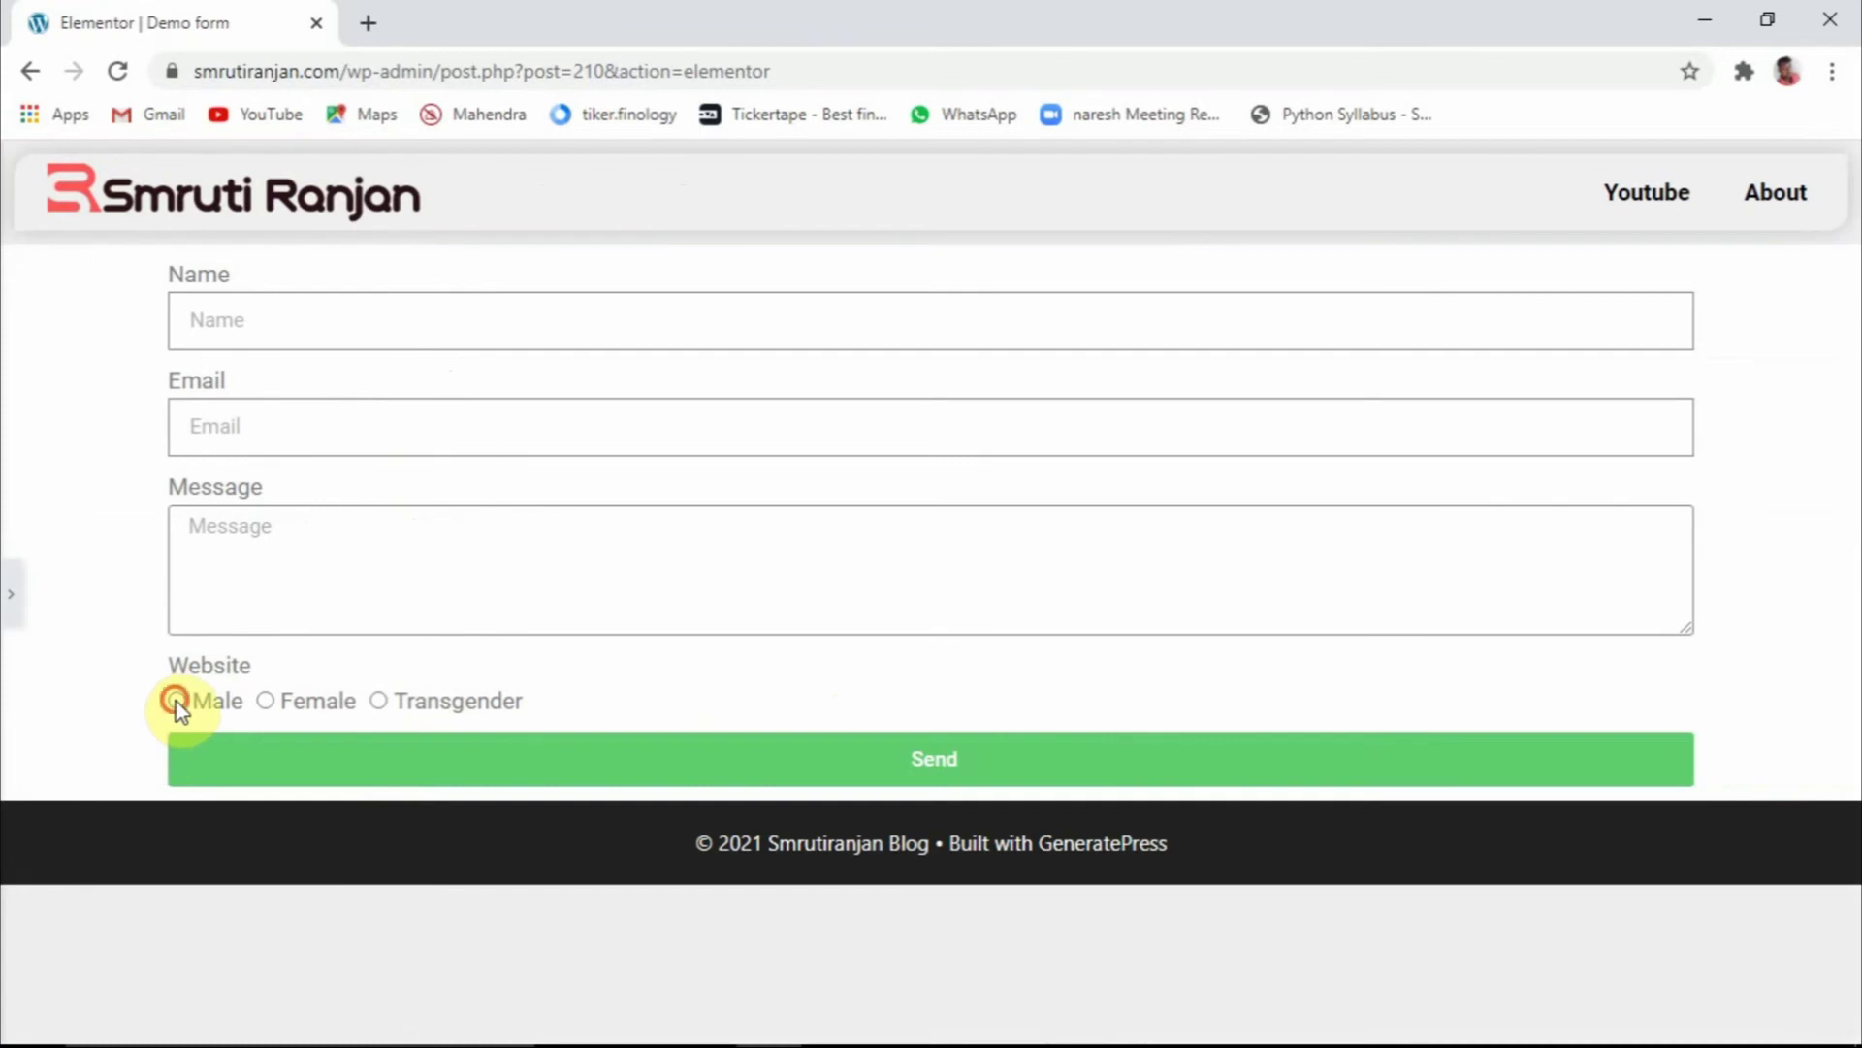
{"action": "left_click", "coordinate": [275, 708]}
{"action": "left_click", "coordinate": [383, 702]}
{"action": "left_click", "coordinate": [266, 706]}
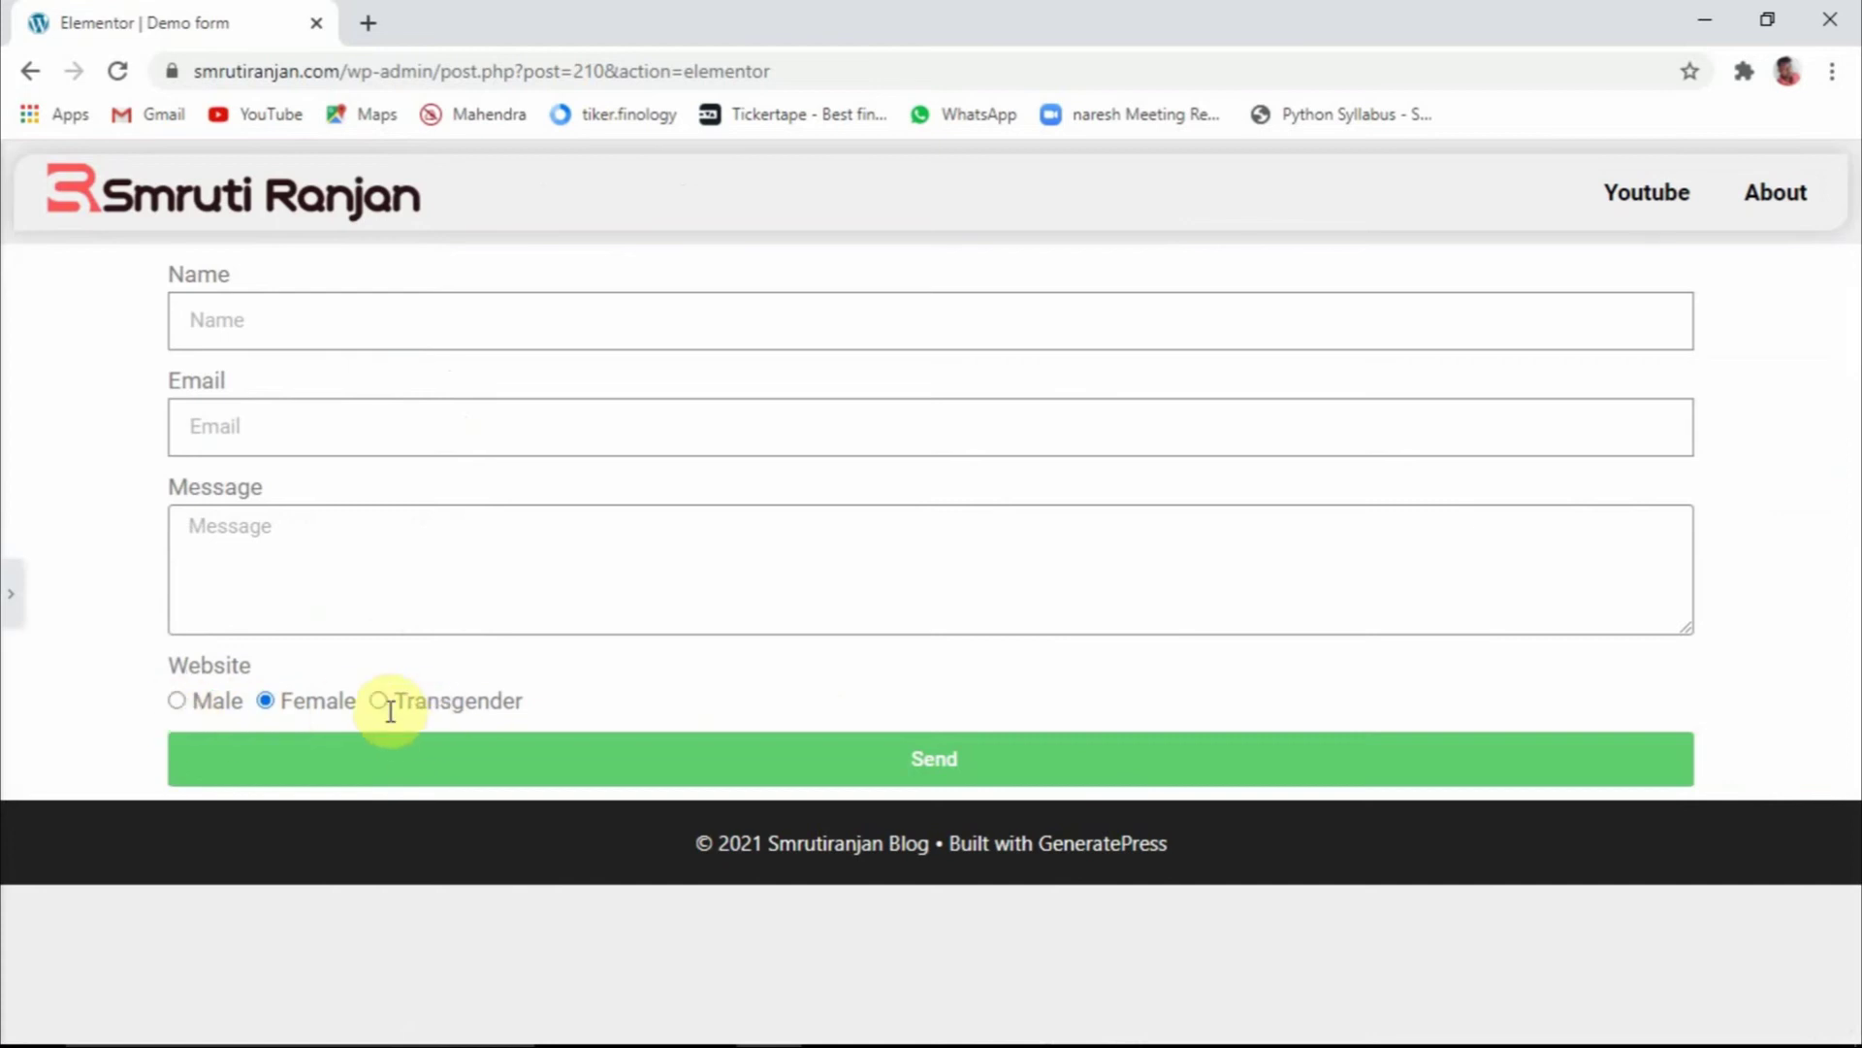
{"action": "left_click", "coordinate": [9, 590]}
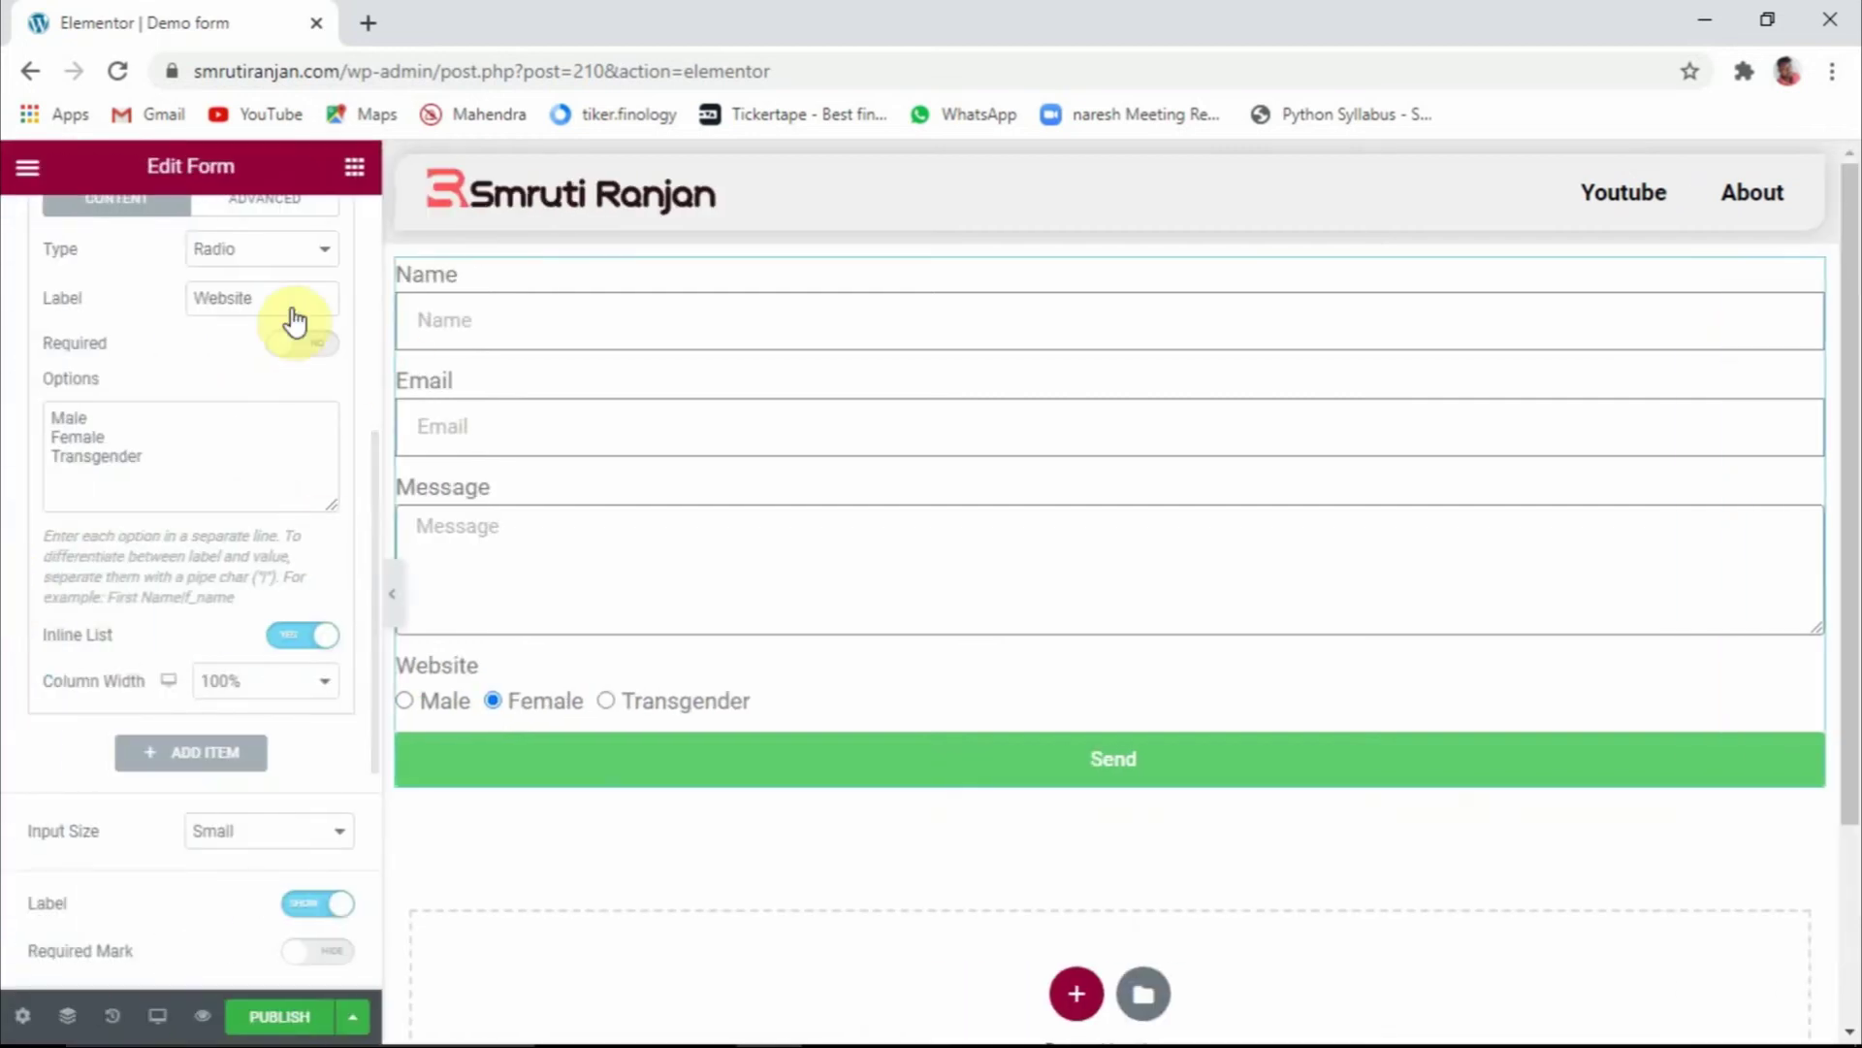
Change the Website field's type to Select, check its dropdown in the form, and enable multiple selection
{"action": "left_click", "coordinate": [258, 250]}
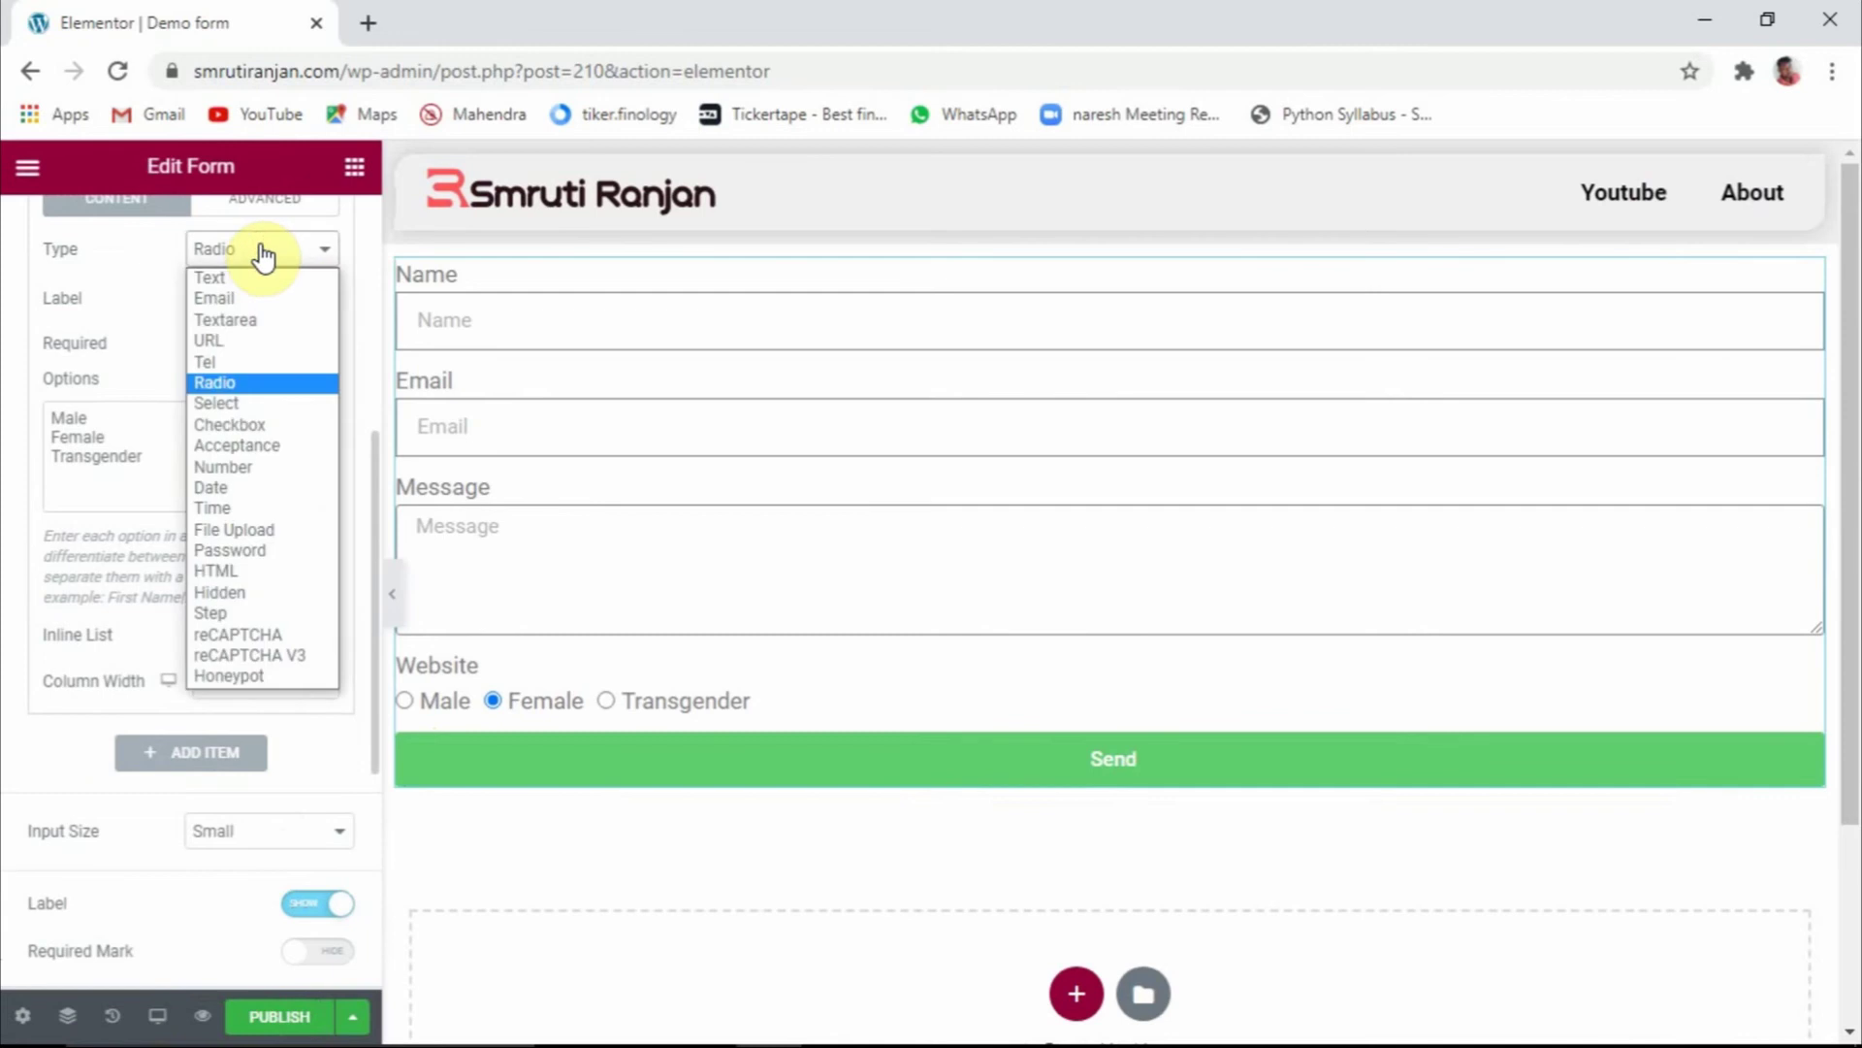
{"action": "left_click", "coordinate": [246, 404]}
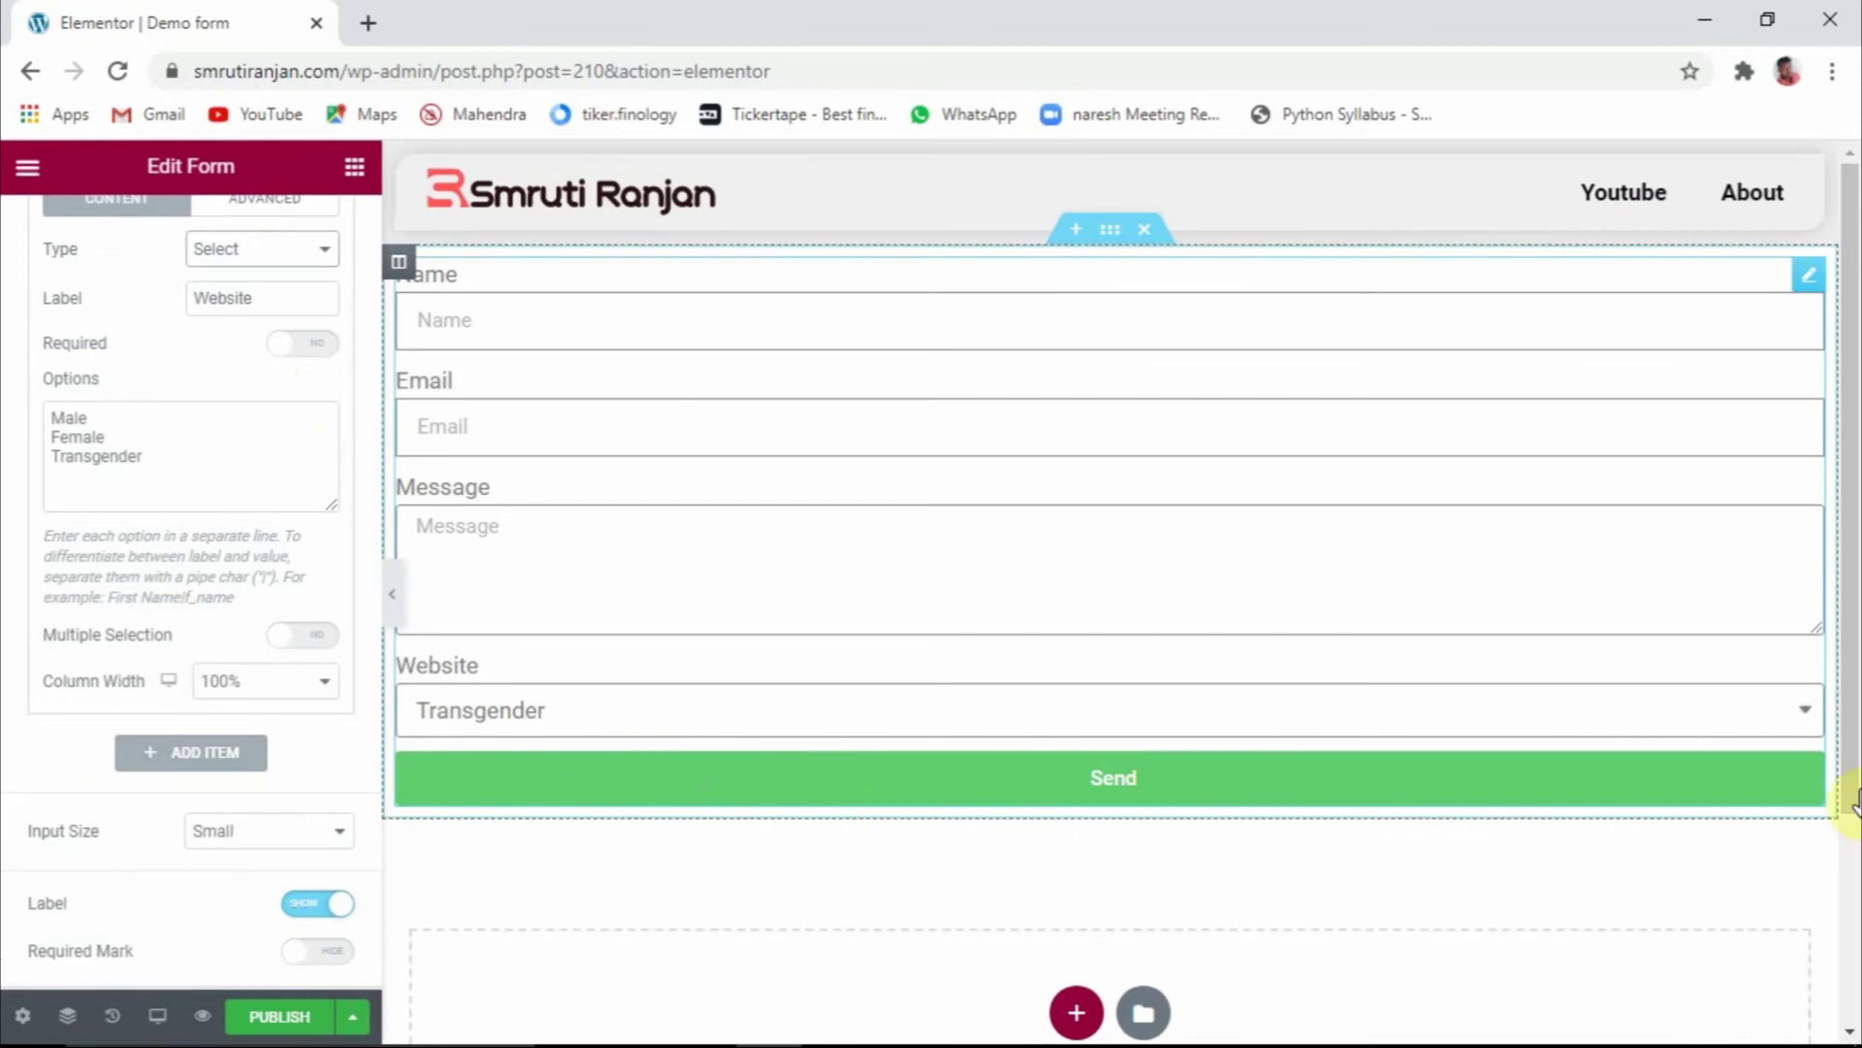
{"action": "left_click", "coordinate": [1798, 719]}
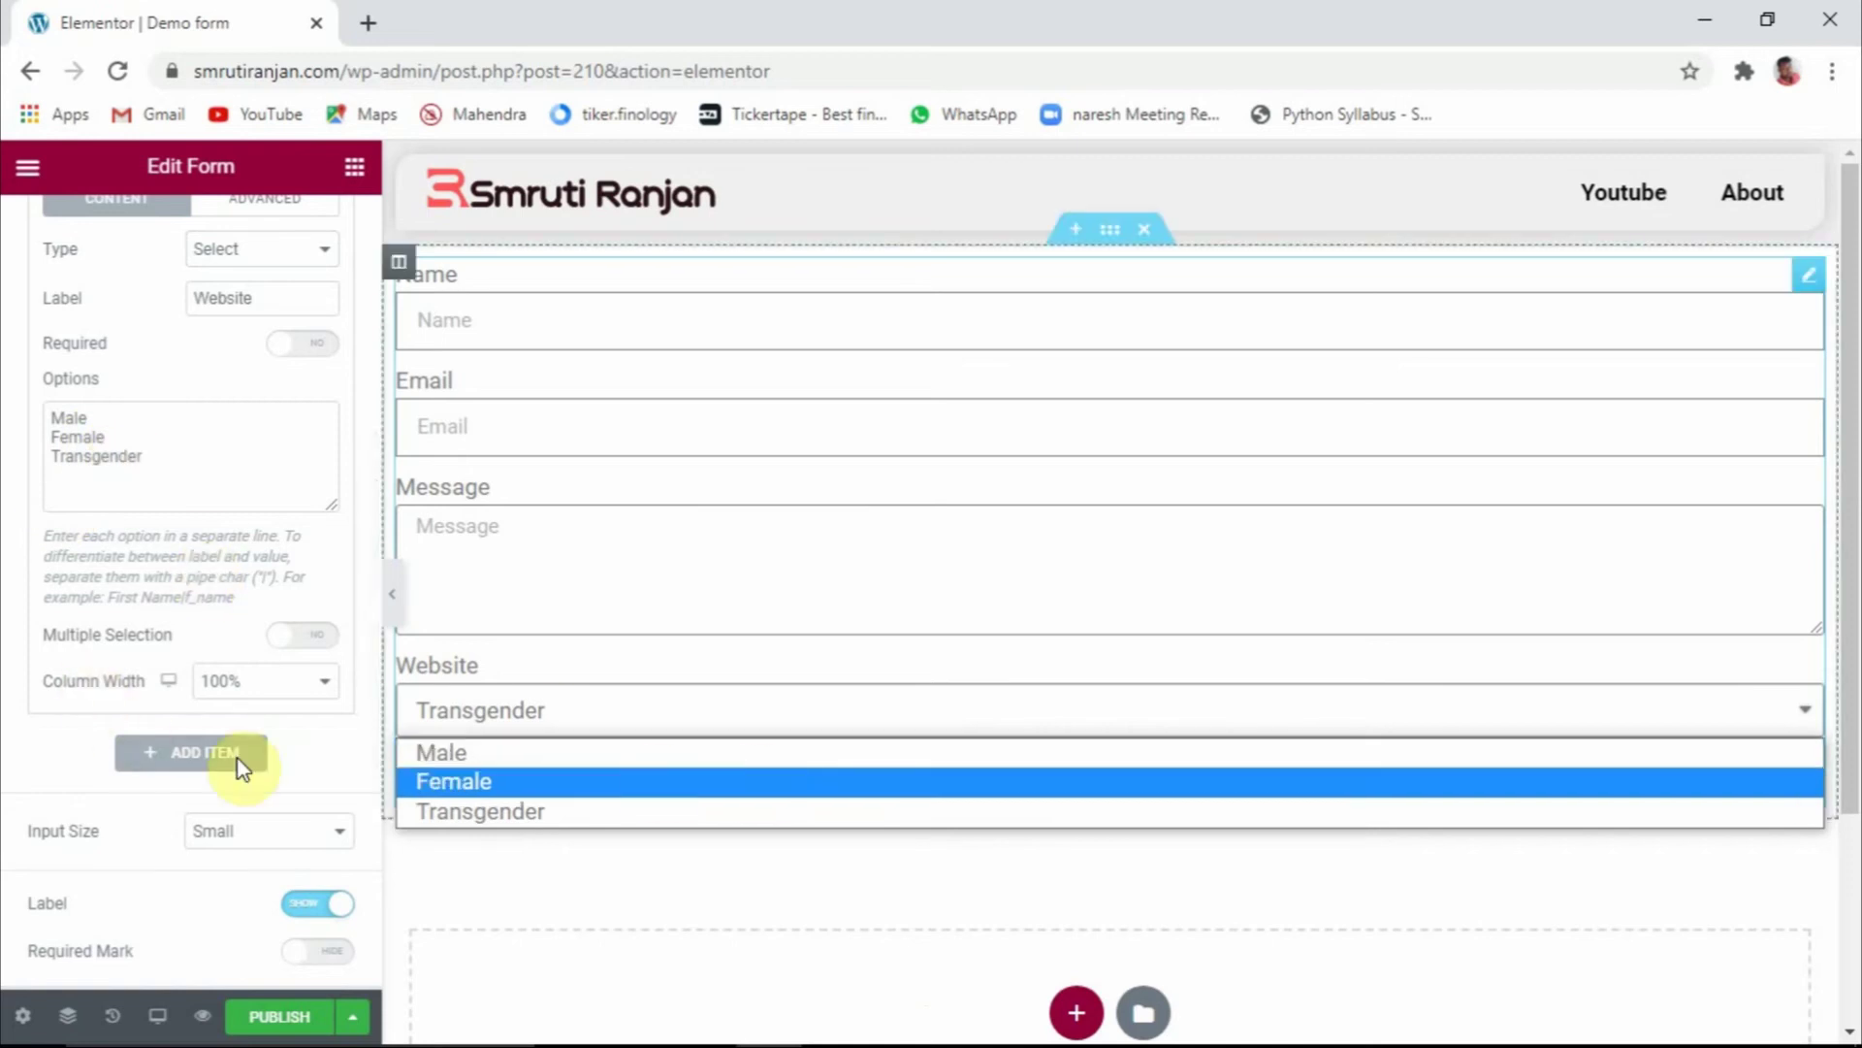
{"action": "left_click", "coordinate": [277, 642]}
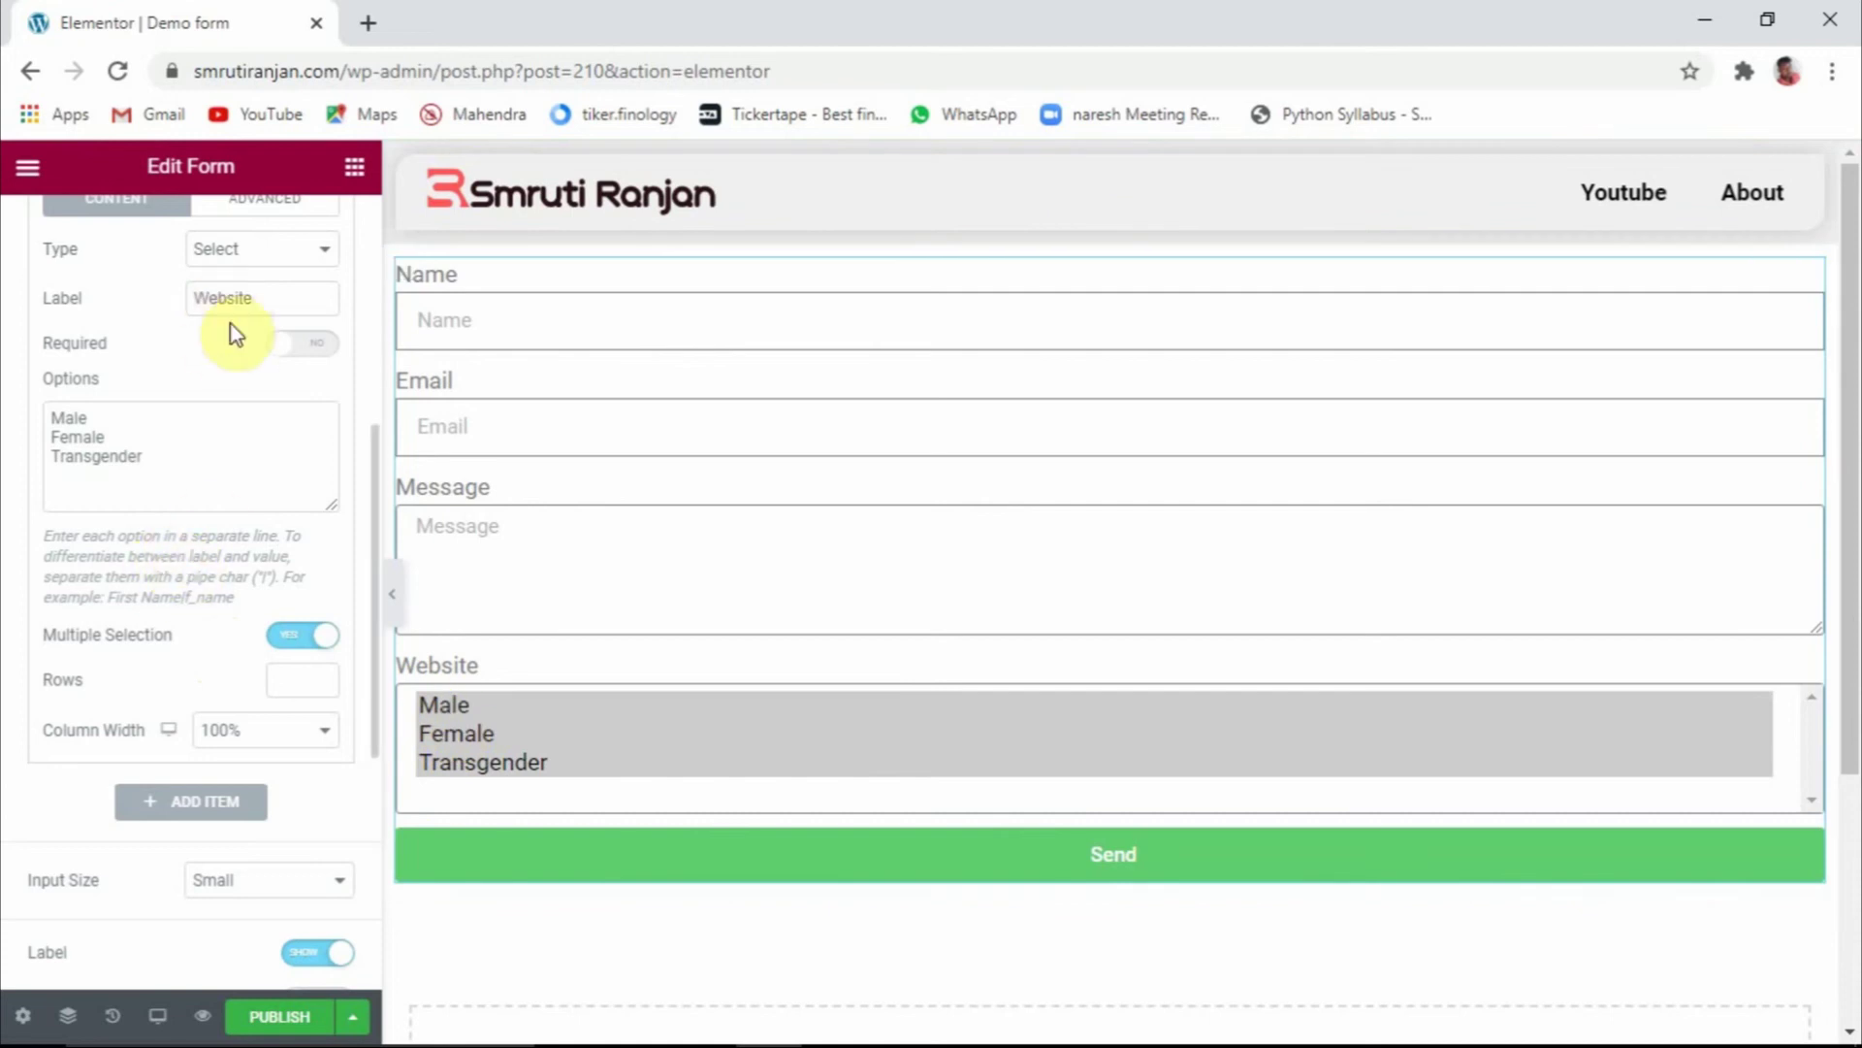
Change the Website field's type to Checkbox and tick Male, Female and Transgender in the full-width preview
{"action": "left_click", "coordinate": [220, 254]}
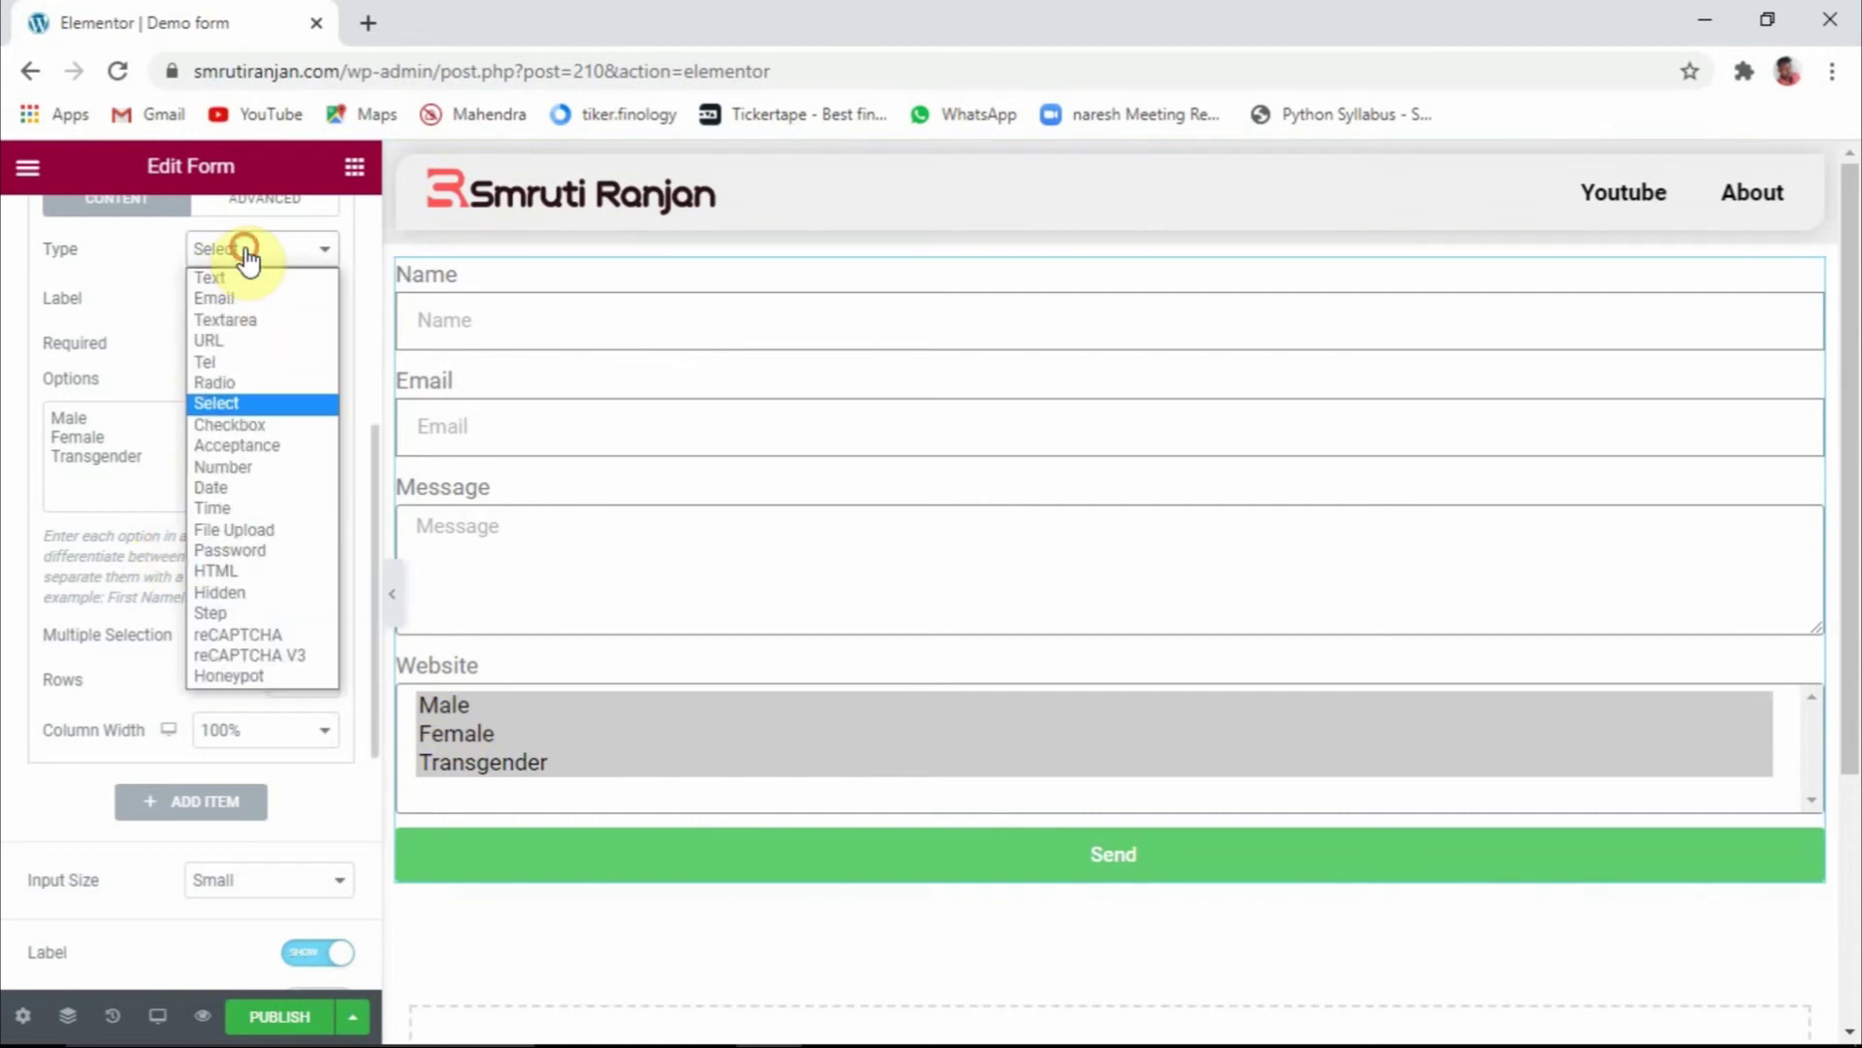
{"action": "left_click", "coordinate": [258, 427]}
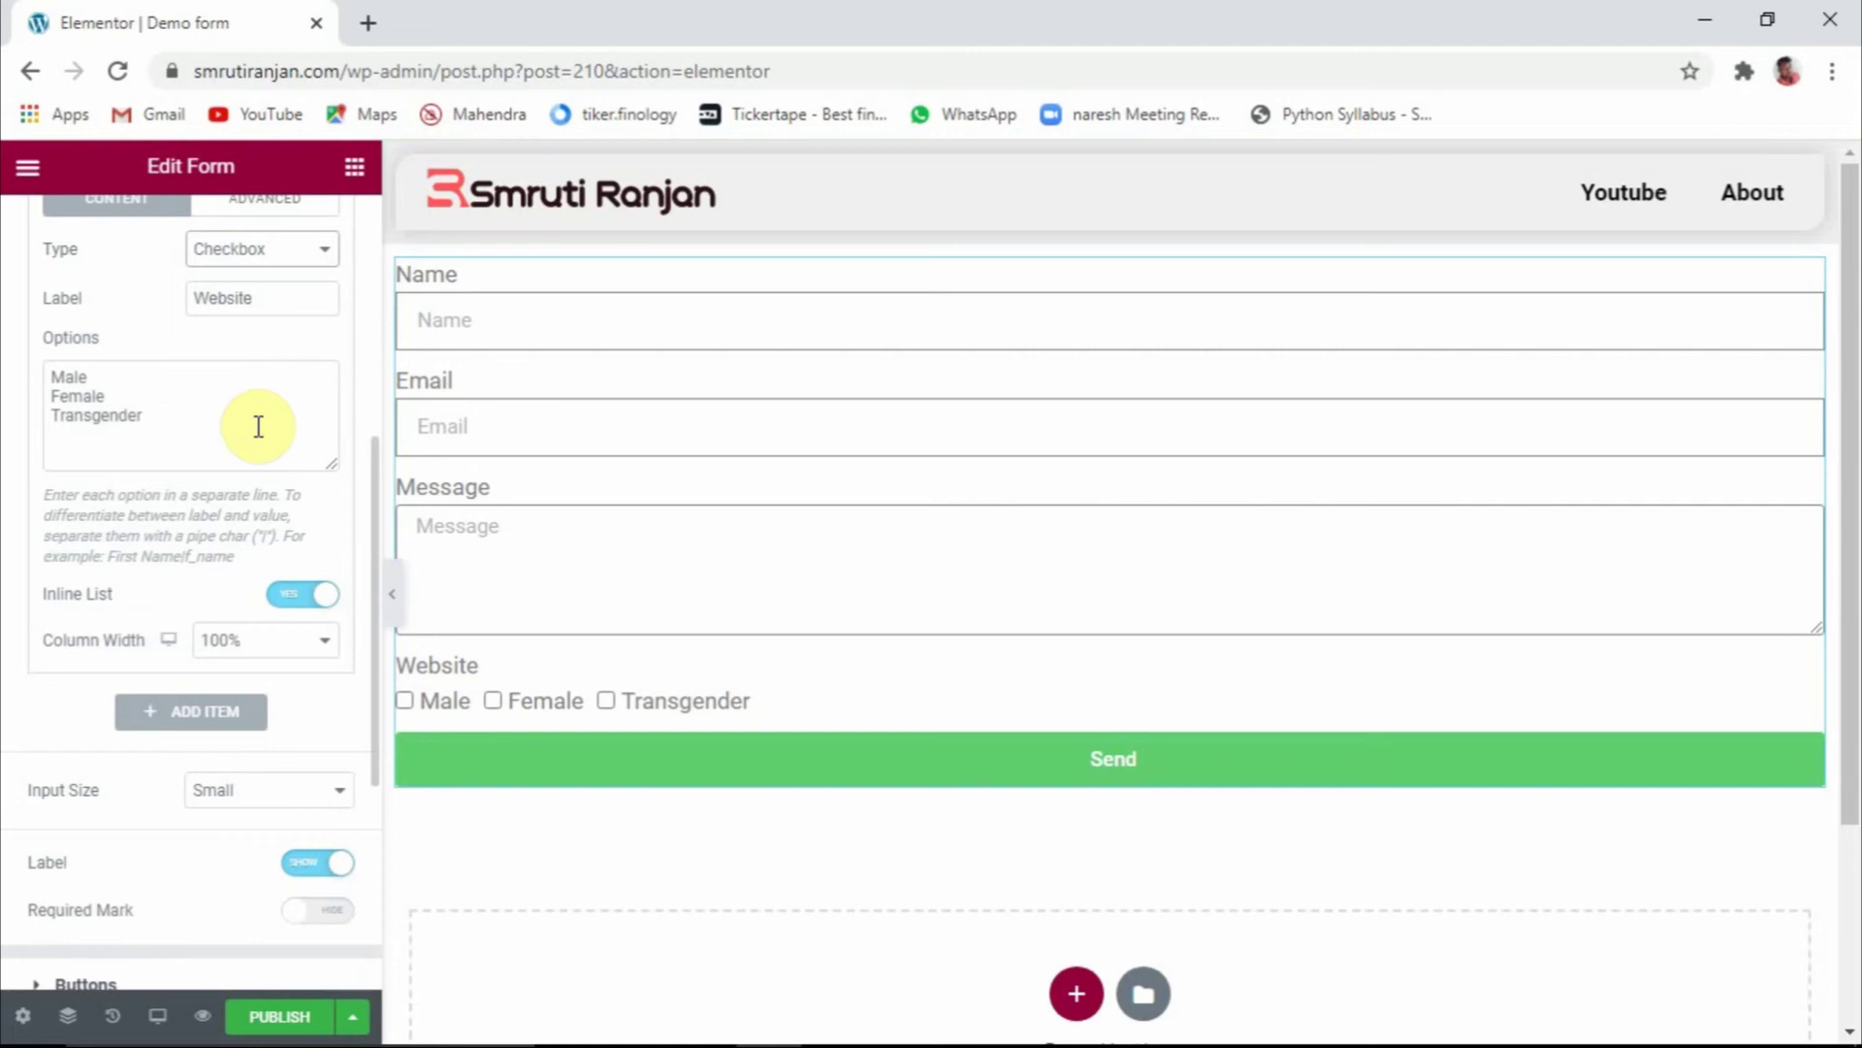
{"action": "left_click", "coordinate": [398, 611]}
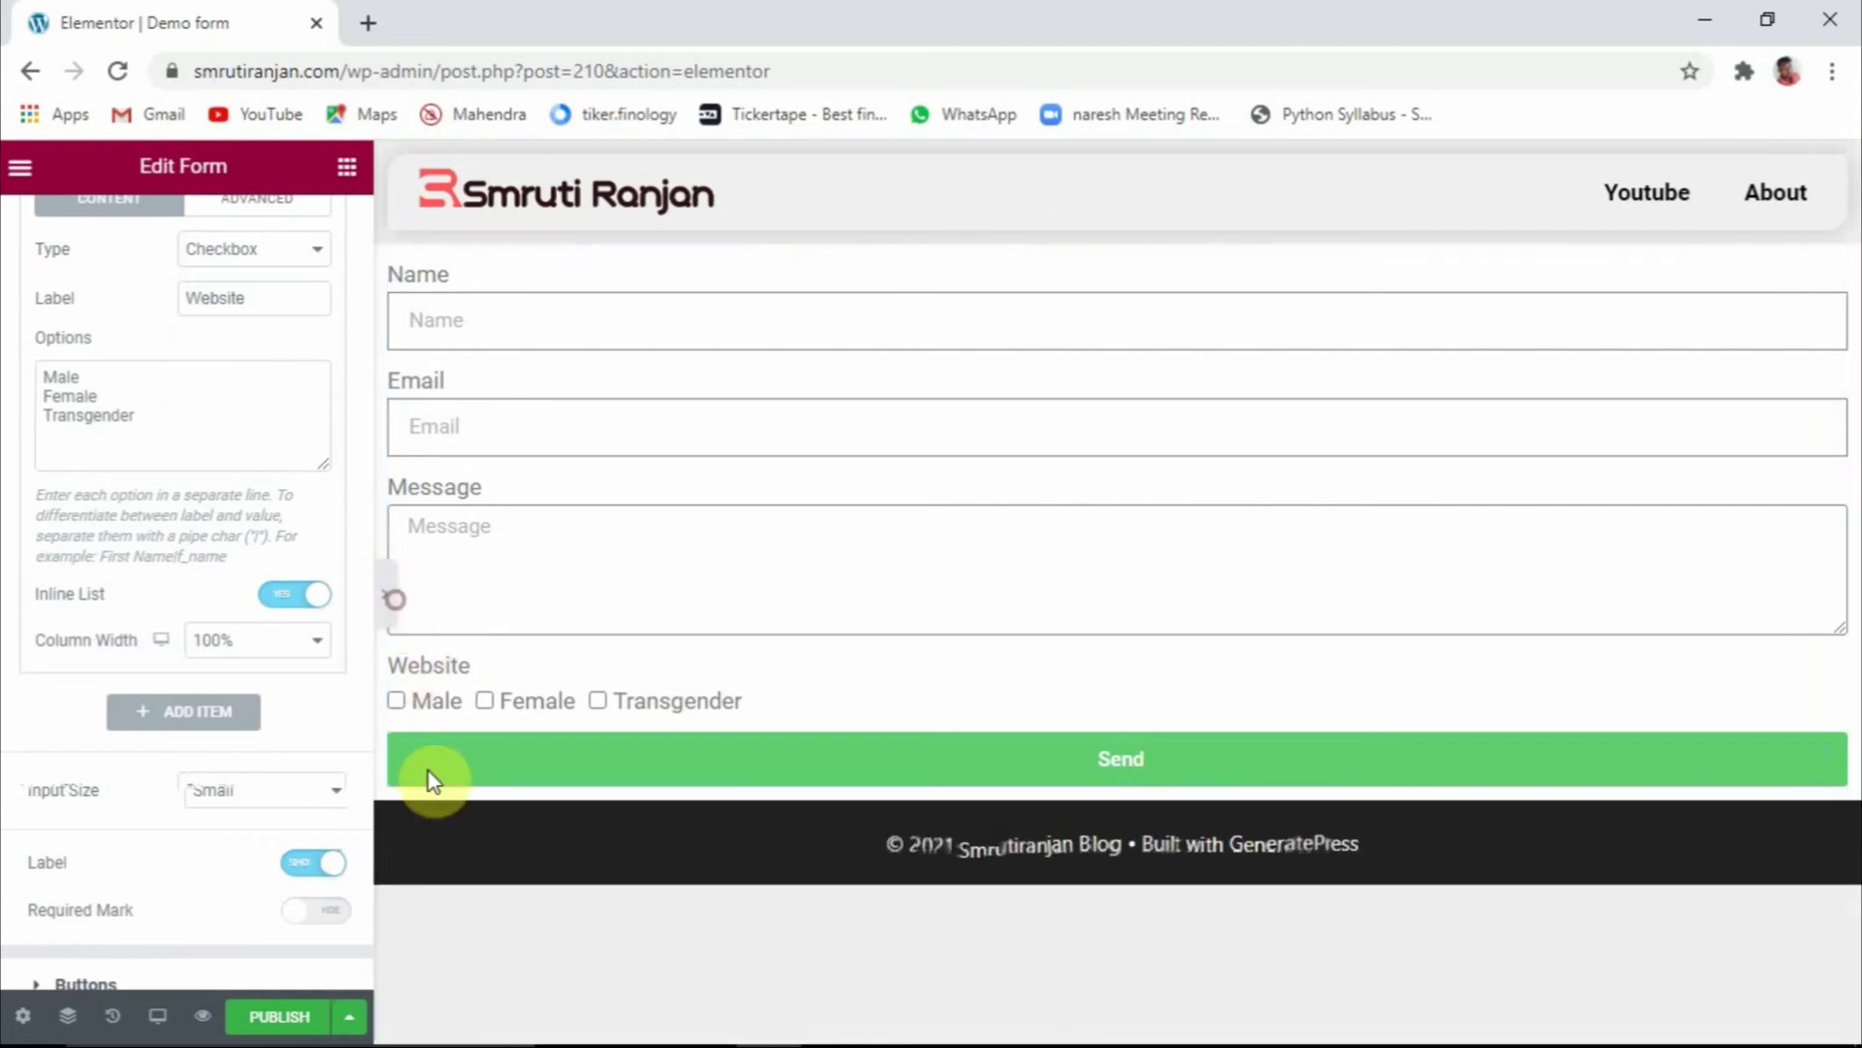
{"action": "left_click", "coordinate": [174, 699]}
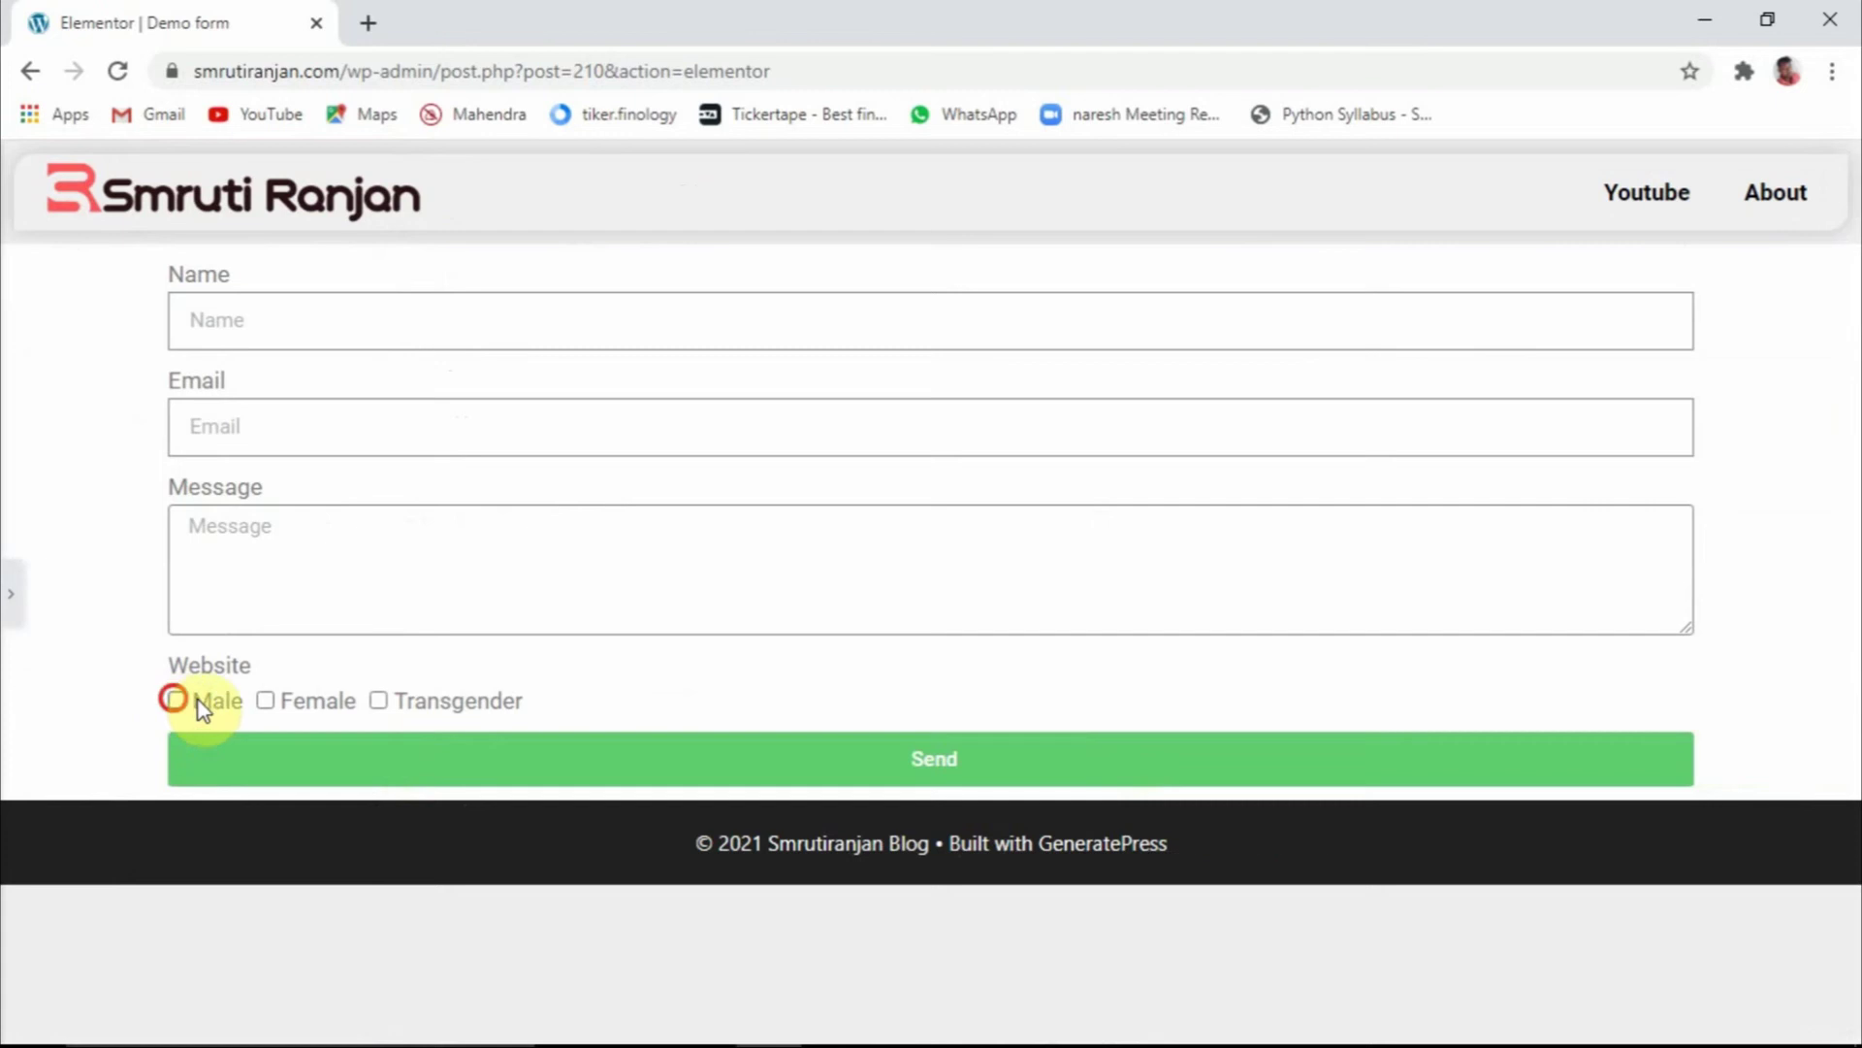
{"action": "left_click", "coordinate": [265, 701]}
{"action": "left_click", "coordinate": [378, 701]}
{"action": "left_click", "coordinate": [10, 596]}
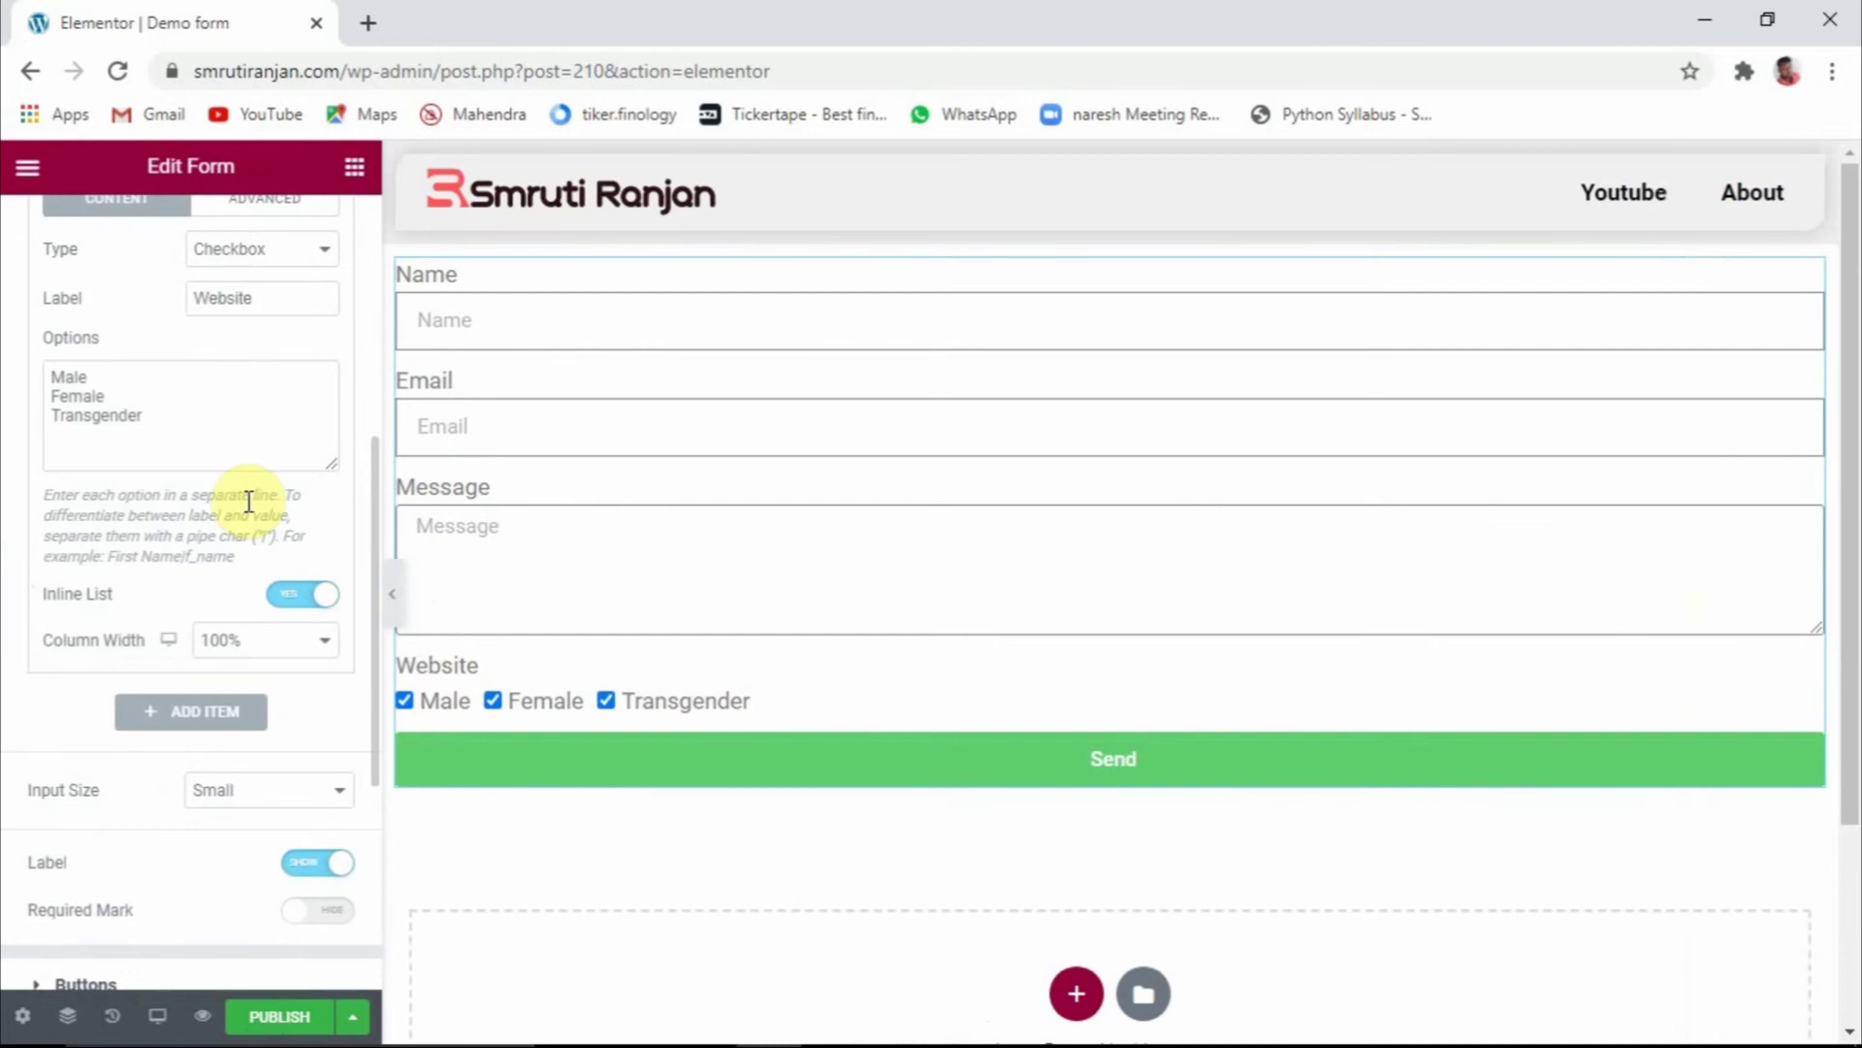
Change the Website field's type to Acceptance and set it to be checked by default
{"action": "left_click", "coordinate": [270, 270]}
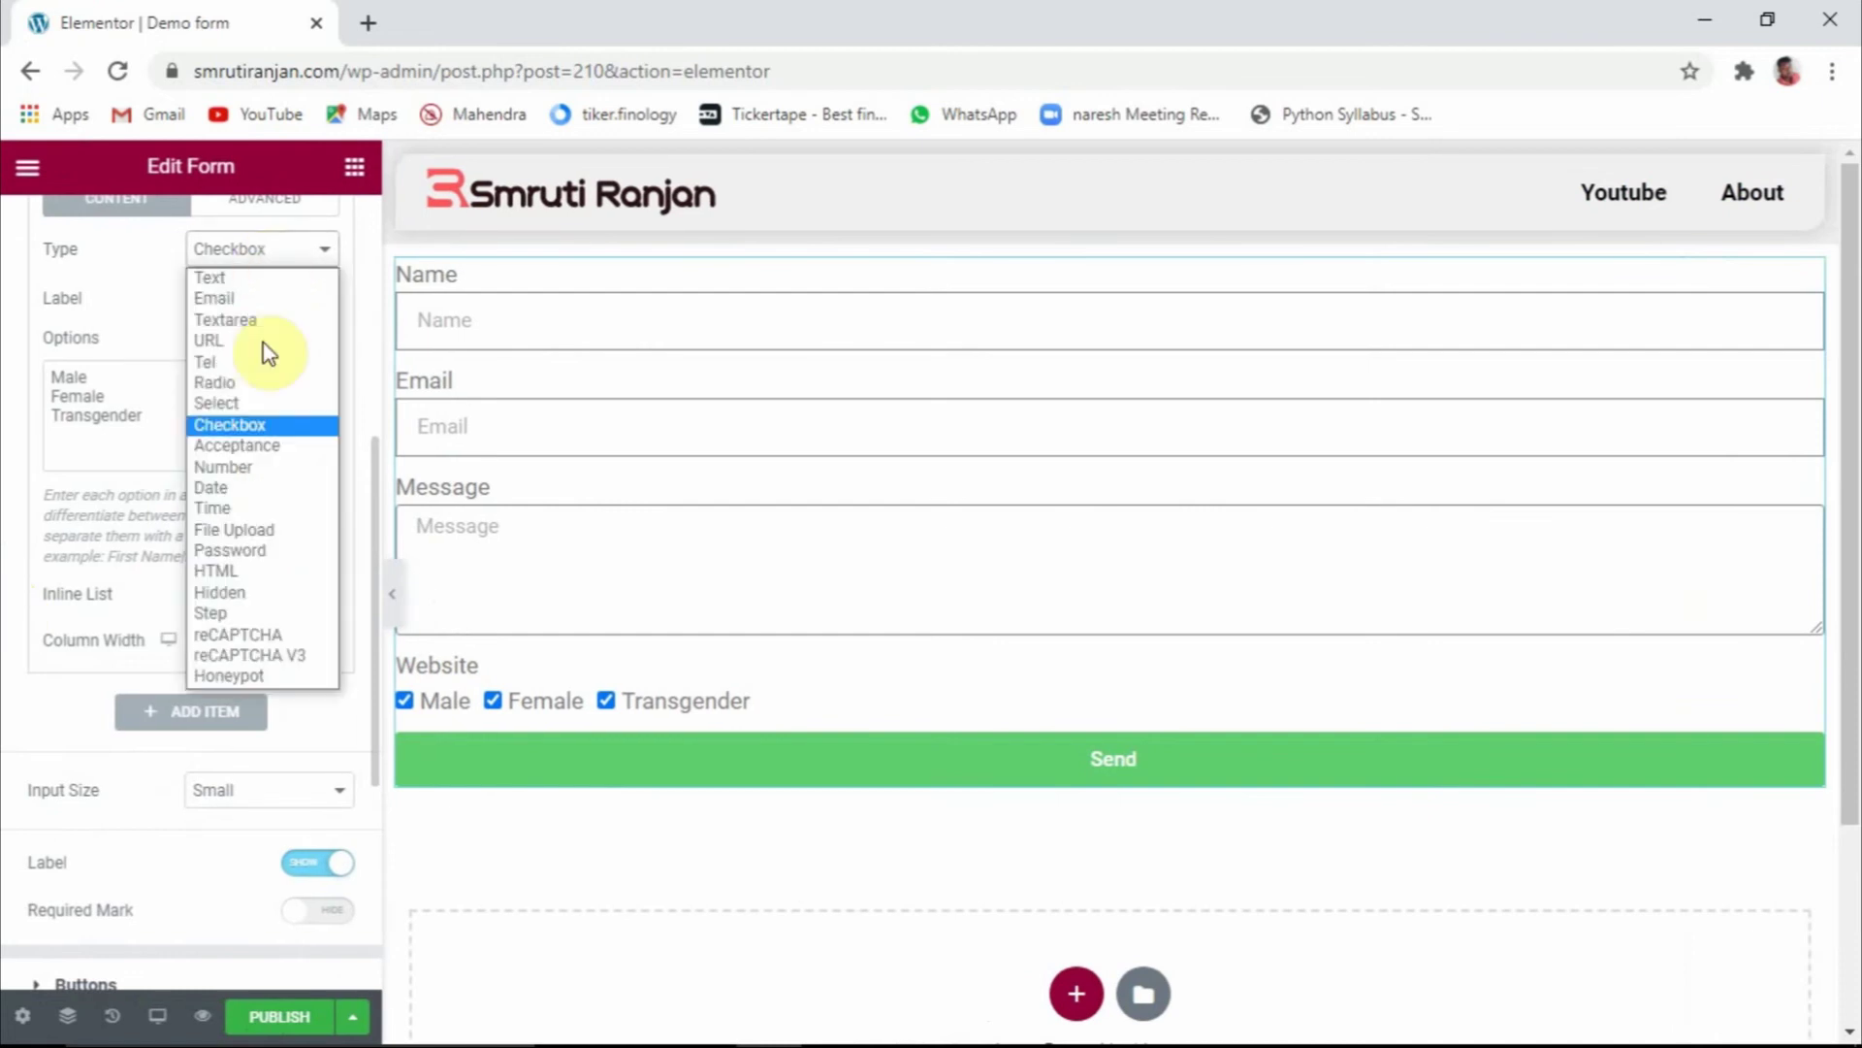
{"action": "left_click", "coordinate": [256, 452]}
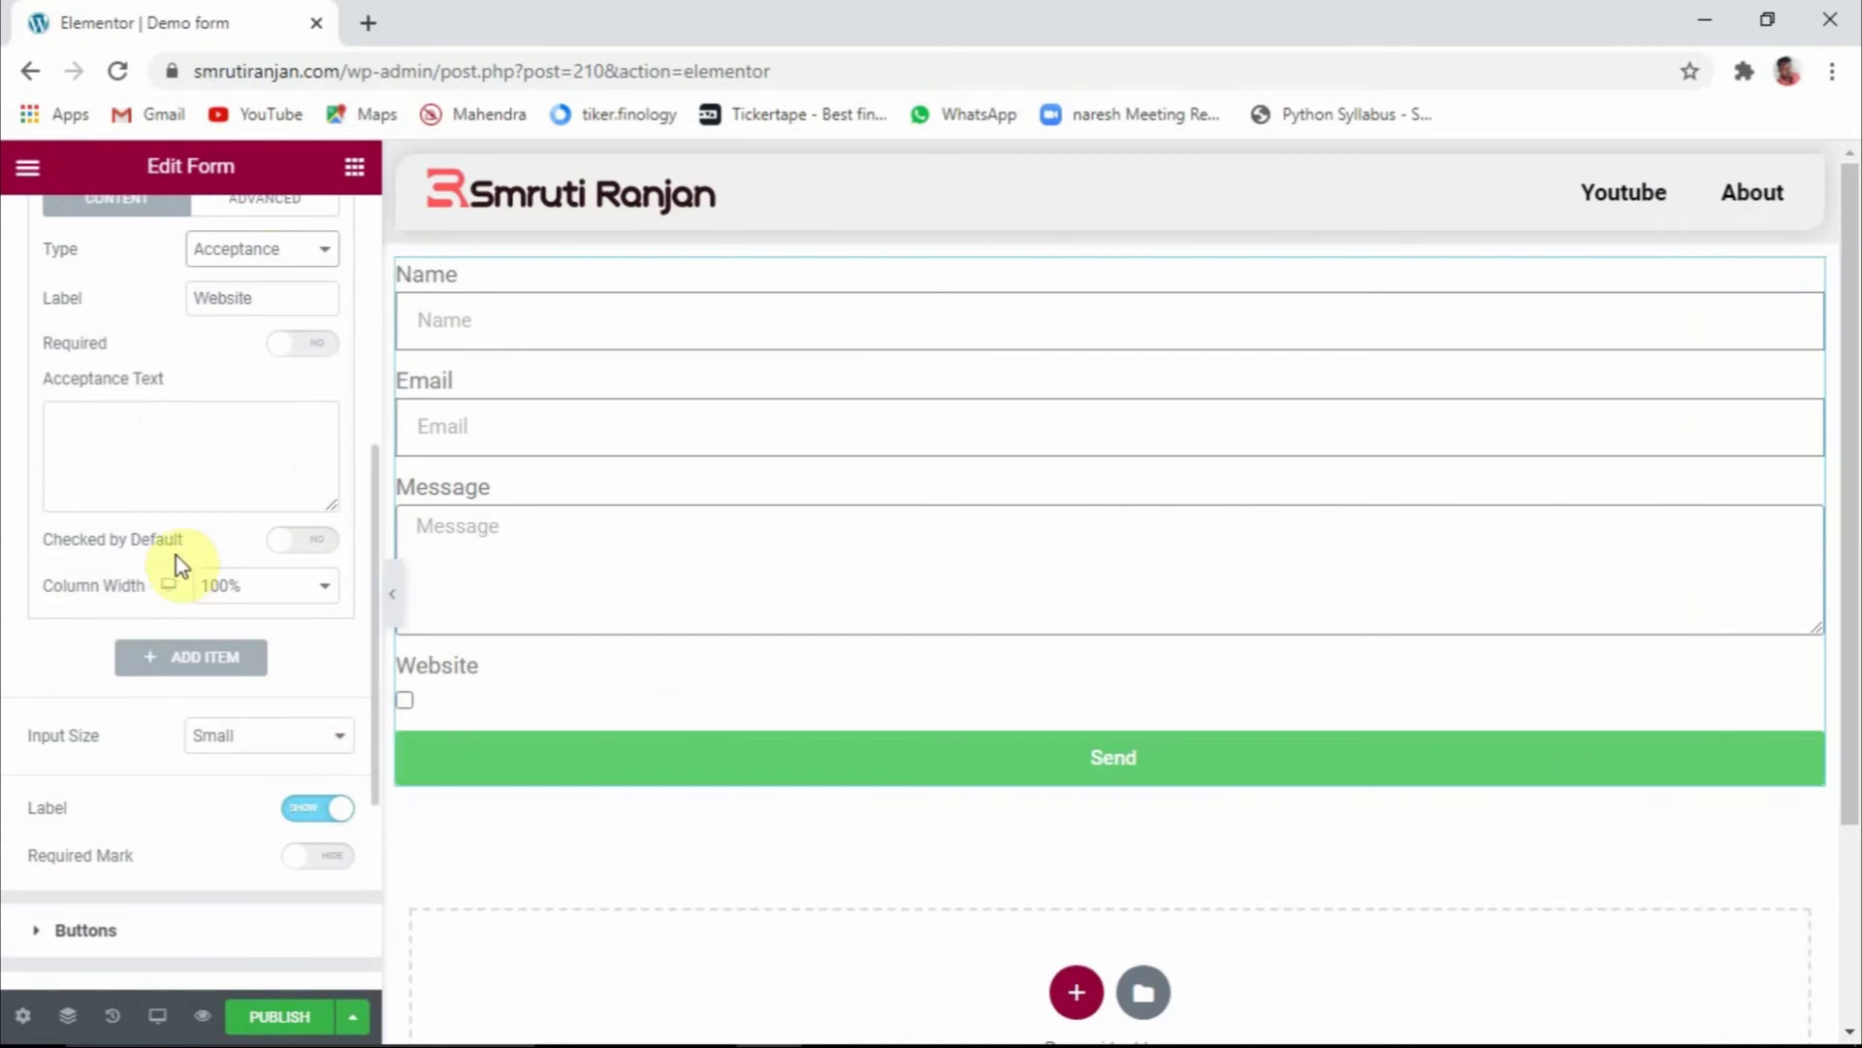
{"action": "left_click", "coordinate": [286, 540]}
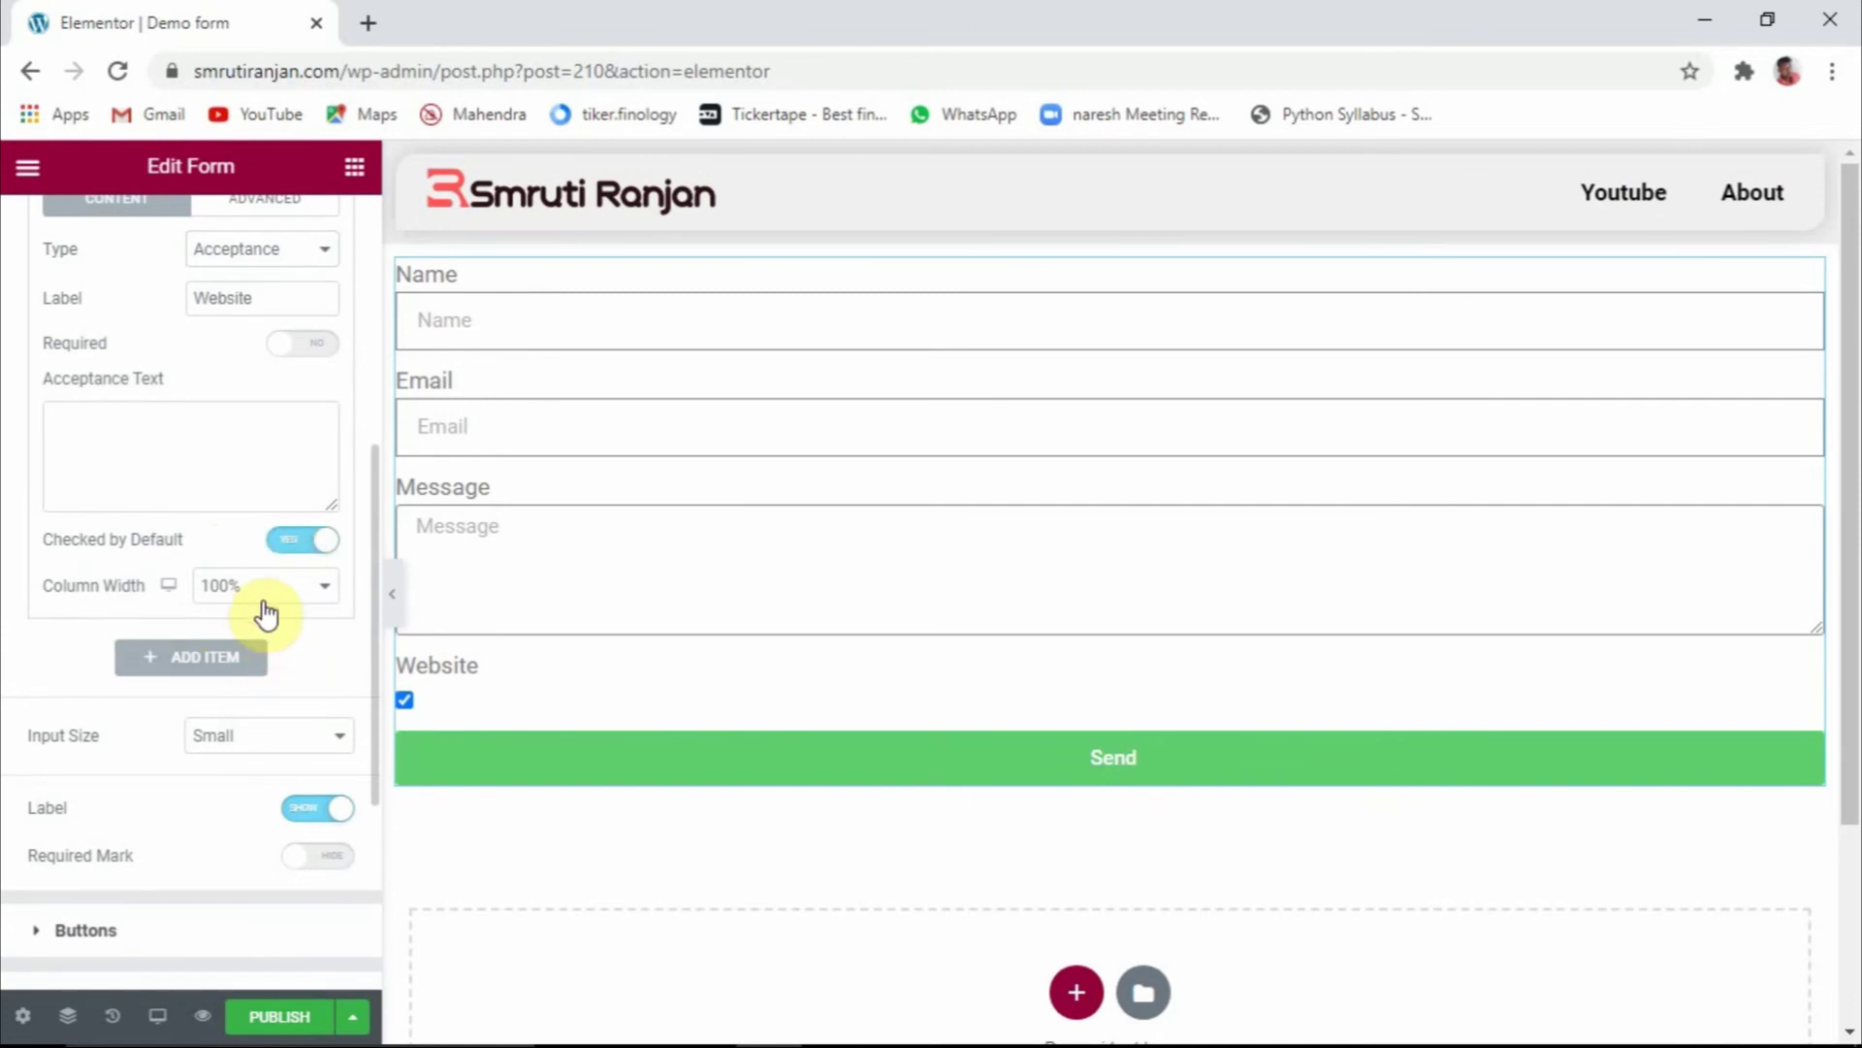
Try the Number type on the Website field, and switch its type to Date
{"action": "scroll", "coordinate": [257, 606], "scroll_direction": "up", "scroll_amount": 1}
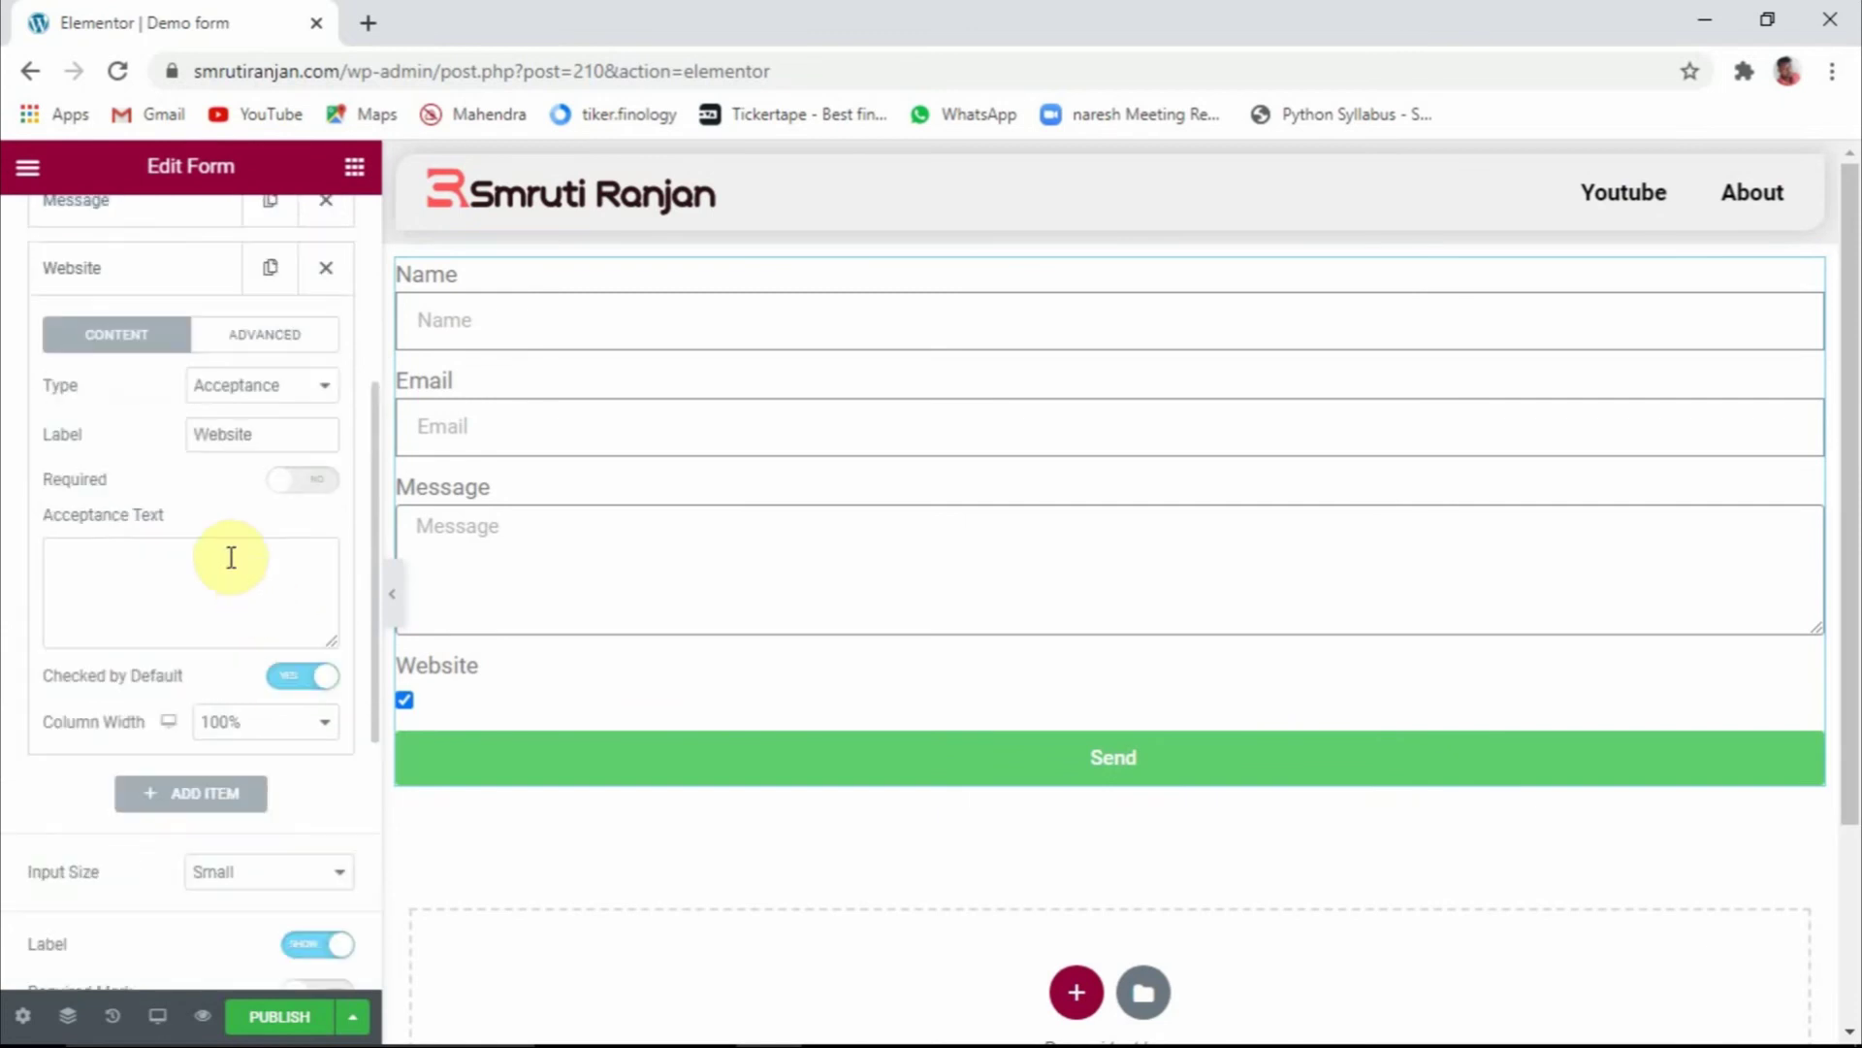
{"action": "left_click", "coordinate": [246, 387]}
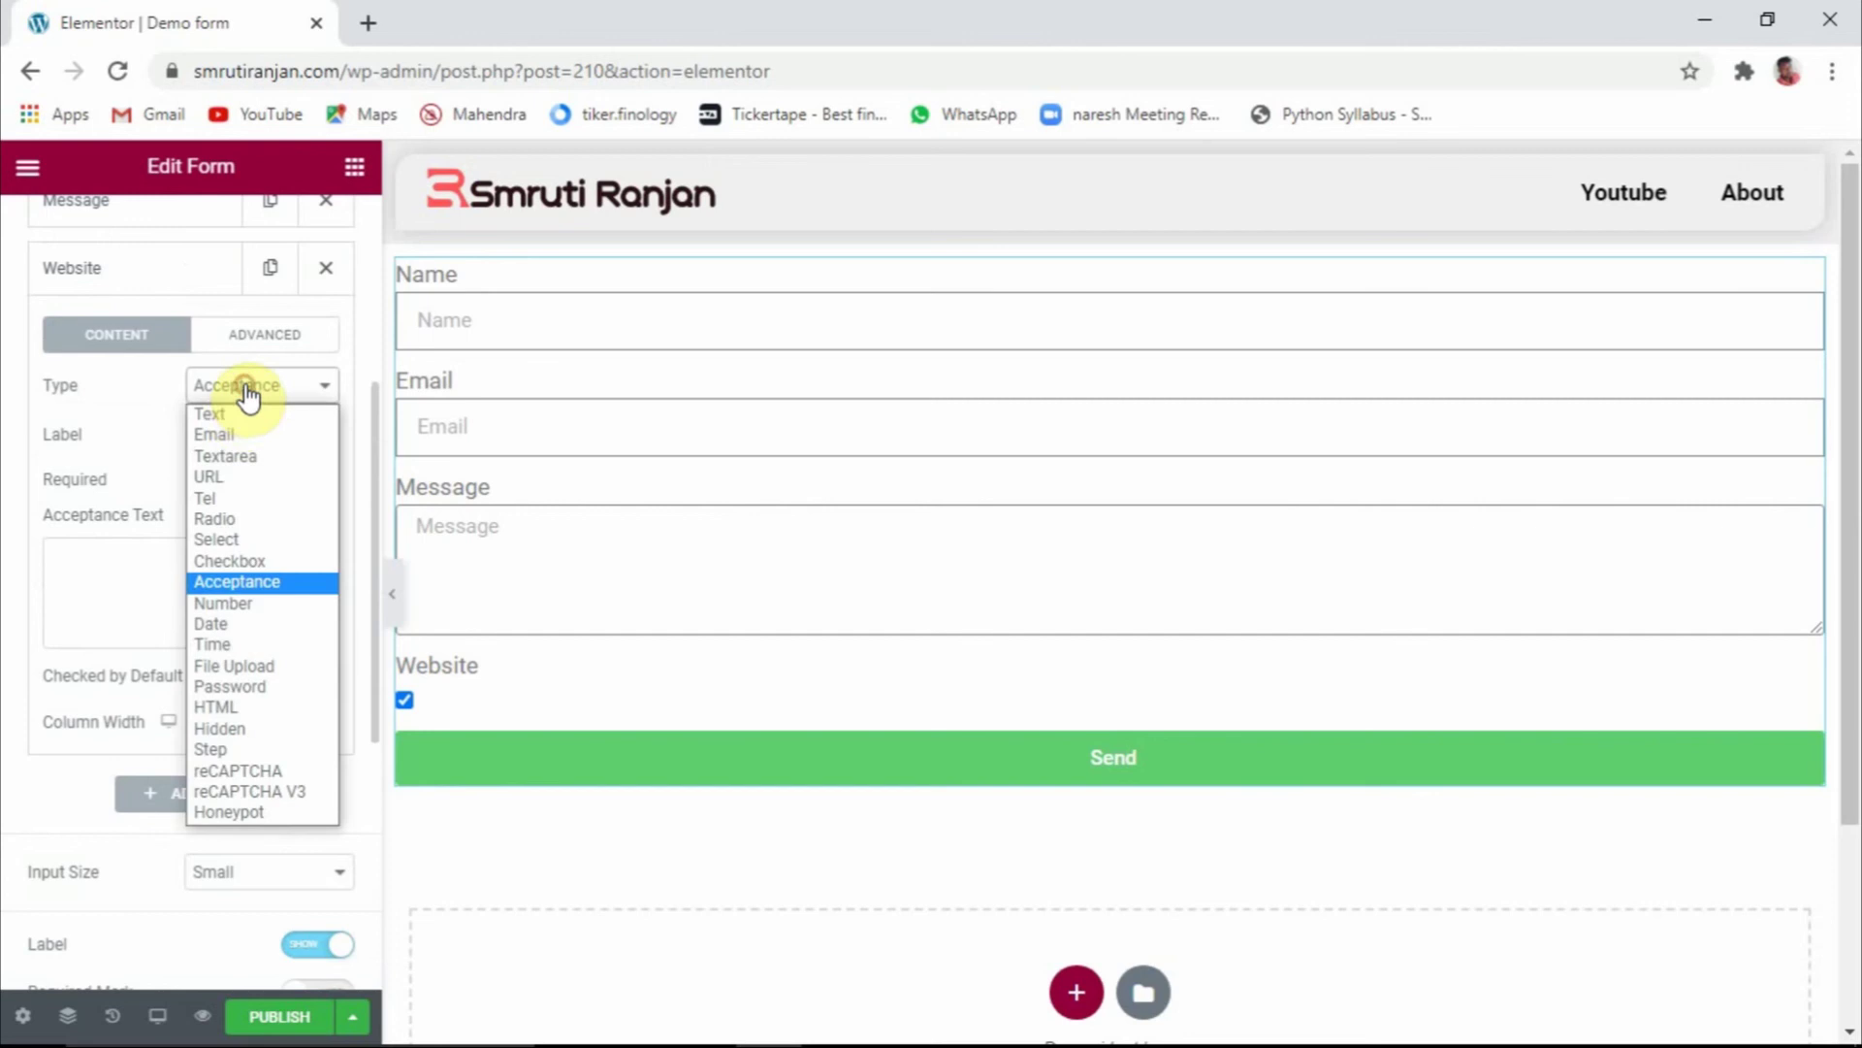
{"action": "left_click", "coordinate": [247, 606]}
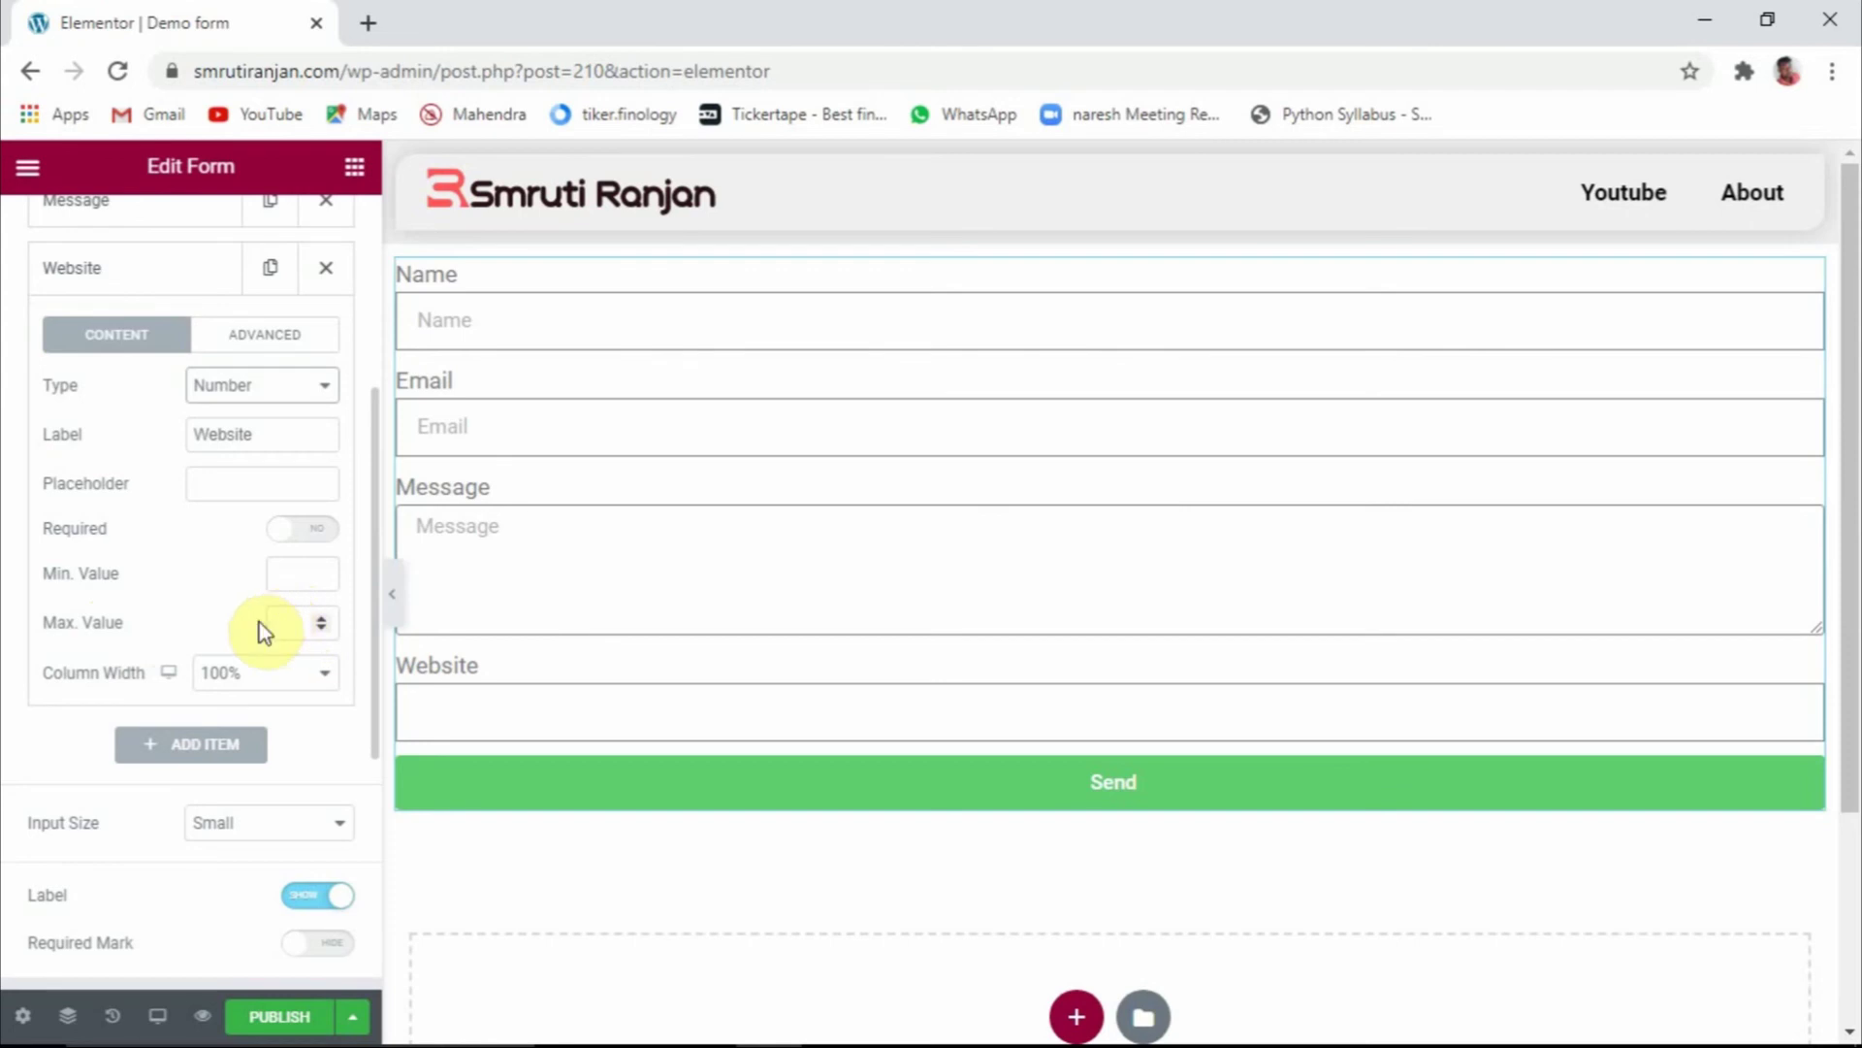
{"action": "left_click", "coordinate": [243, 386]}
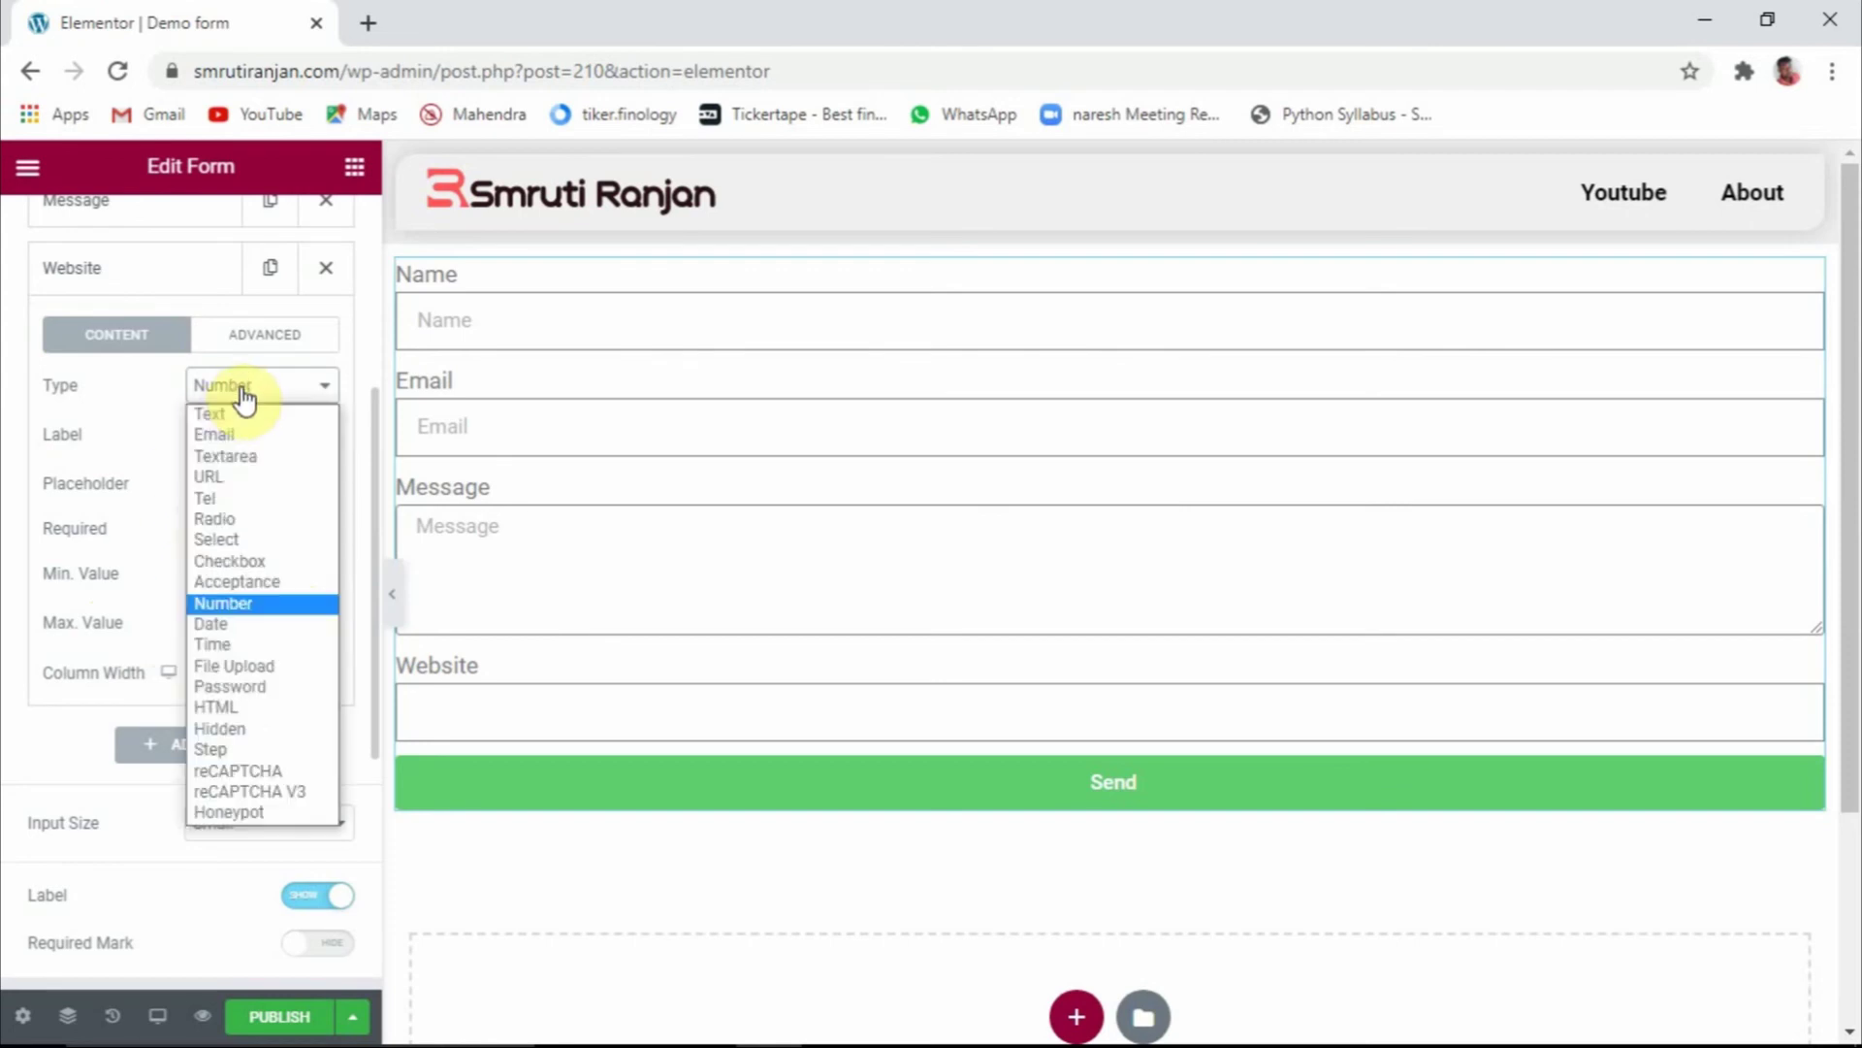
{"action": "left_click", "coordinate": [244, 631]}
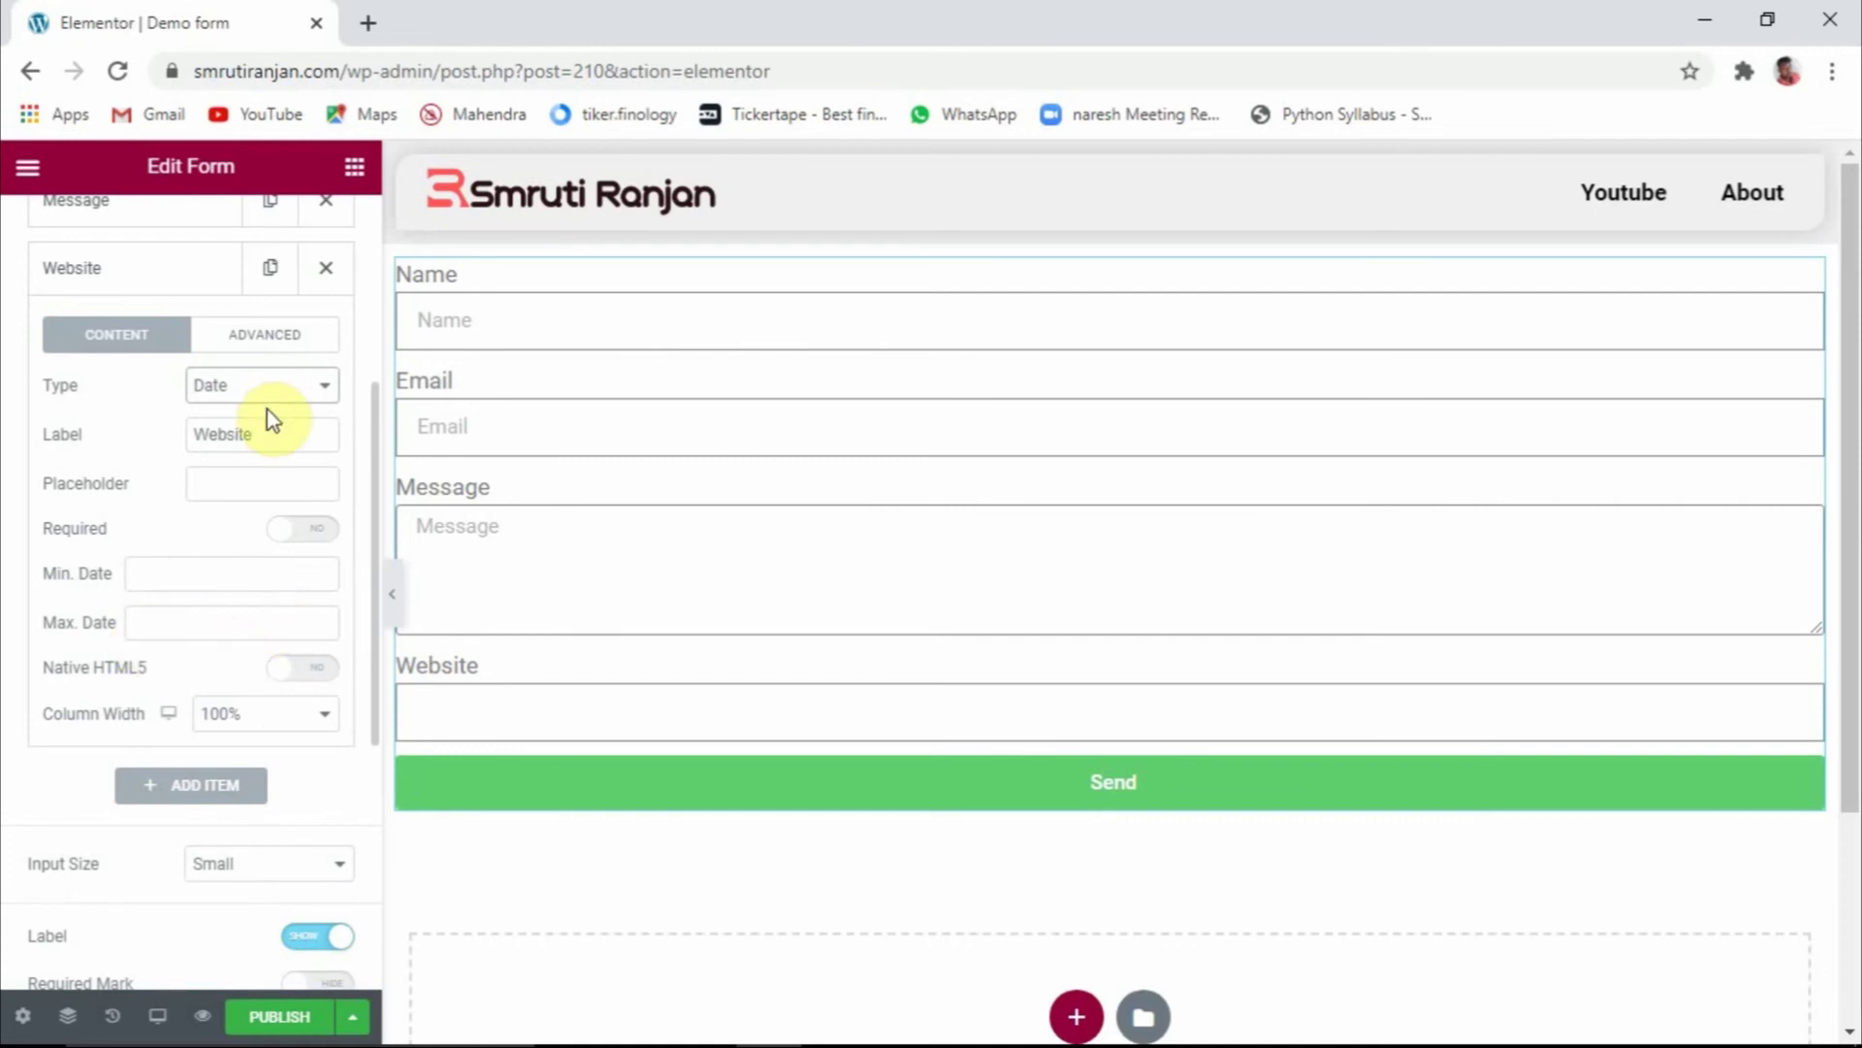
View the minimum date calendar and the form's own date picker without choosing a date
{"action": "left_click", "coordinate": [163, 575]}
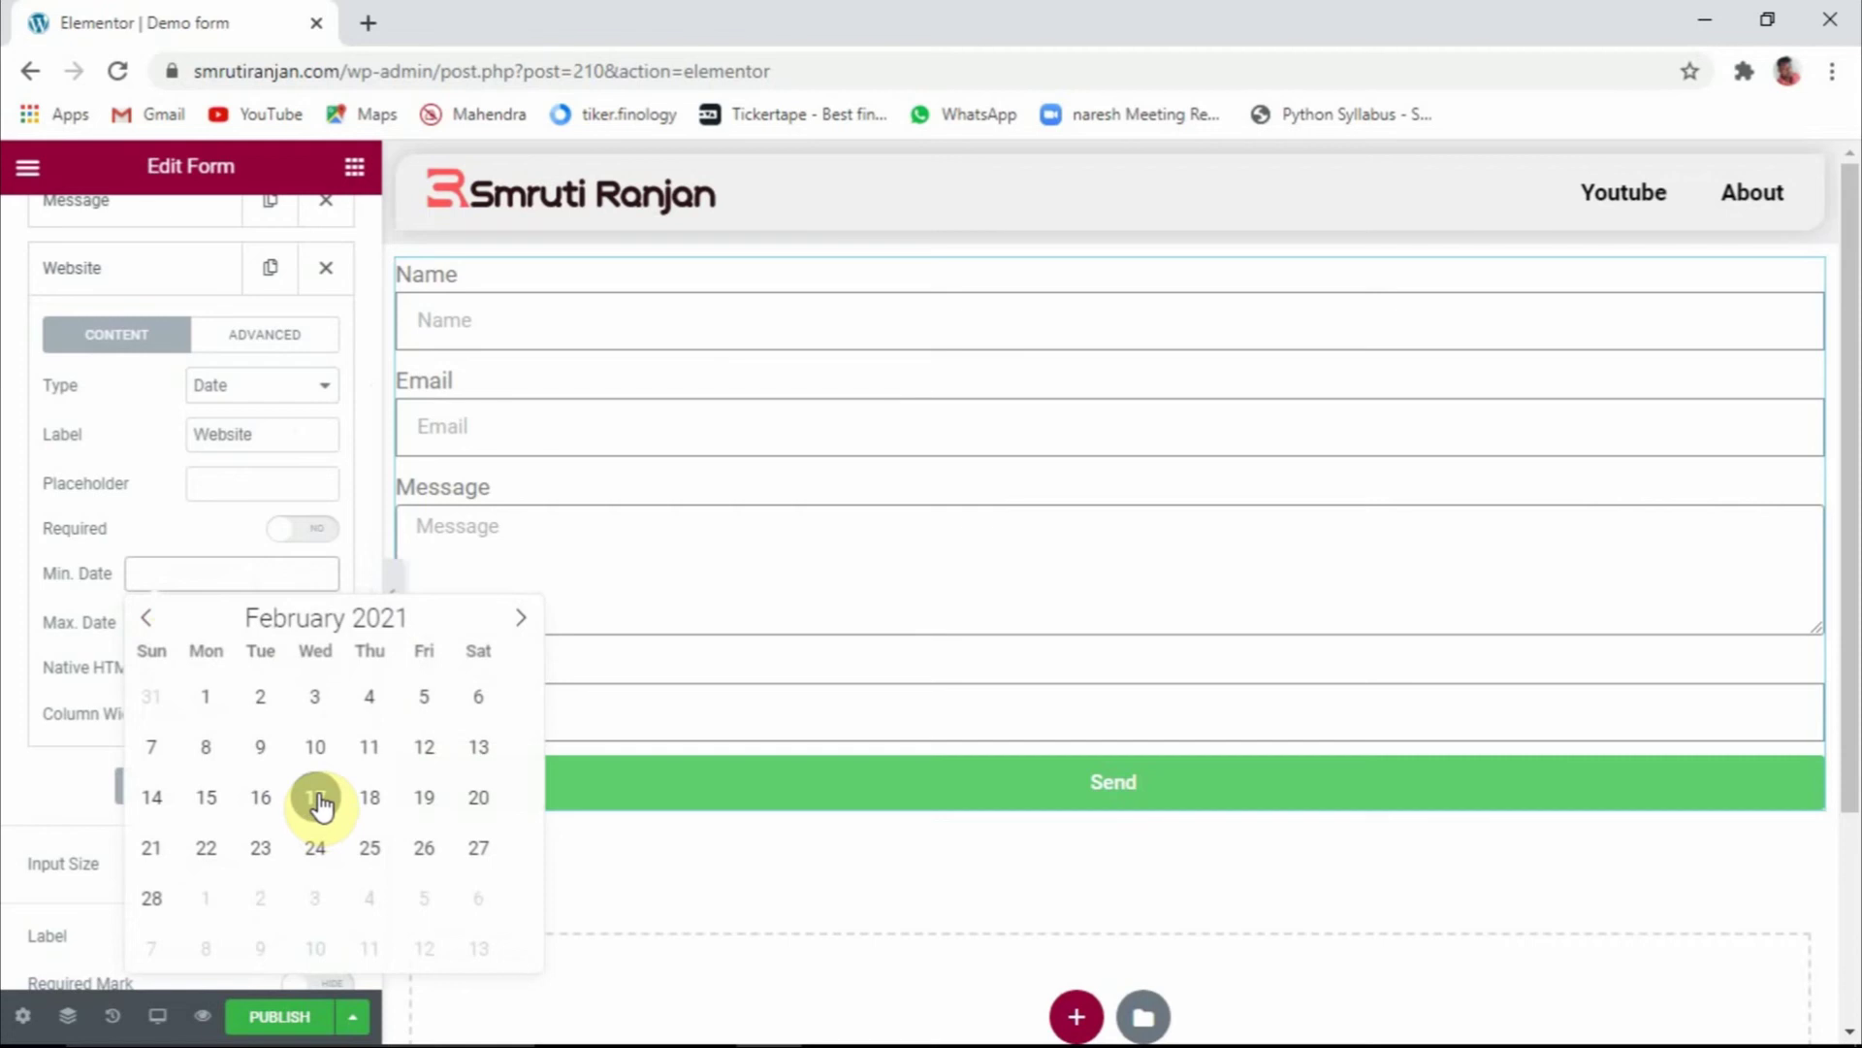
{"action": "left_click", "coordinate": [186, 535]}
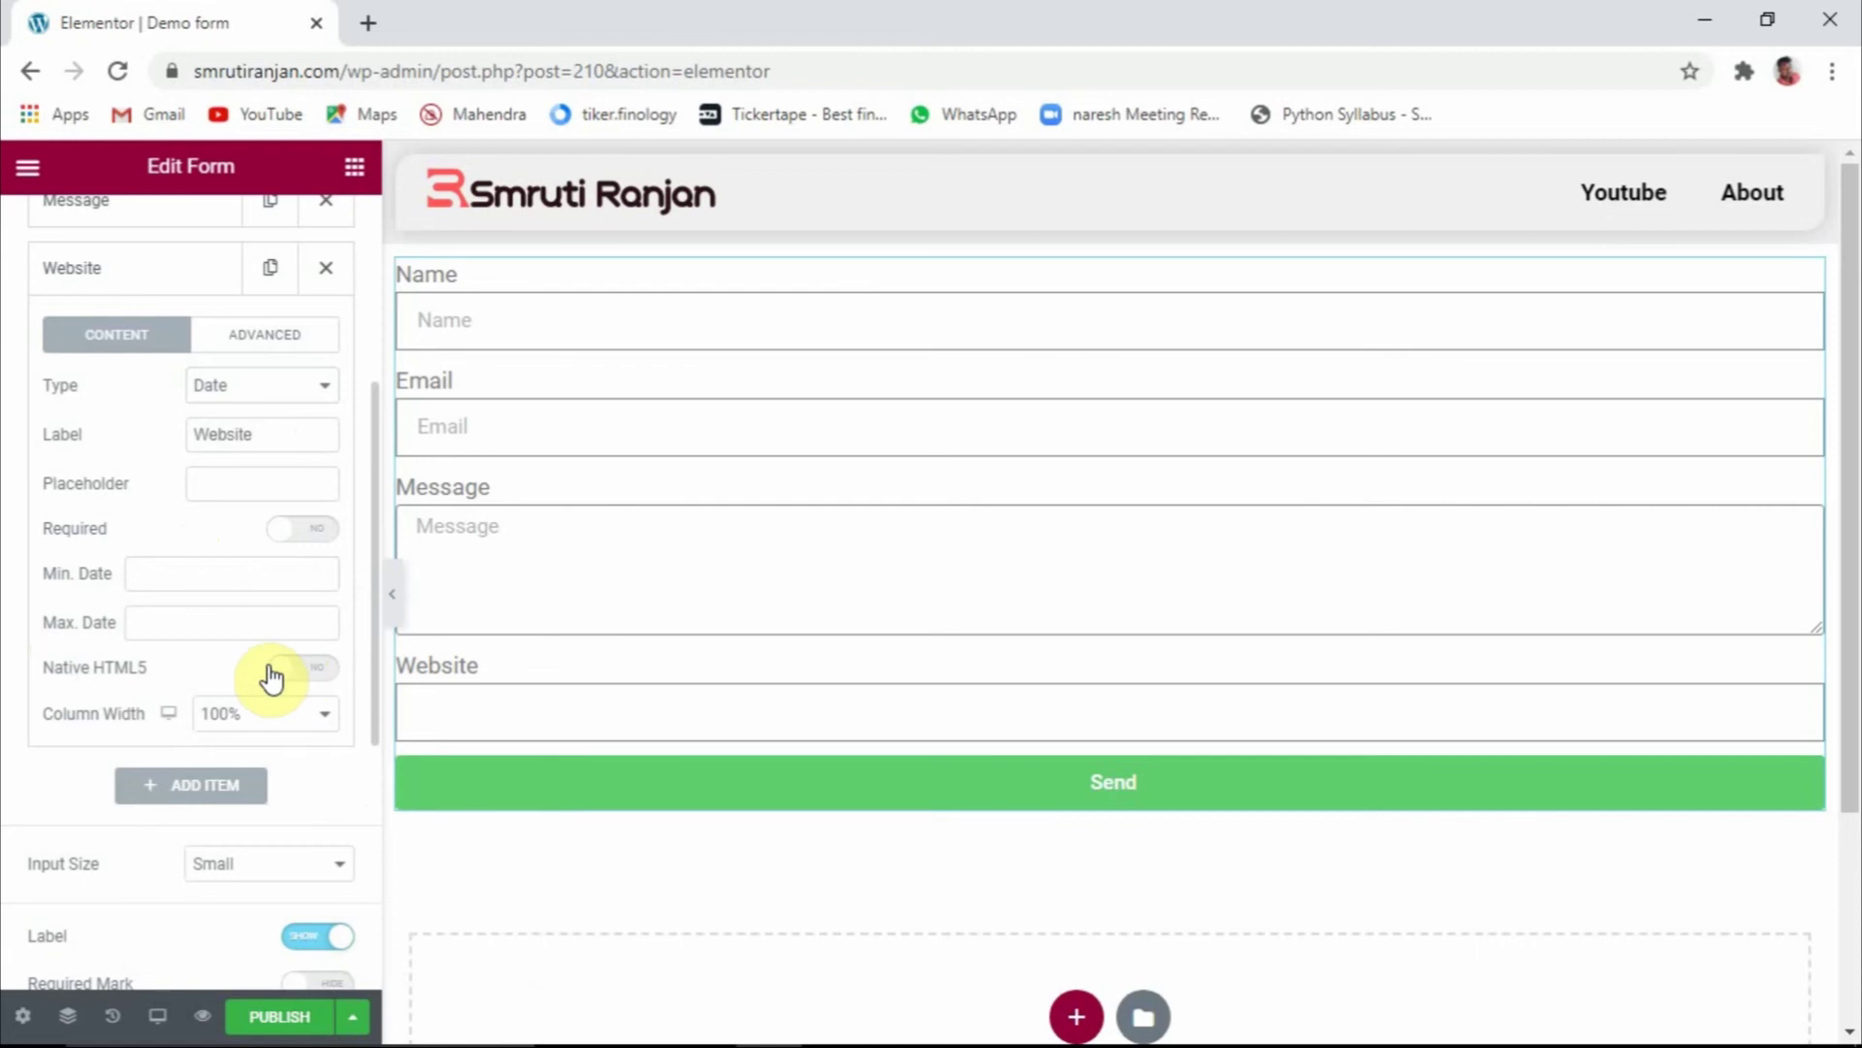
{"action": "left_click", "coordinate": [570, 713]}
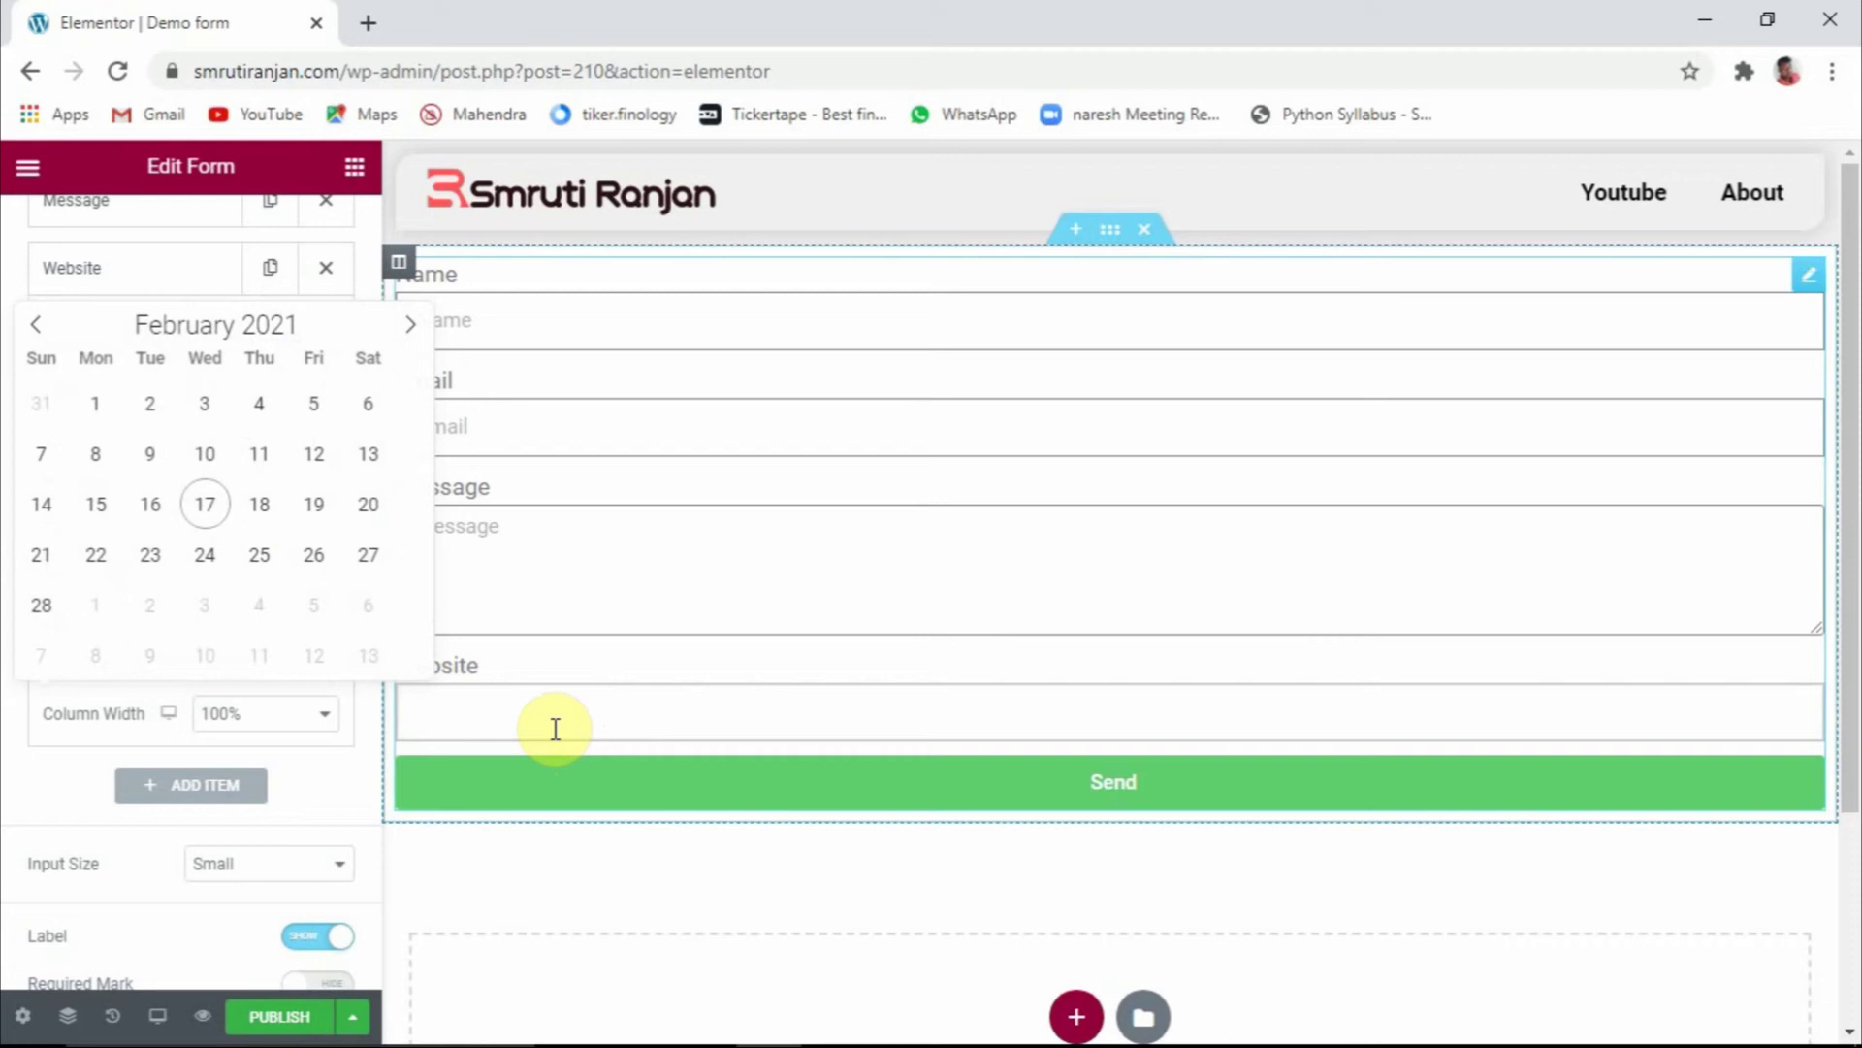
{"action": "left_click", "coordinate": [318, 783]}
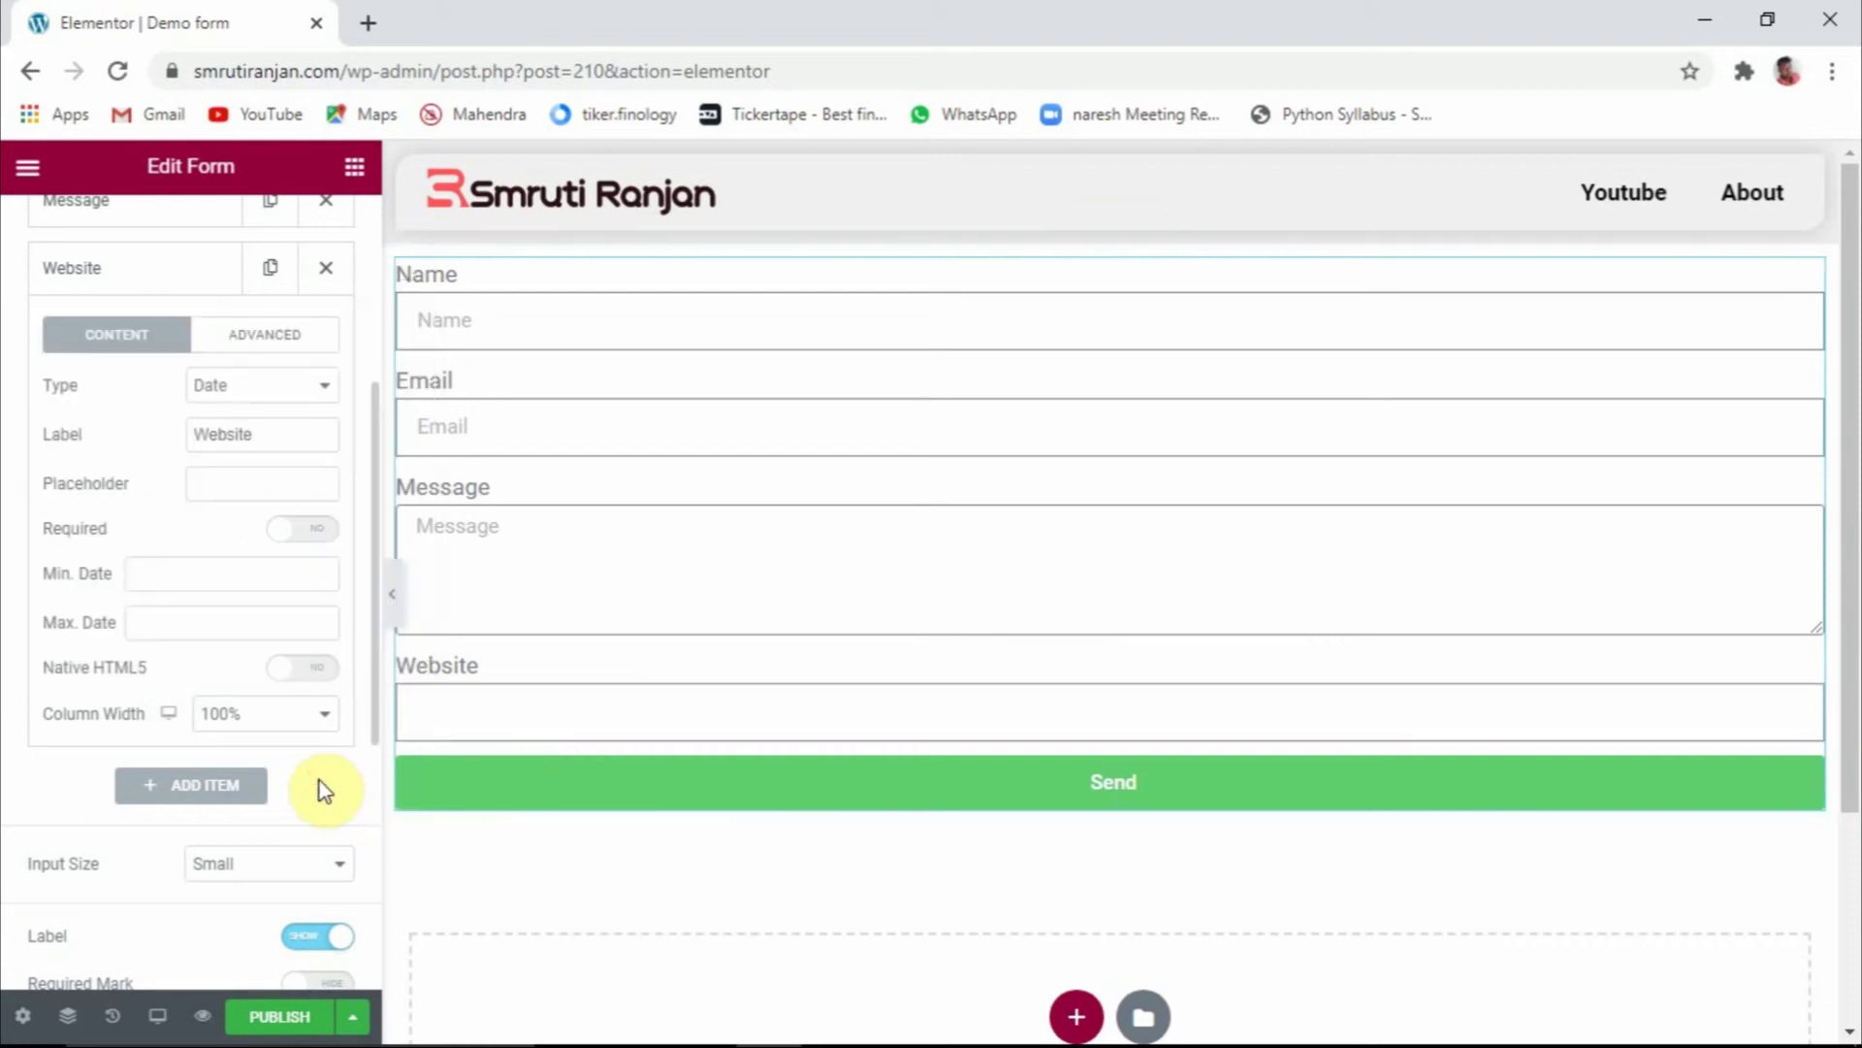
Enable Native HTML5 for the Website date field and open the native date picker in the form
{"action": "left_click", "coordinate": [280, 679]}
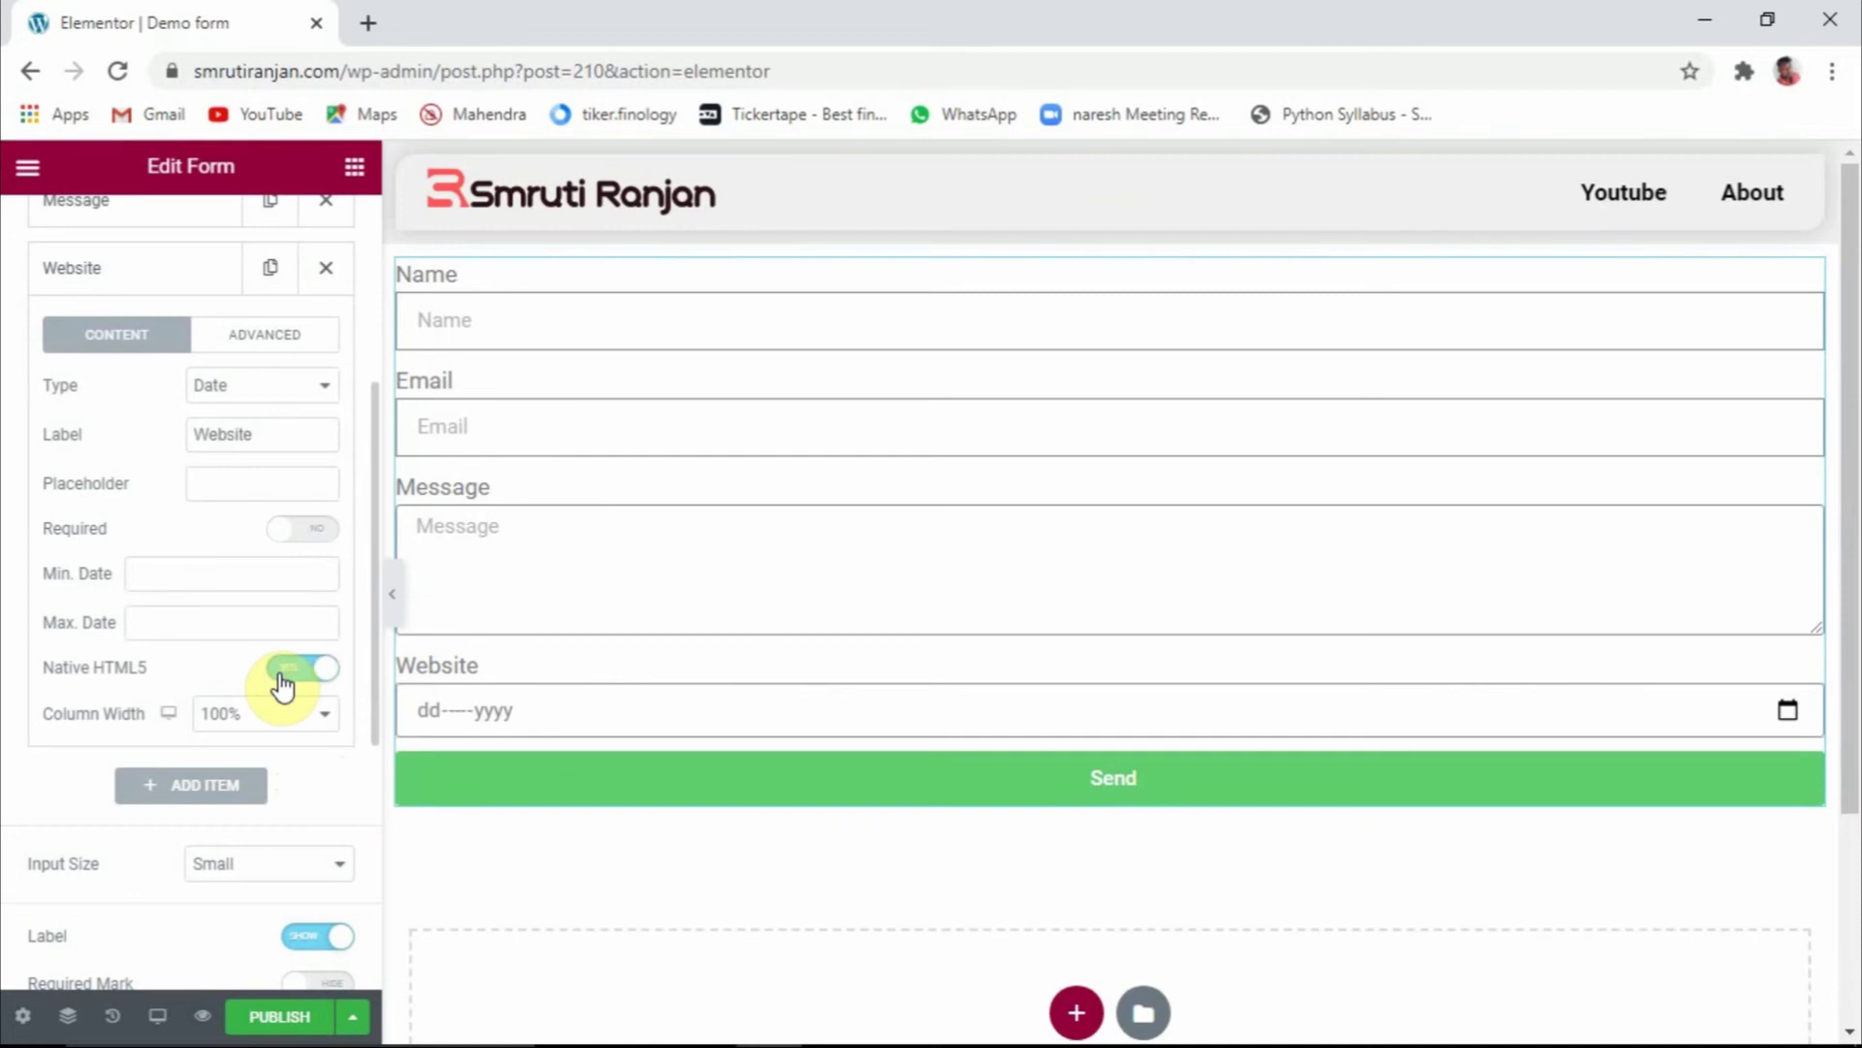
{"action": "left_click", "coordinate": [1775, 718]}
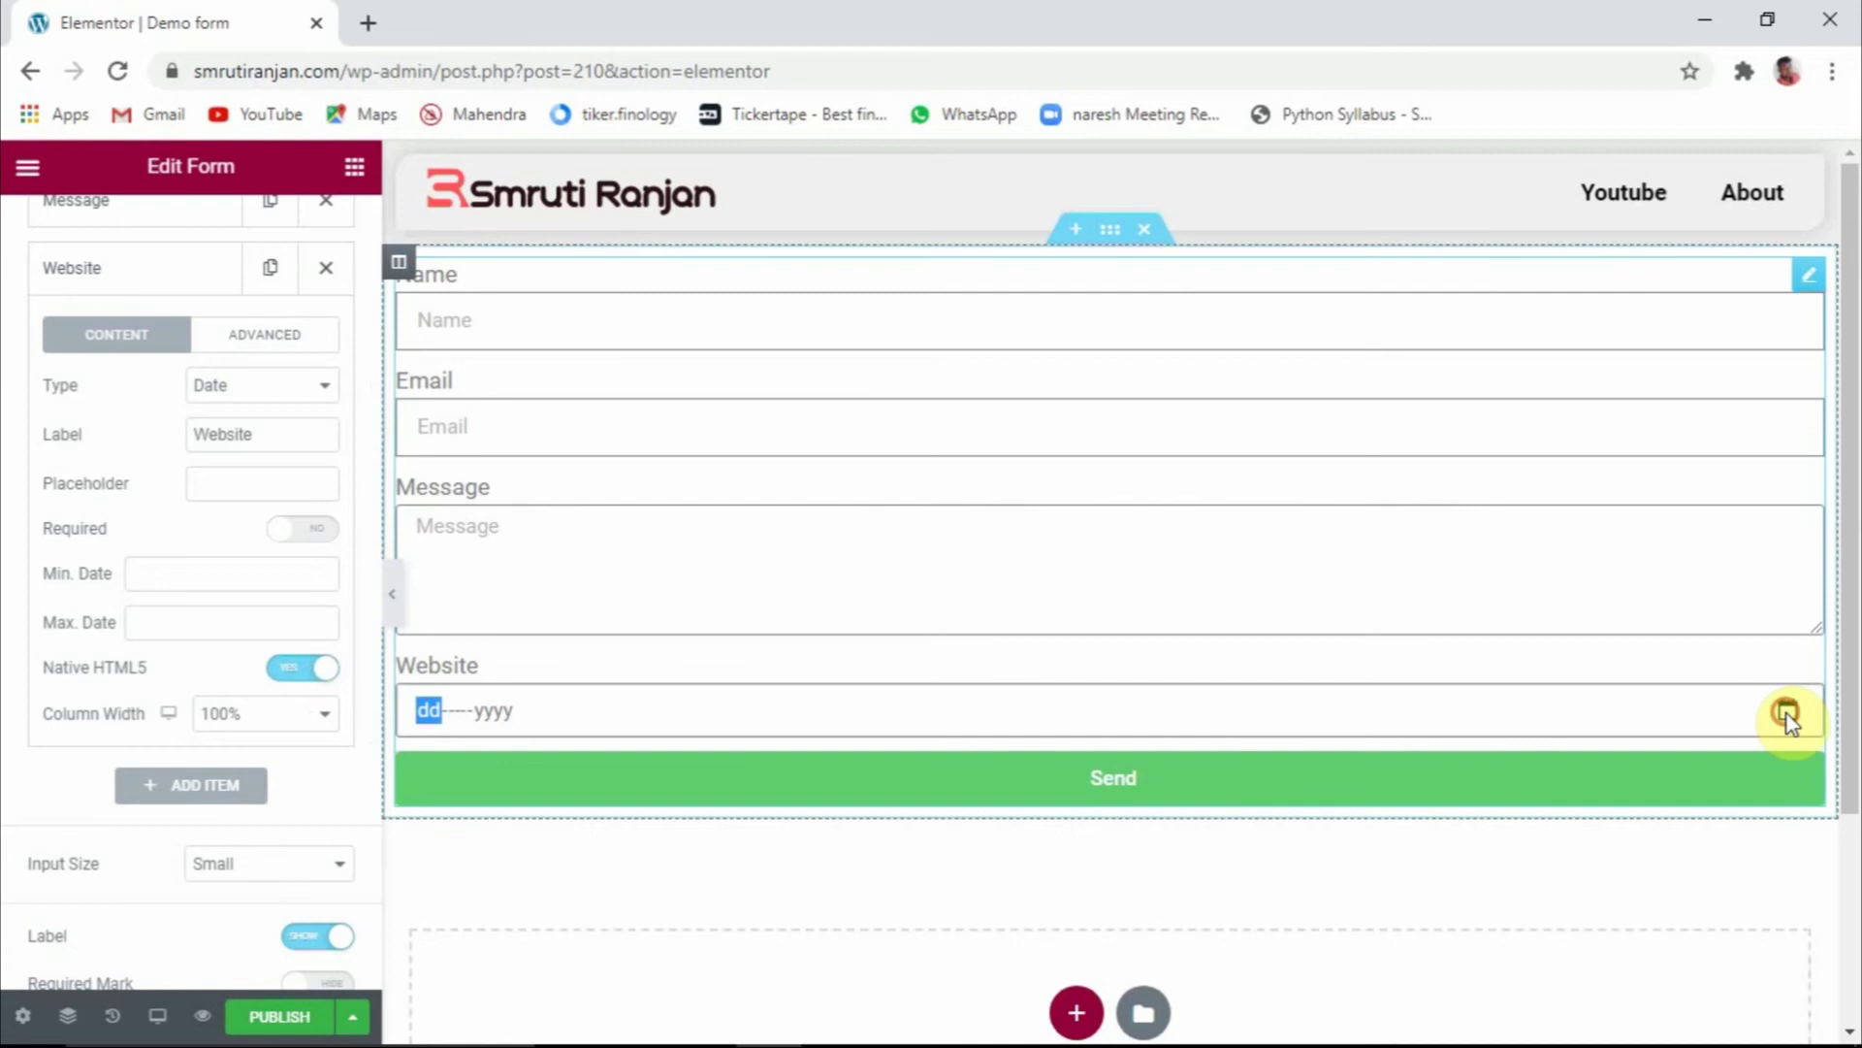
{"action": "left_click", "coordinate": [1787, 714]}
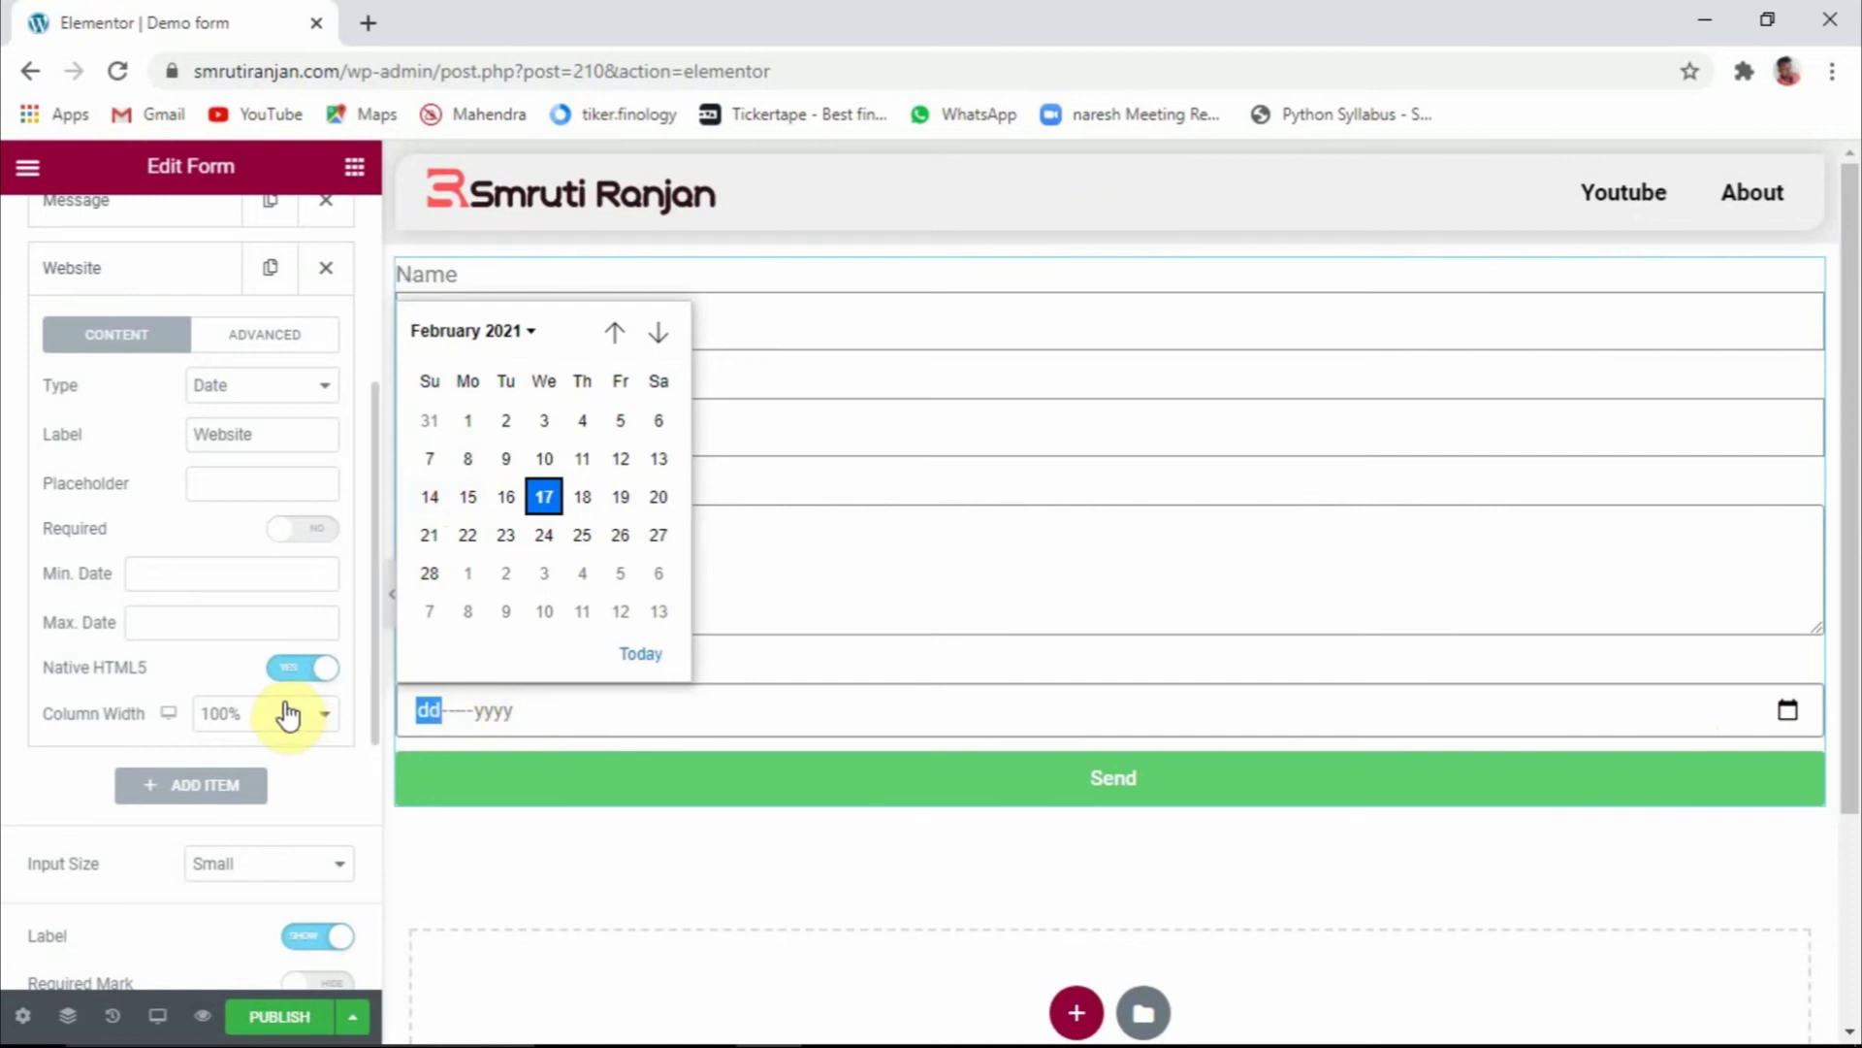
Change the Website field's type to Time, enable Native HTML5, and view the native time picker in the form
{"action": "left_click", "coordinate": [241, 400]}
{"action": "left_click", "coordinate": [247, 648]}
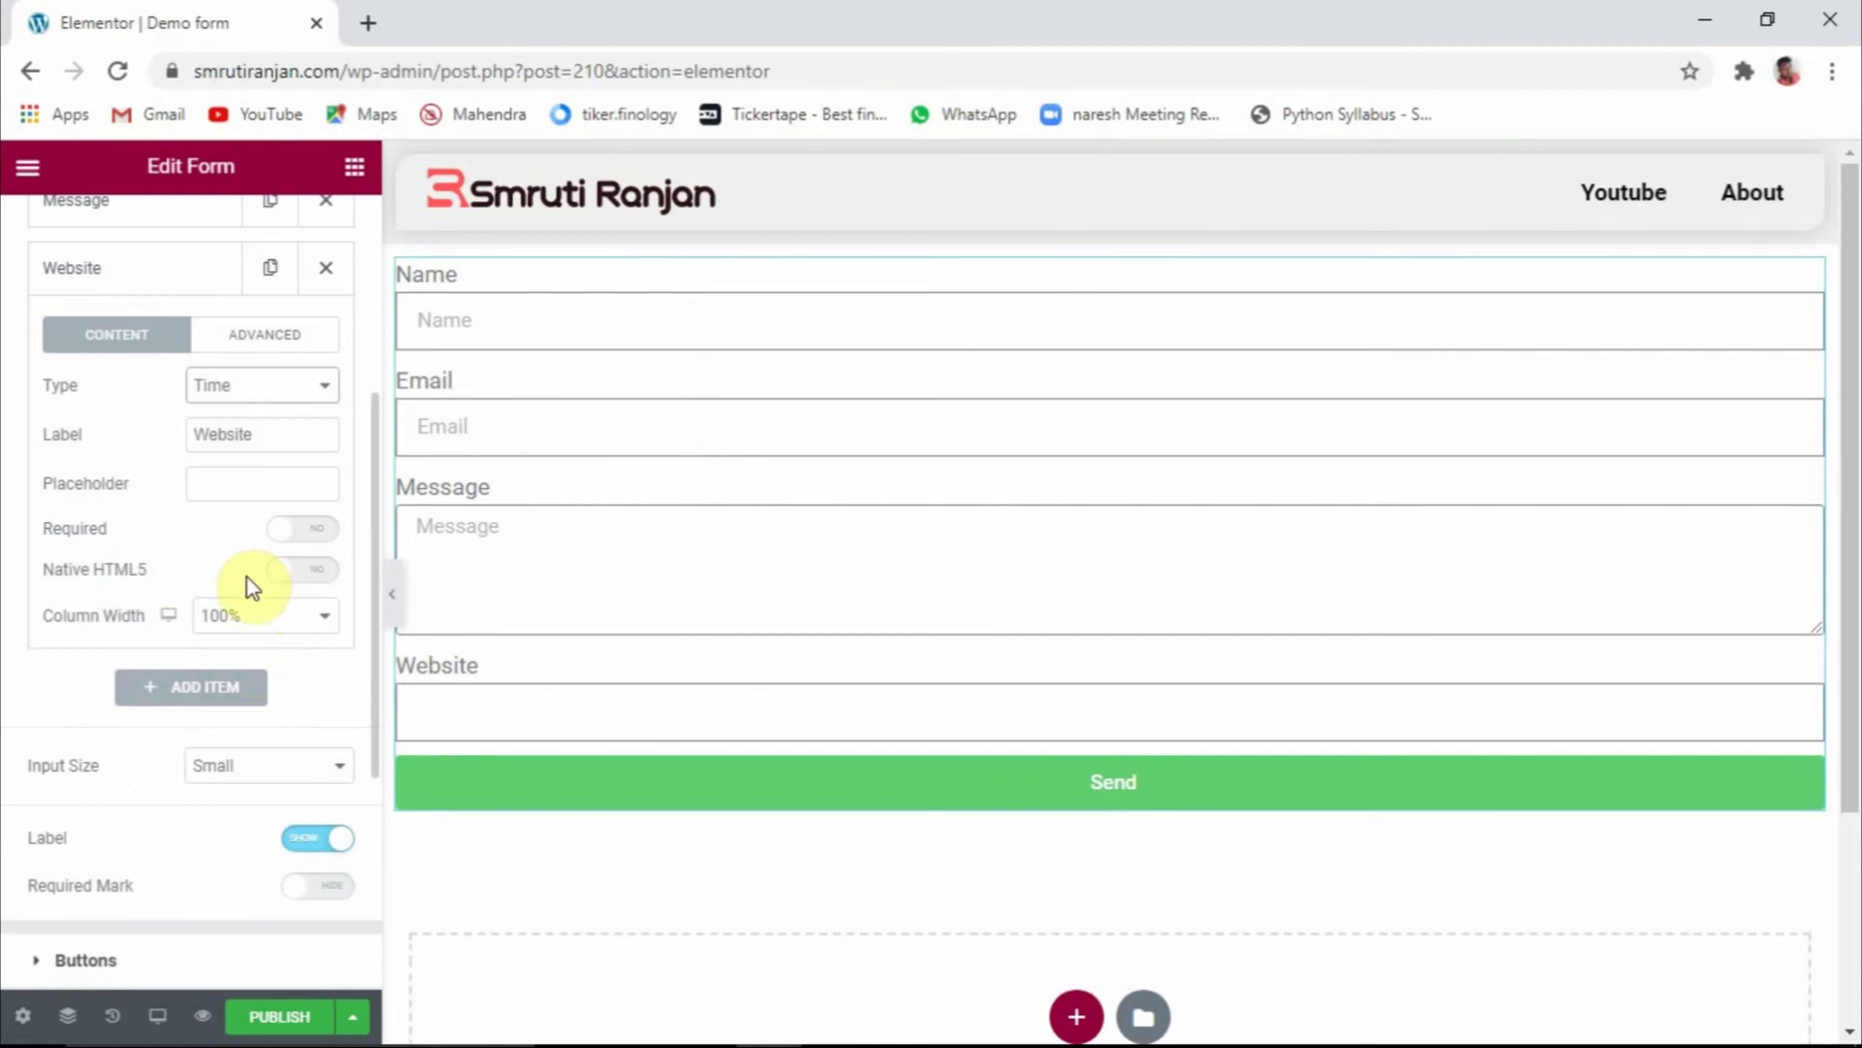
{"action": "left_click", "coordinate": [278, 570]}
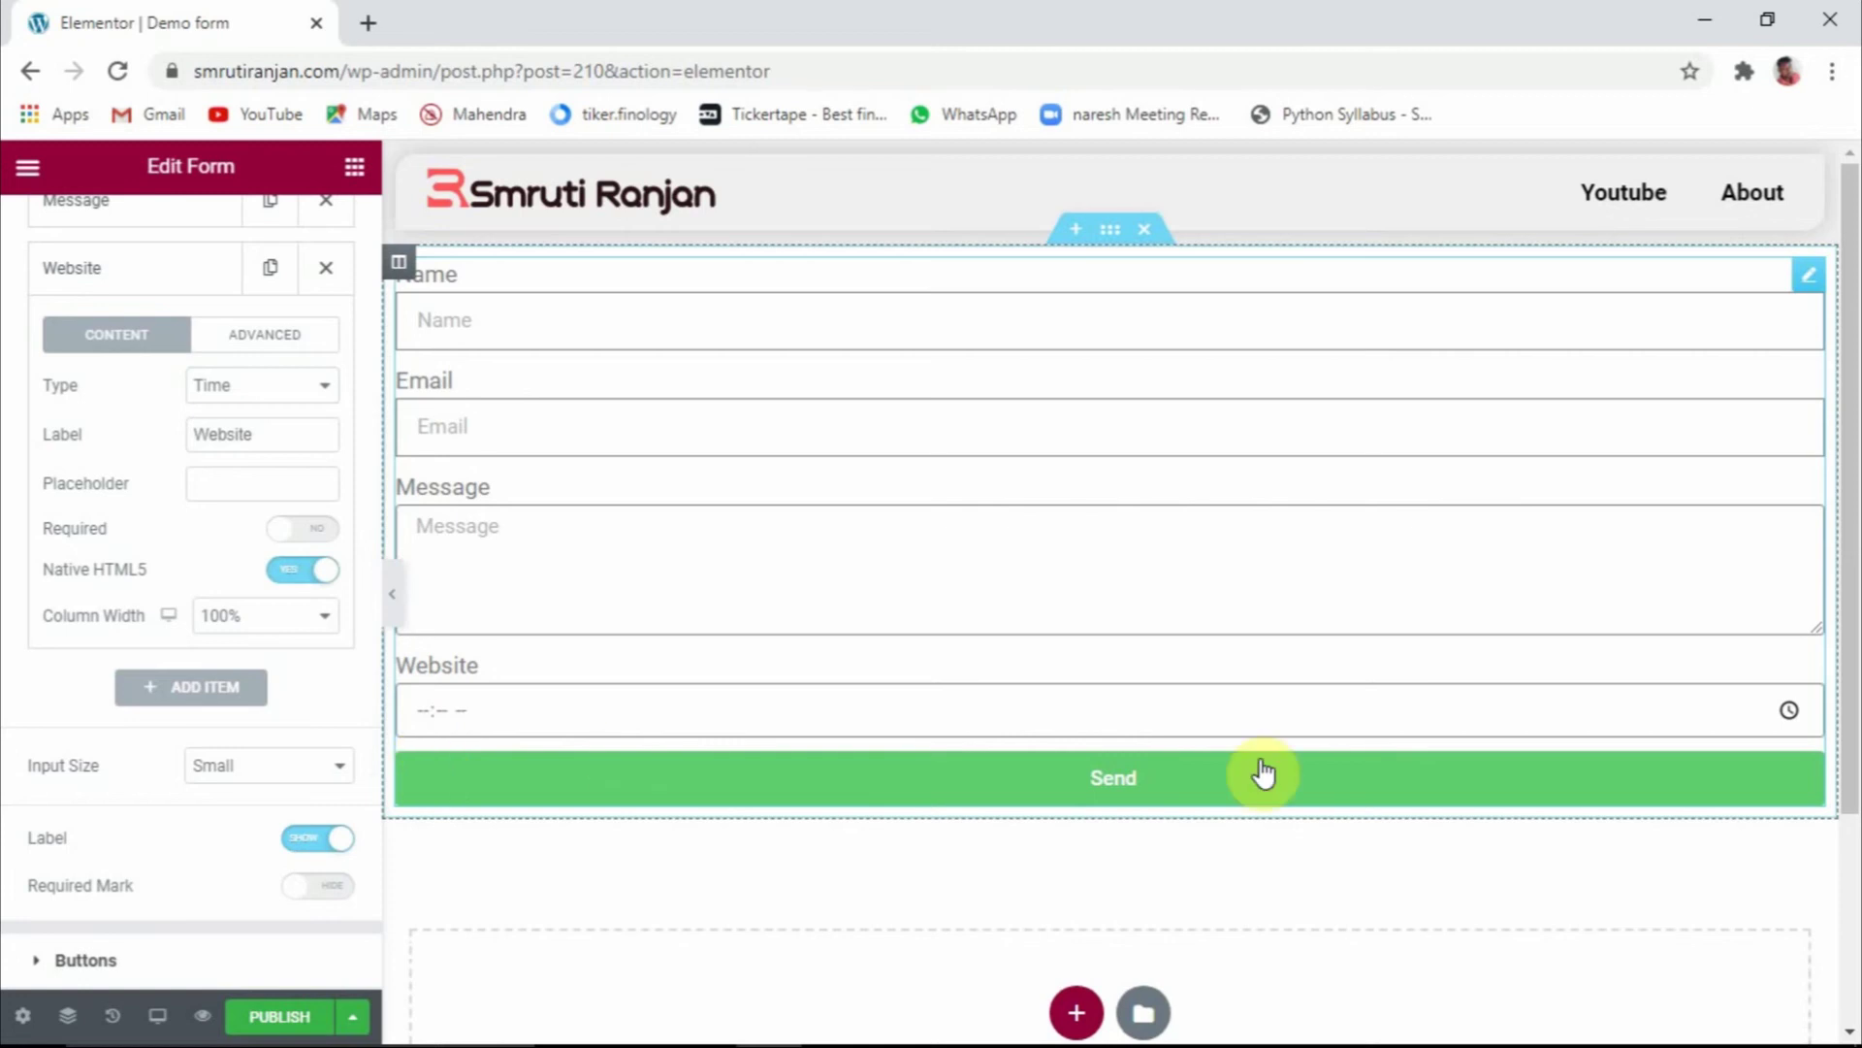
{"action": "left_click", "coordinate": [1790, 712]}
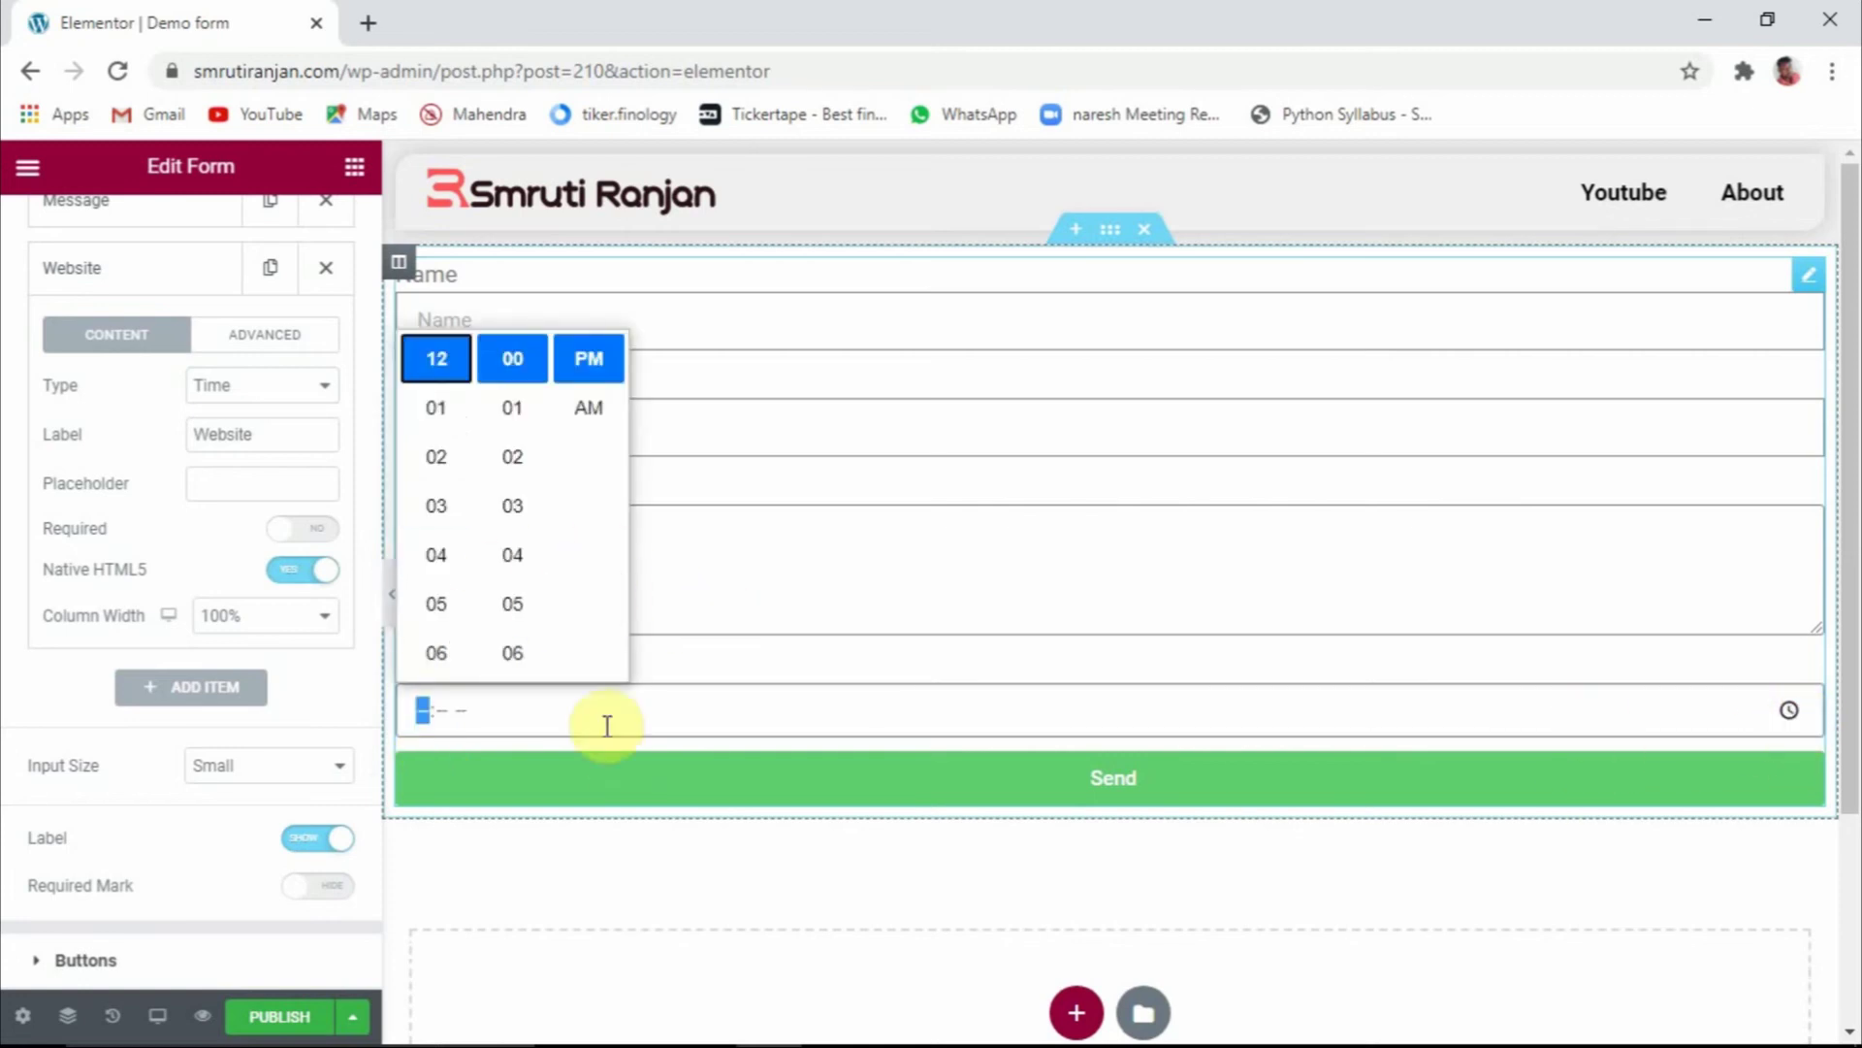
{"action": "left_click", "coordinate": [87, 698]}
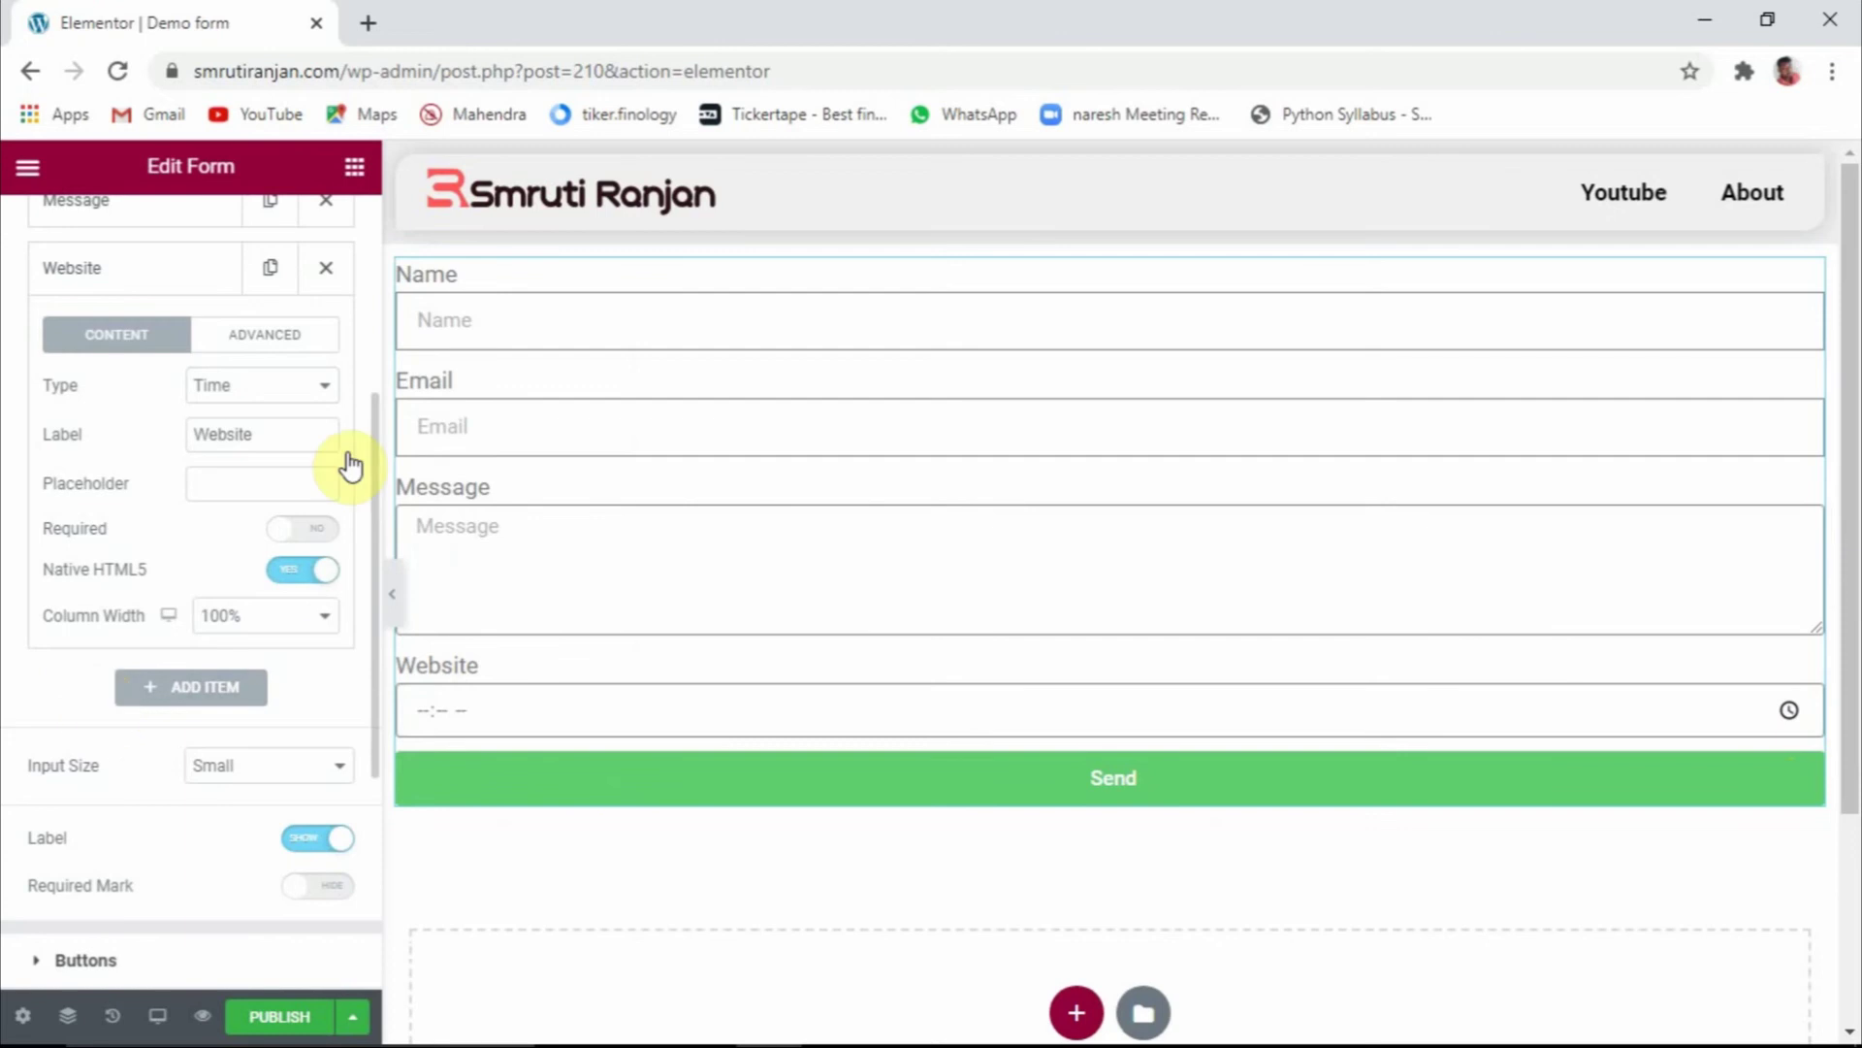
Change the Website field's type to File Upload
{"action": "left_click", "coordinate": [244, 393]}
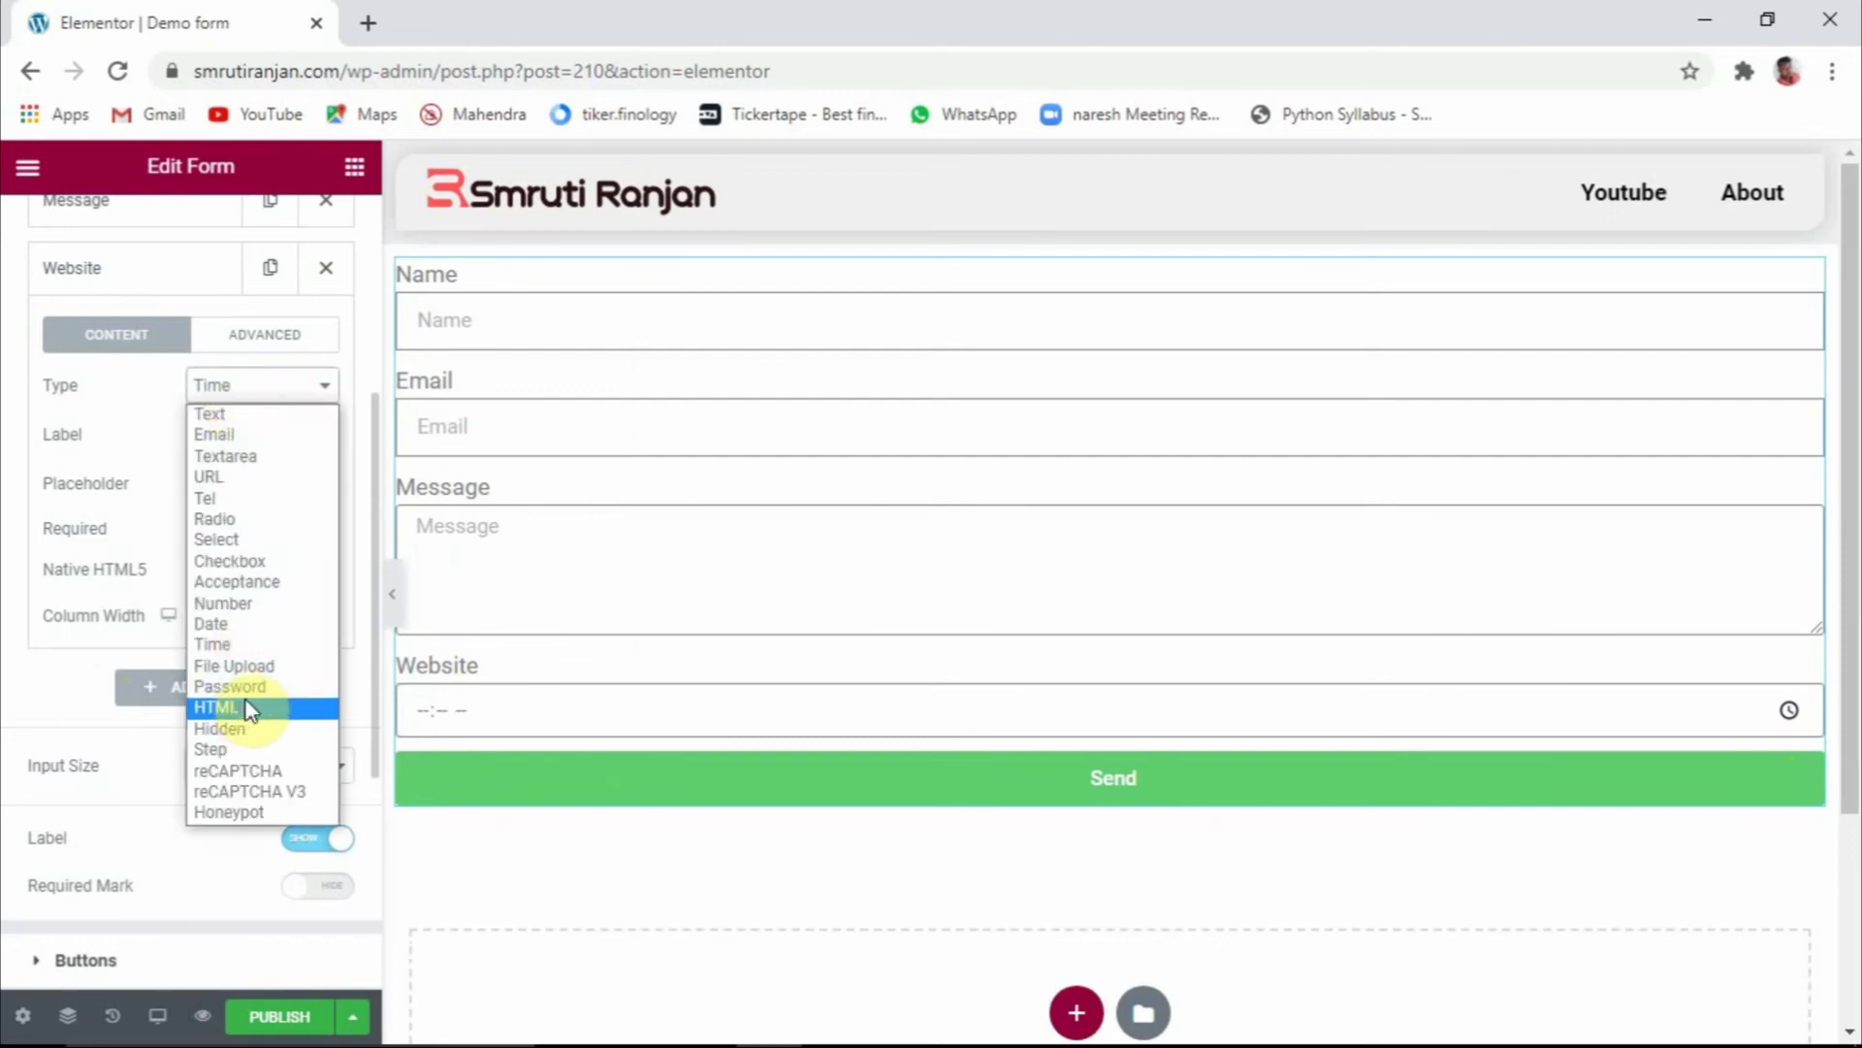
{"action": "left_click", "coordinate": [236, 670]}
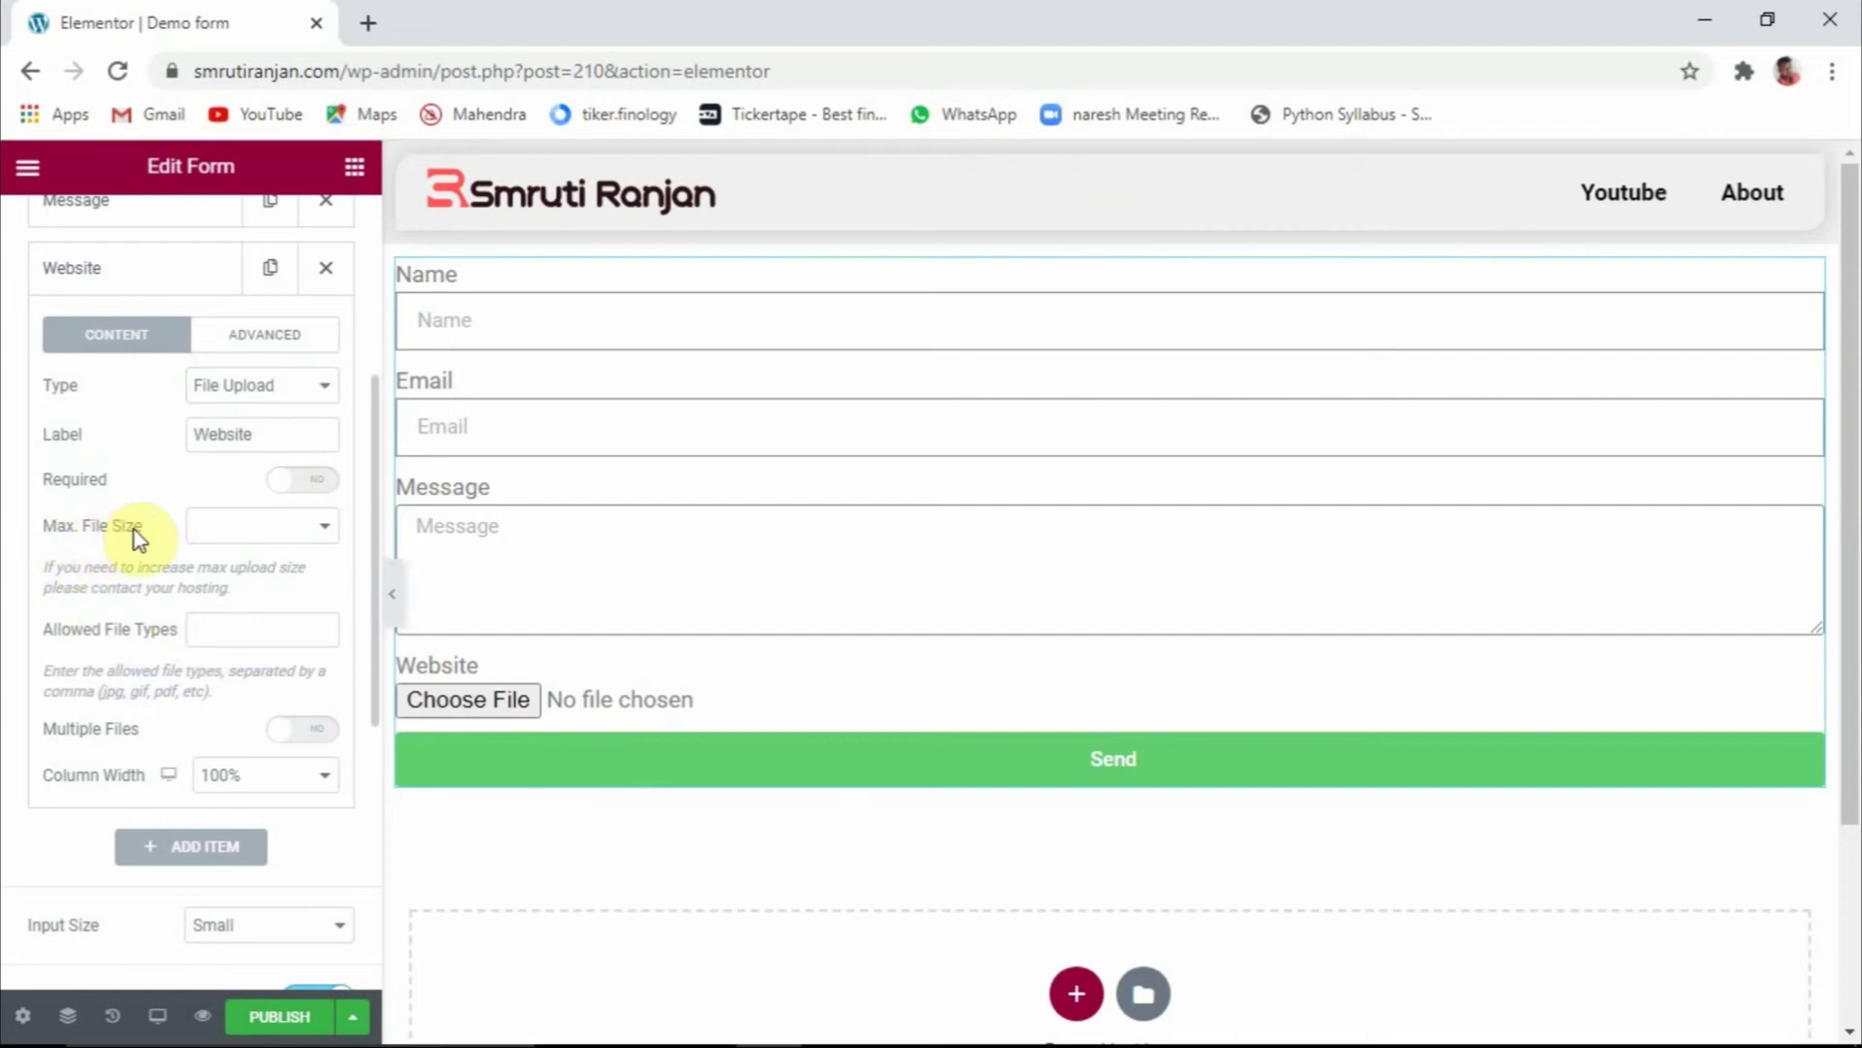
Browse the maximum file size choices for the Website upload field and enable Multiple Files
{"action": "left_click", "coordinate": [254, 528]}
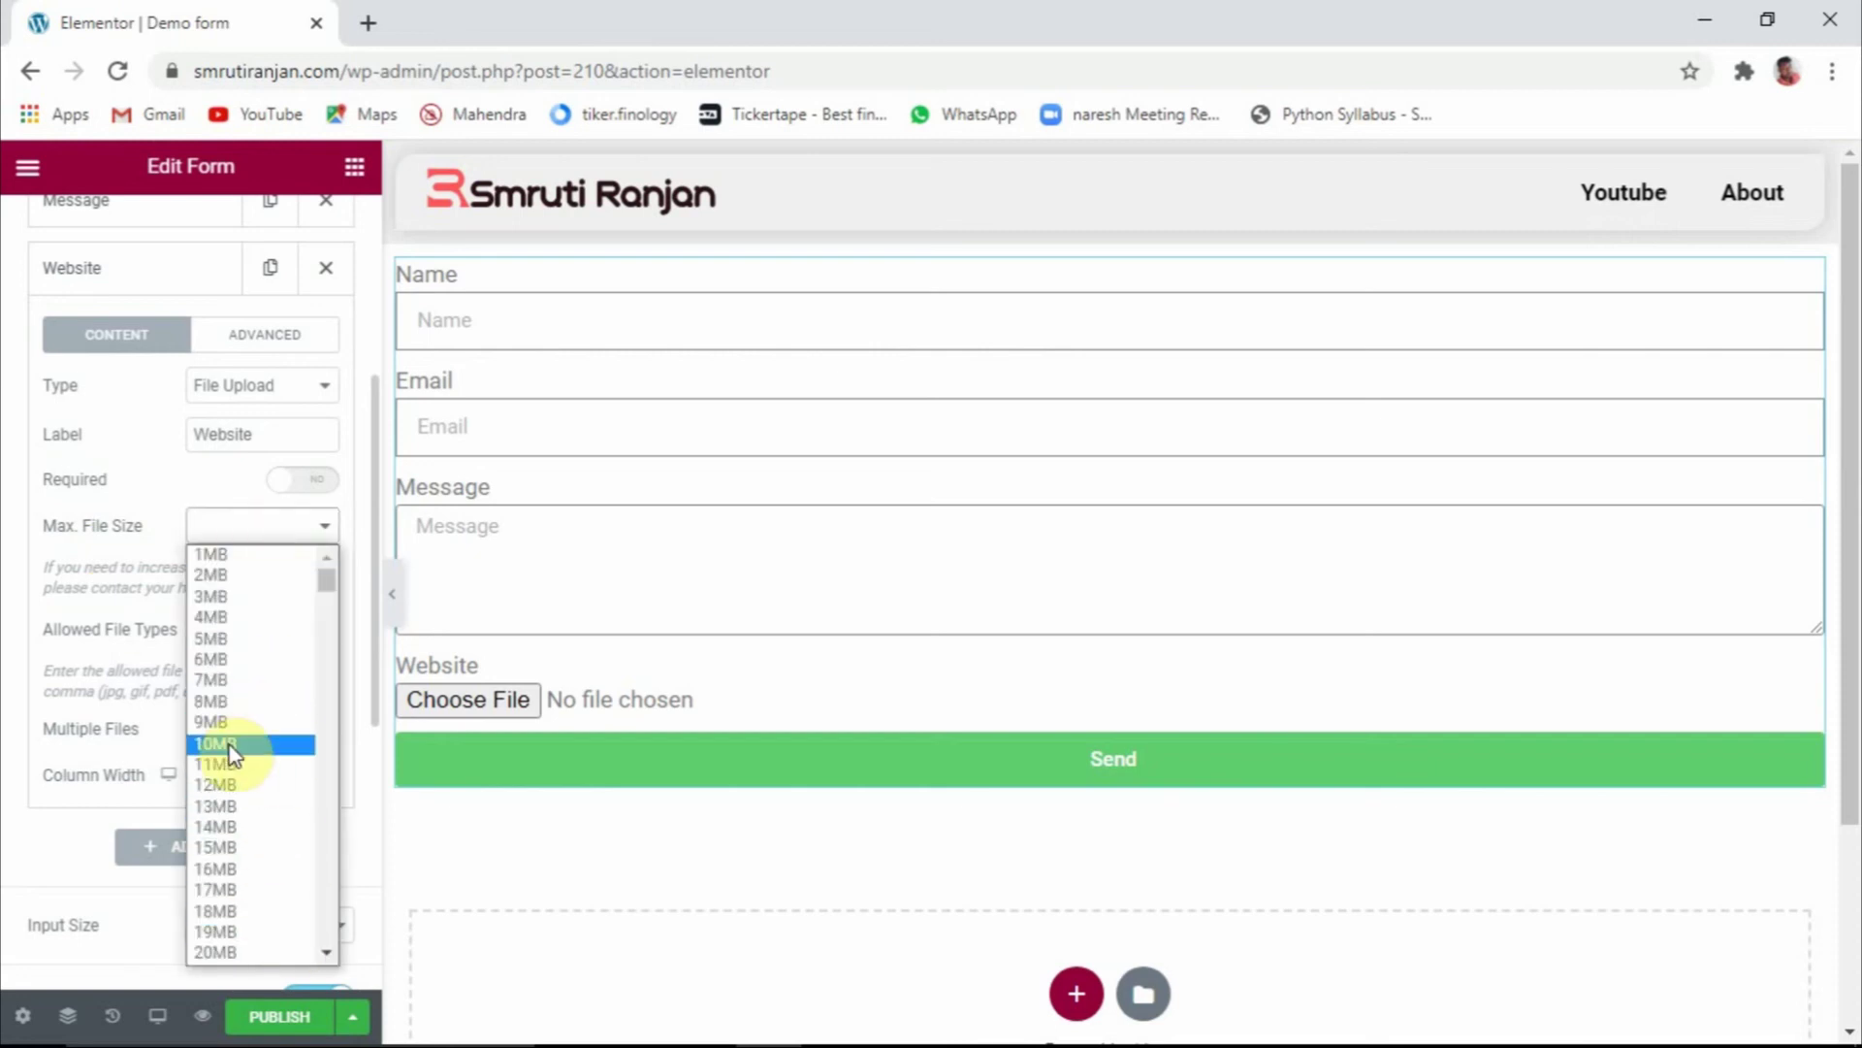
{"action": "left_click", "coordinate": [169, 499]}
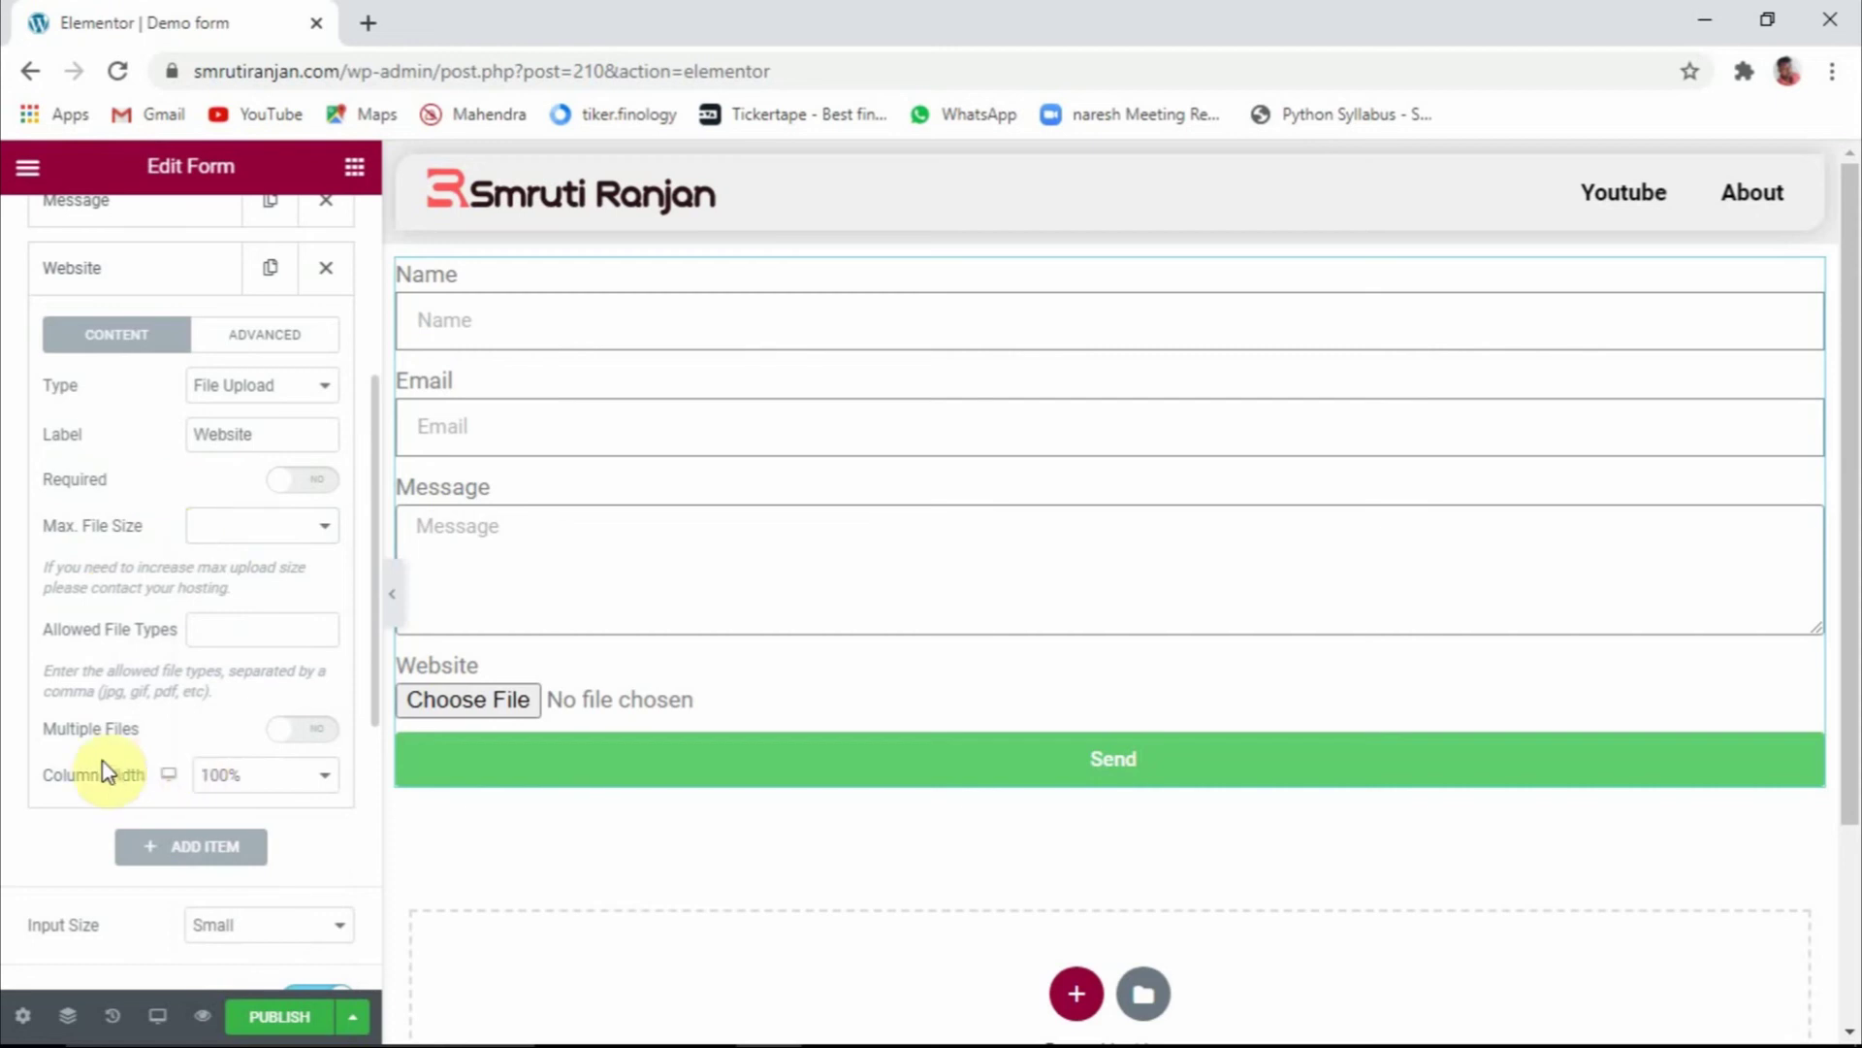
{"action": "left_click", "coordinate": [285, 735]}
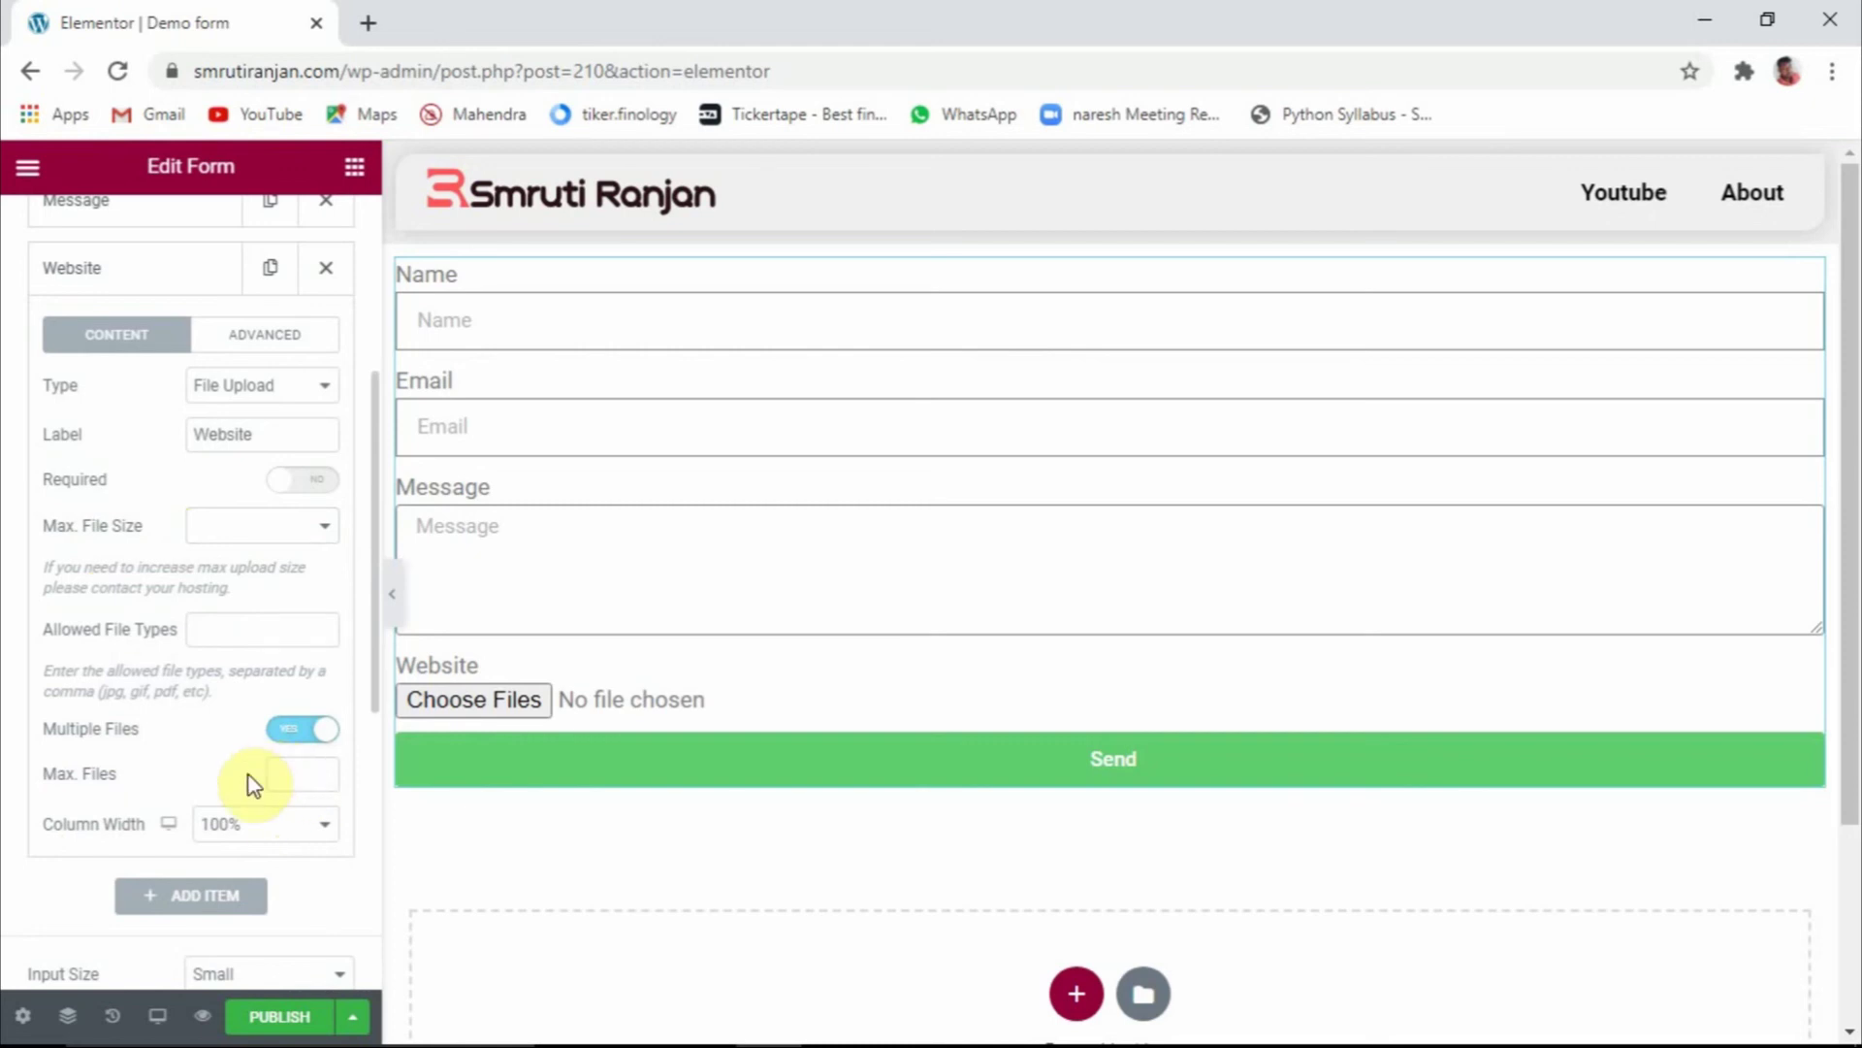
Change the Website field's type to Password
{"action": "scroll", "coordinate": [254, 784], "scroll_direction": "up", "scroll_amount": 4}
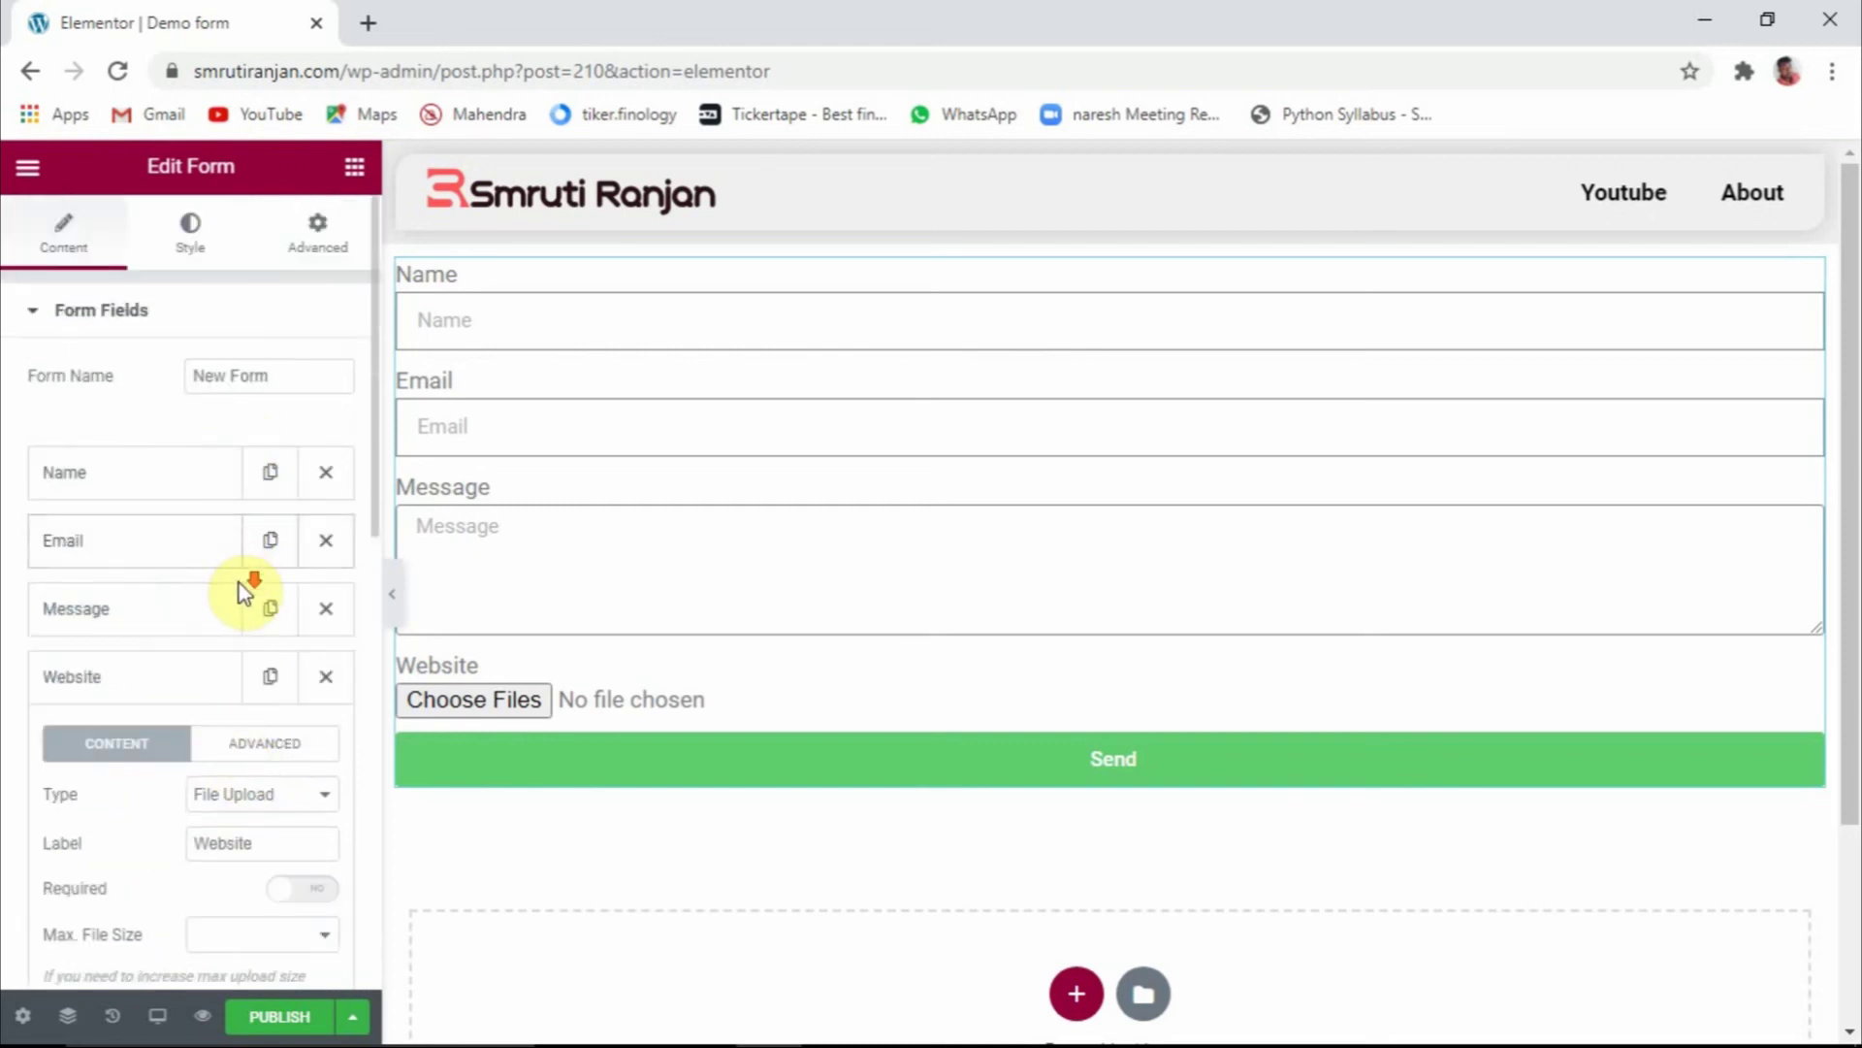
{"action": "scroll", "coordinate": [243, 590], "scroll_direction": "down", "scroll_amount": 1}
{"action": "left_click", "coordinate": [294, 670]}
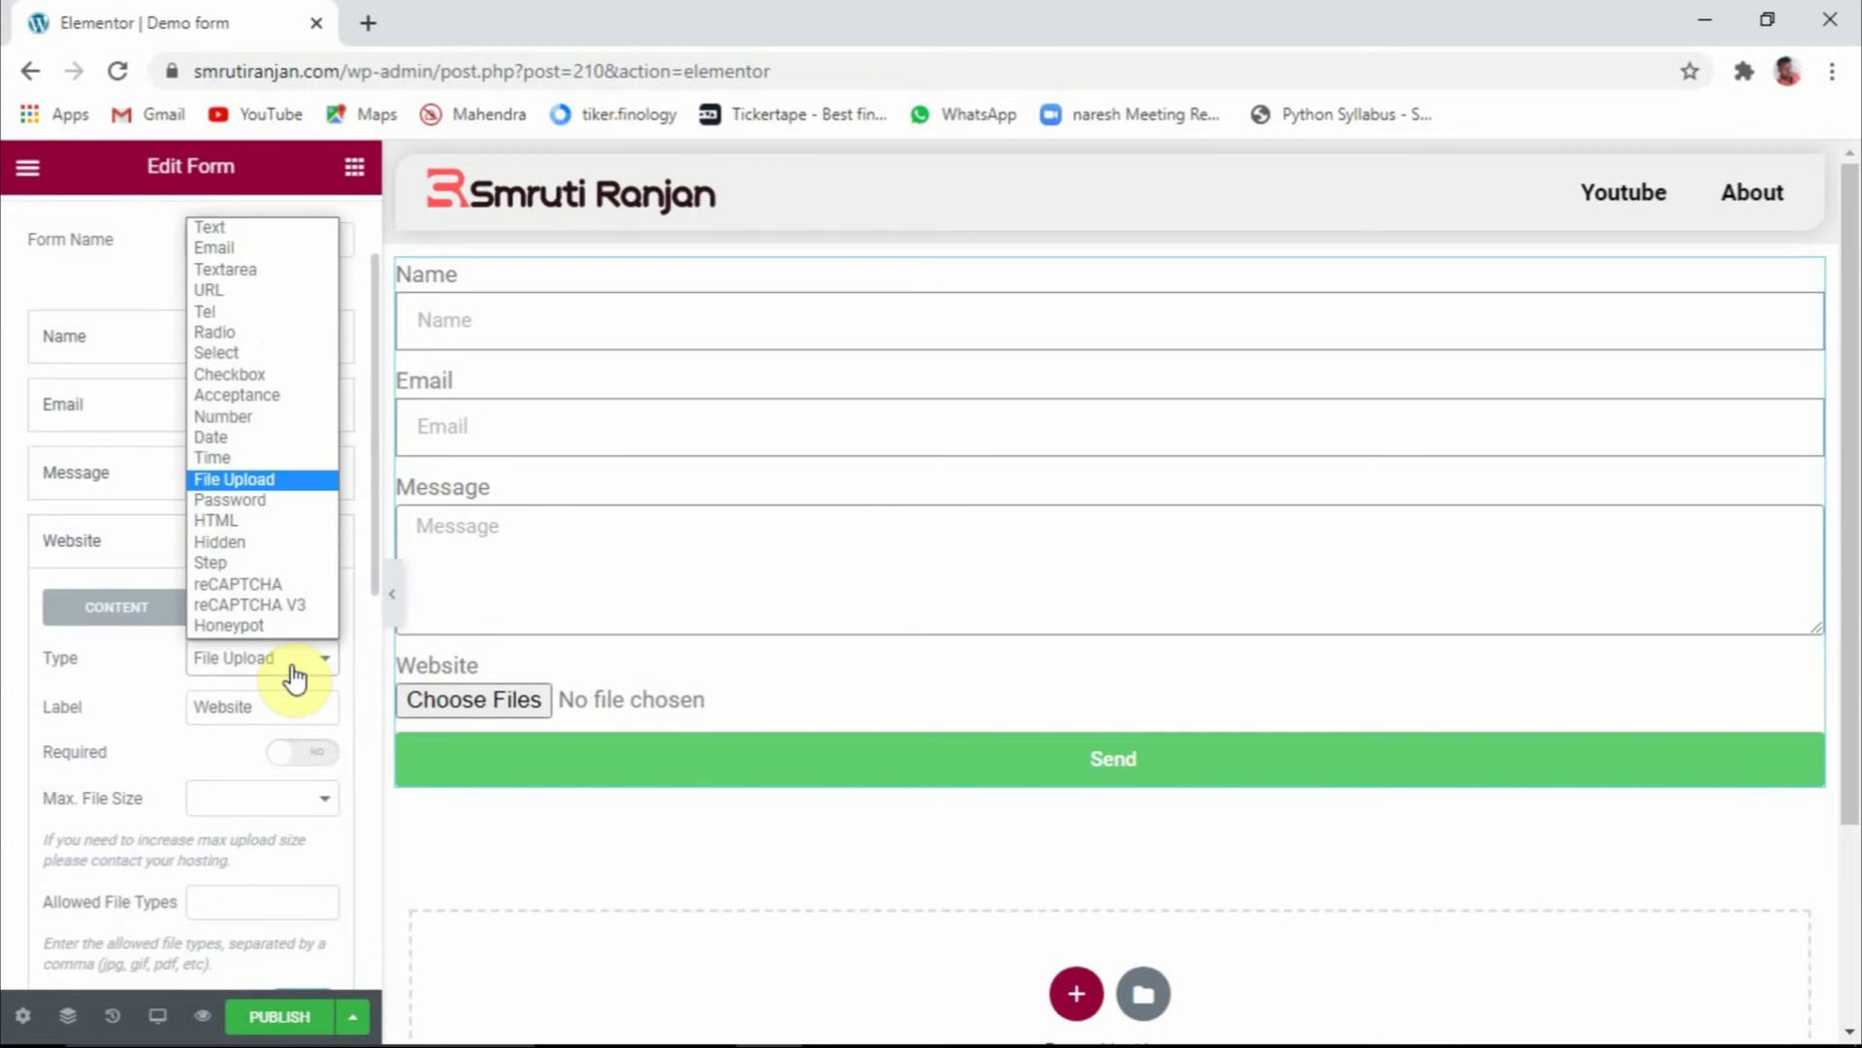
{"action": "left_click", "coordinate": [237, 500]}
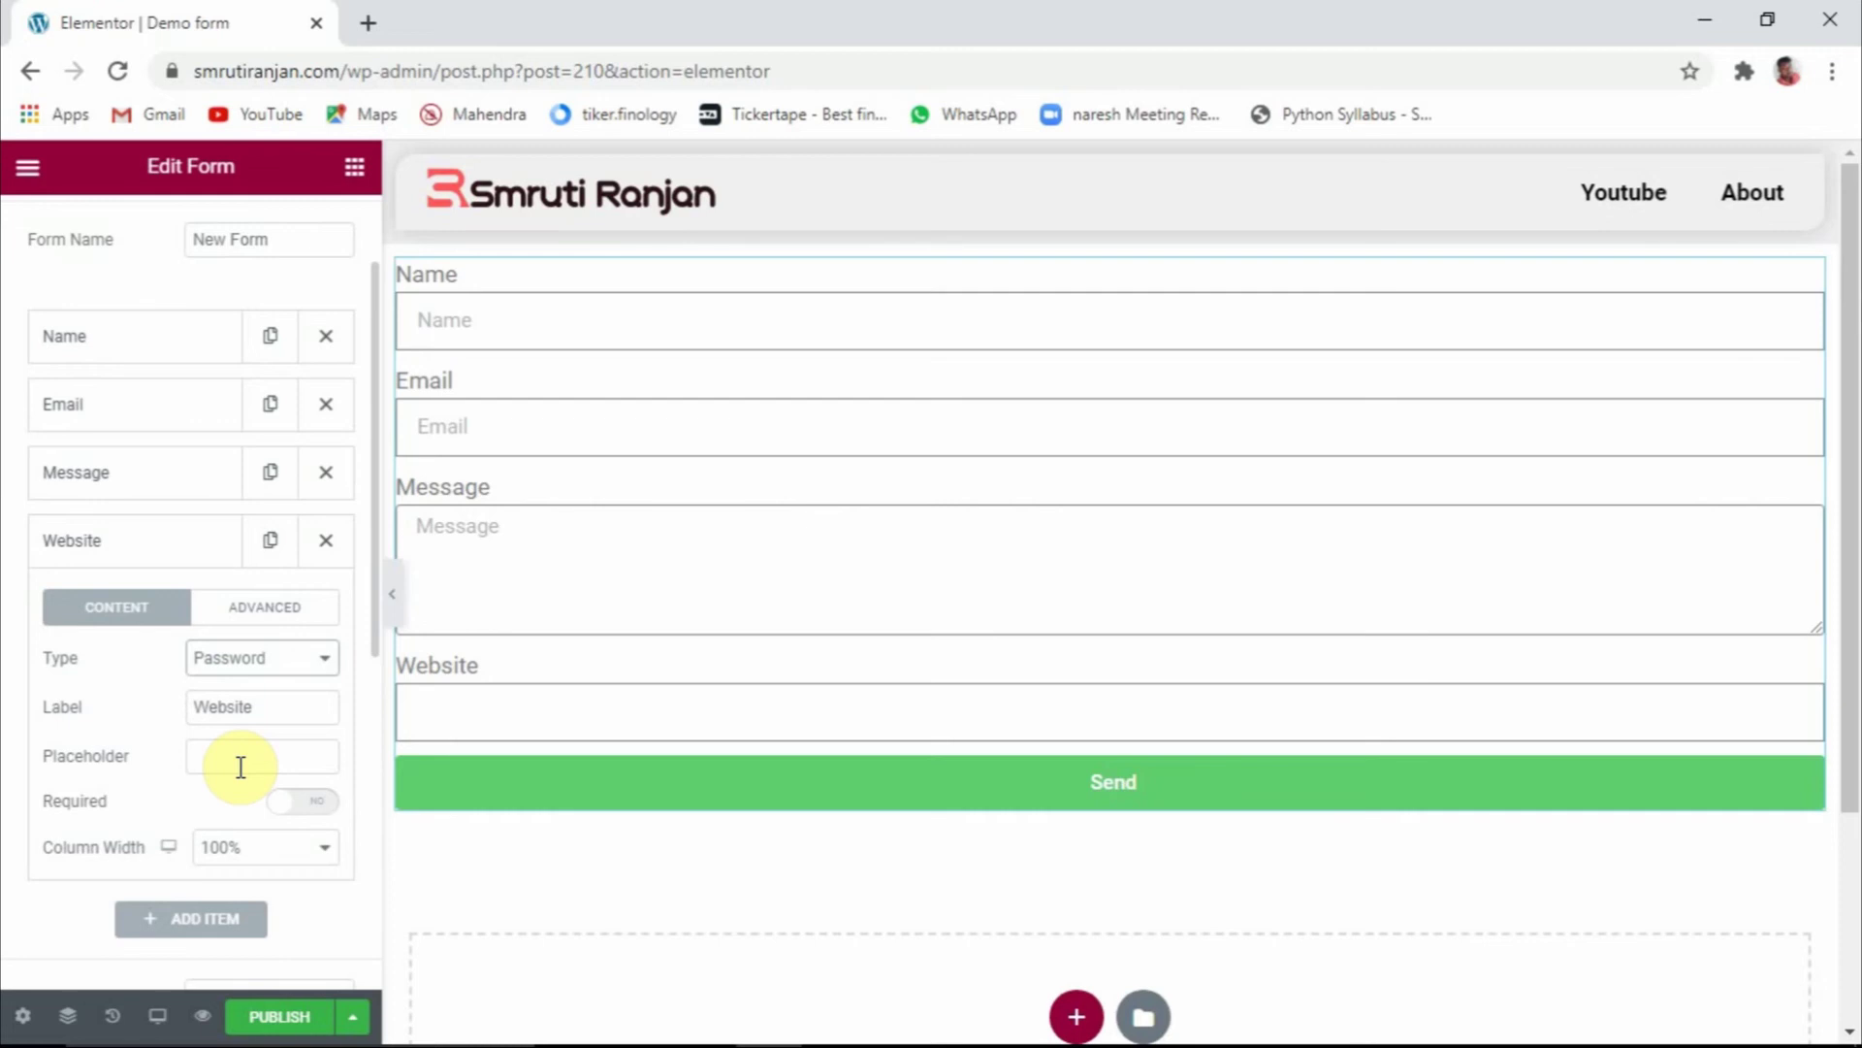
Change the Website field's type to HTML, followed by Hidden
{"action": "left_click", "coordinate": [267, 659]}
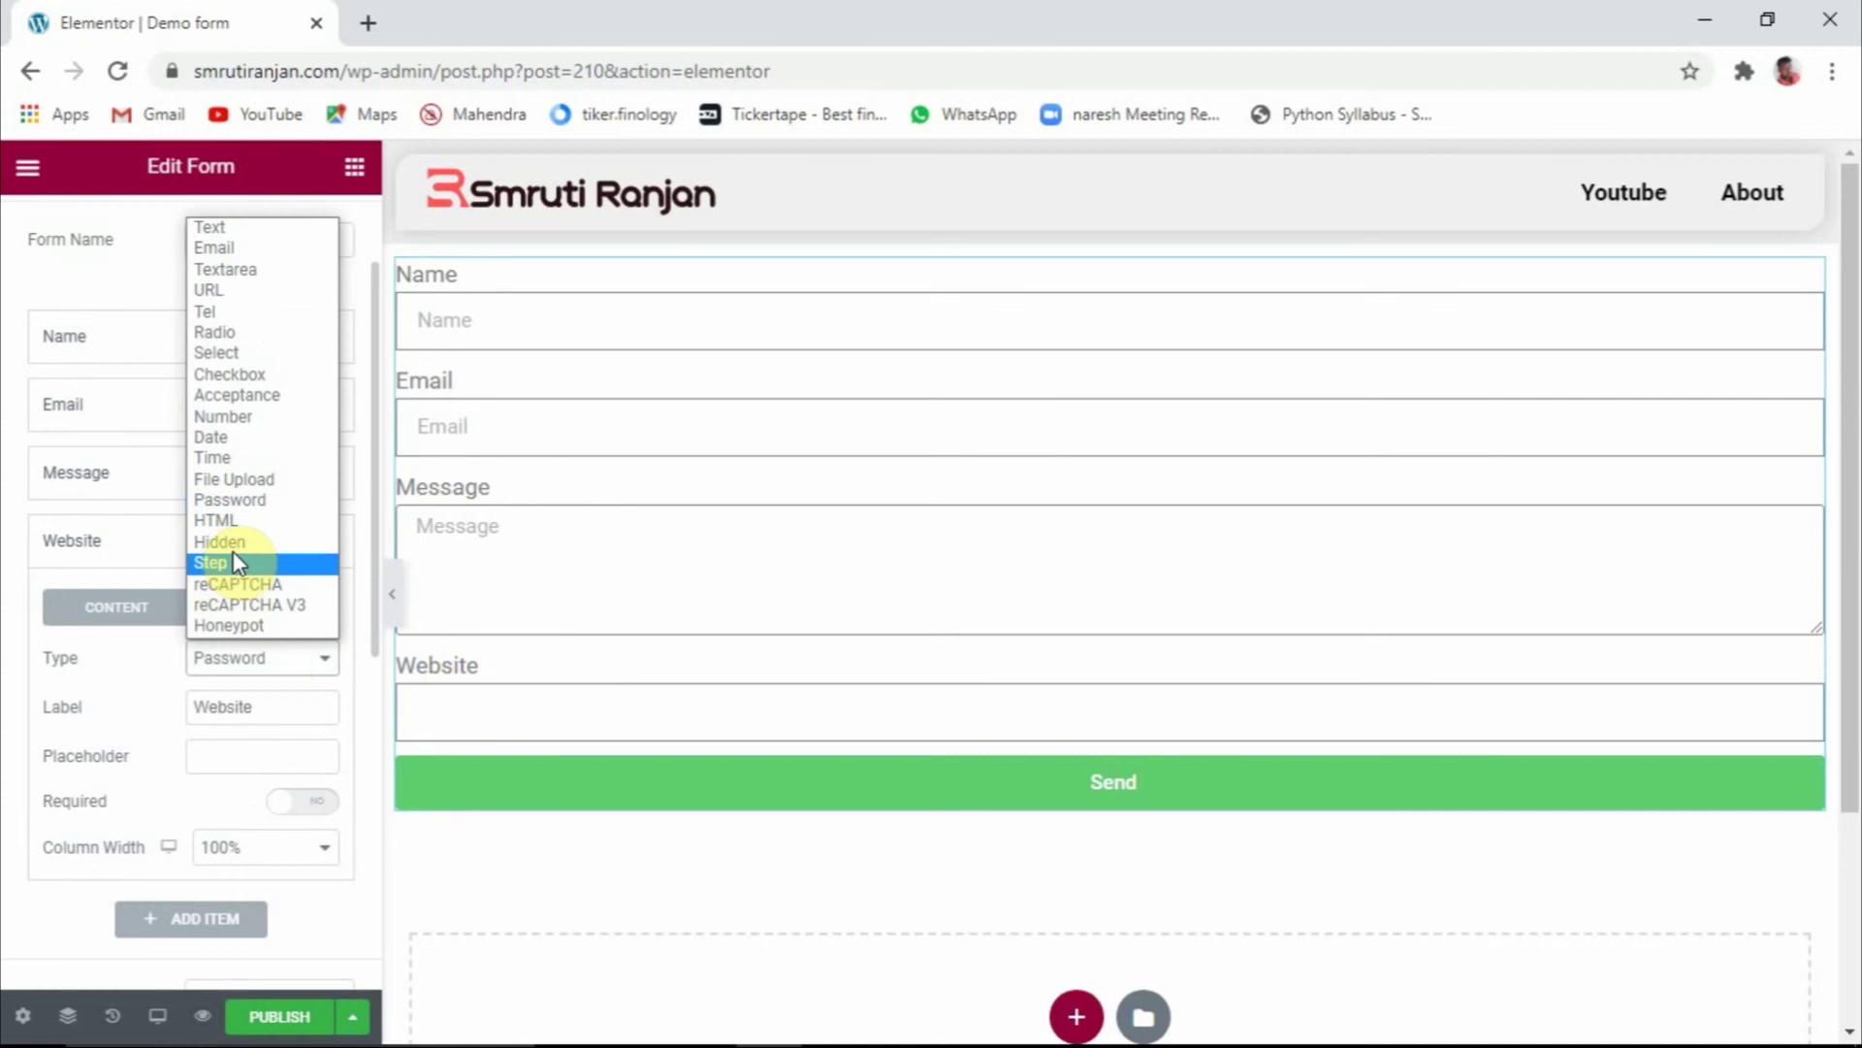
{"action": "left_click", "coordinate": [235, 522]}
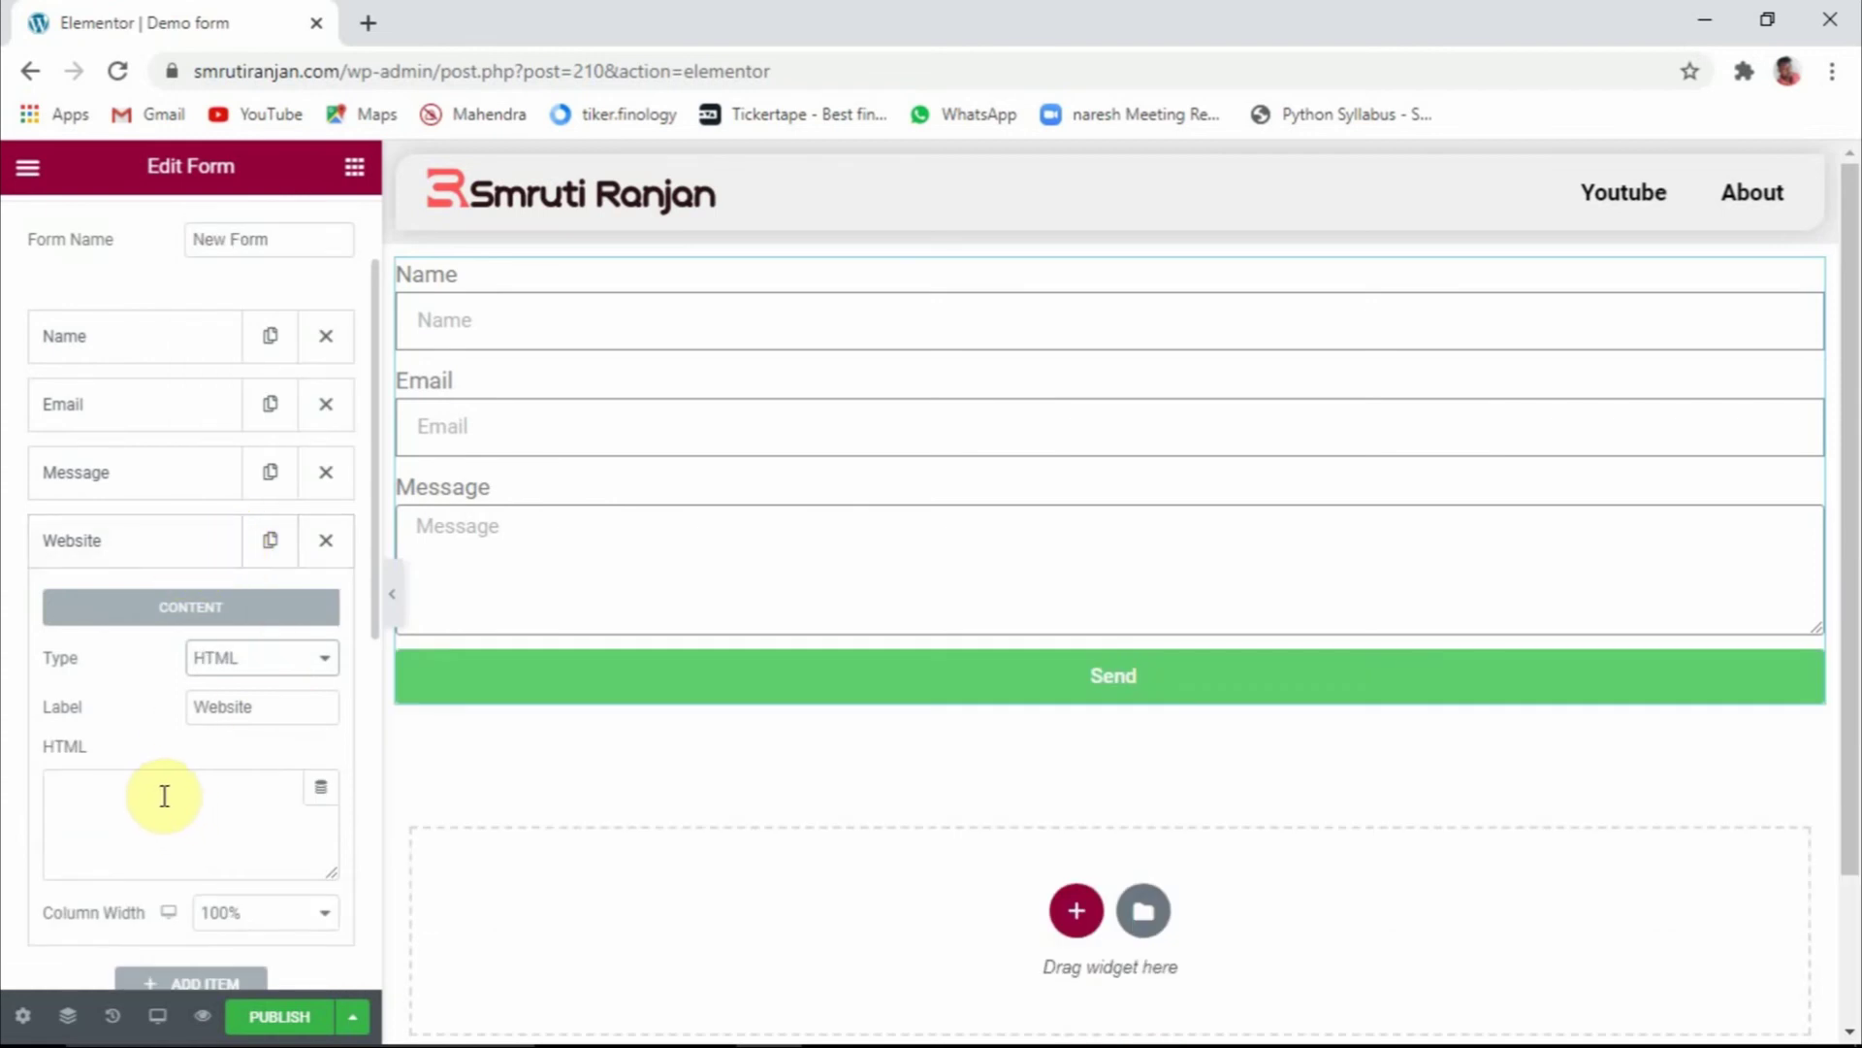
{"action": "left_click", "coordinate": [298, 657]}
{"action": "left_click", "coordinate": [250, 543]}
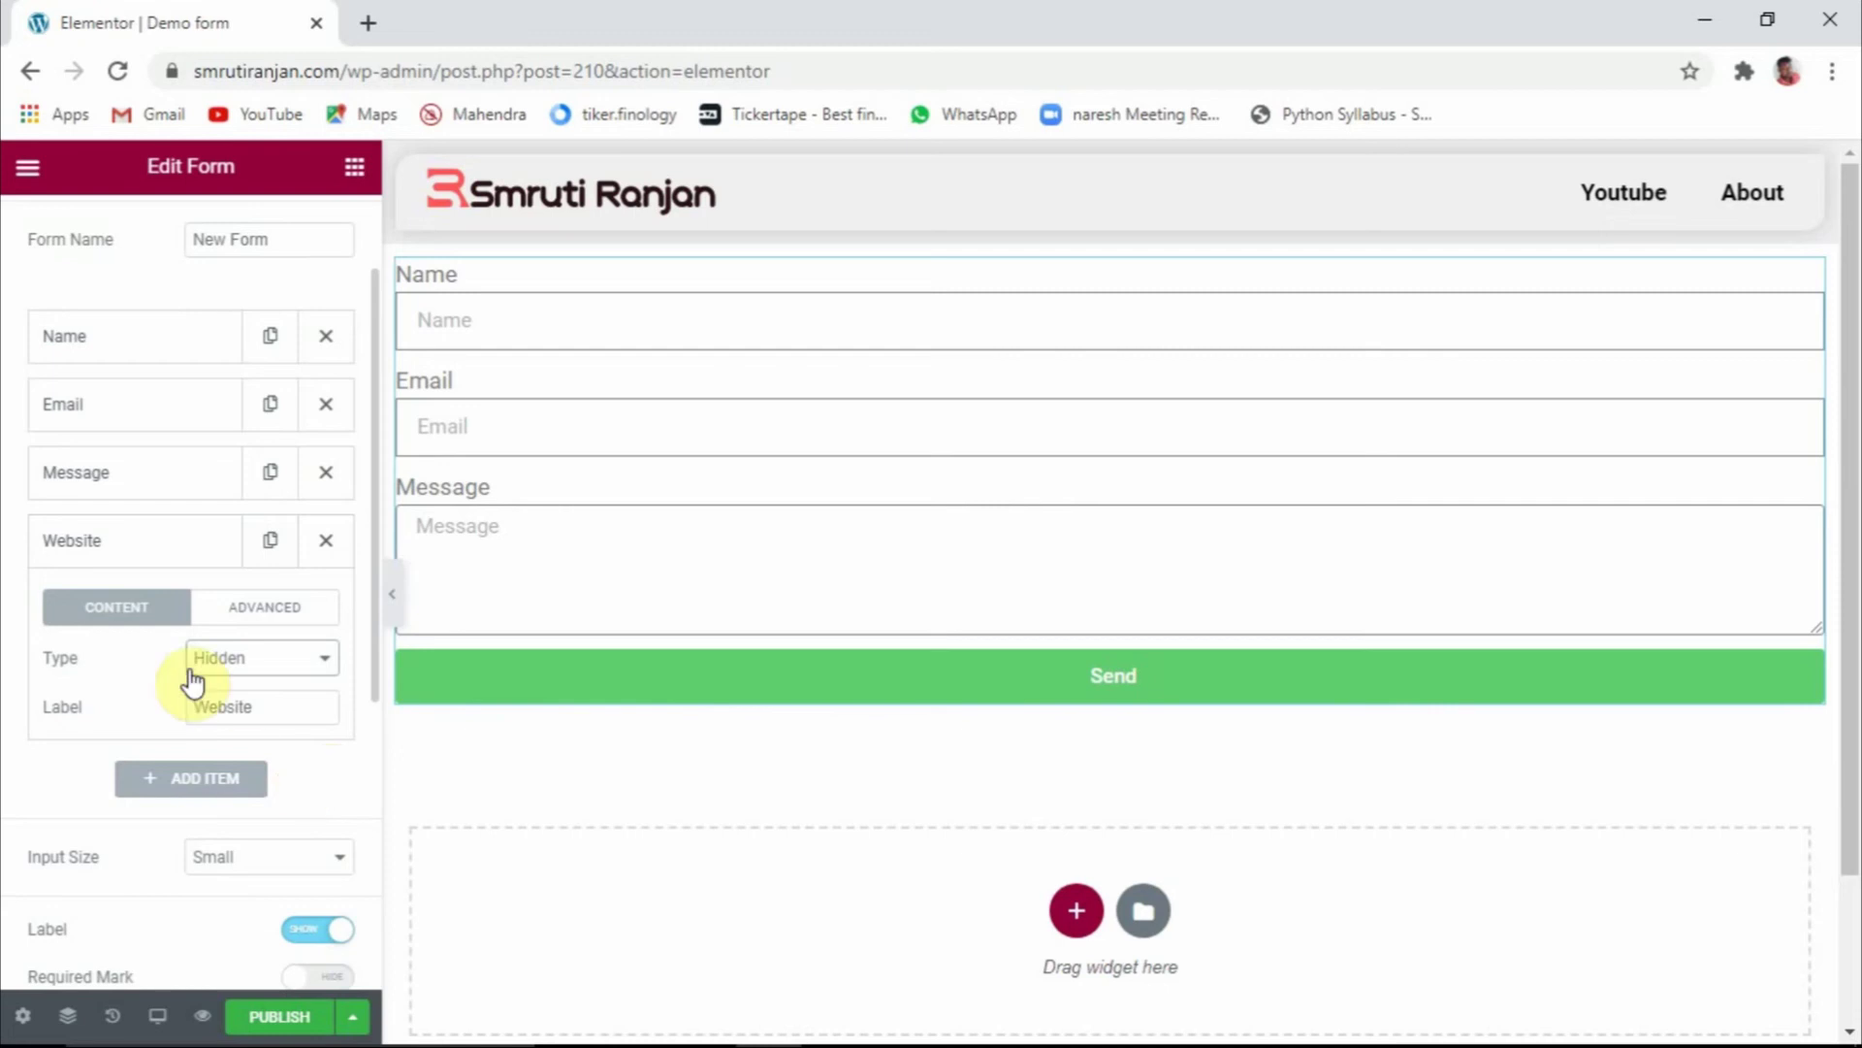
Change the Website field's type to Step and add a new Text item after it
{"action": "left_click", "coordinate": [250, 660]}
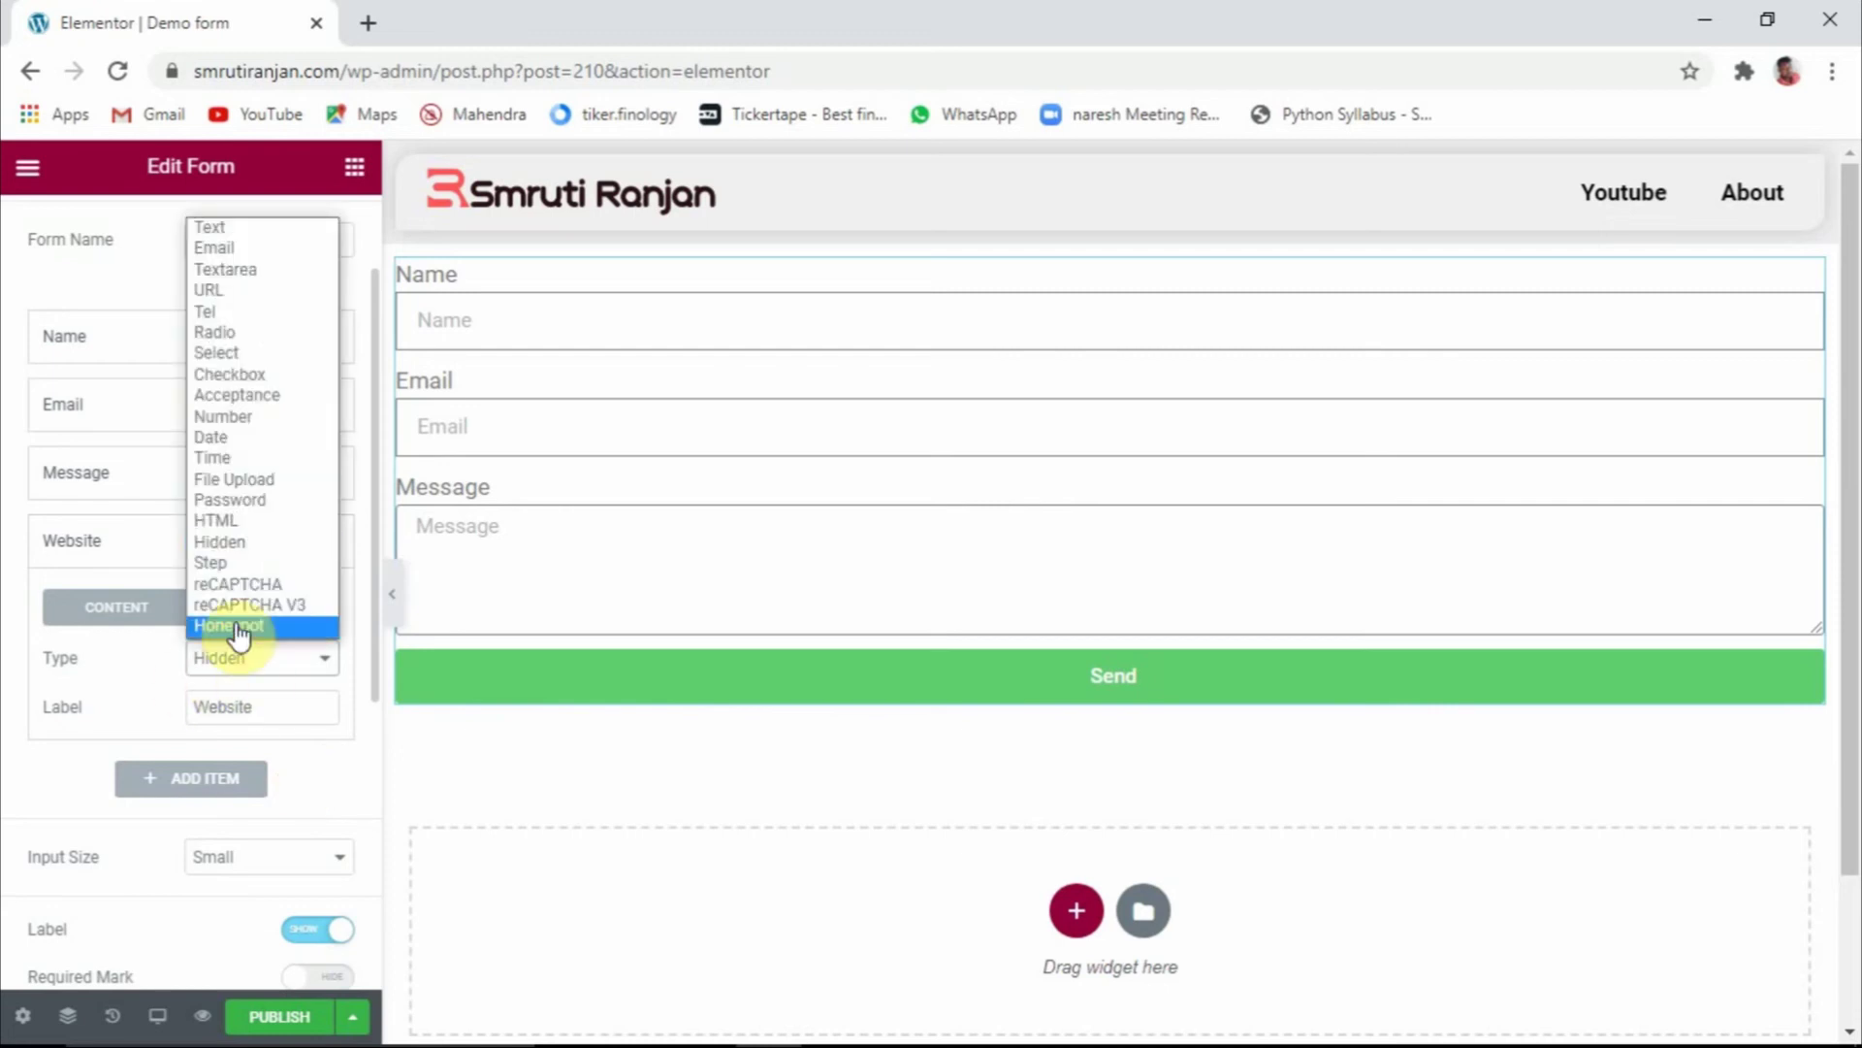
{"action": "left_click", "coordinate": [216, 565]}
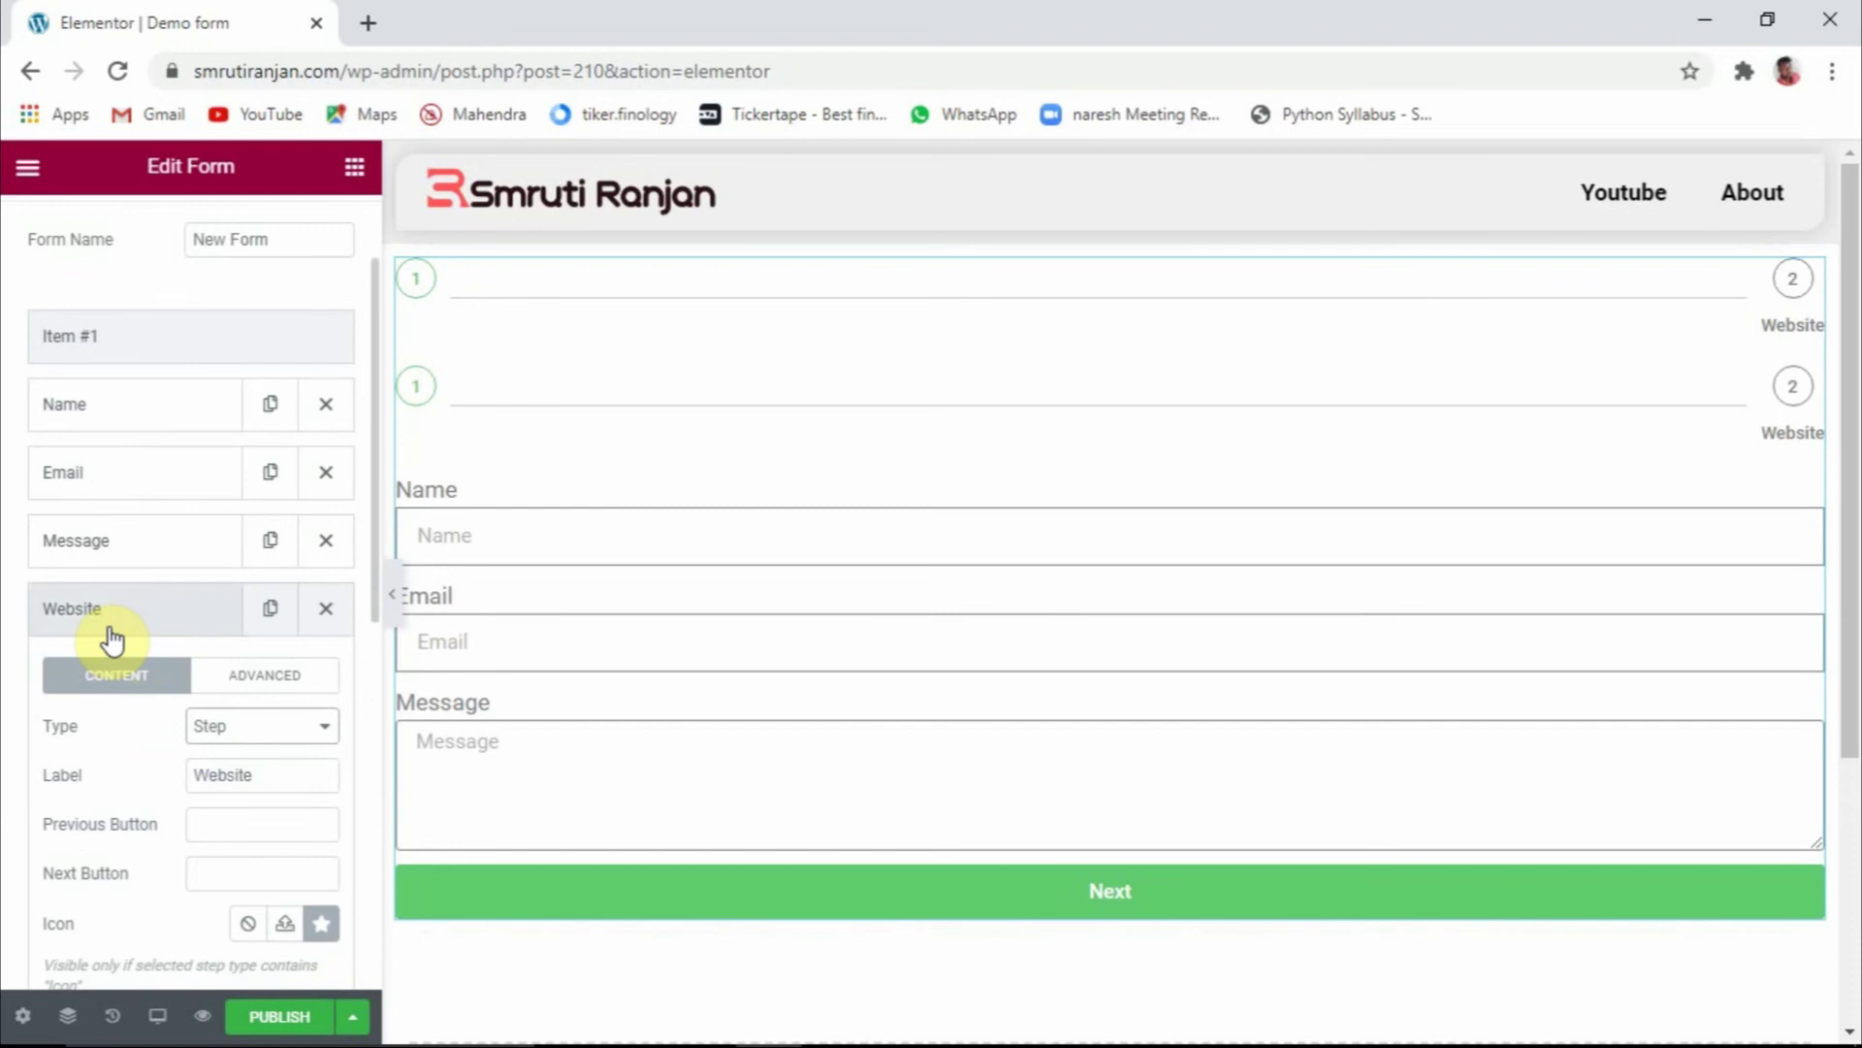
{"action": "scroll", "coordinate": [112, 633], "scroll_direction": "down", "scroll_amount": 5}
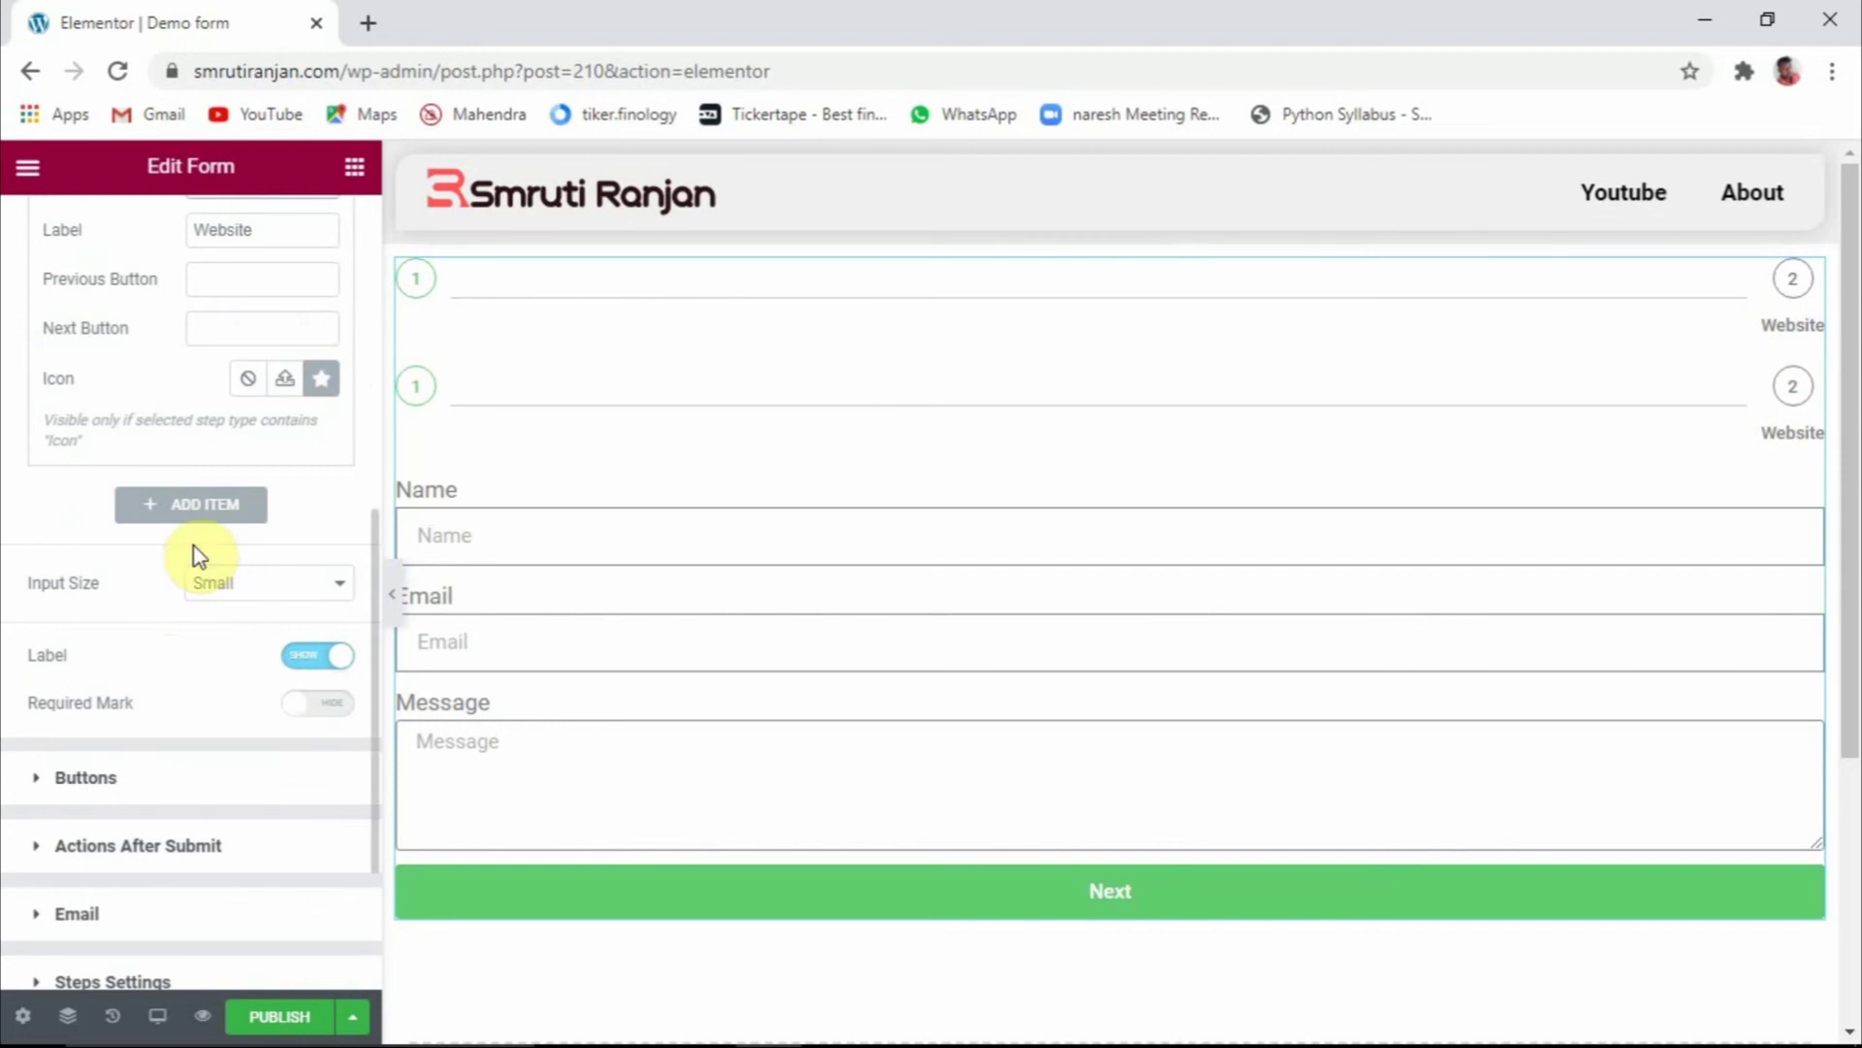
{"action": "scroll", "coordinate": [715, 659], "scroll_direction": "down", "scroll_amount": 4}
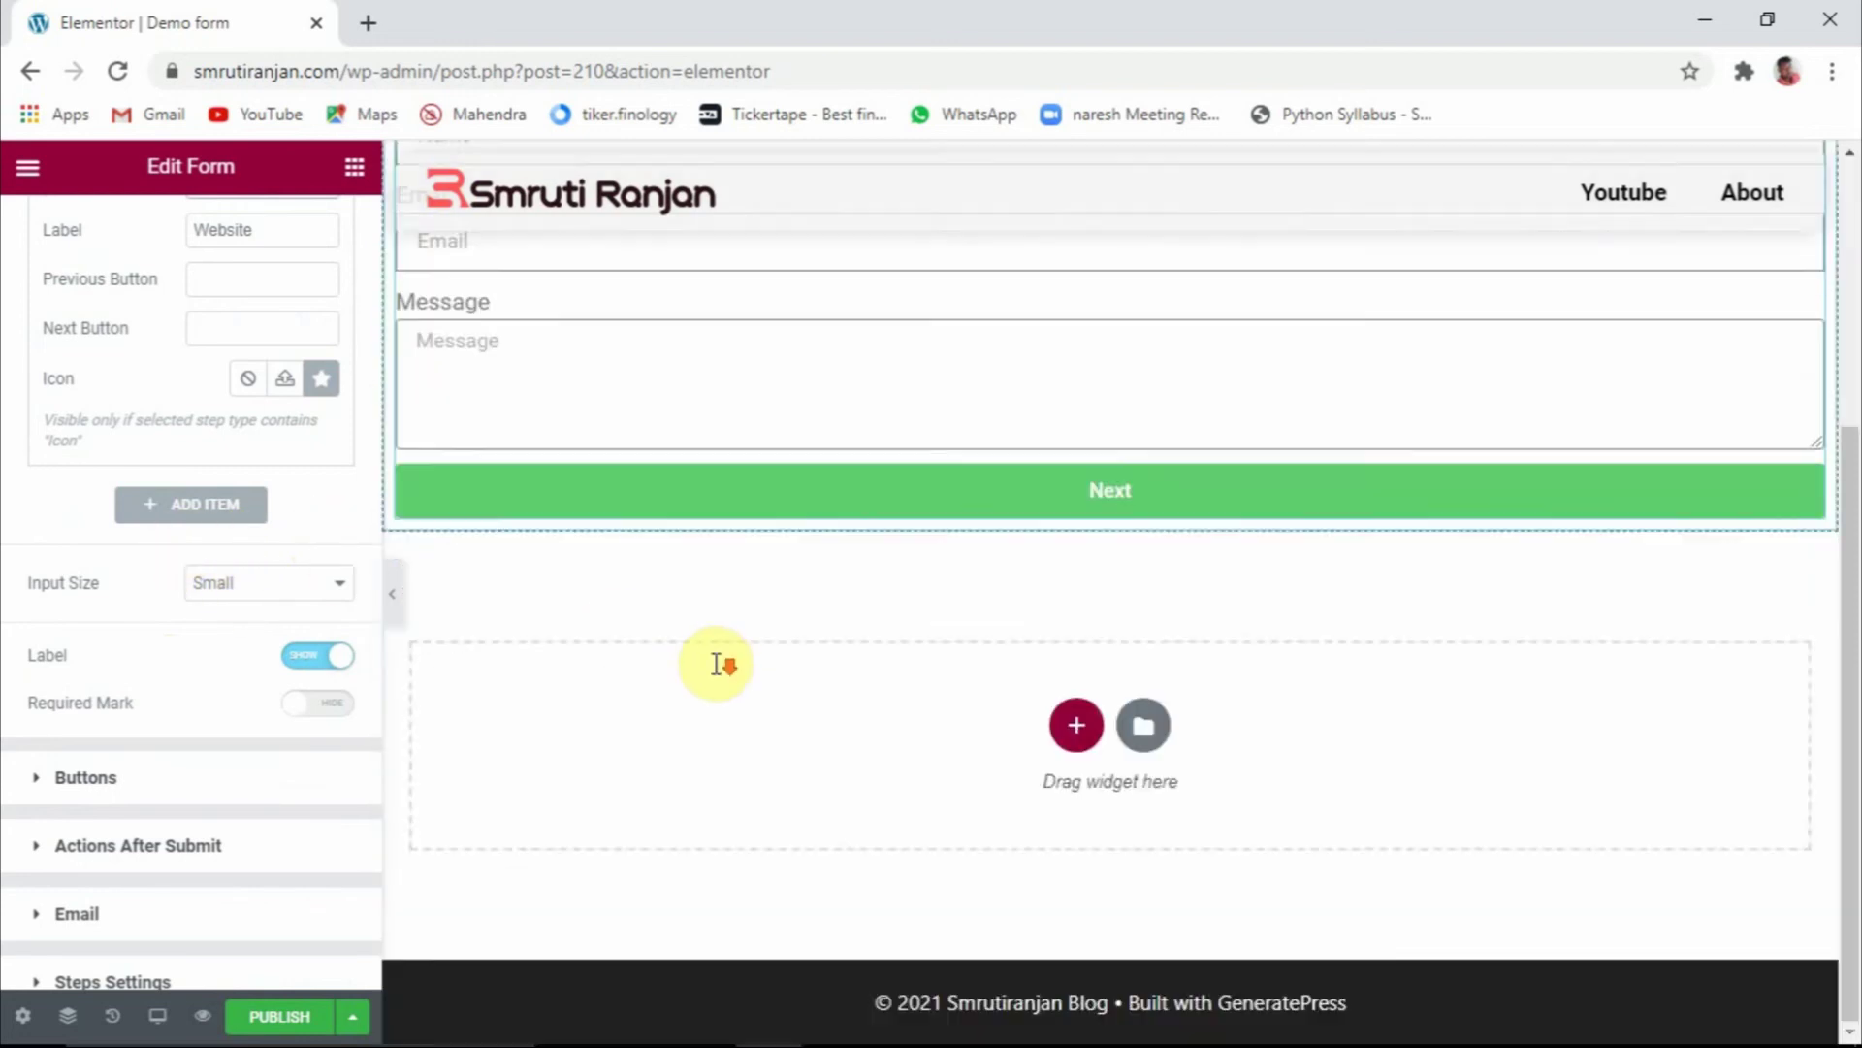
{"action": "scroll", "coordinate": [714, 665], "scroll_direction": "up", "scroll_amount": 4}
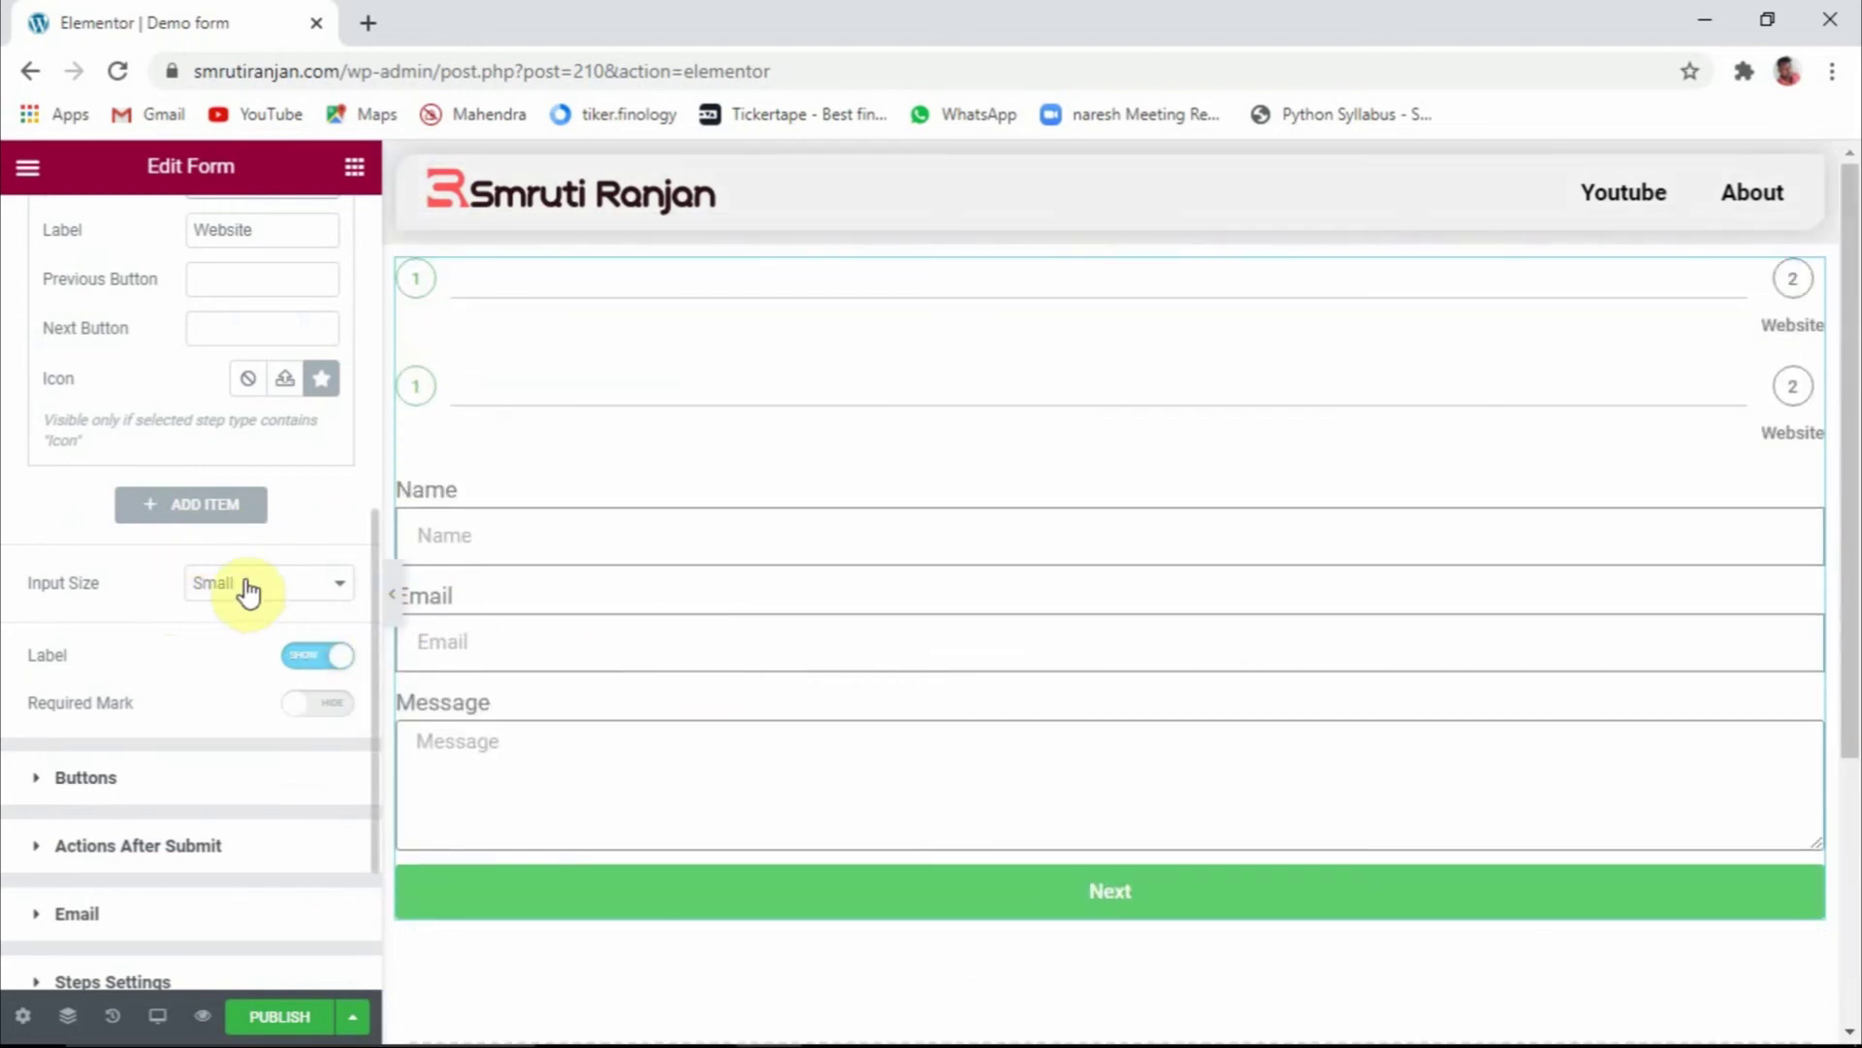
{"action": "left_click", "coordinate": [204, 514]}
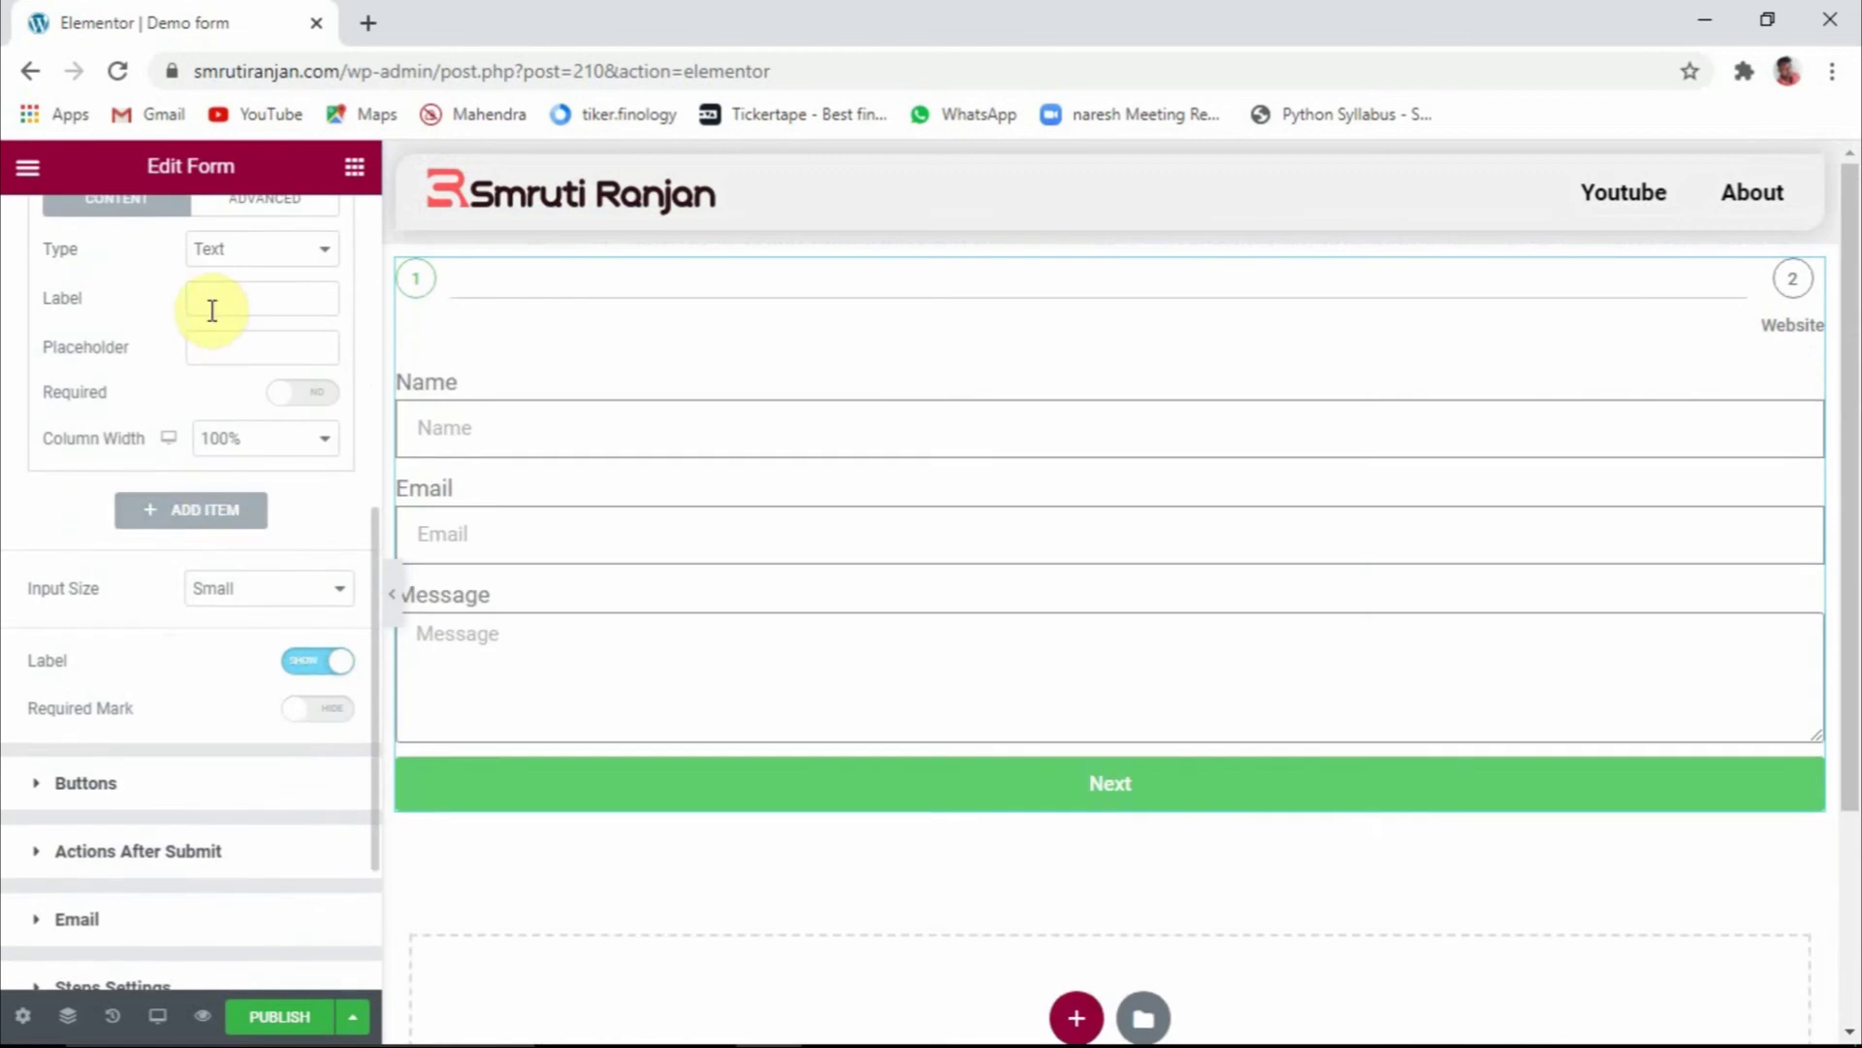
{"action": "scroll", "coordinate": [212, 546], "scroll_direction": "up", "scroll_amount": 4}
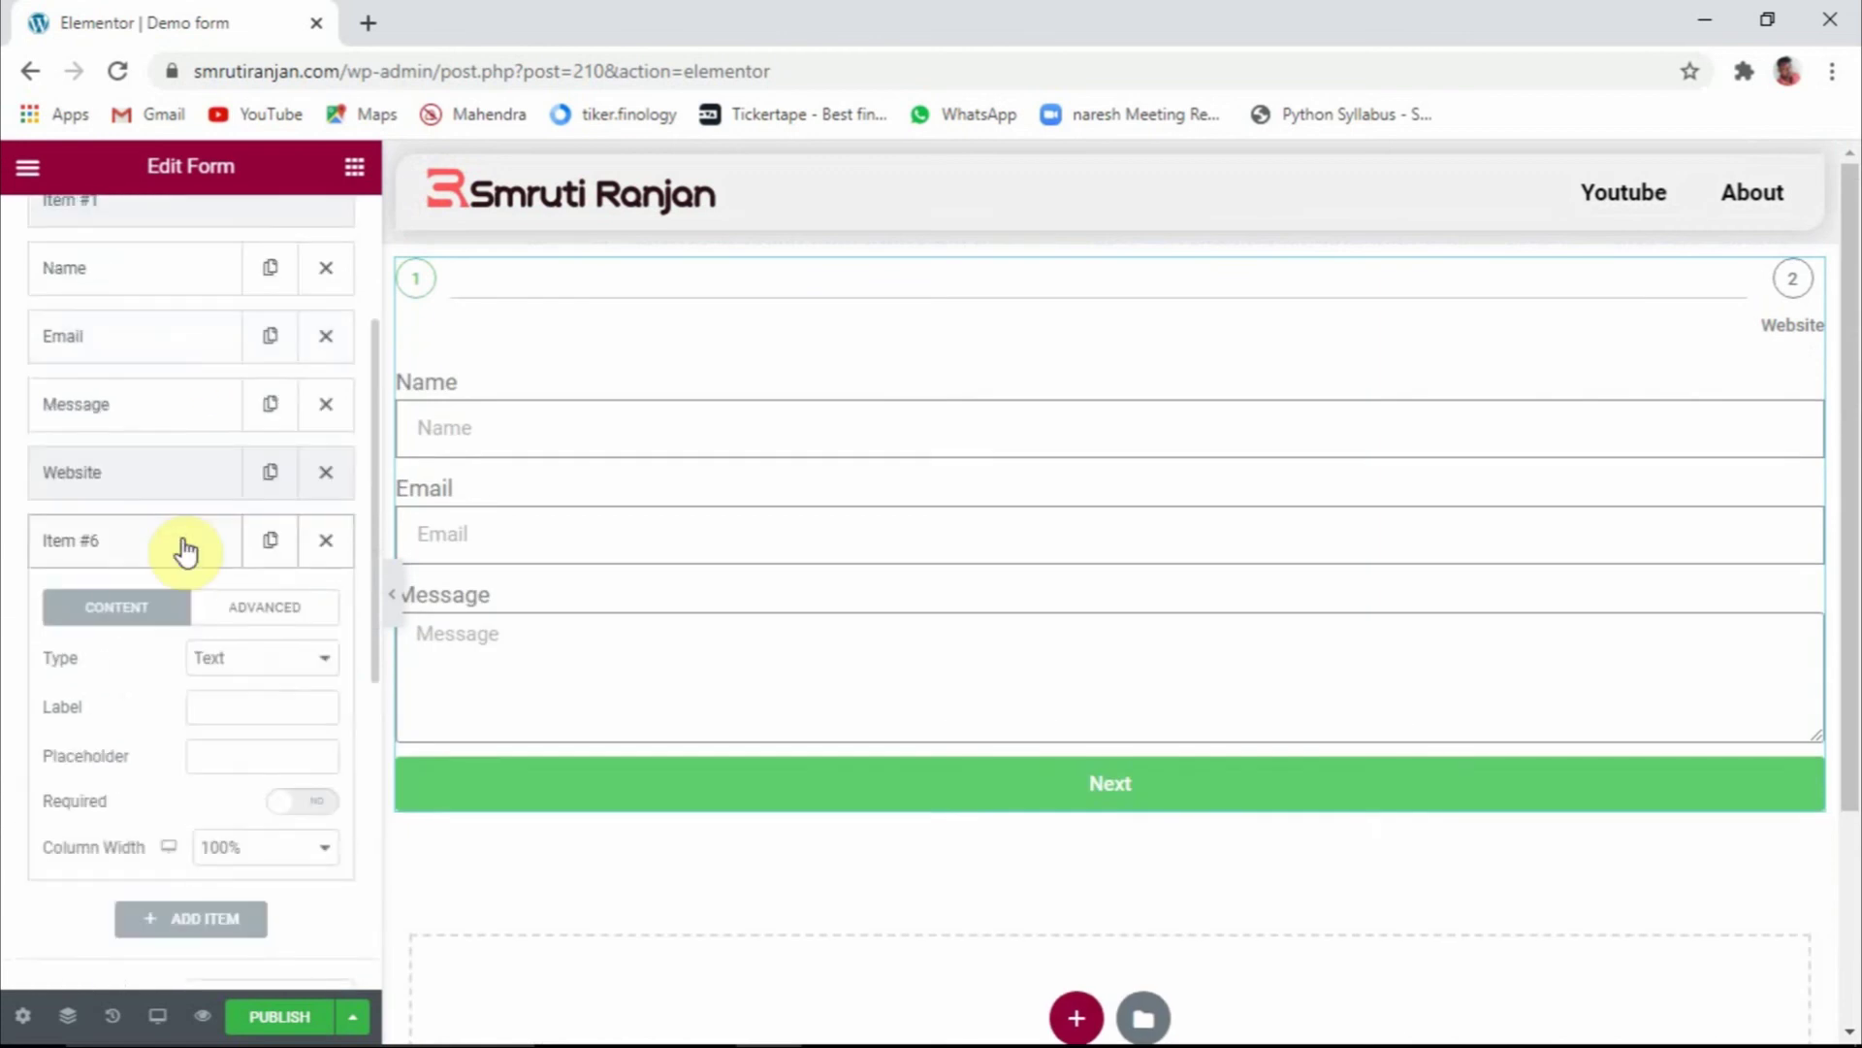
Preview the form without the editing panel, fill in a sample name, email and the message "vfvfbf", and advance to the second step
{"action": "left_click", "coordinate": [397, 610]}
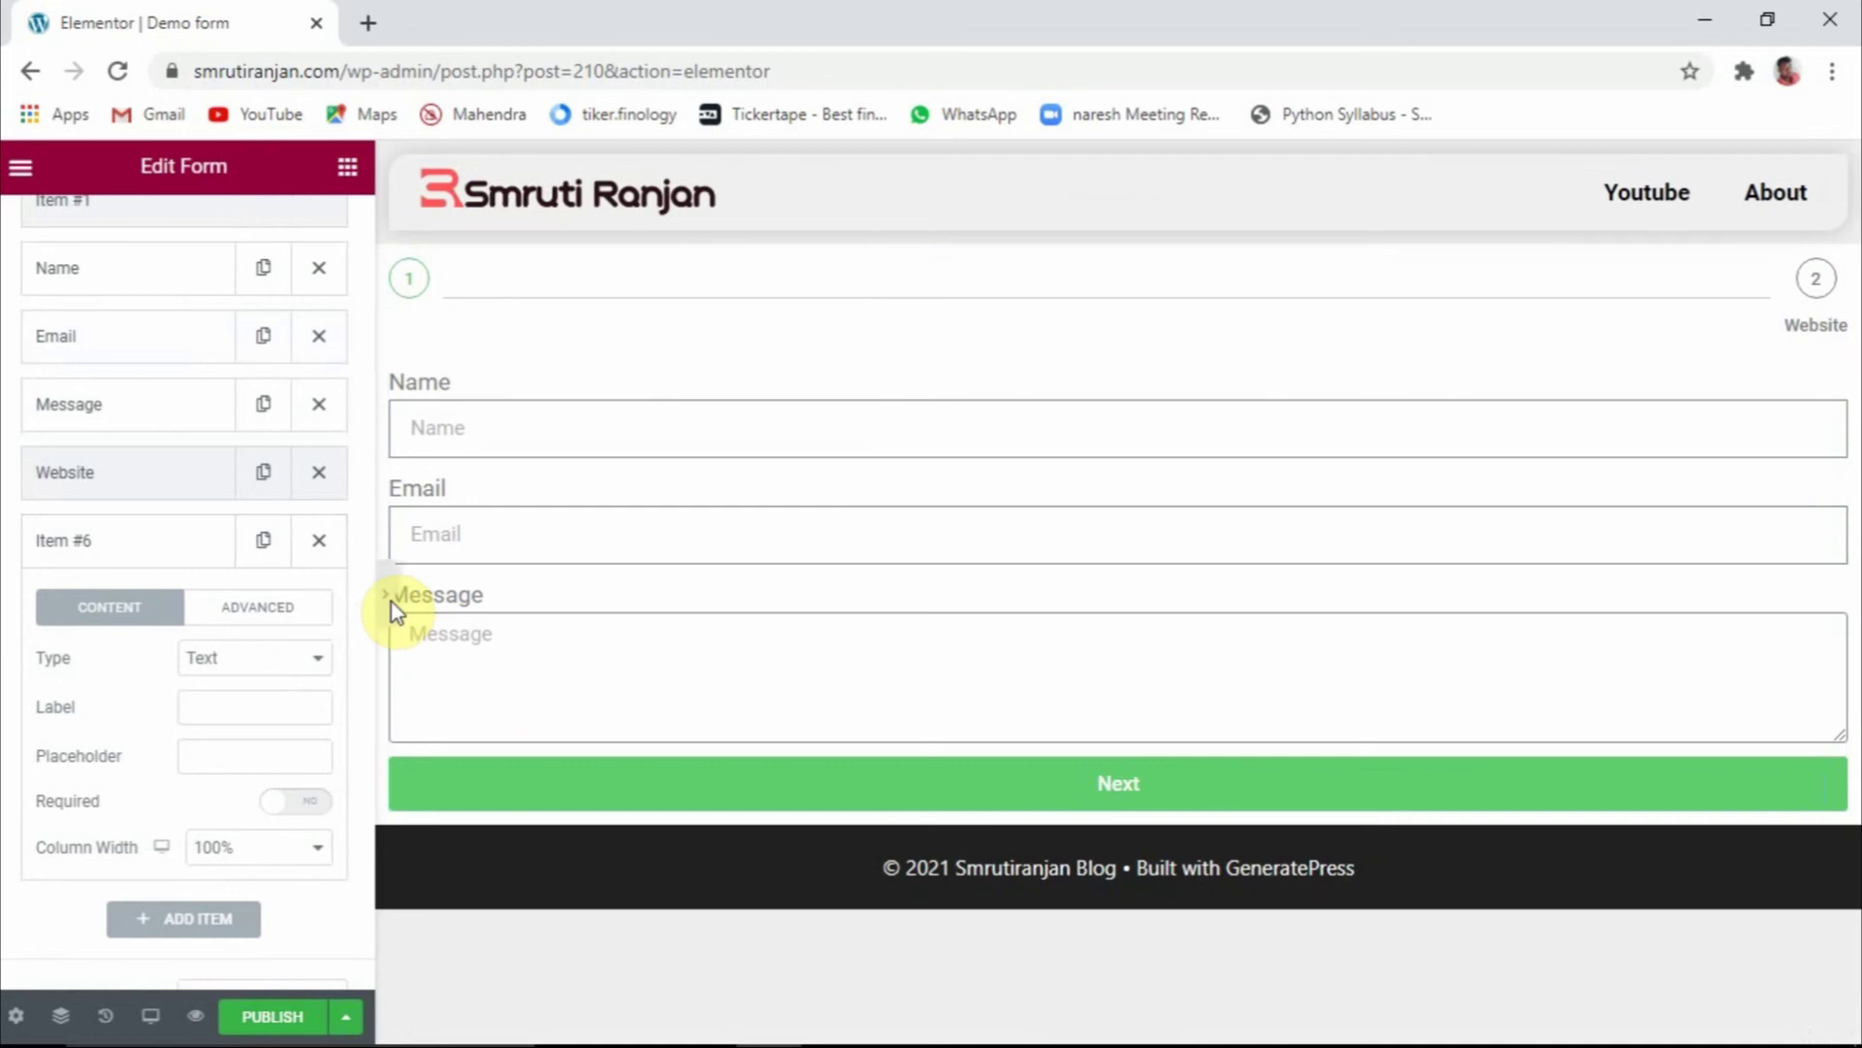
{"action": "left_click", "coordinate": [273, 434]}
{"action": "type", "text": "vfbfdbf"}
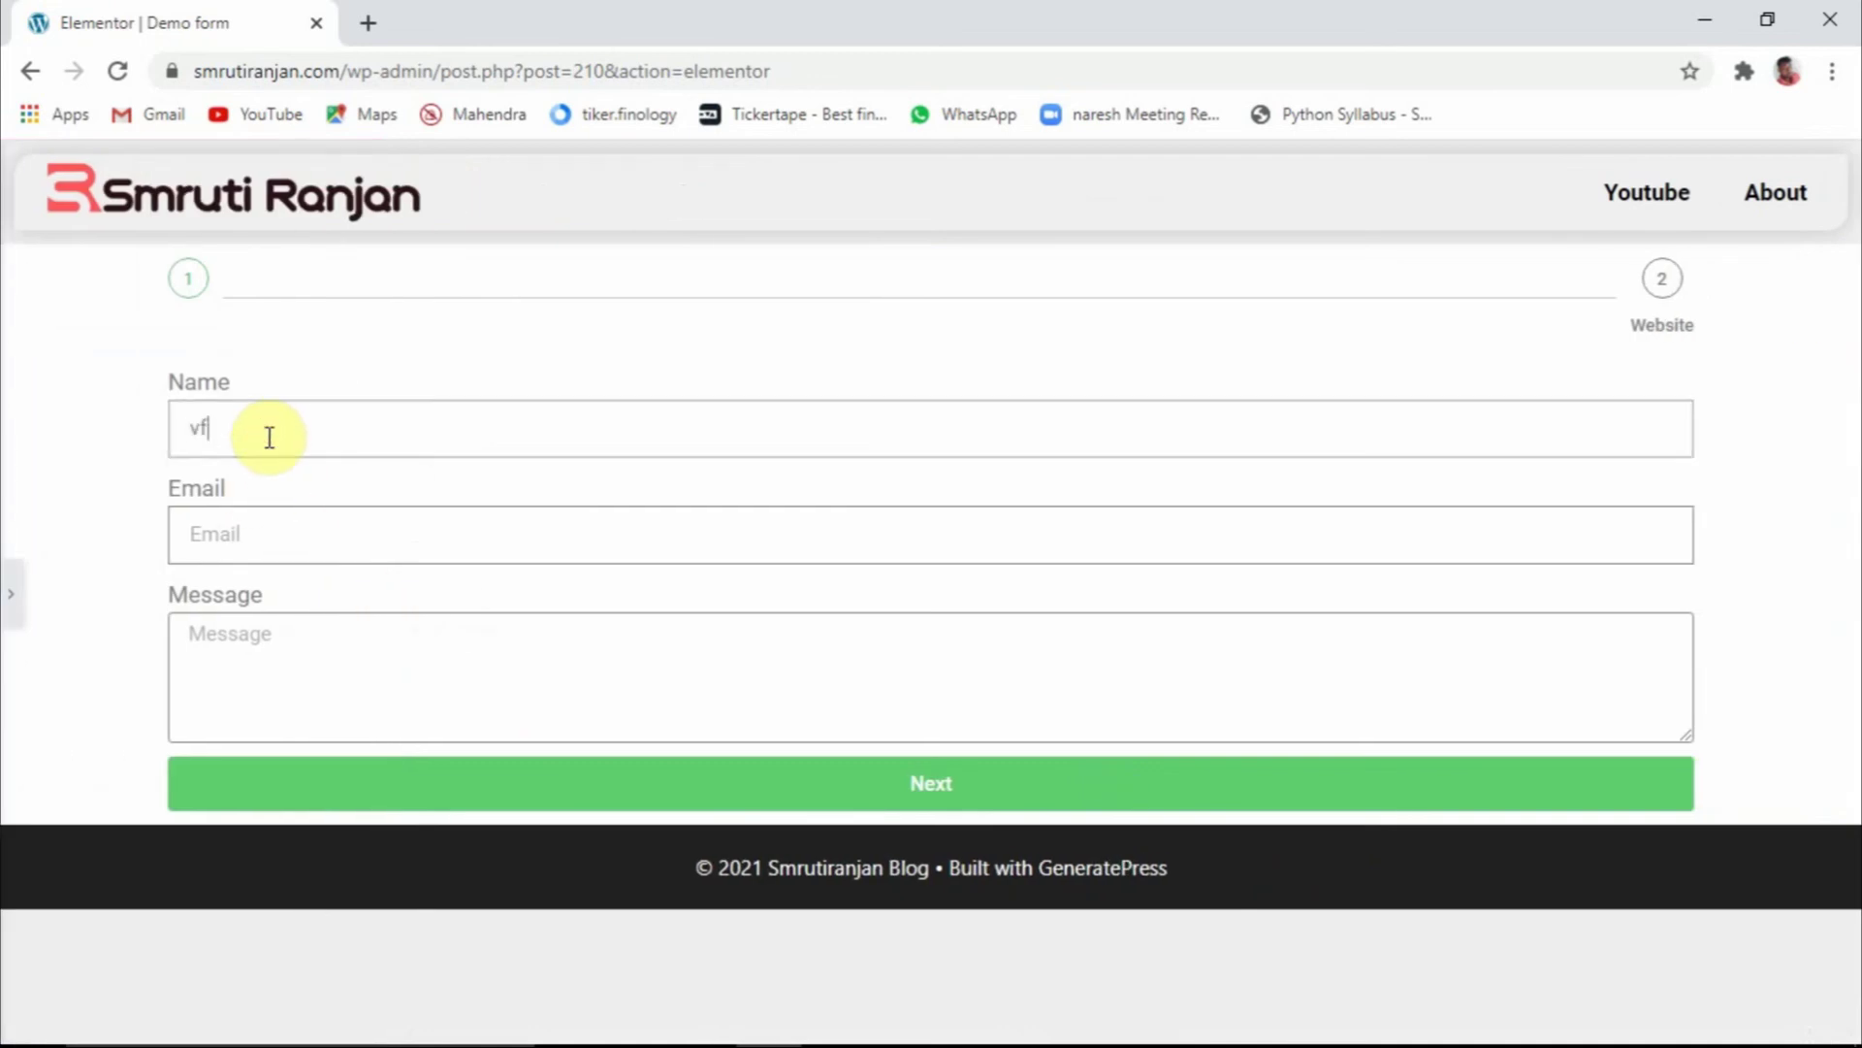
{"action": "left_click", "coordinate": [273, 543]}
{"action": "type", "text": "sfdsf"}
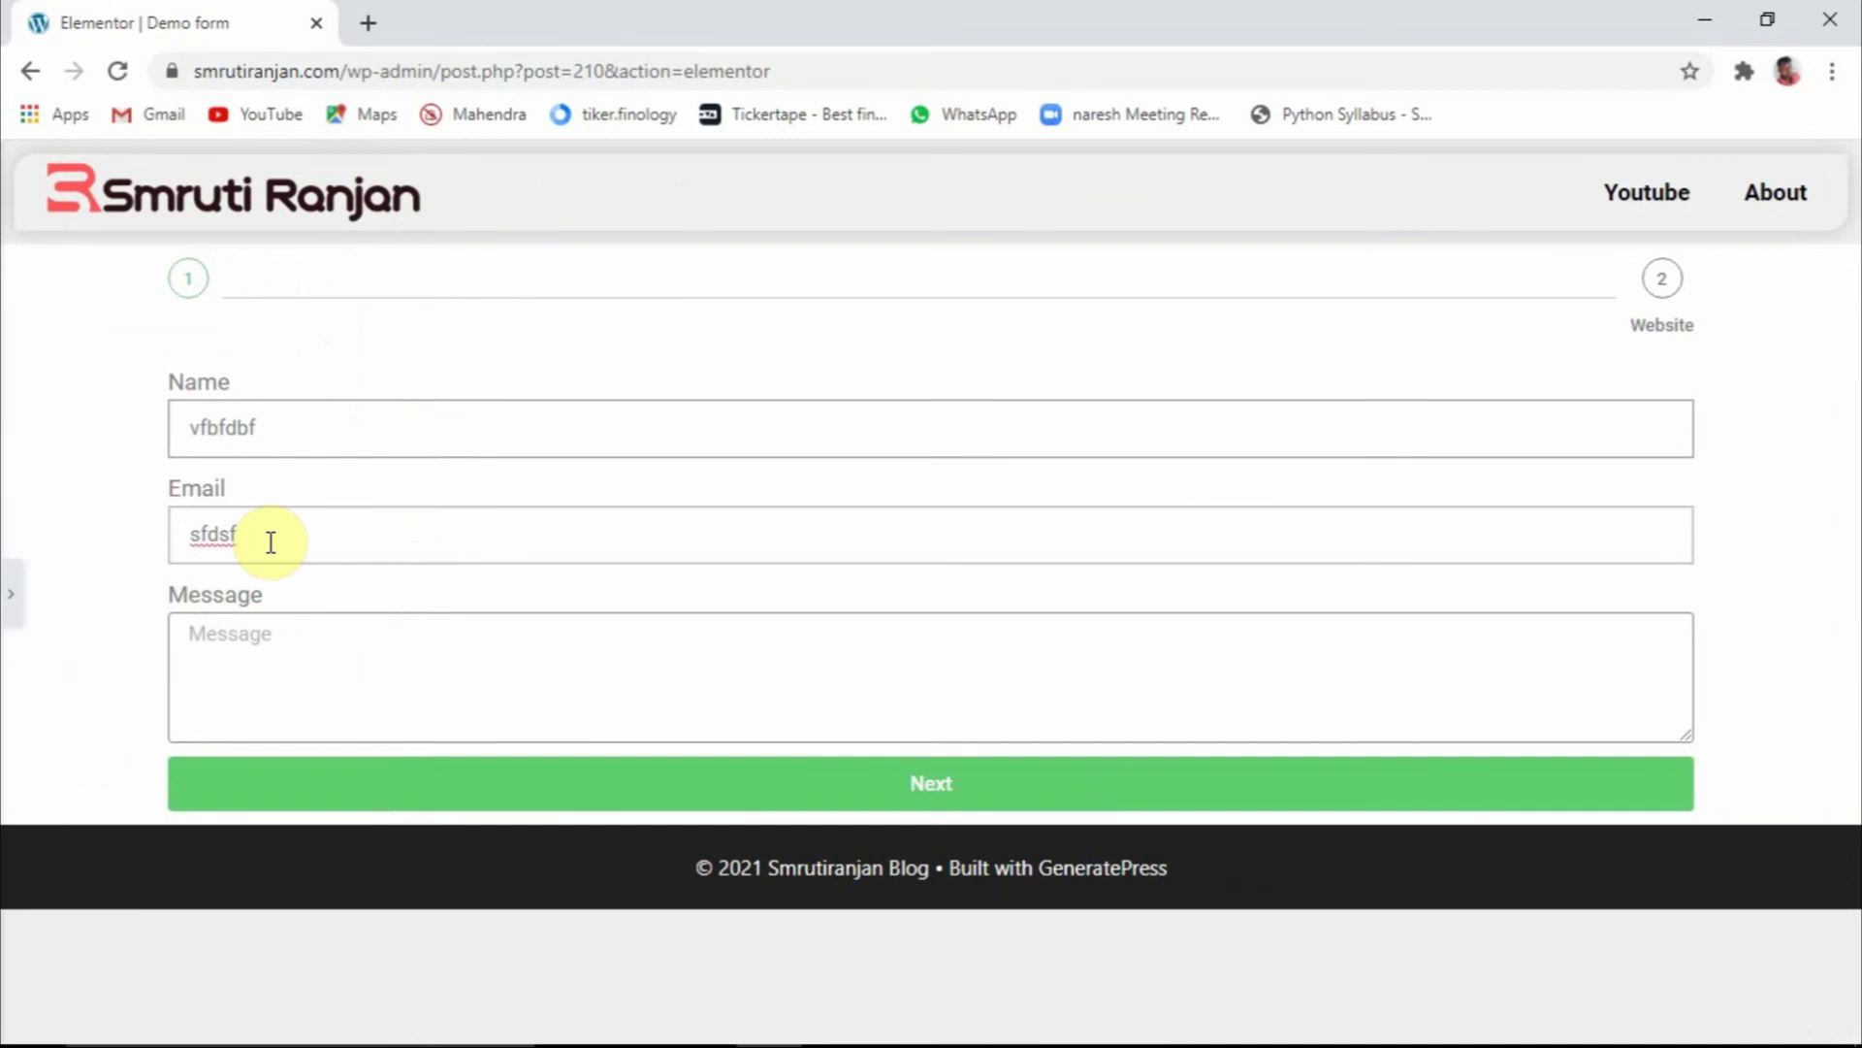
{"action": "type", "text": "@hfnbf.fbgf"}
{"action": "left_click", "coordinate": [315, 668]}
{"action": "type", "text": "vfvfbf"}
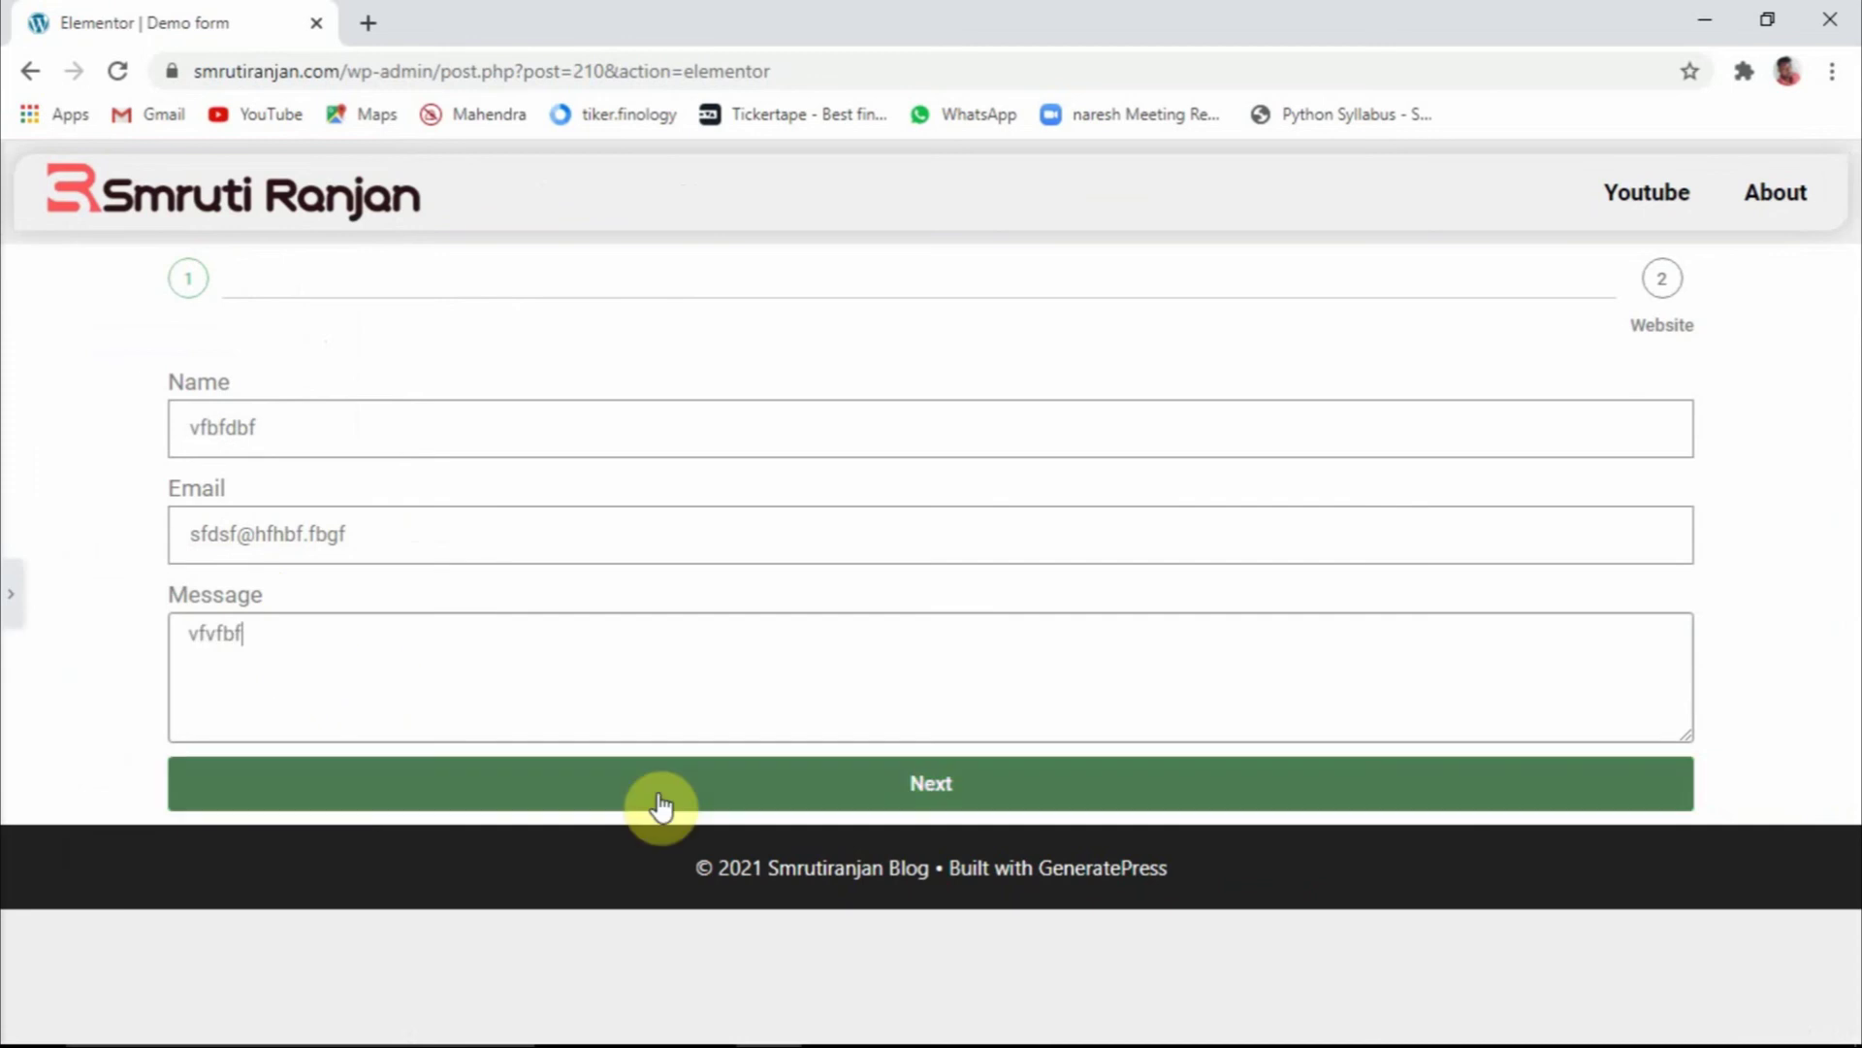
{"action": "left_click", "coordinate": [811, 803]}
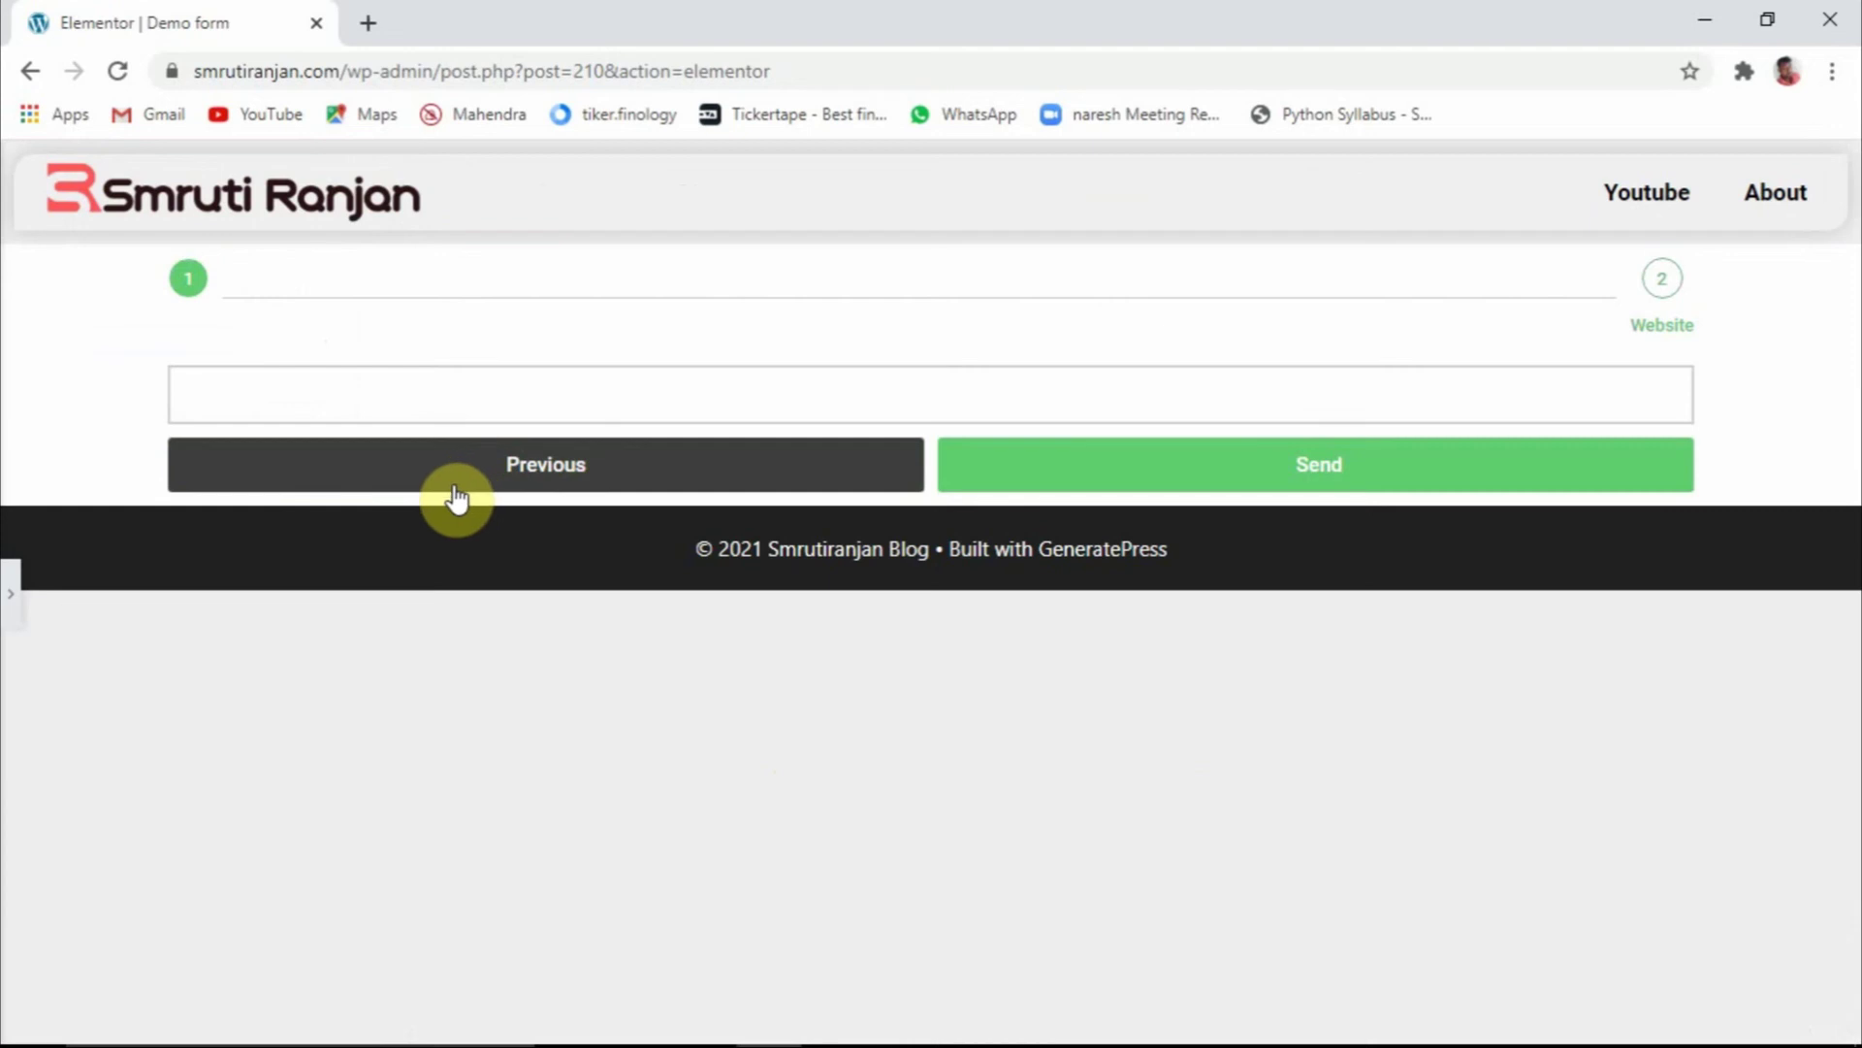
Return to the editing panel and label the new Text item "fg"
{"action": "left_click", "coordinate": [8, 574]}
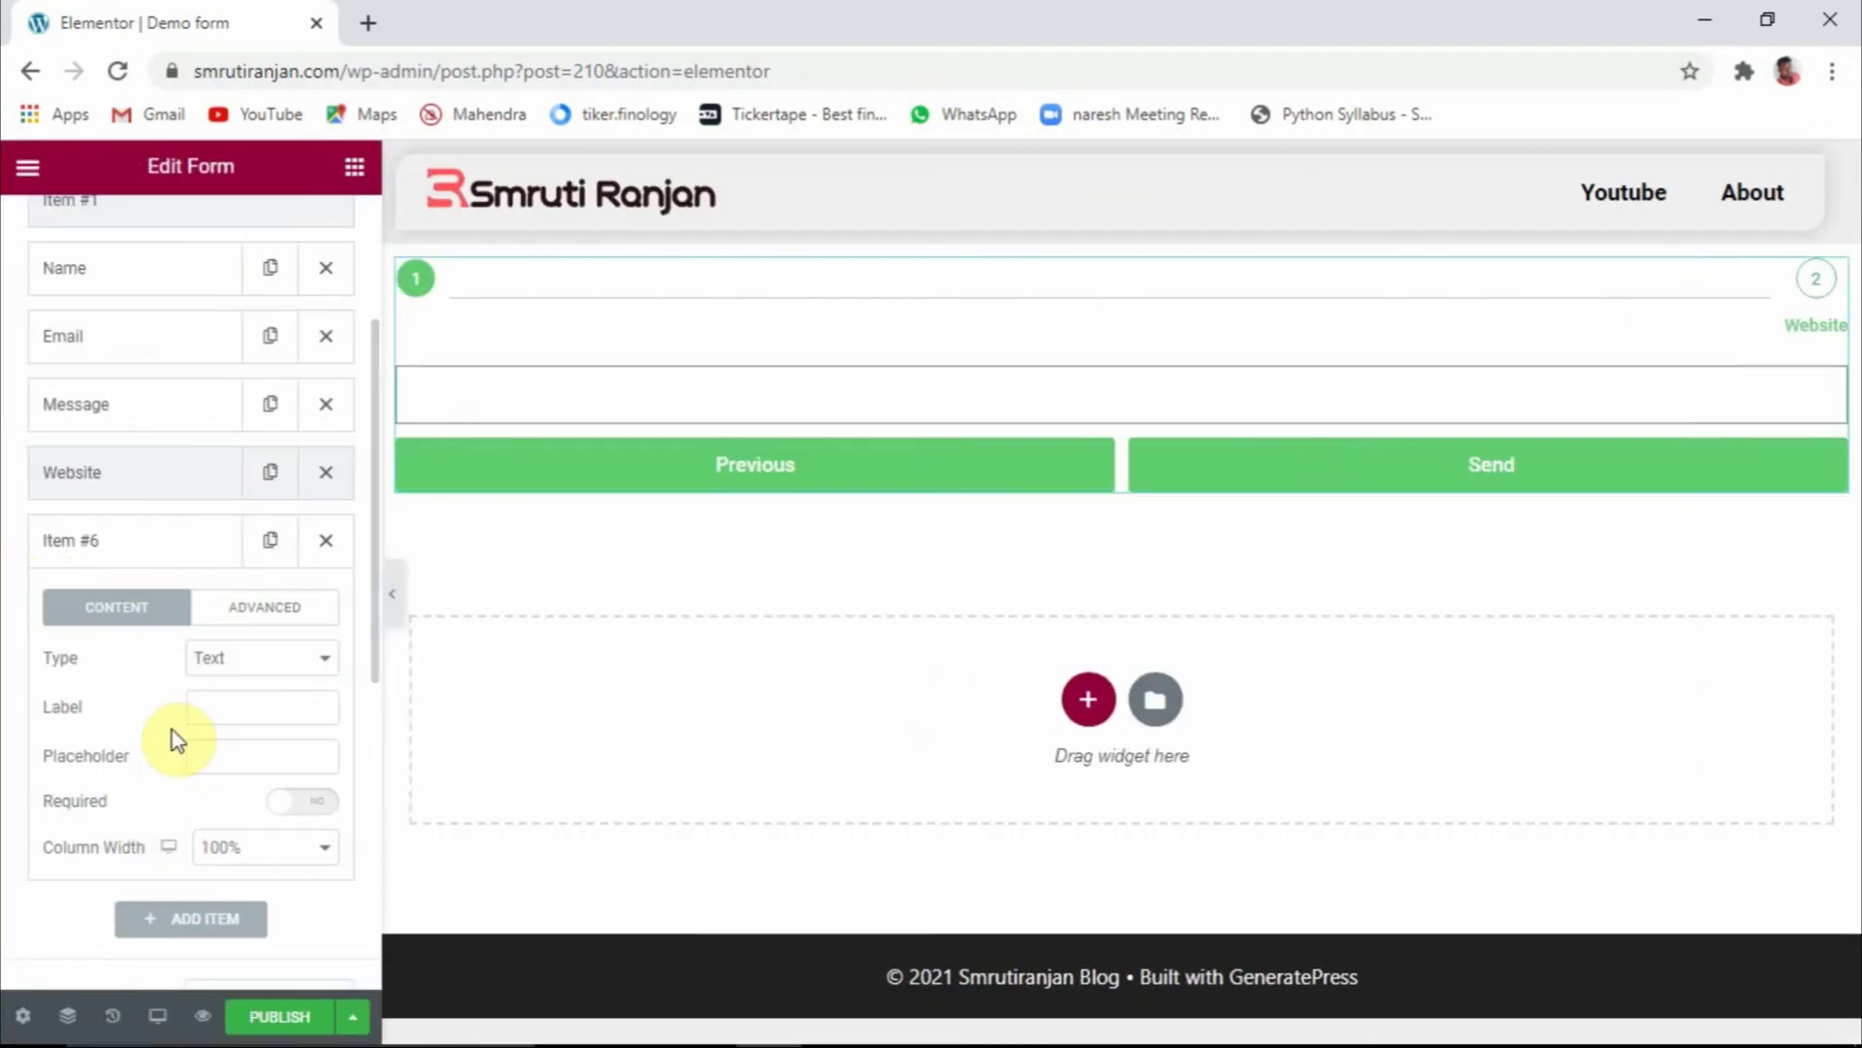
{"action": "left_click", "coordinate": [211, 701]}
{"action": "type", "text": "fg"}
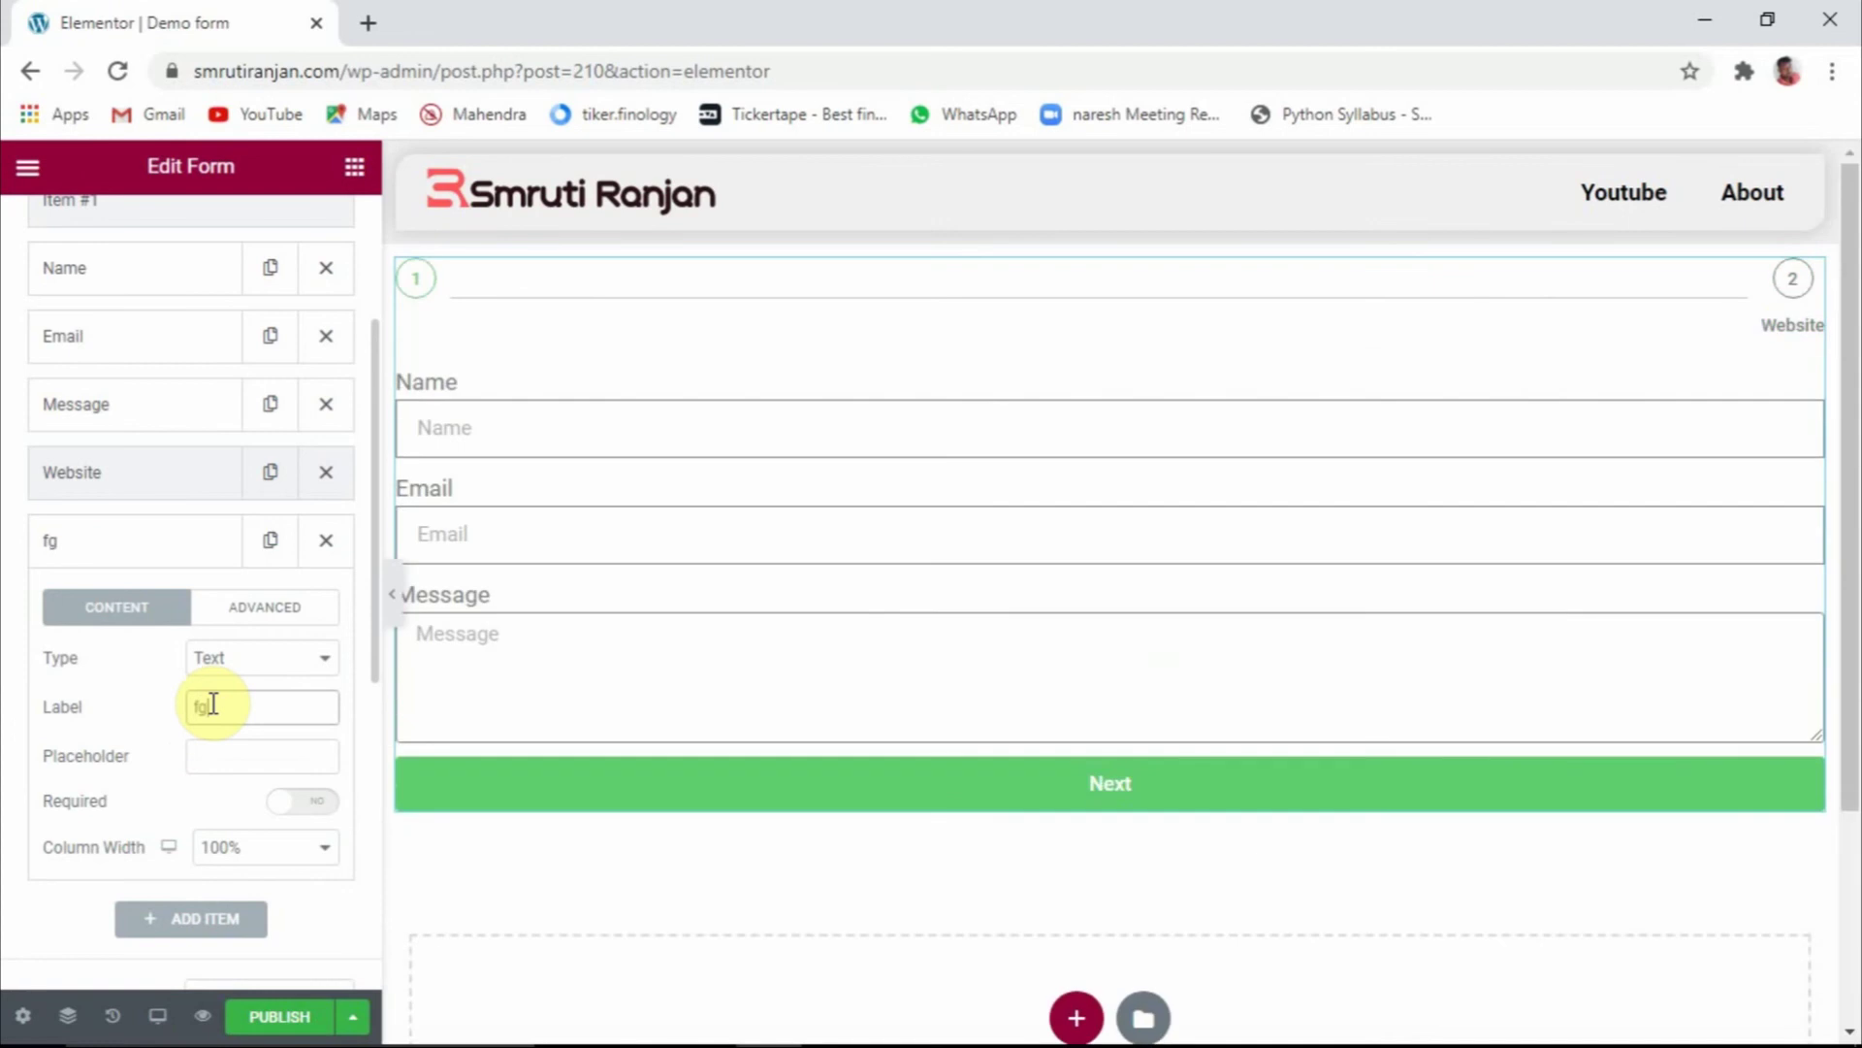
Test the multi-step form again with a name, an email and the message "fdfk", advancing to the step with the fg field
{"action": "left_click", "coordinate": [392, 595]}
{"action": "left_click", "coordinate": [482, 417]}
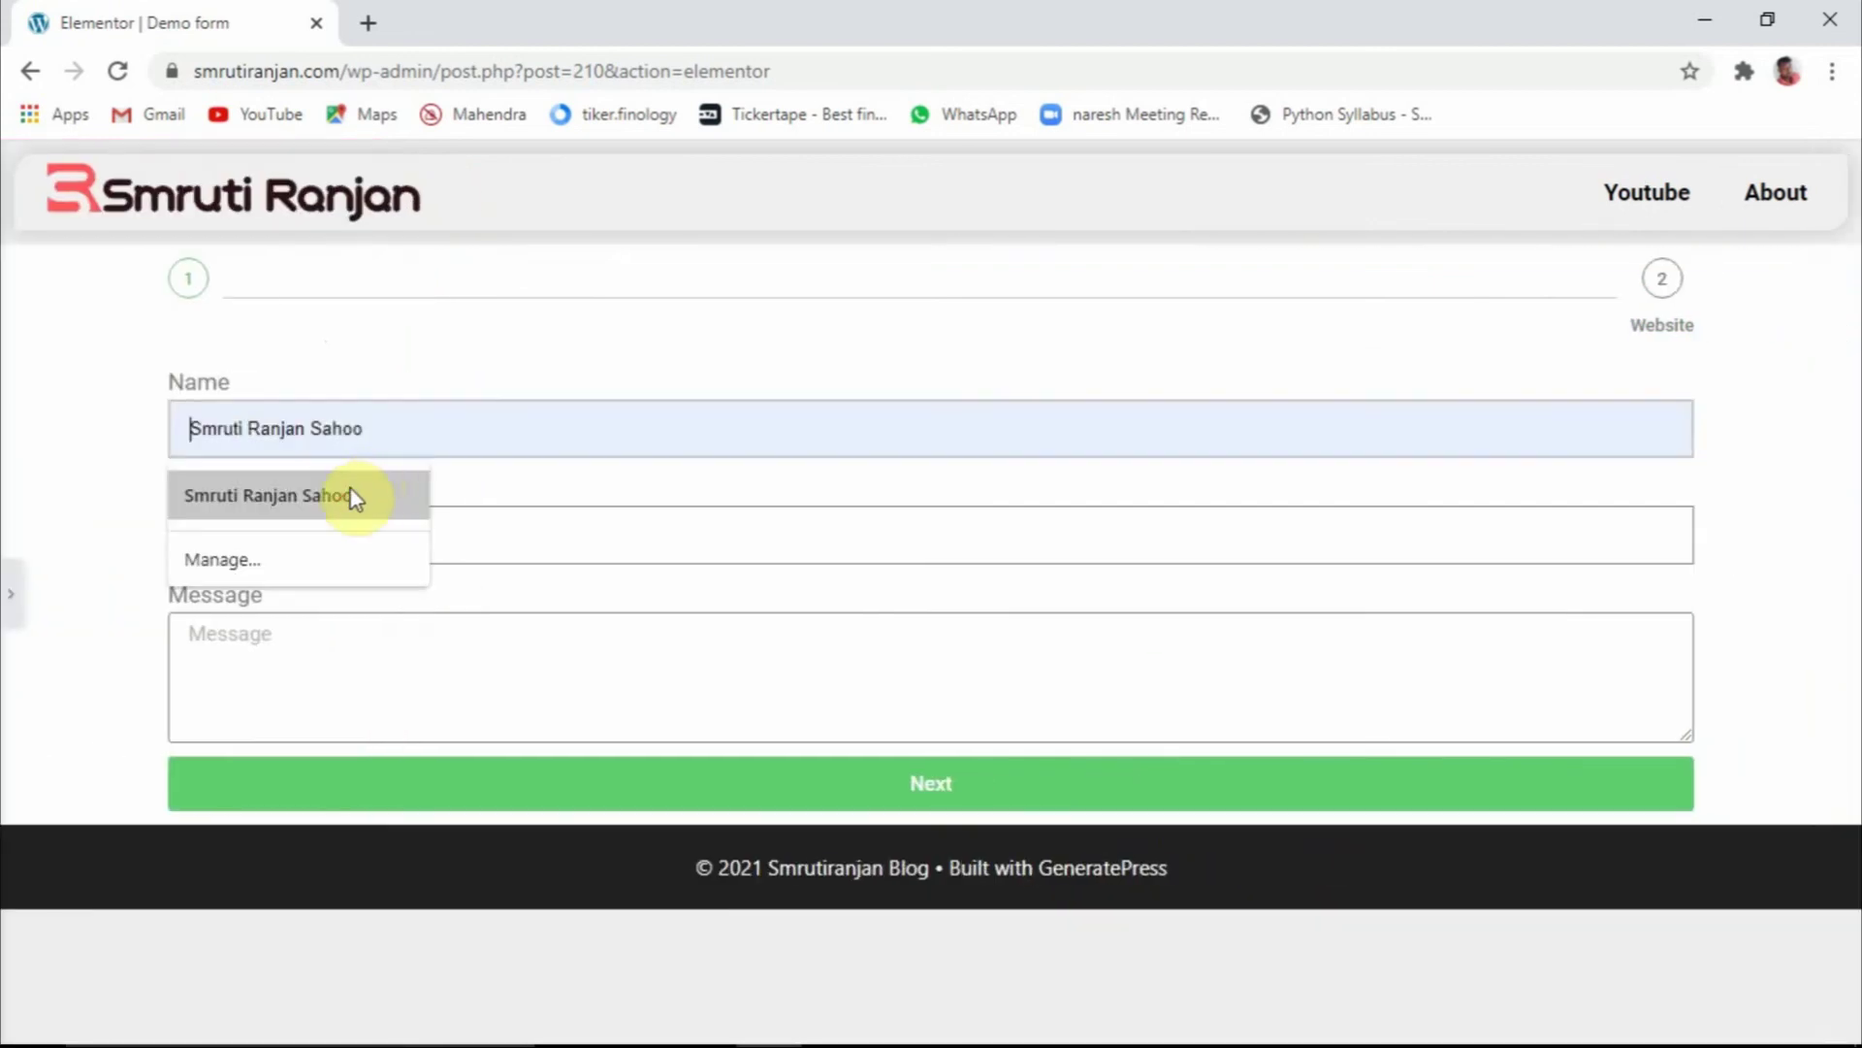
{"action": "left_click", "coordinate": [351, 488]}
{"action": "left_click", "coordinate": [333, 539]}
{"action": "type", "text": "fzv"}
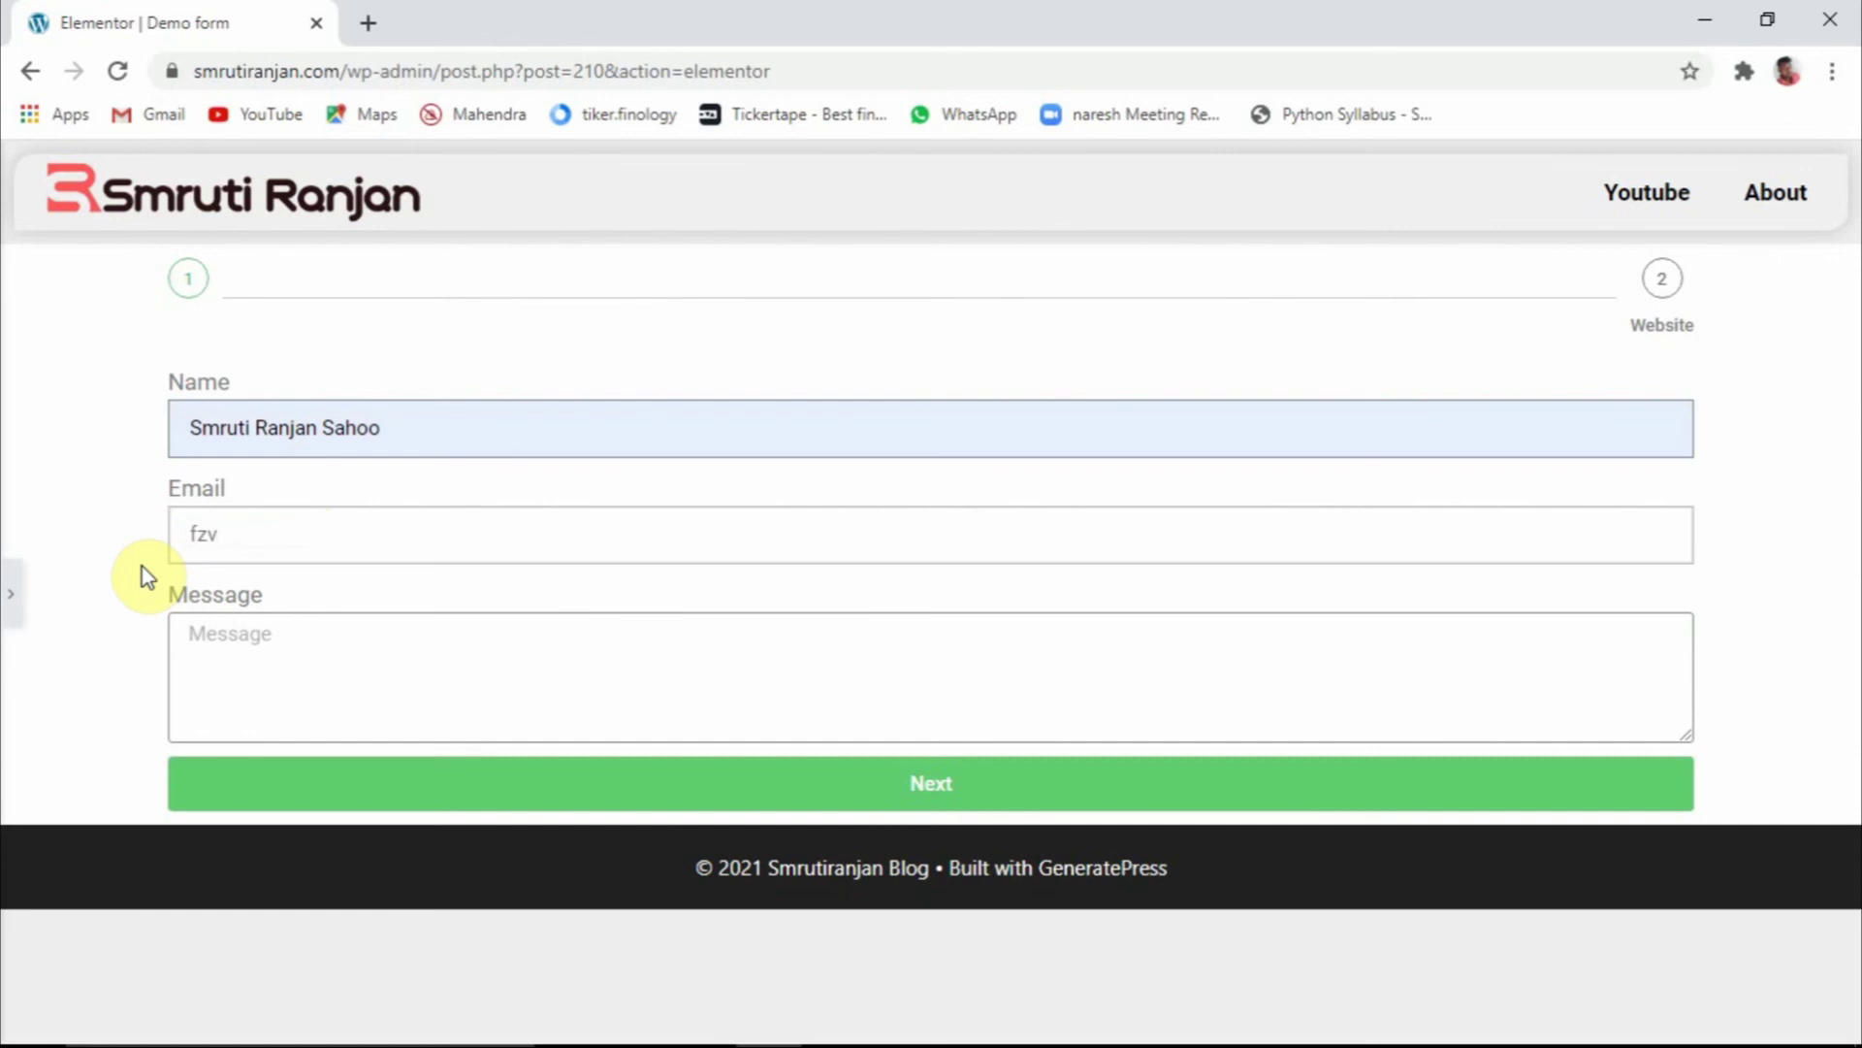
{"action": "type", "text": "#hu.gvf"}
{"action": "left_click", "coordinate": [326, 633]}
{"action": "type", "text": "fdfk"}
{"action": "left_click", "coordinate": [932, 801]}
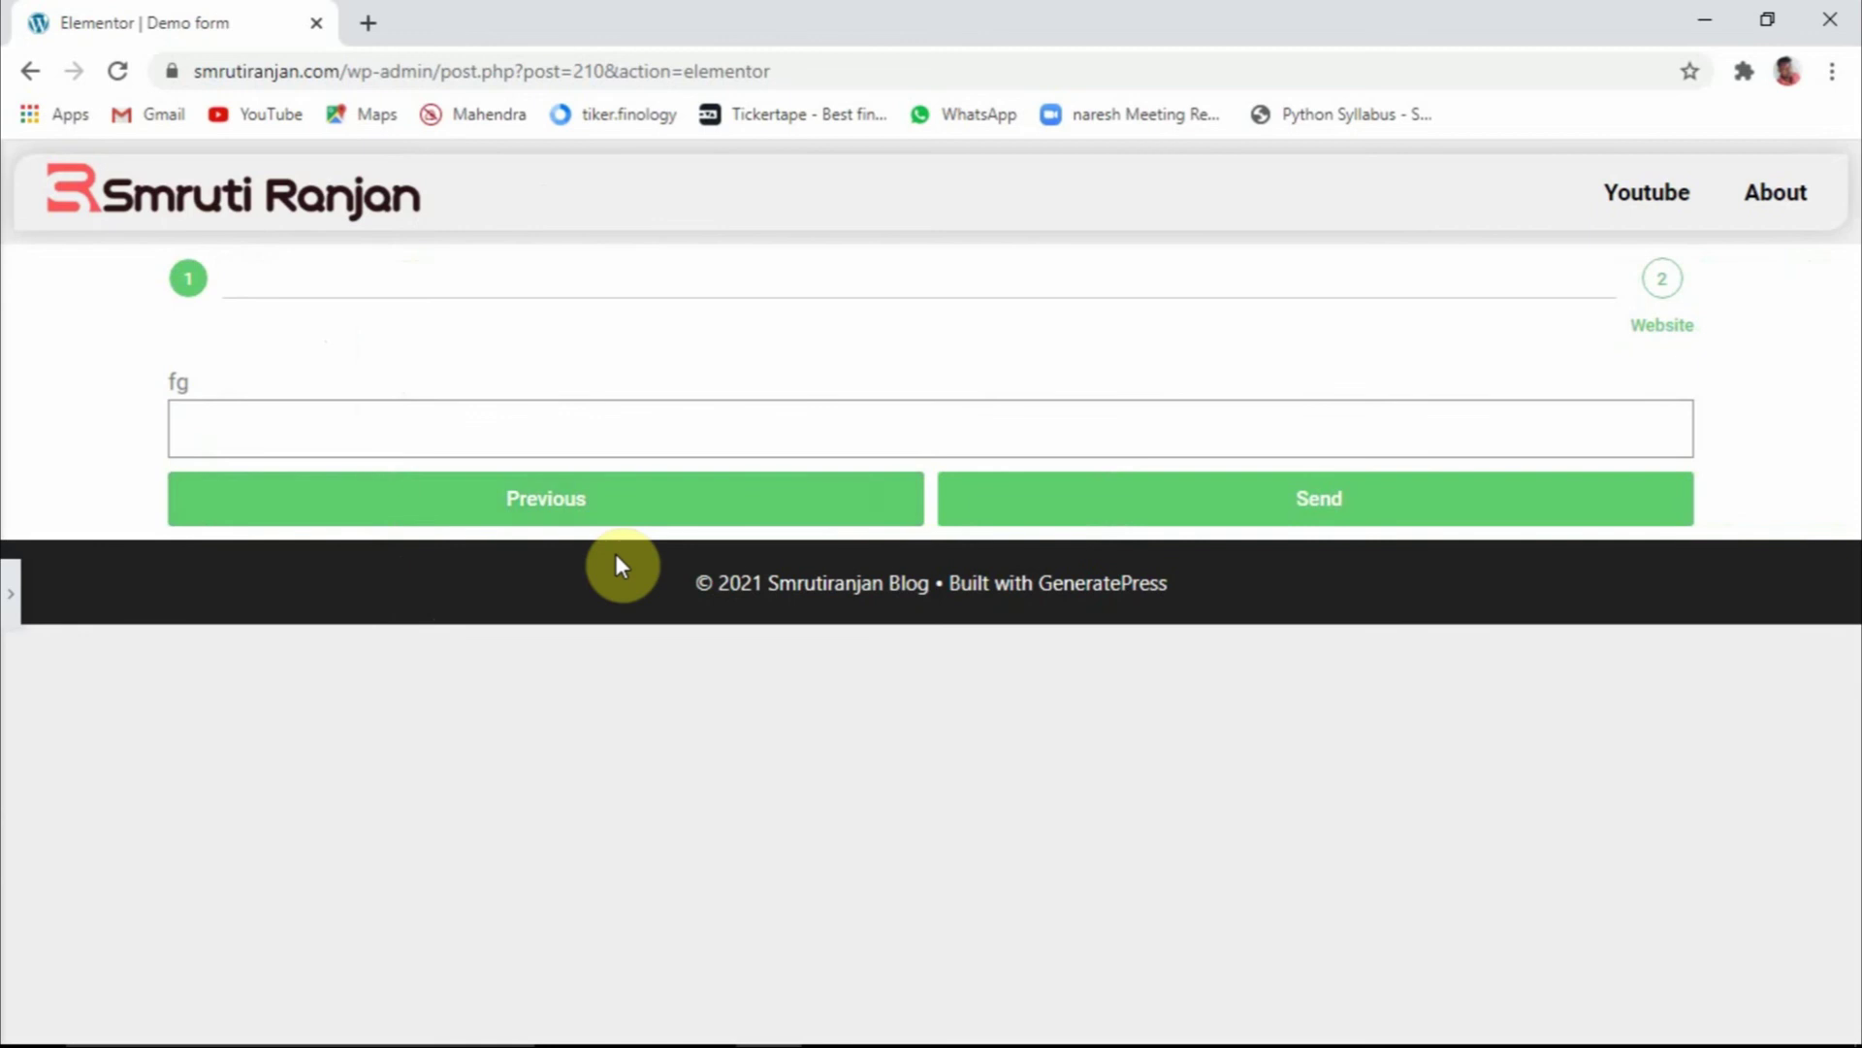
Bring back the editing panel and review the Website step's button and icon settings
{"action": "left_click", "coordinate": [10, 611]}
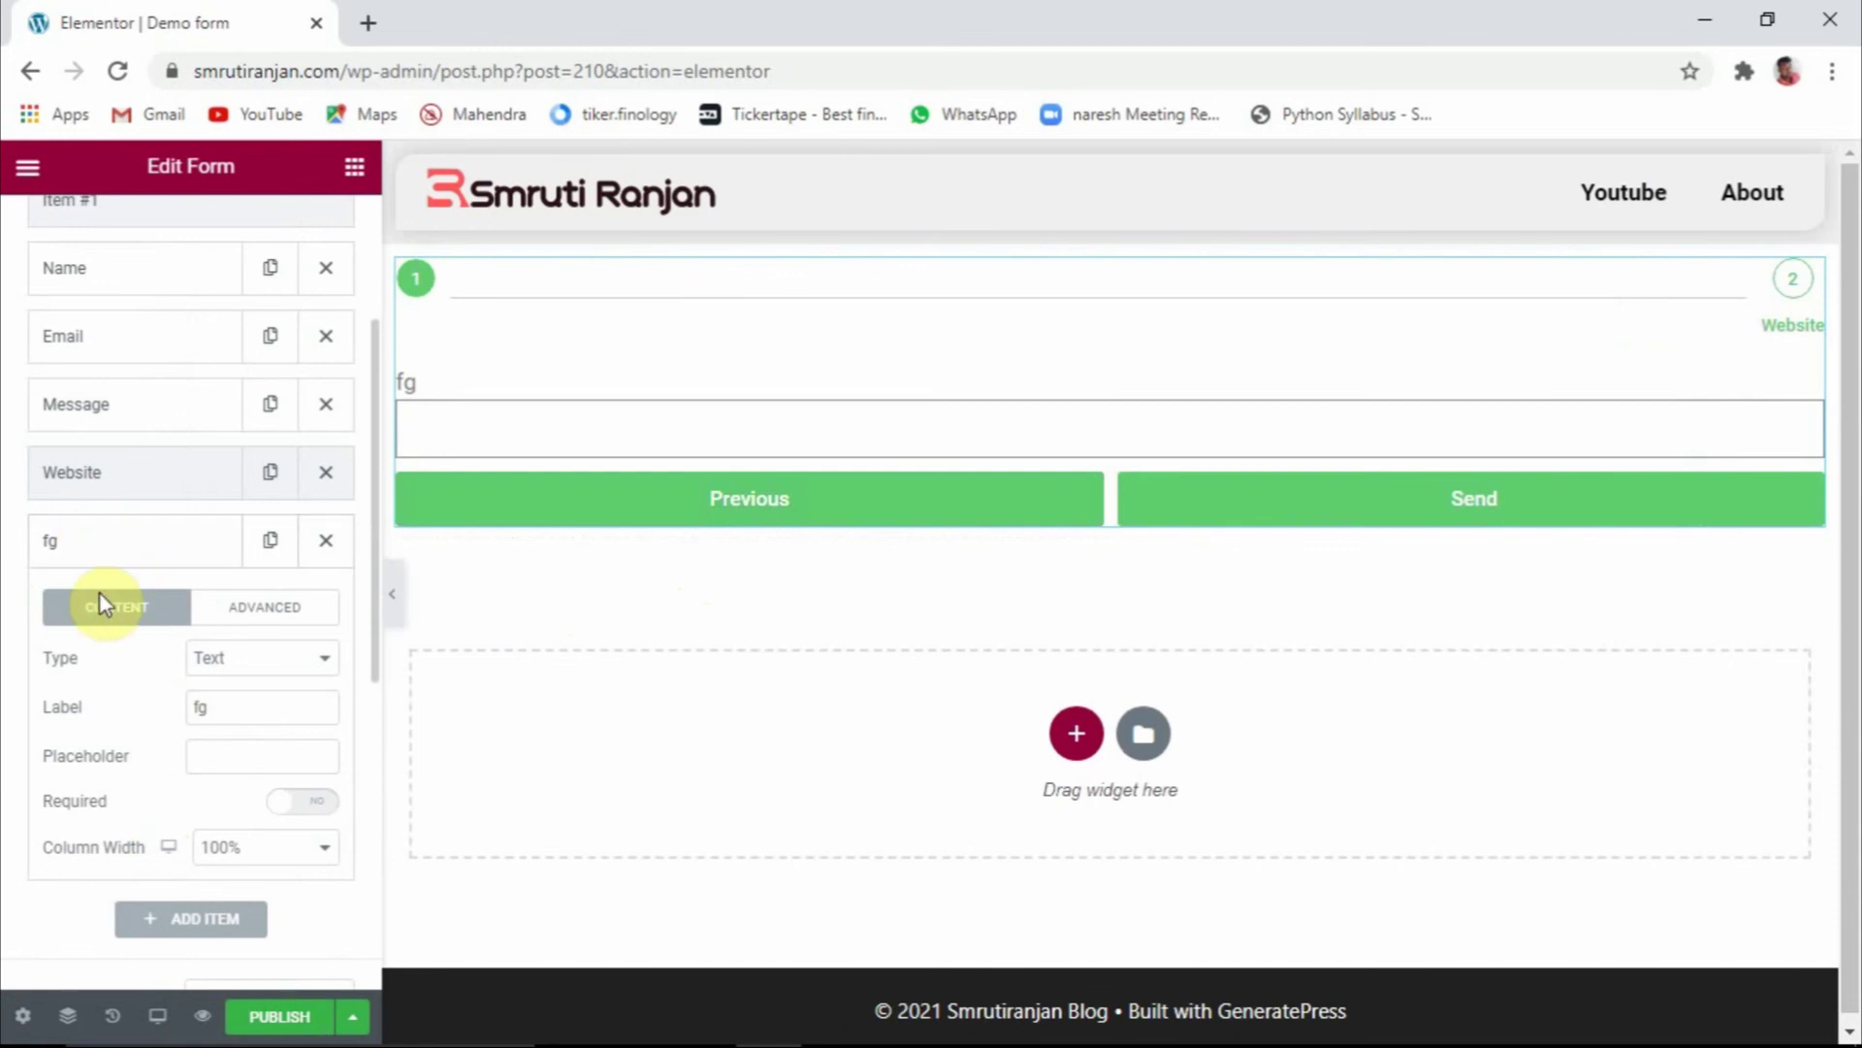
{"action": "left_click", "coordinate": [152, 472]}
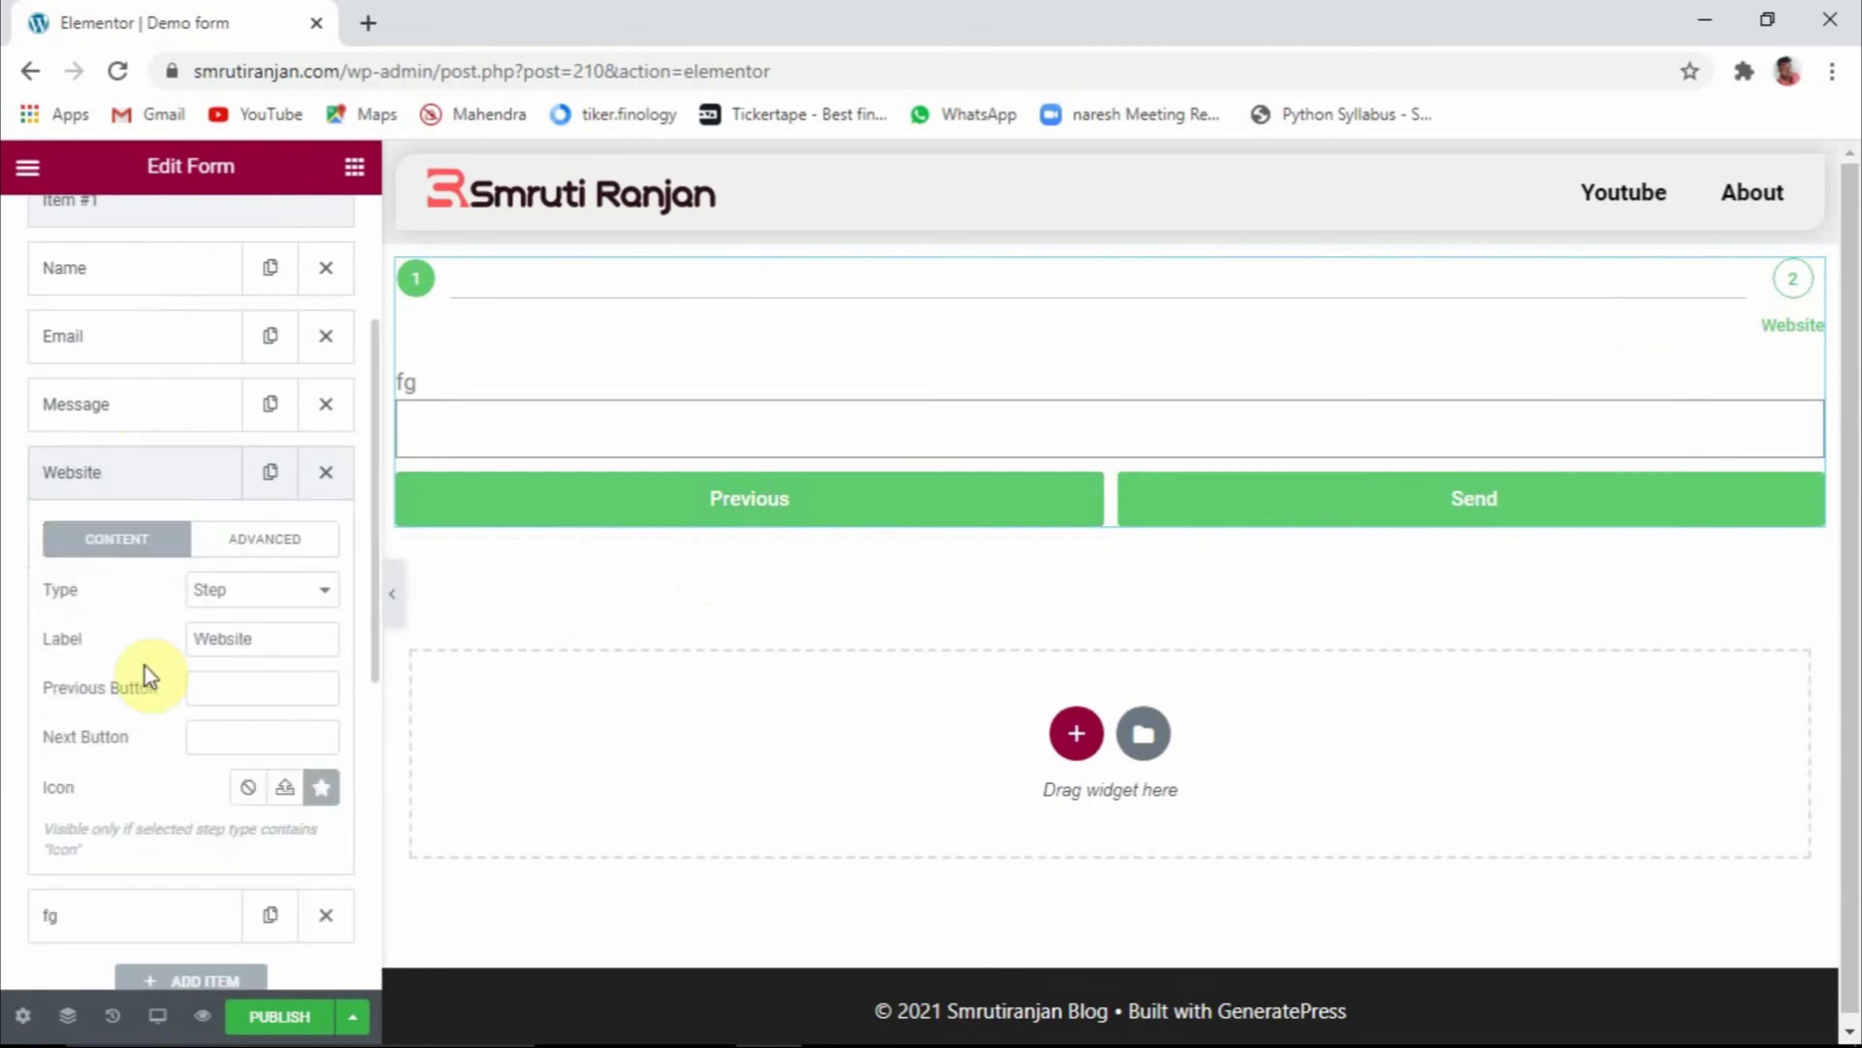
{"action": "scroll", "coordinate": [148, 674], "scroll_direction": "down", "scroll_amount": 1}
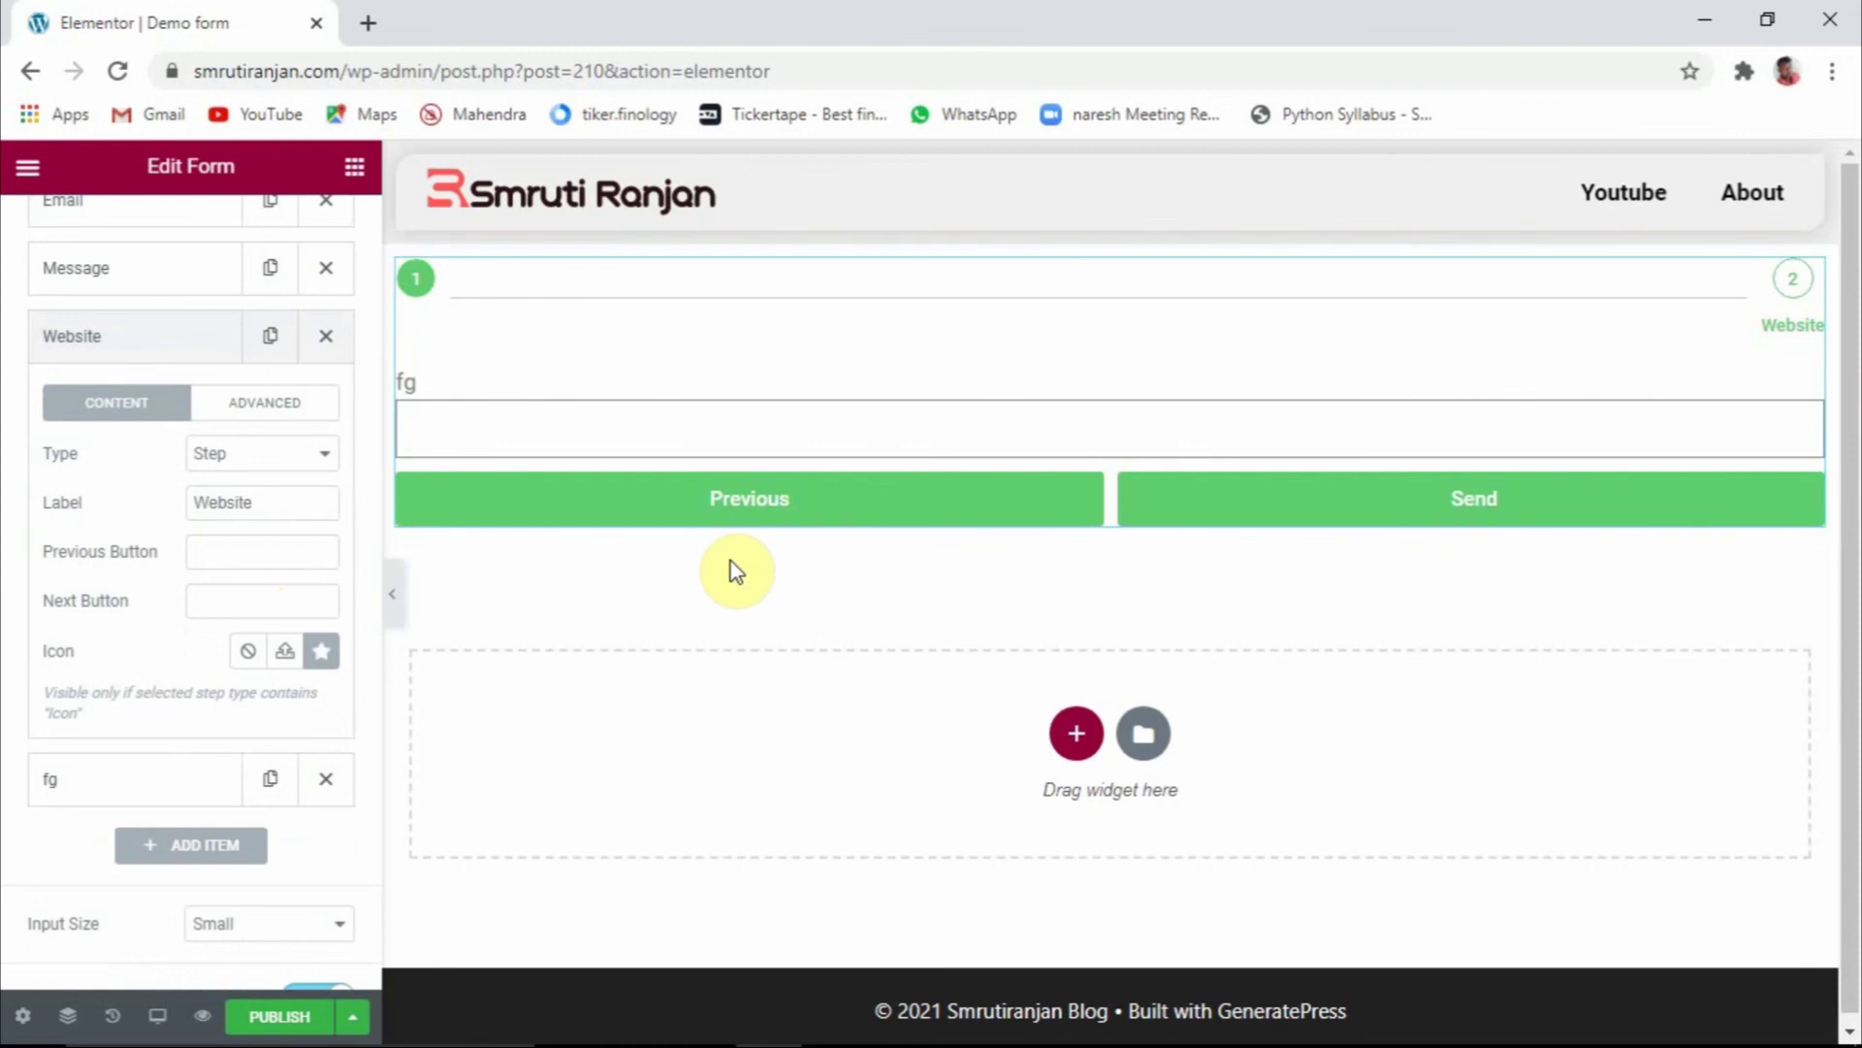
{"action": "scroll", "coordinate": [212, 621], "scroll_direction": "down", "scroll_amount": 1}
Change the fg field's type to reCAPTCHA
{"action": "left_click", "coordinate": [194, 635]}
{"action": "scroll", "coordinate": [167, 548], "scroll_direction": "up", "scroll_amount": 1}
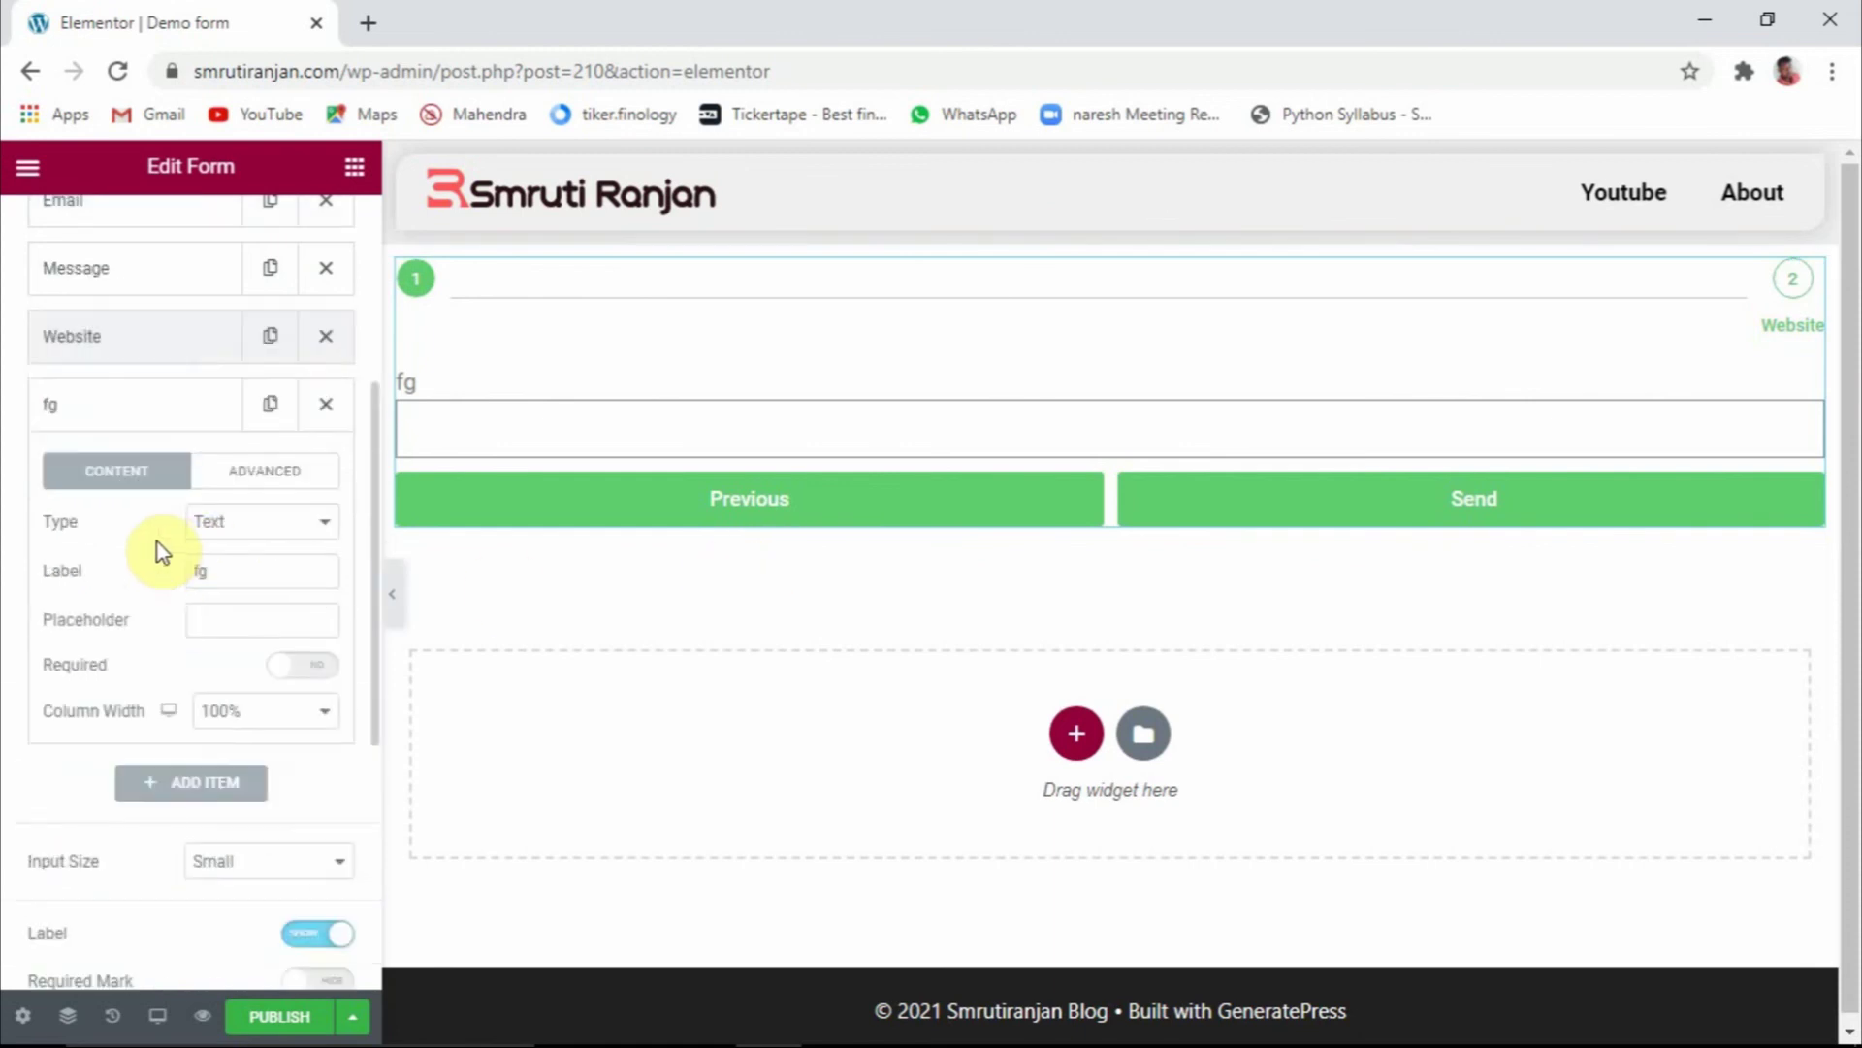
{"action": "left_click", "coordinate": [248, 524]}
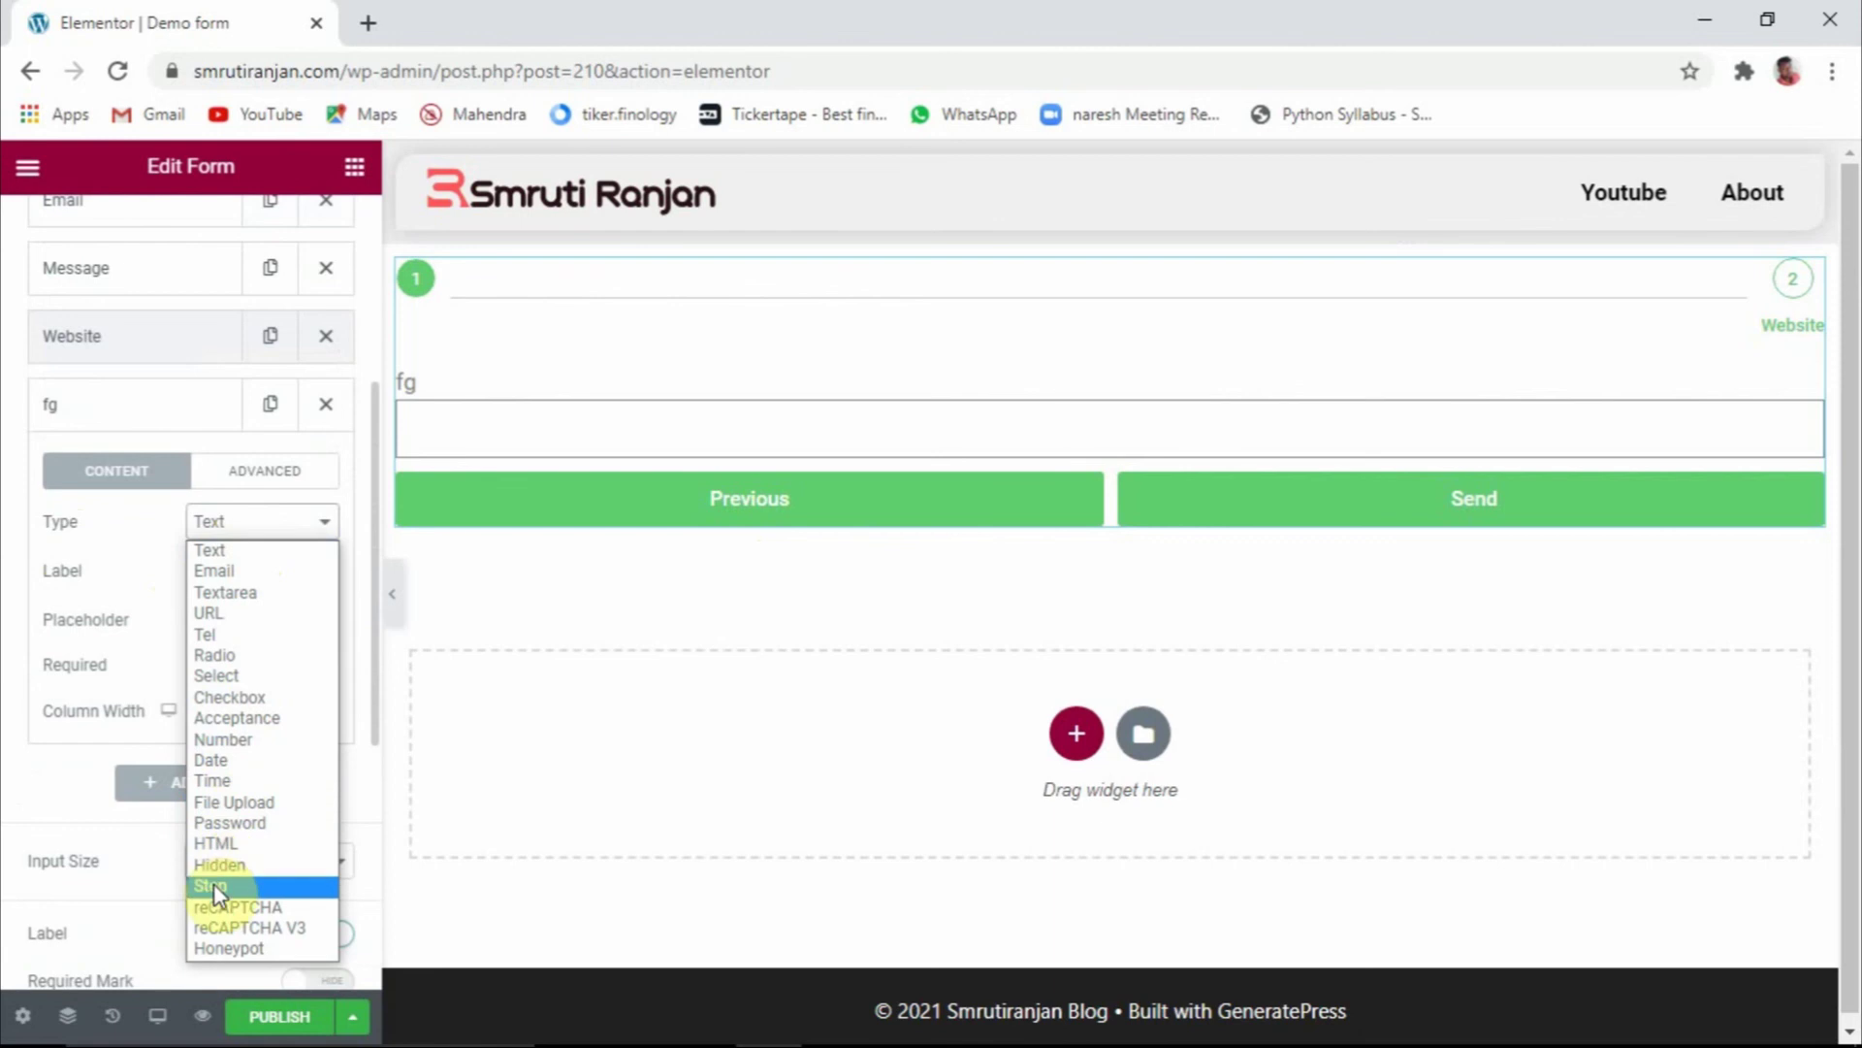
{"action": "left_click", "coordinate": [239, 908]}
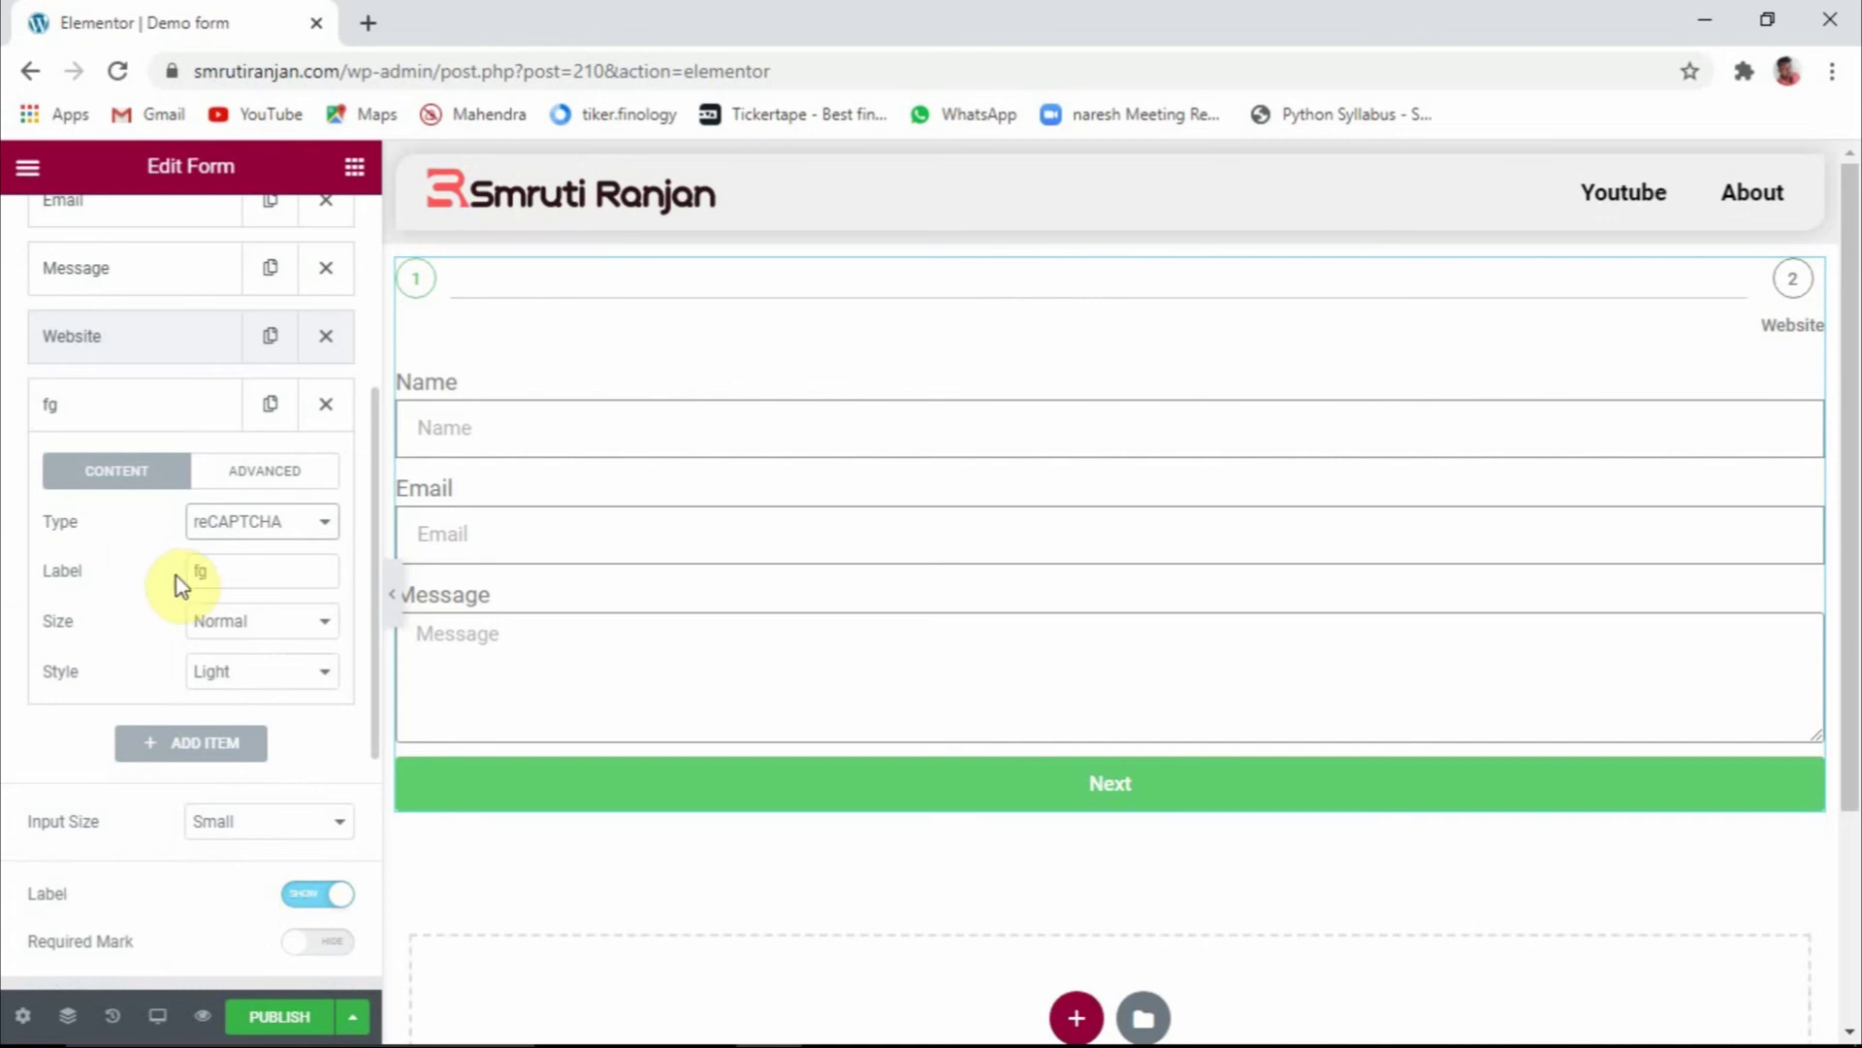
Change the fg field's type to Honeypot and preview the form without the editing panel
{"action": "left_click", "coordinate": [303, 524]}
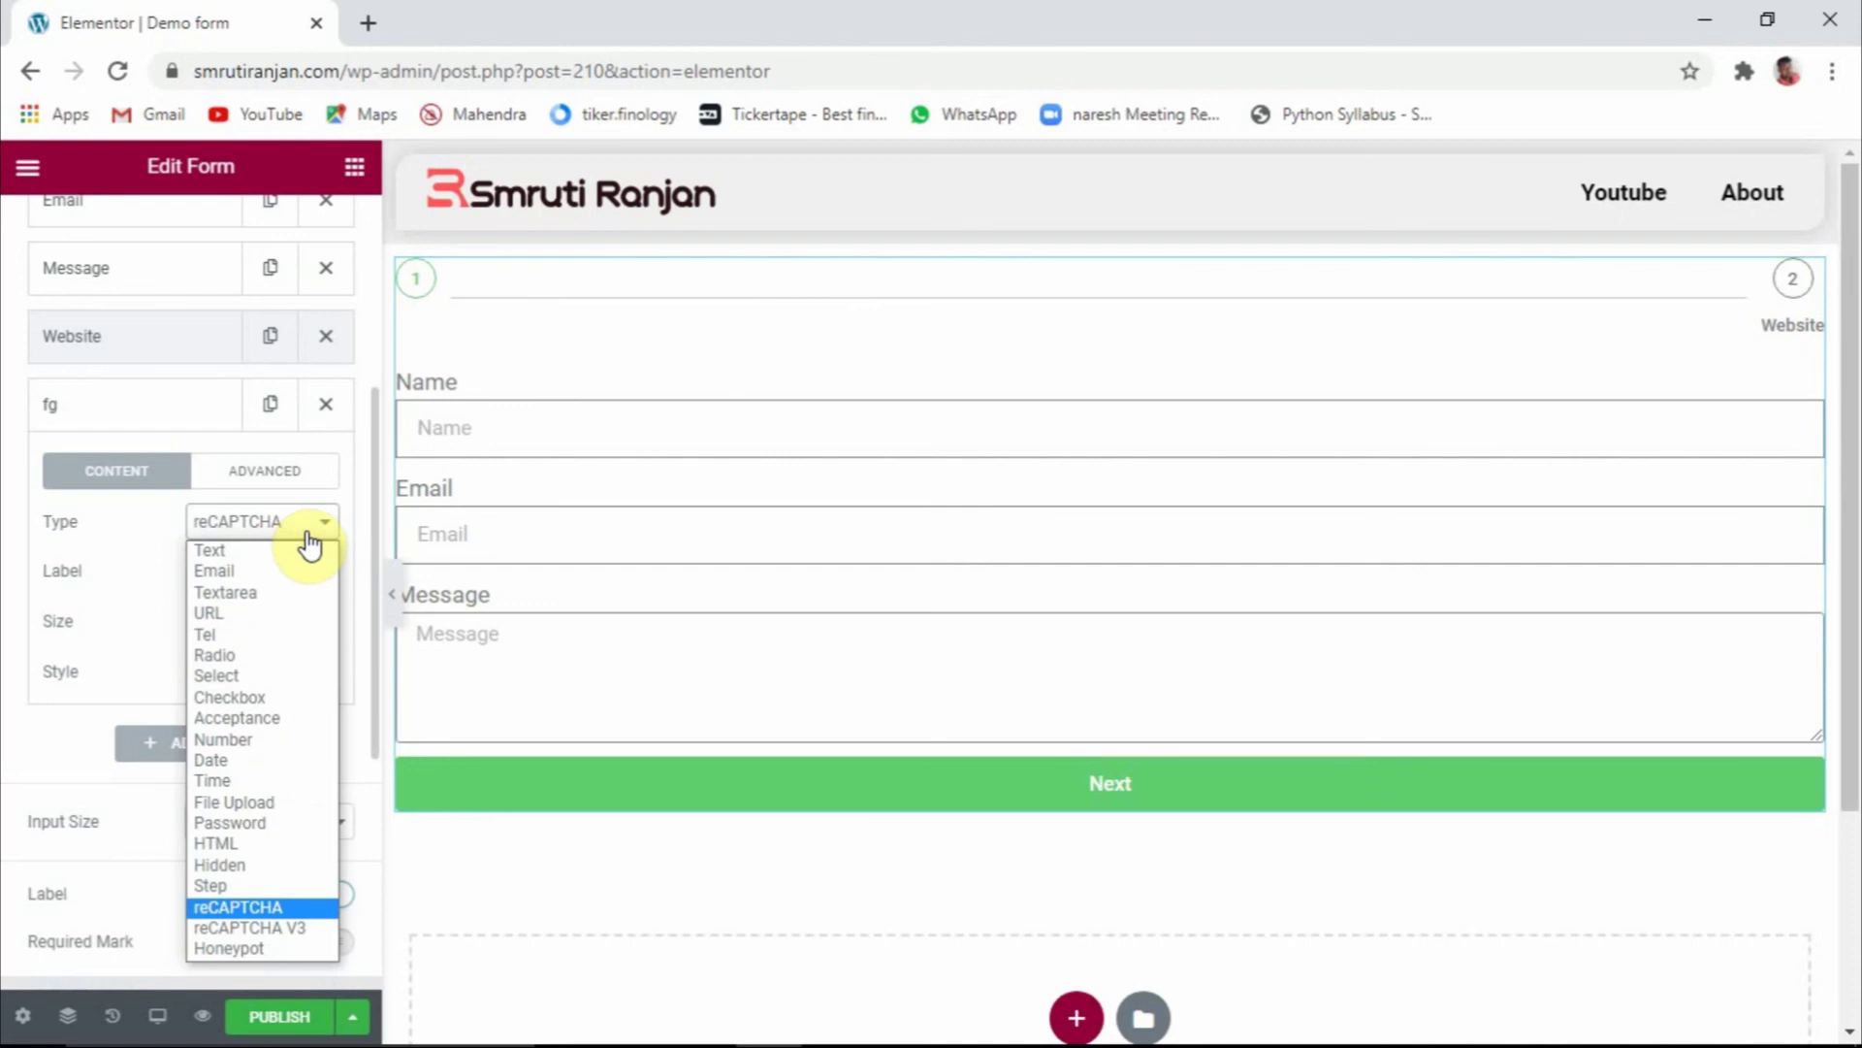
{"action": "left_click", "coordinate": [260, 953]}
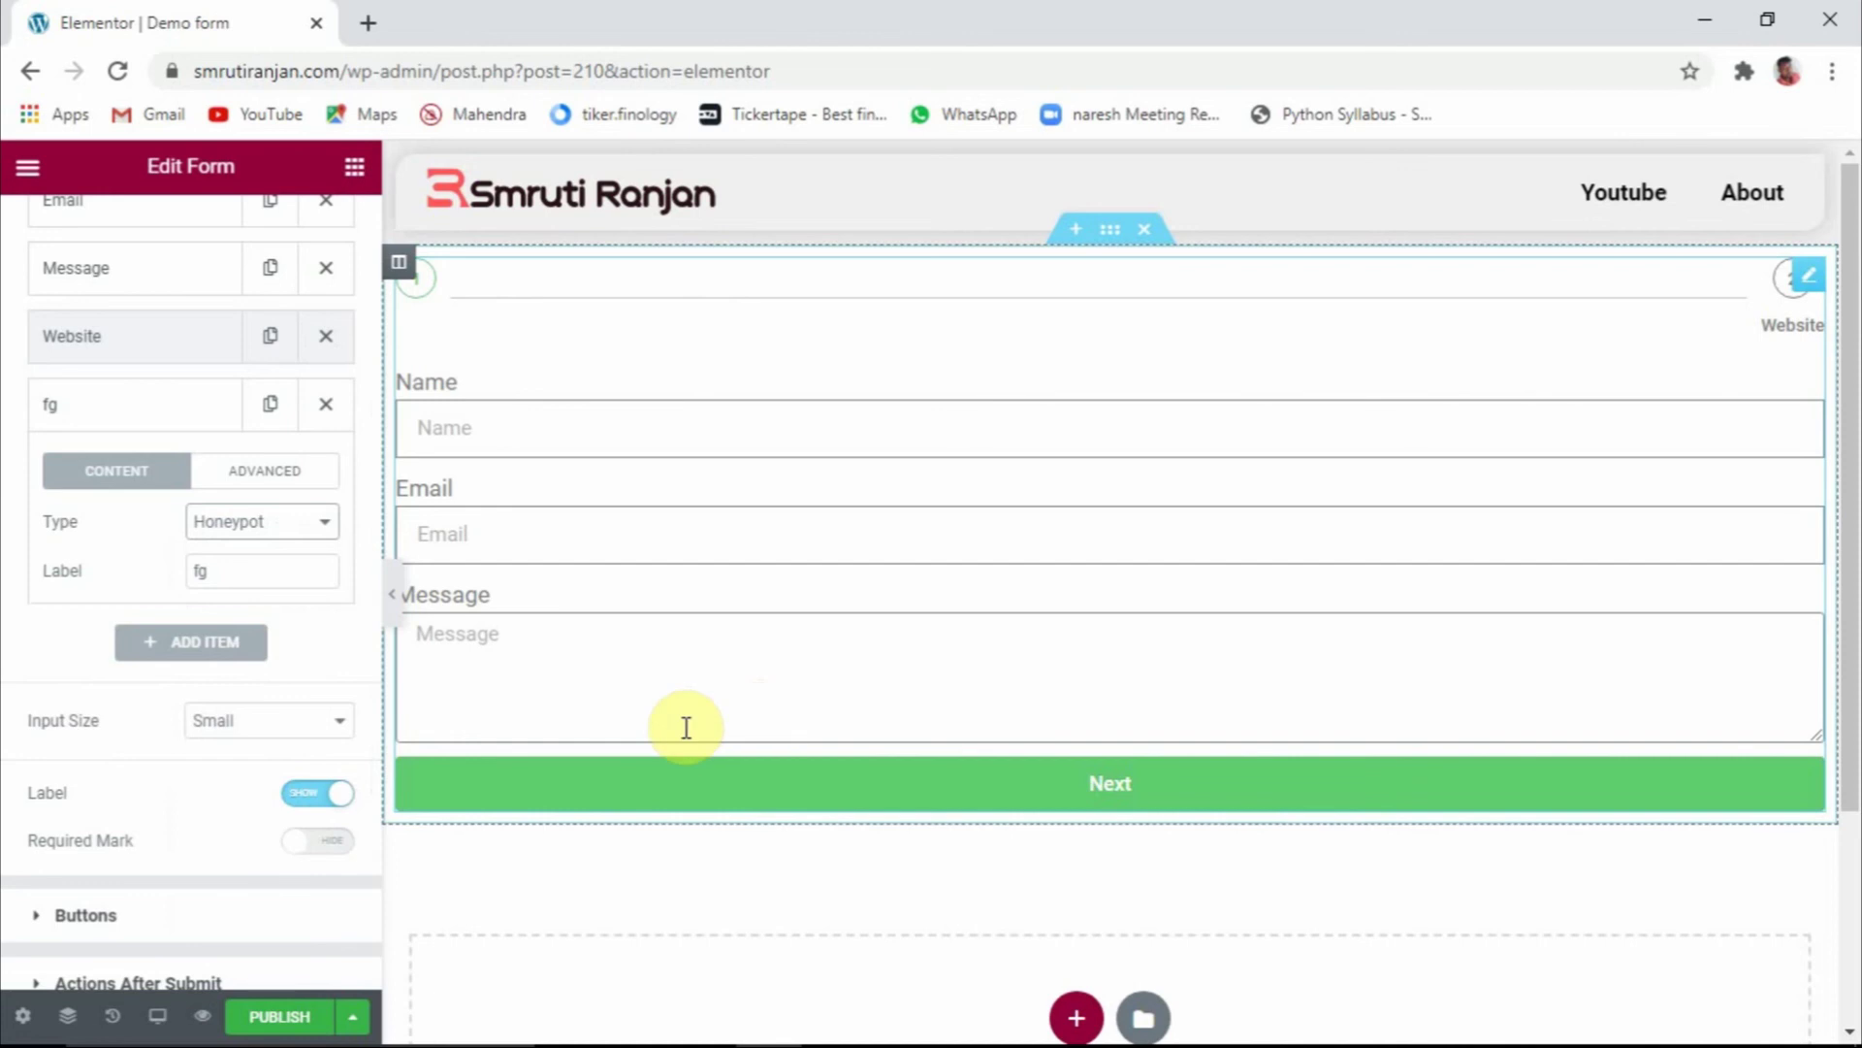
{"action": "left_click", "coordinate": [392, 606]}
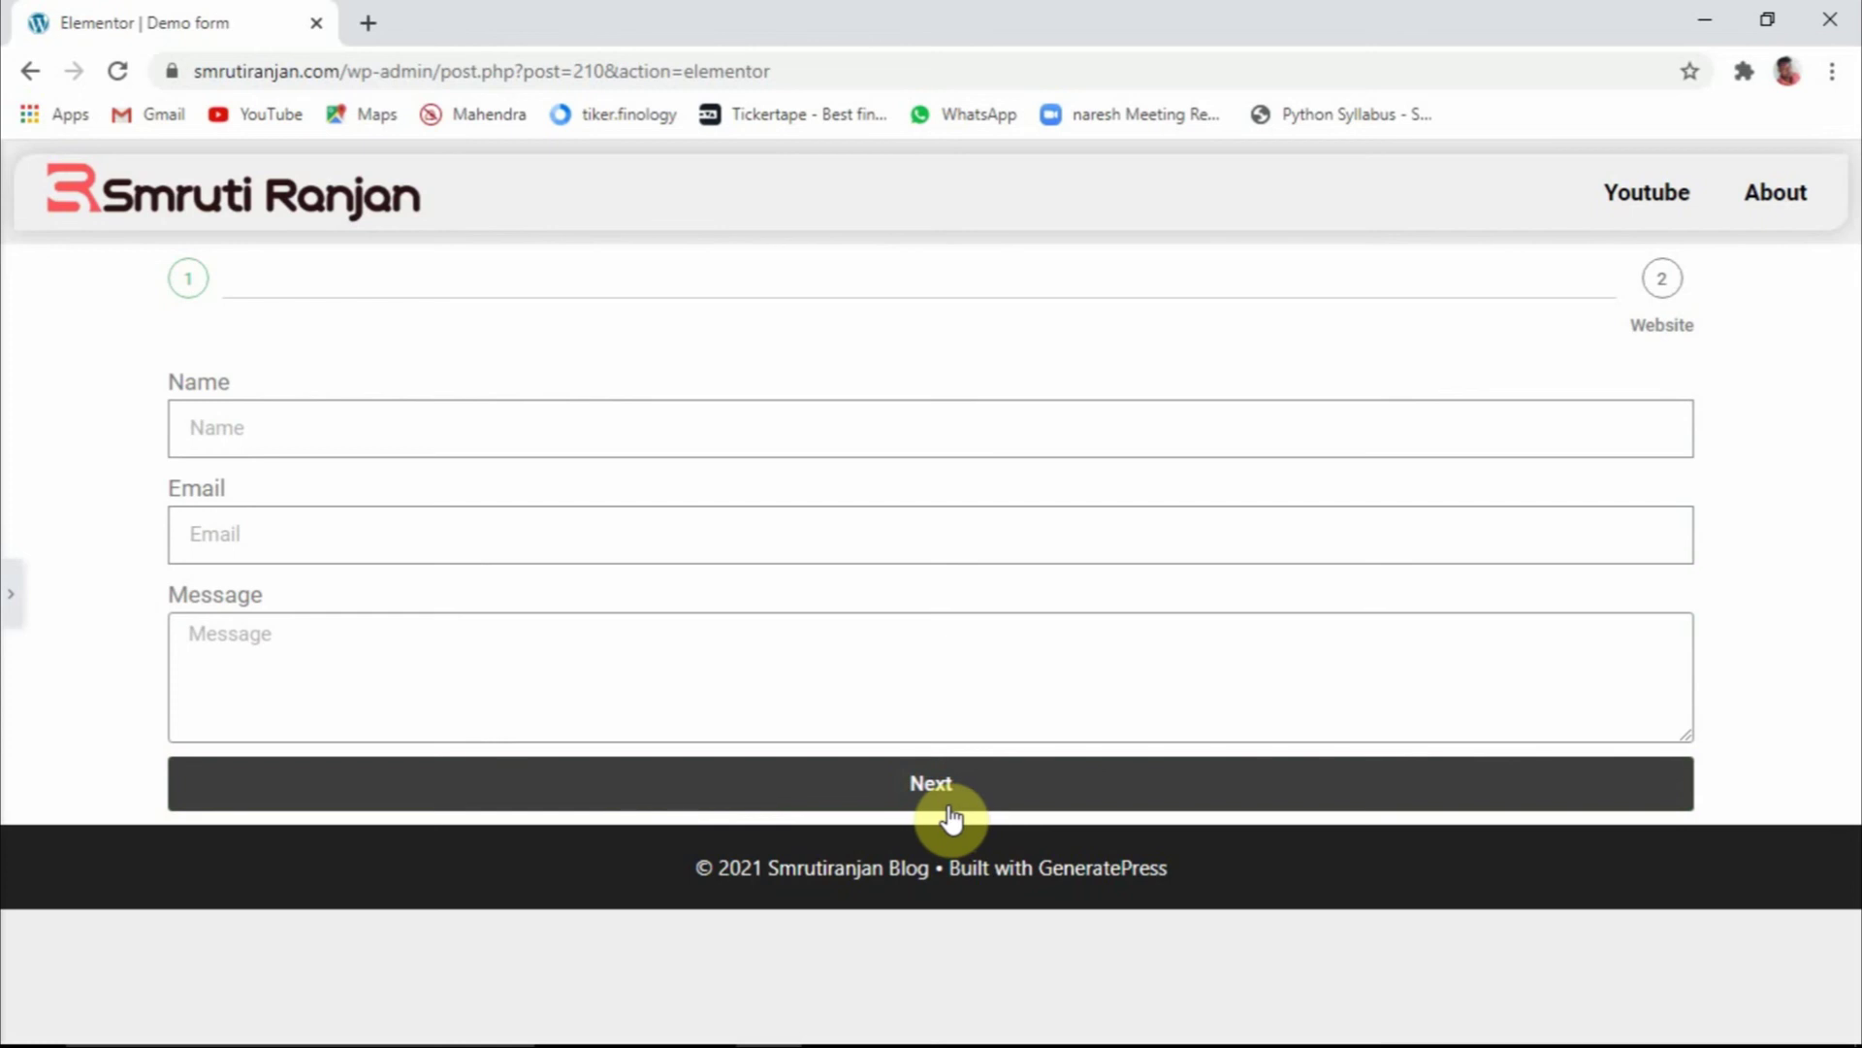
Try the form's Next button in the preview and bring back the editing panel at the general field settings
{"action": "left_click", "coordinate": [939, 782]}
{"action": "left_click", "coordinate": [9, 601]}
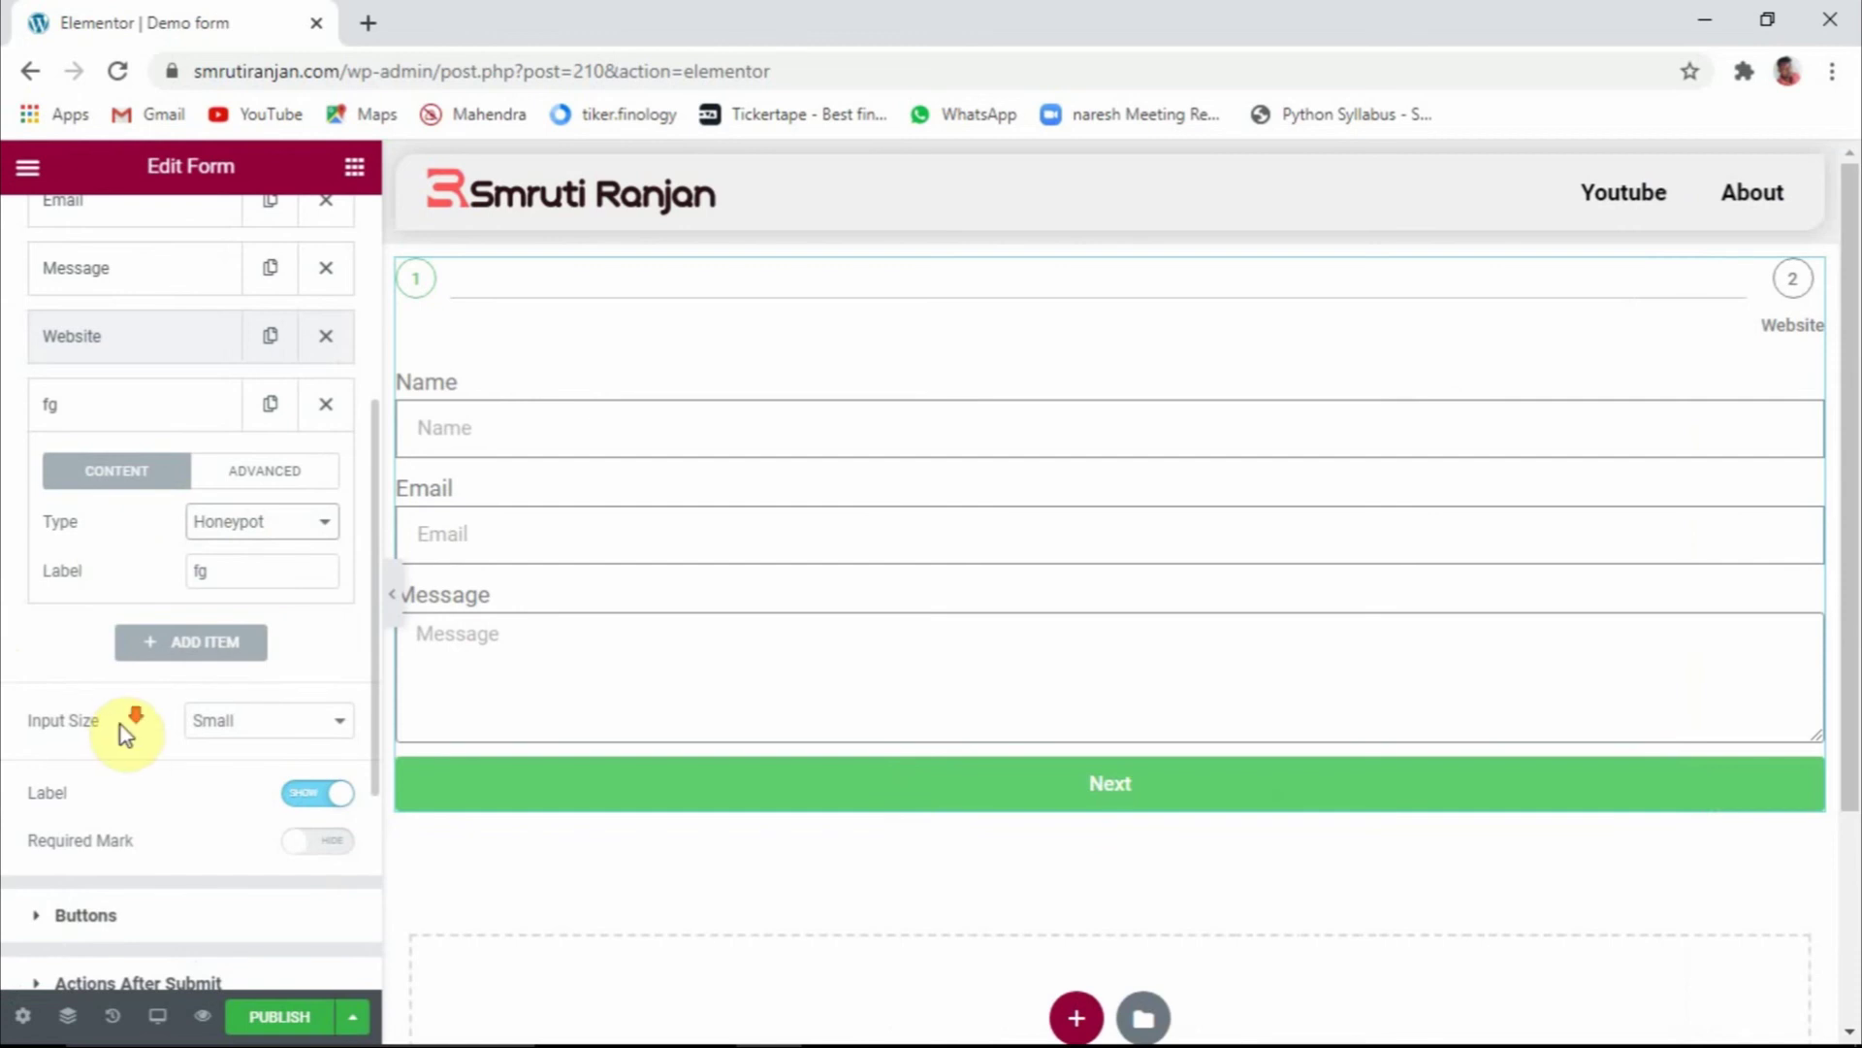
{"action": "scroll", "coordinate": [121, 724], "scroll_direction": "down", "scroll_amount": 1}
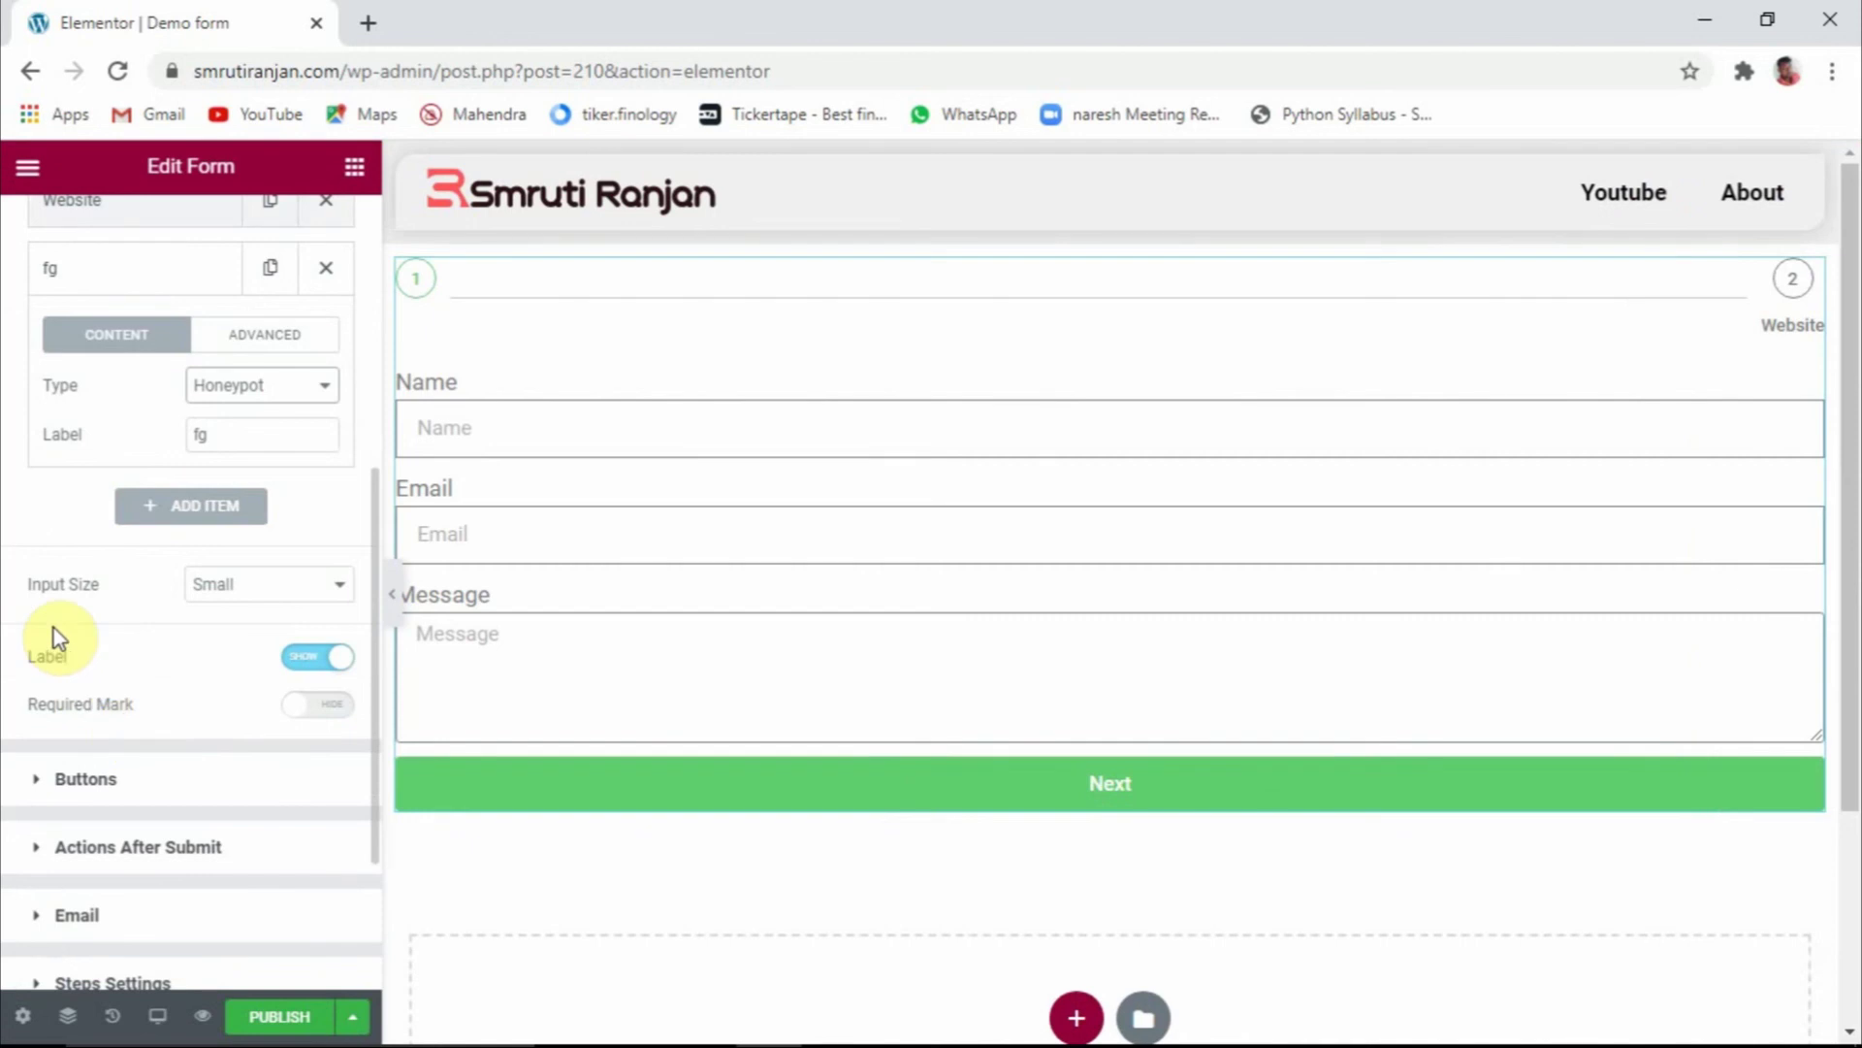
Try the Large input size on the form fields and return it to Small
{"action": "left_click", "coordinate": [264, 595]}
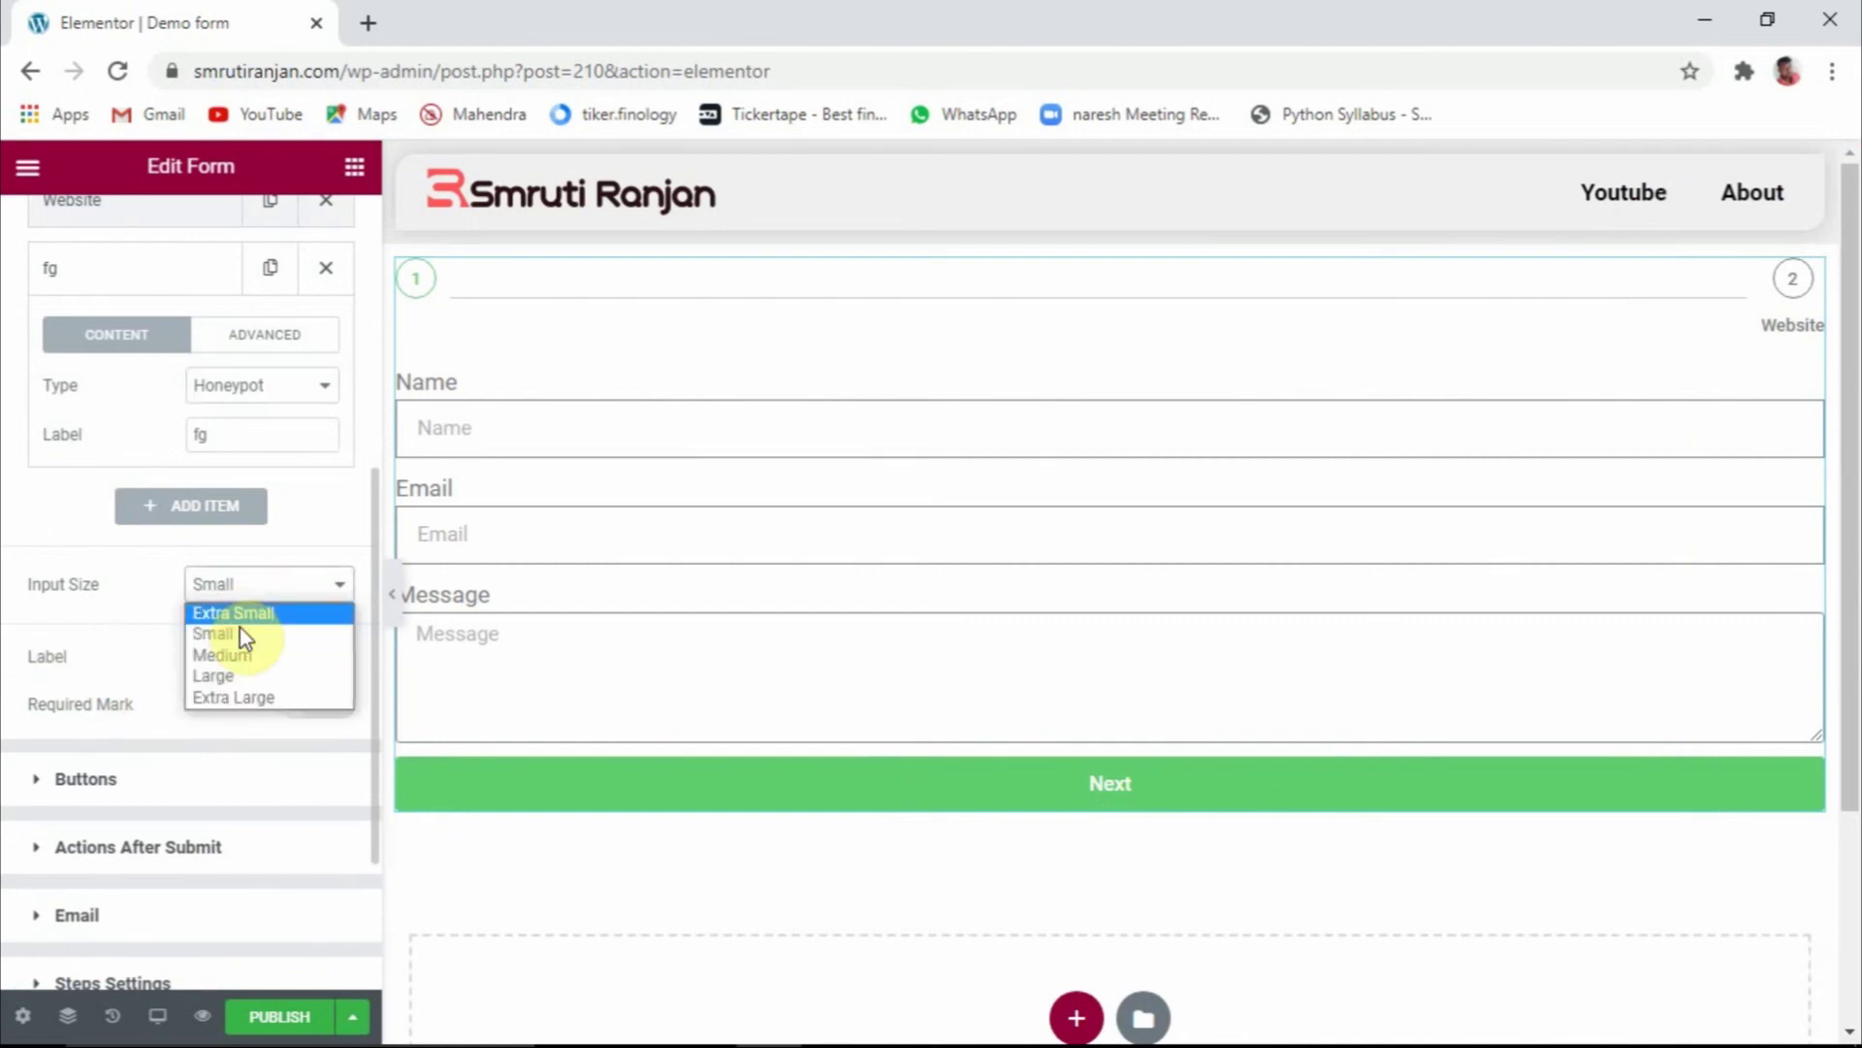
{"action": "left_click", "coordinate": [239, 676]}
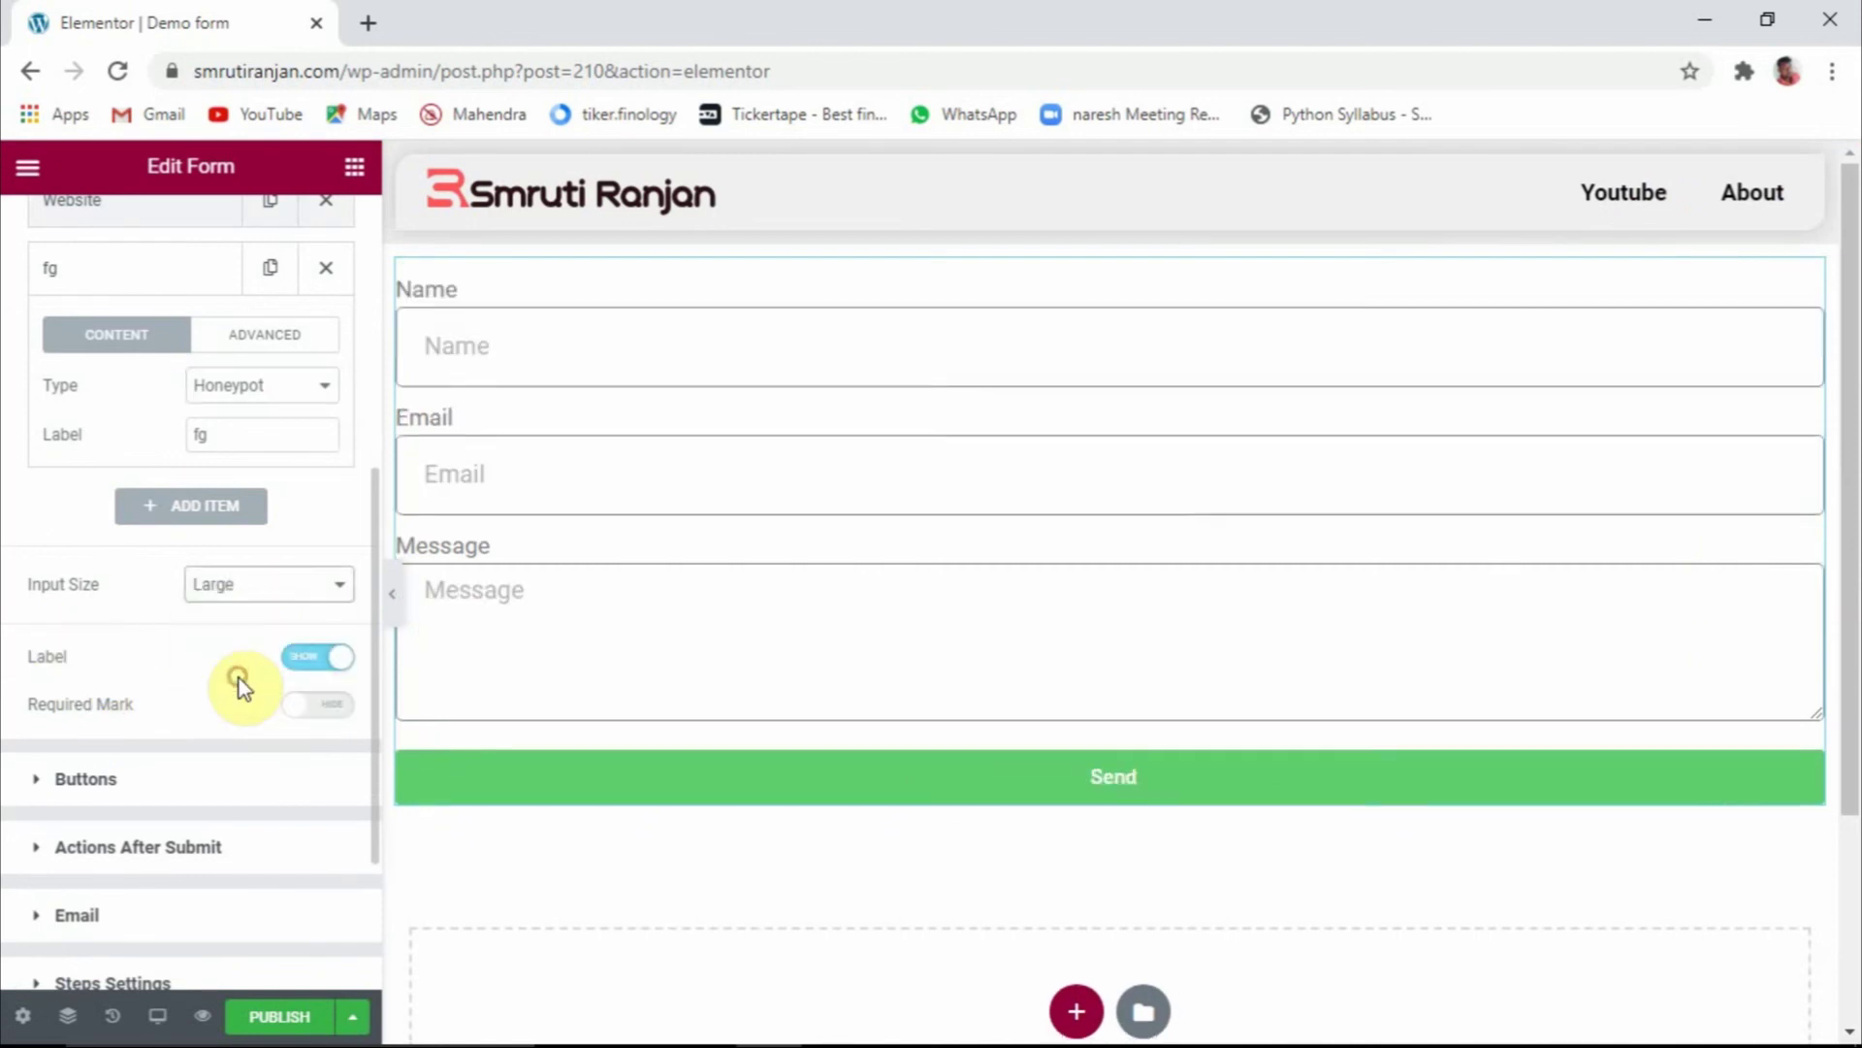
{"action": "left_click", "coordinate": [264, 587]}
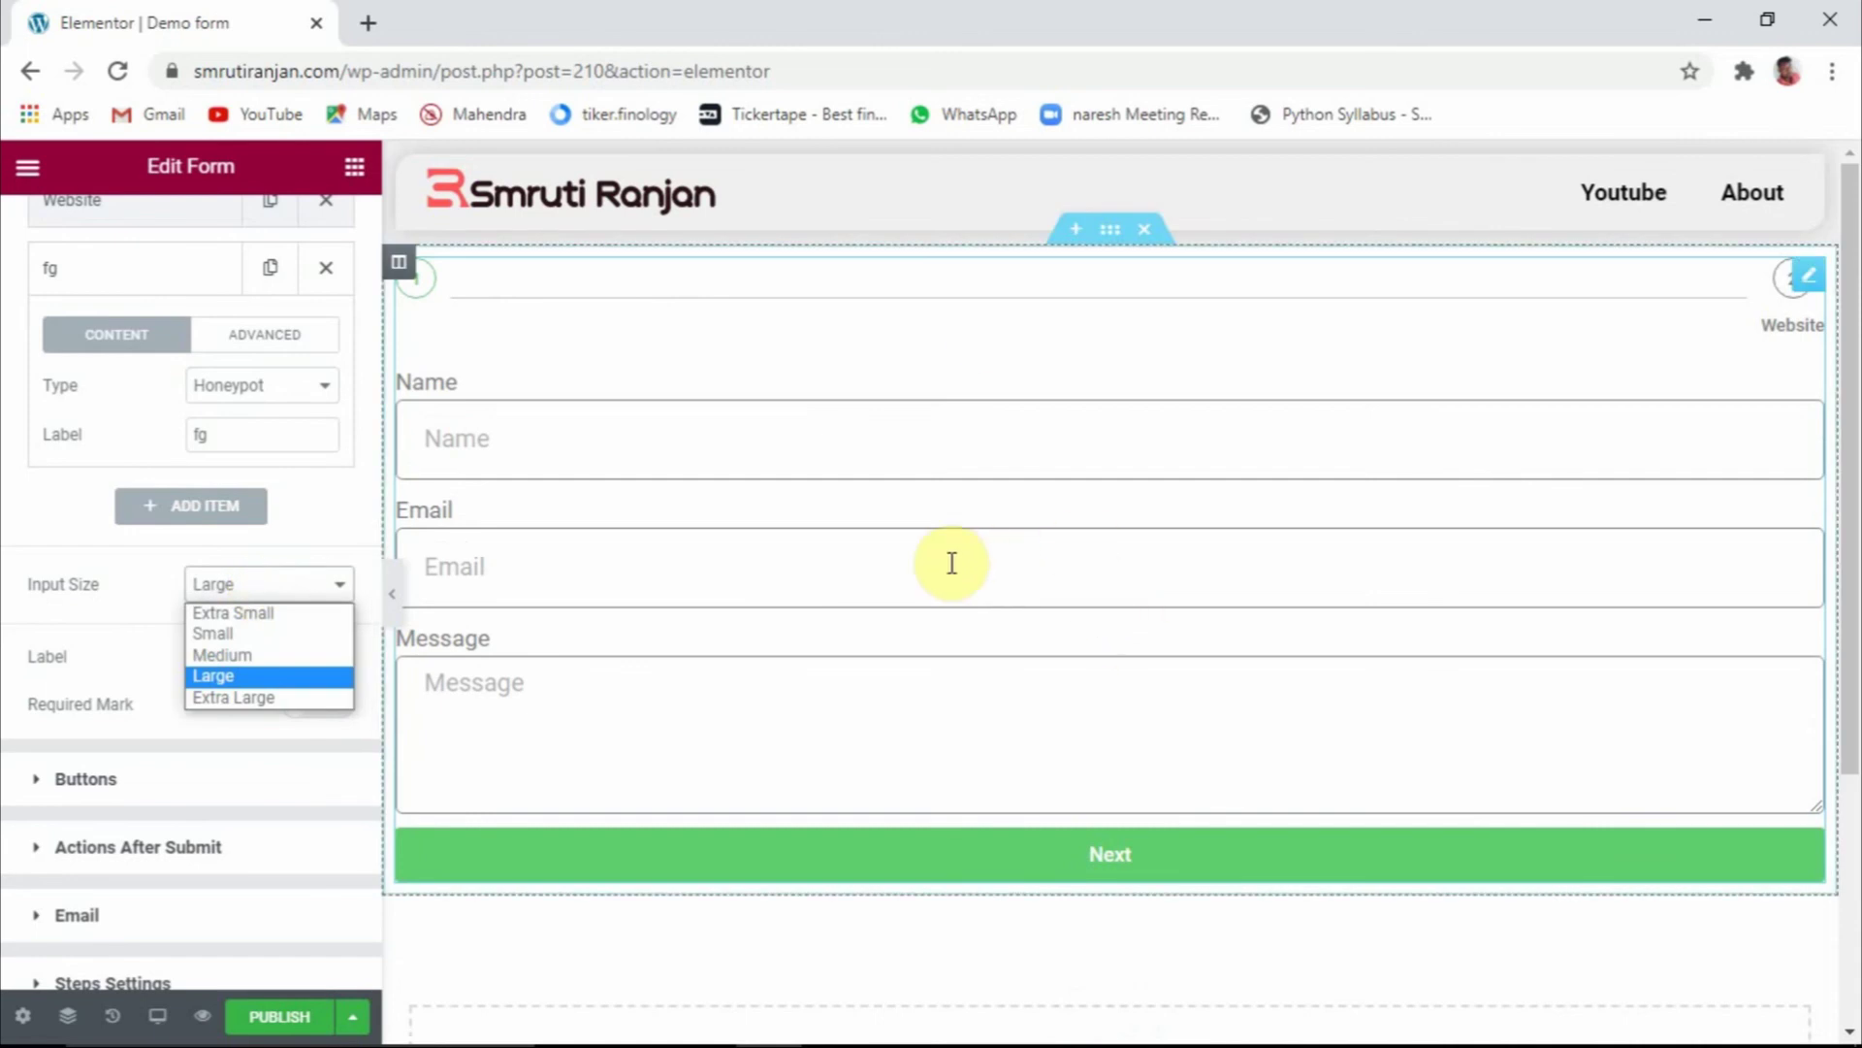
{"action": "left_click", "coordinate": [251, 632]}
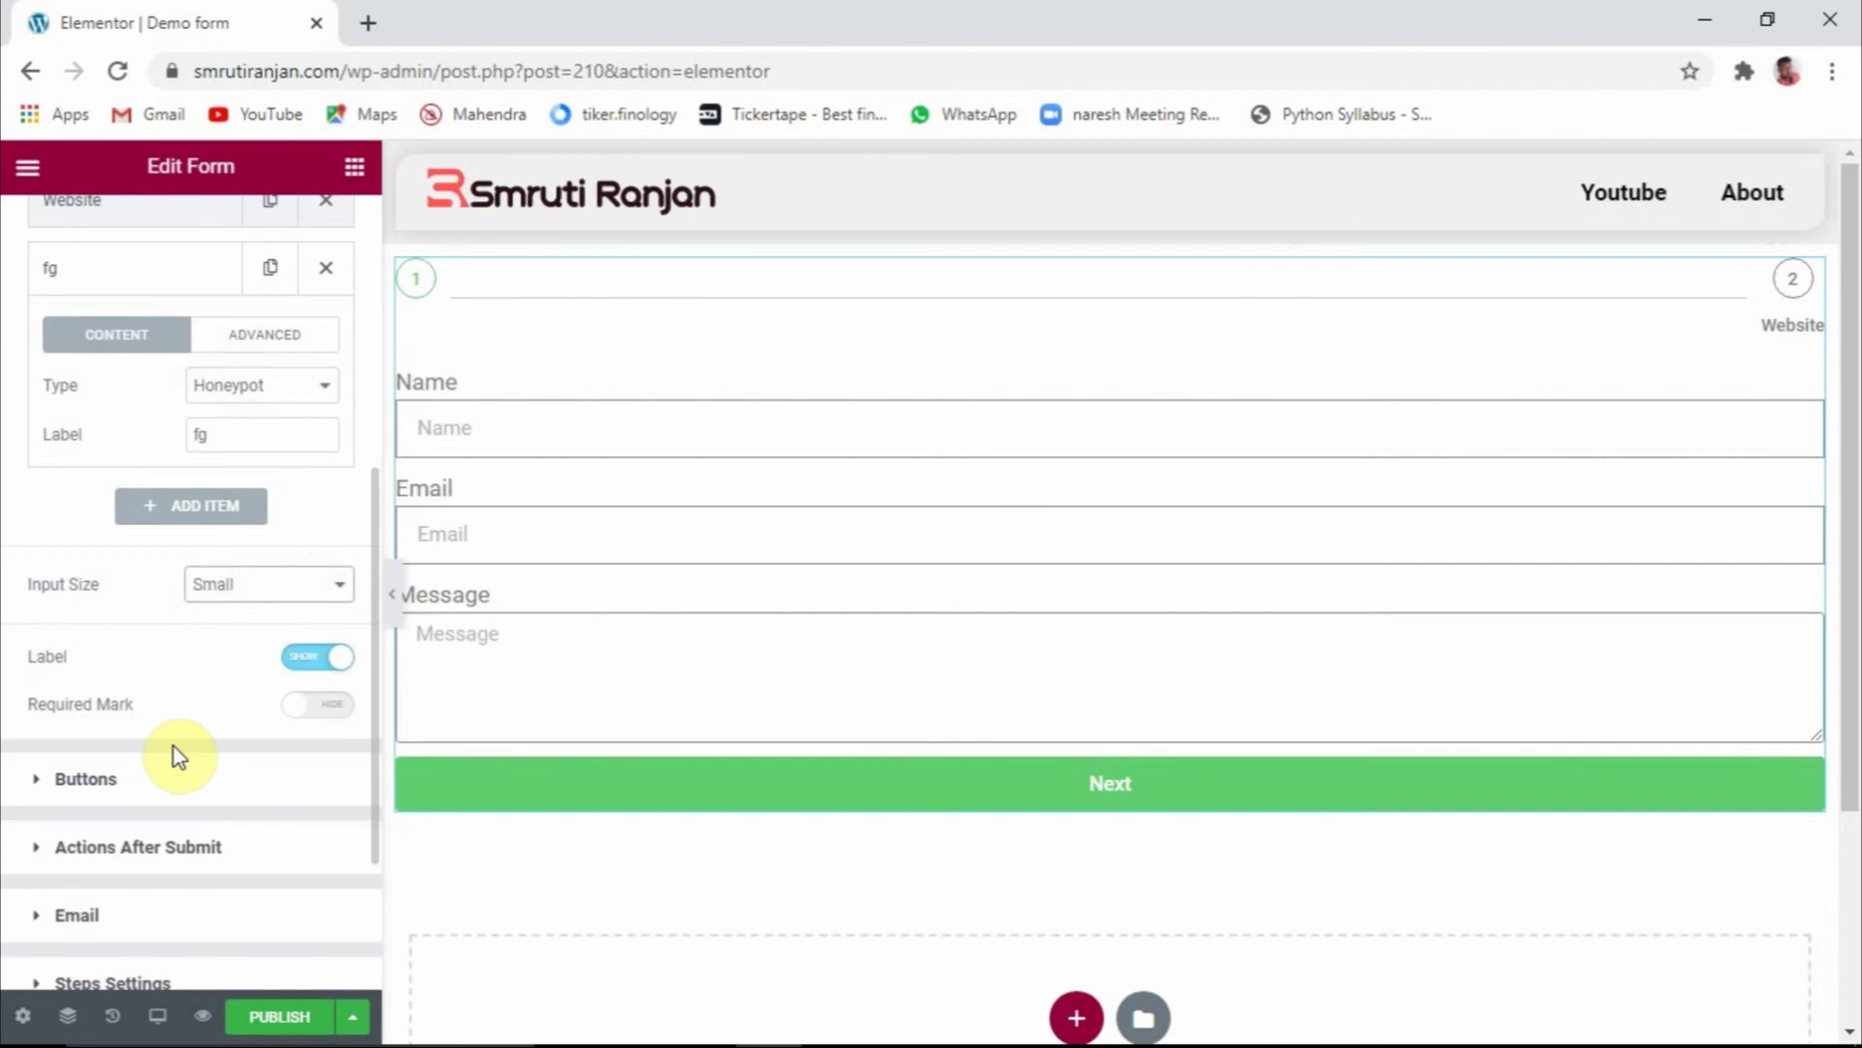
Switch the required mark on and off again, and hide and reshow the field labels
{"action": "left_click", "coordinate": [304, 717]}
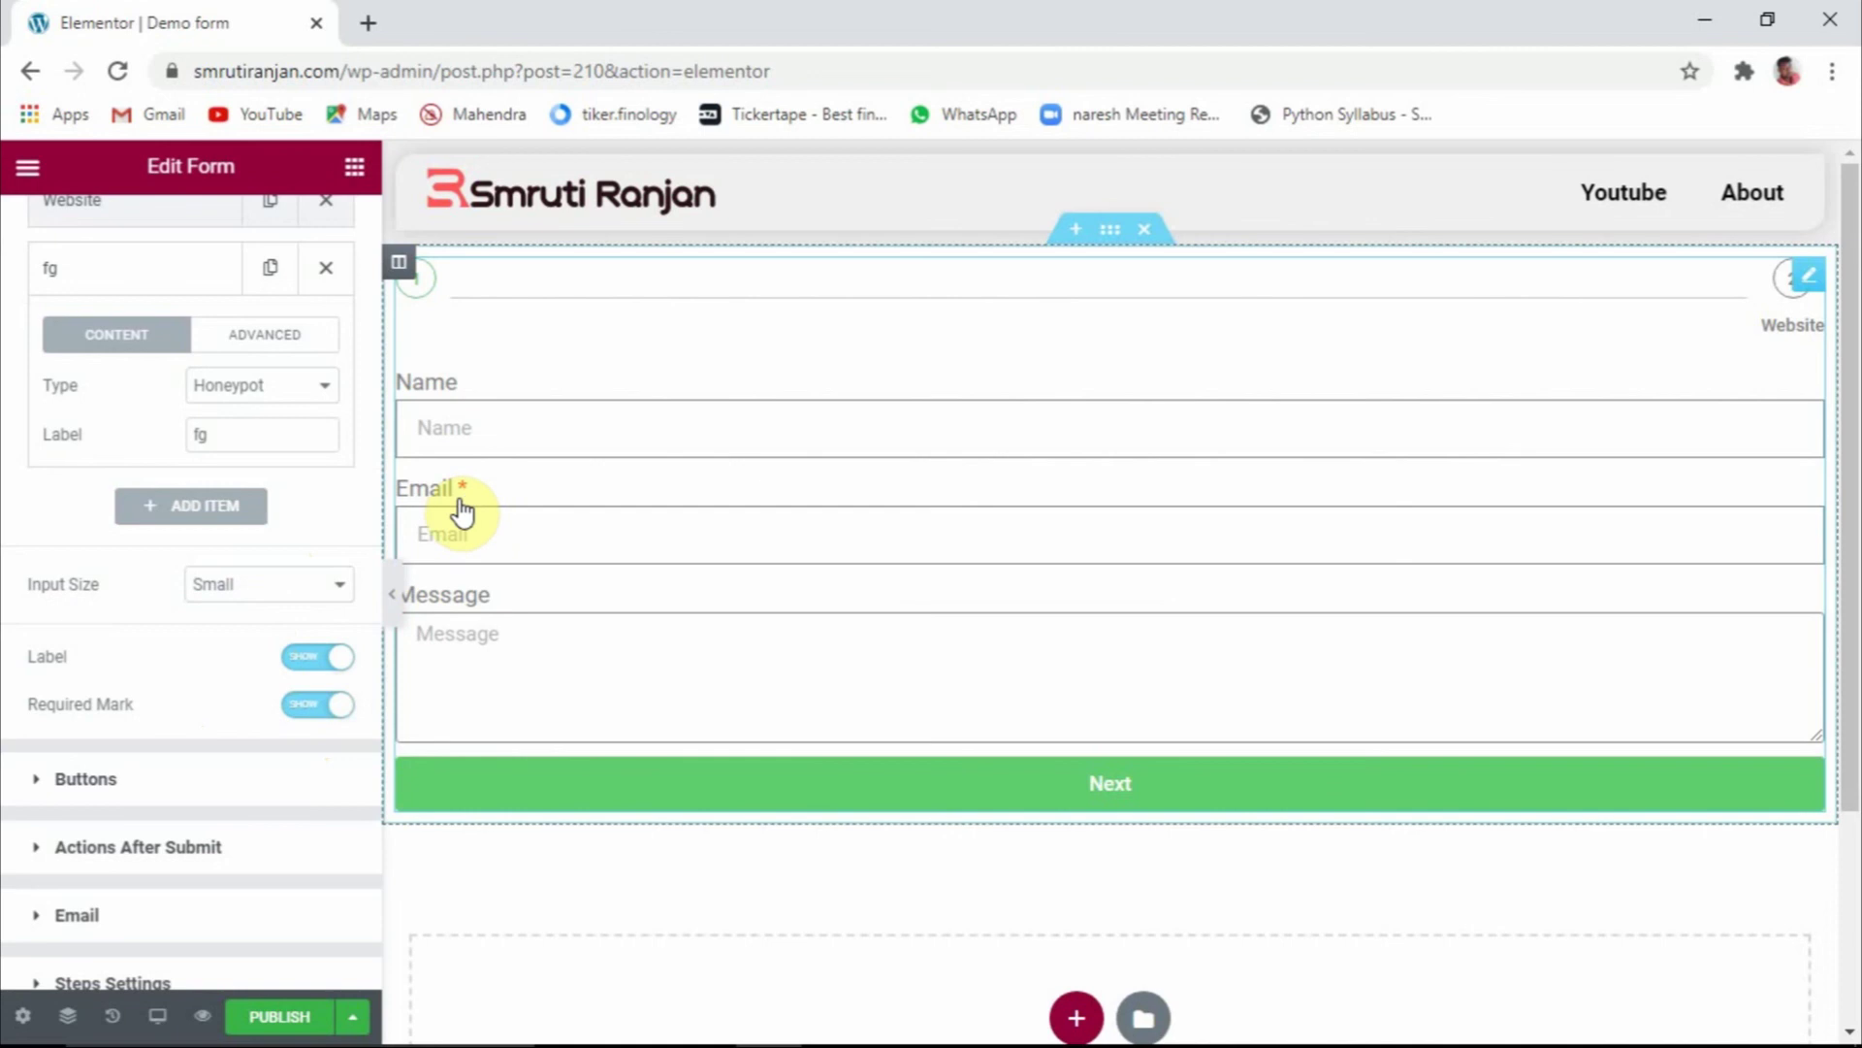
{"action": "left_click", "coordinate": [328, 709]}
{"action": "left_click", "coordinate": [313, 659]}
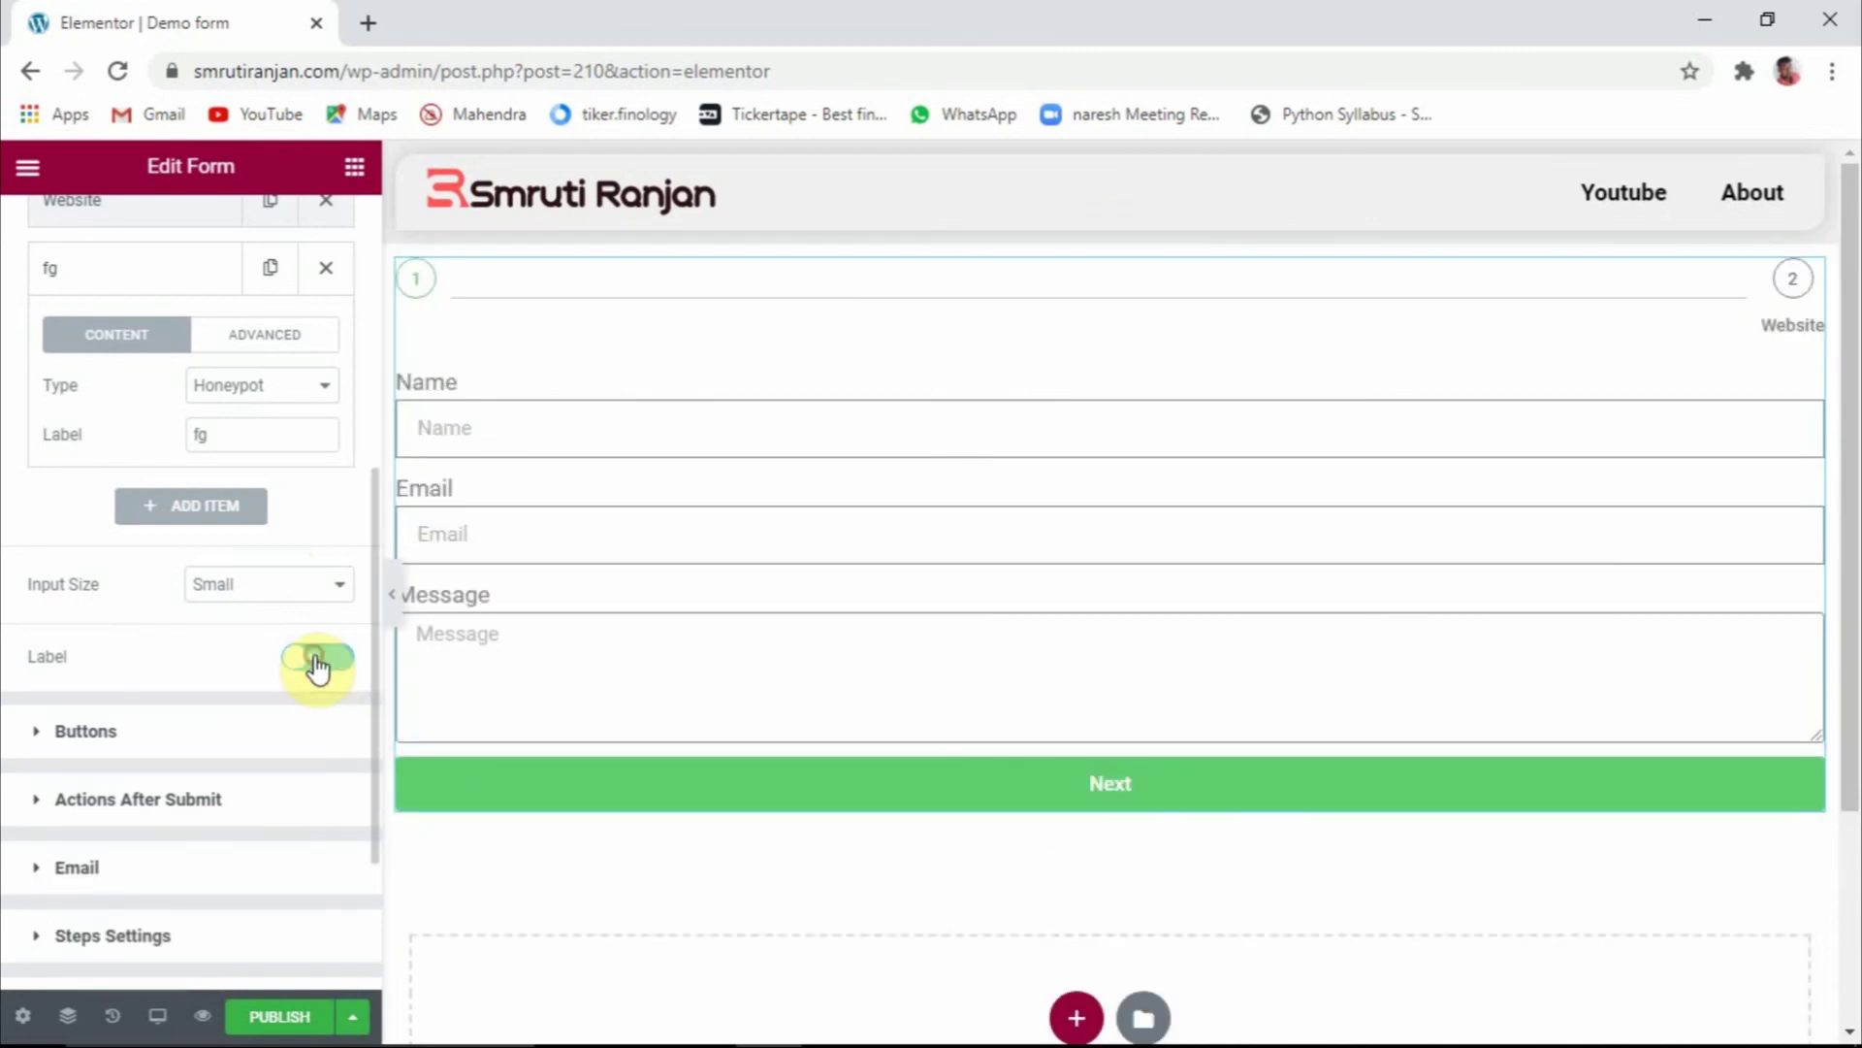
{"action": "left_click", "coordinate": [316, 667]}
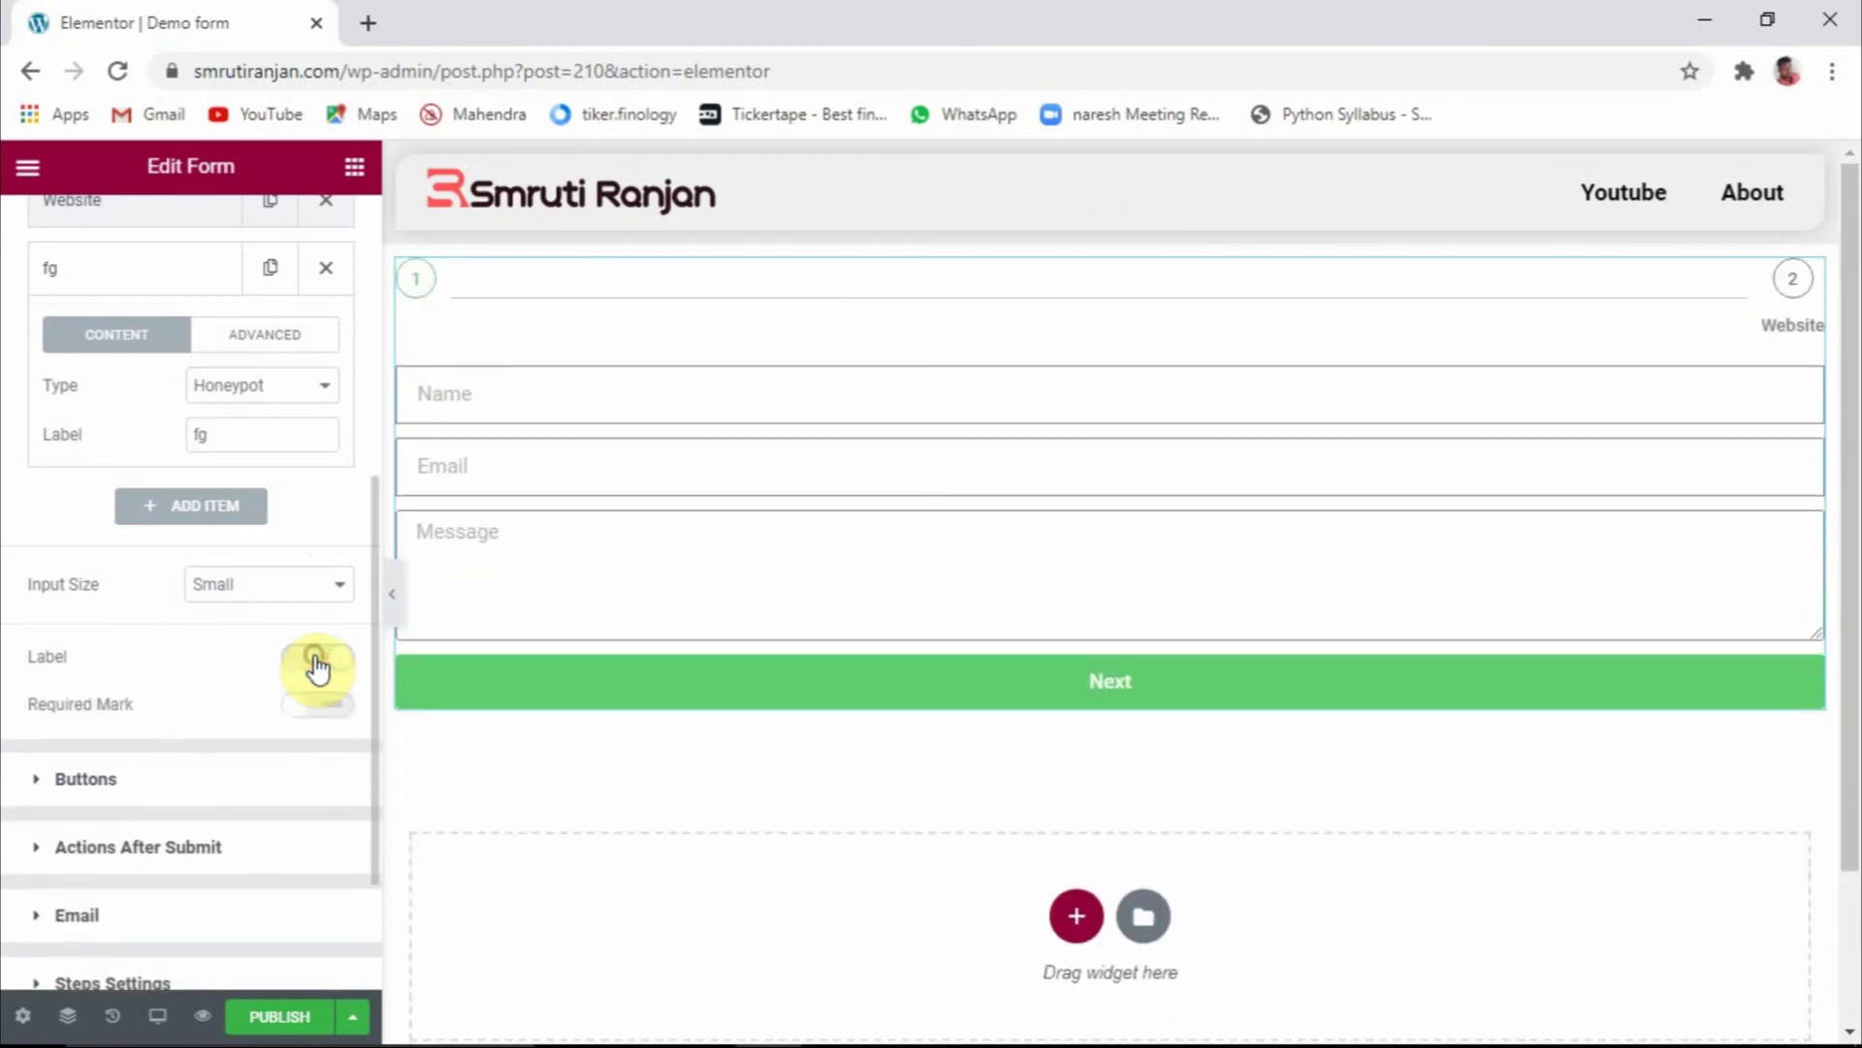
Try the Medium and Large sizes for the form's buttons and return the size to Small
{"action": "scroll", "coordinate": [247, 698], "scroll_direction": "down", "scroll_amount": 3}
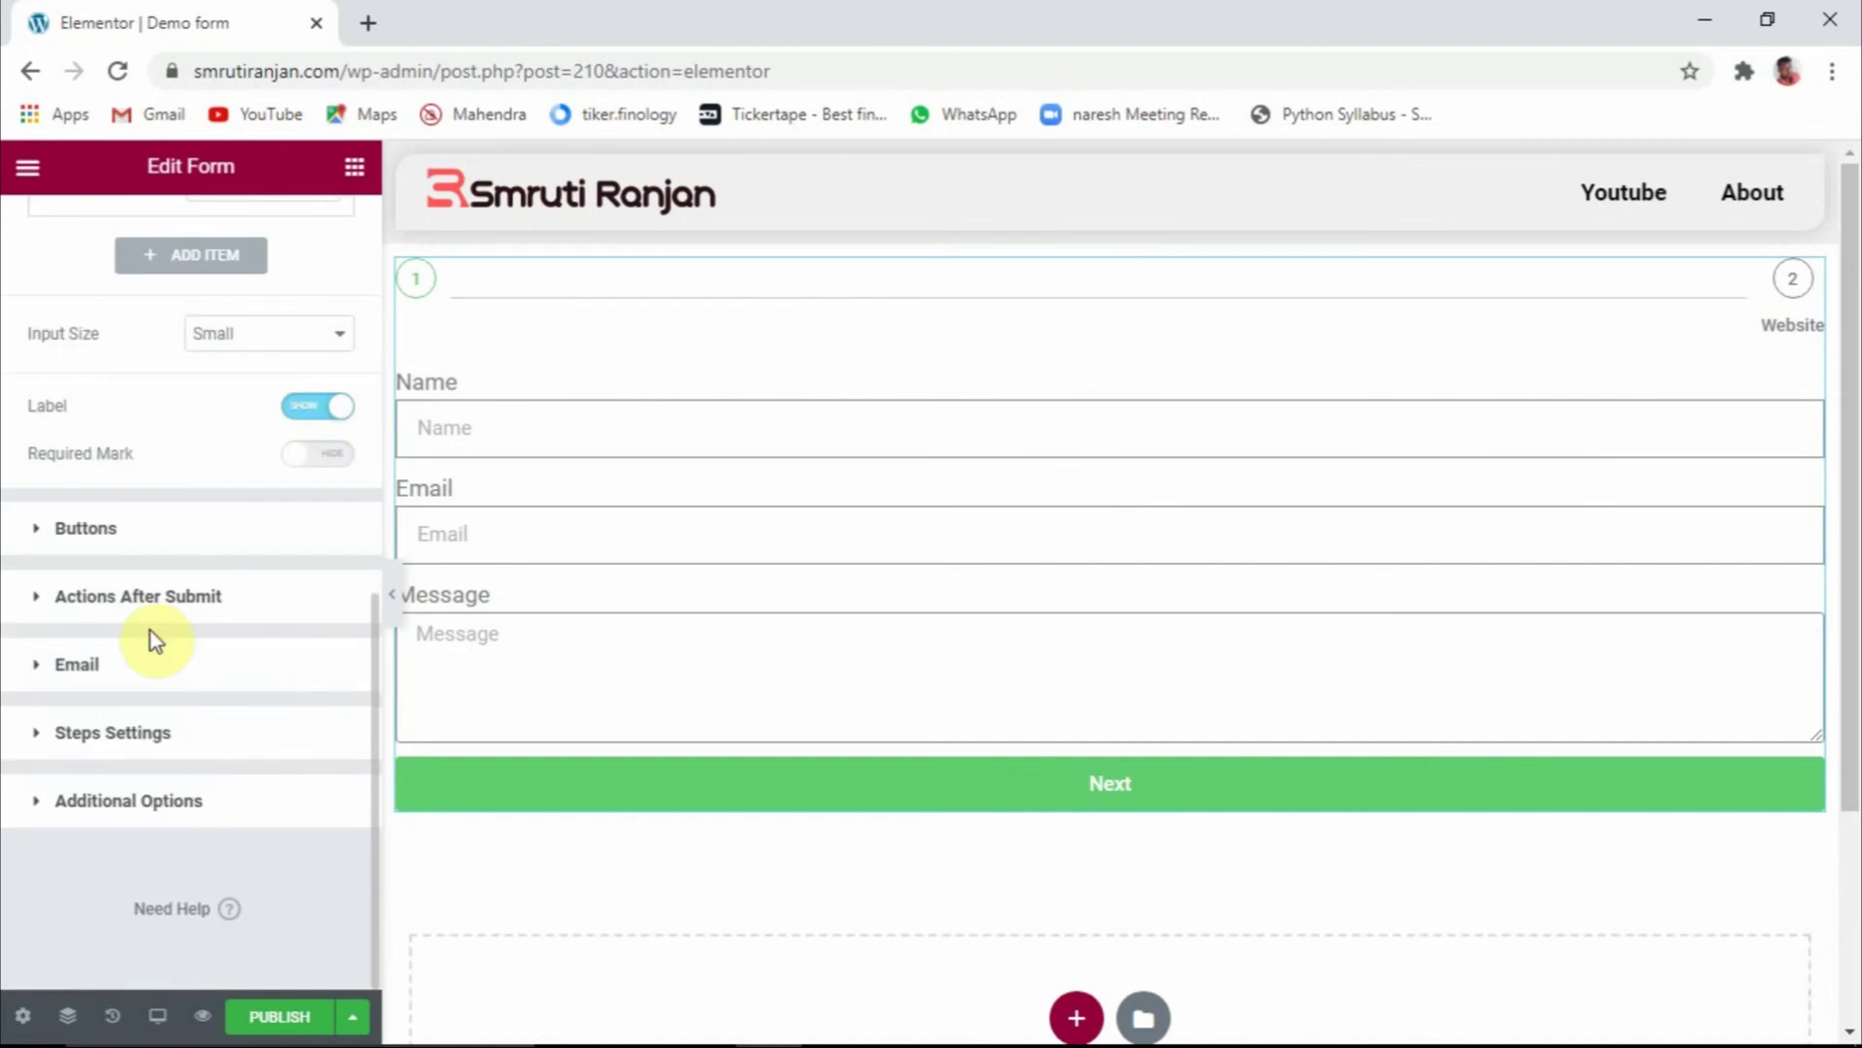
{"action": "left_click", "coordinate": [38, 531]}
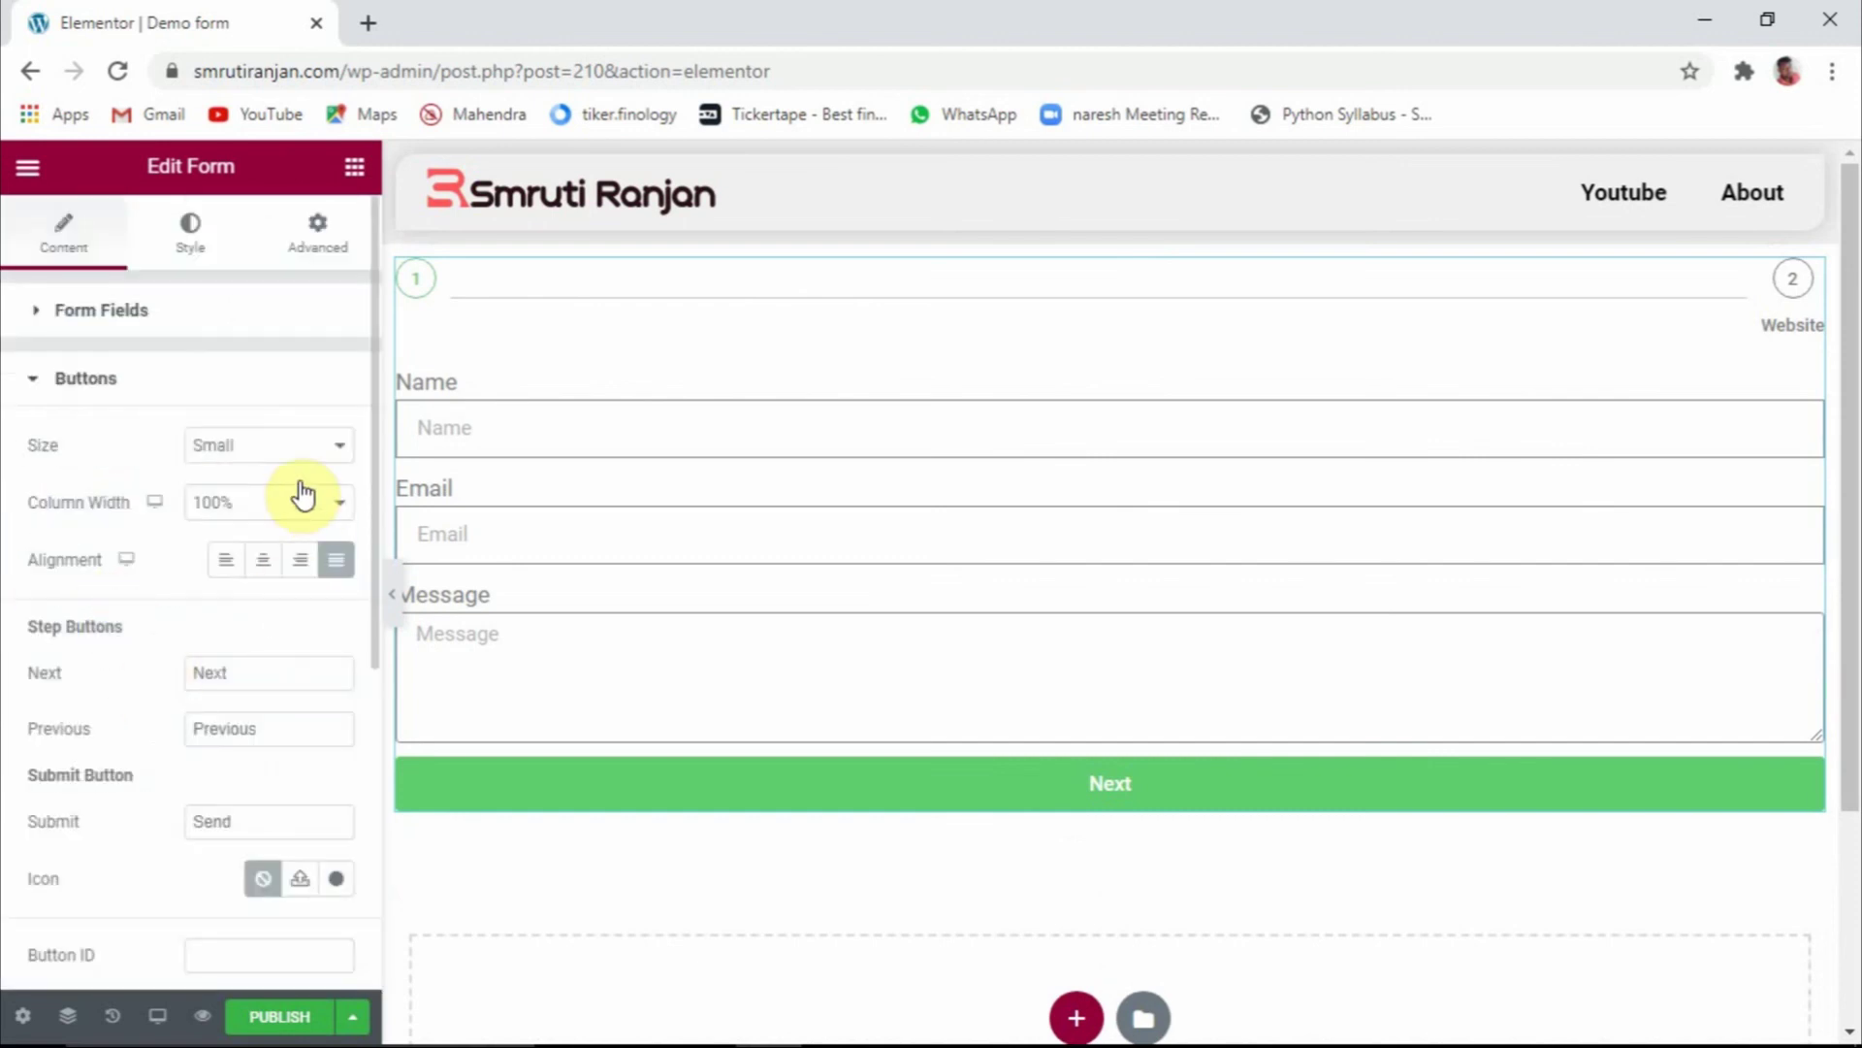
{"action": "left_click", "coordinate": [270, 448]}
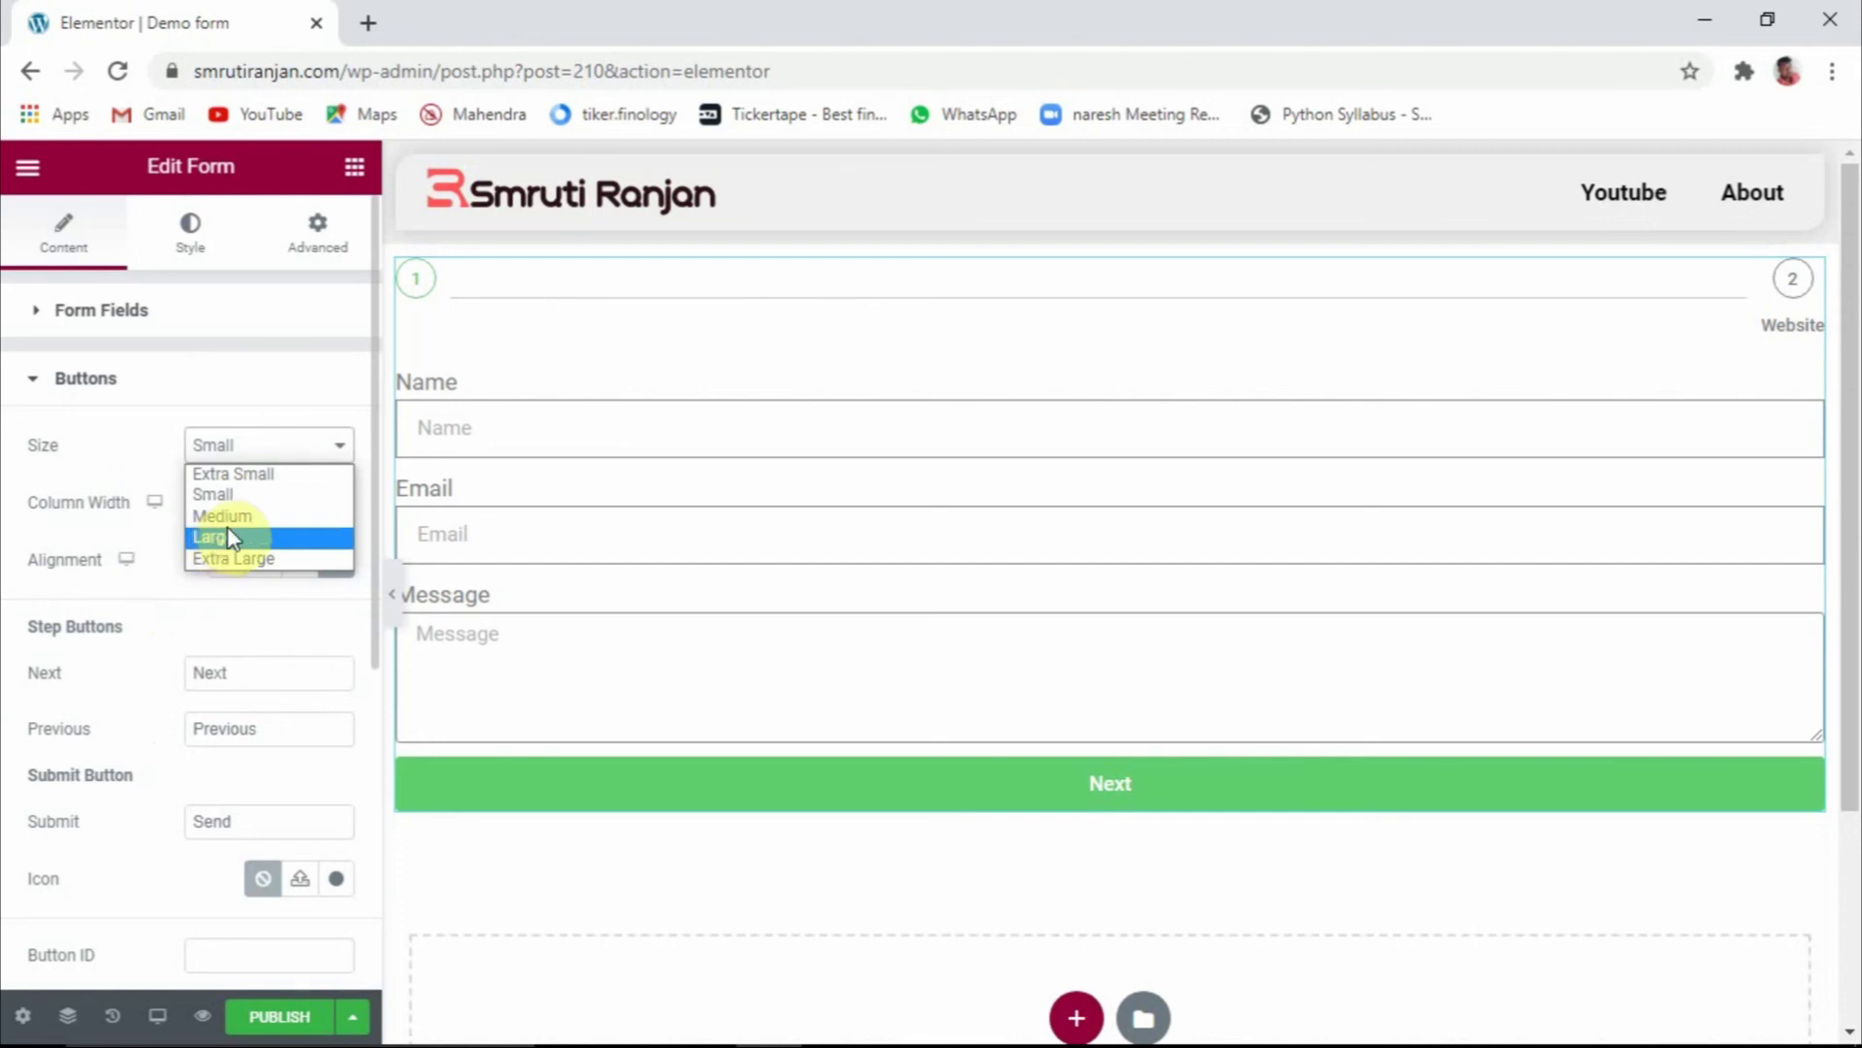
{"action": "left_click", "coordinate": [232, 517]}
{"action": "left_click", "coordinate": [268, 455]}
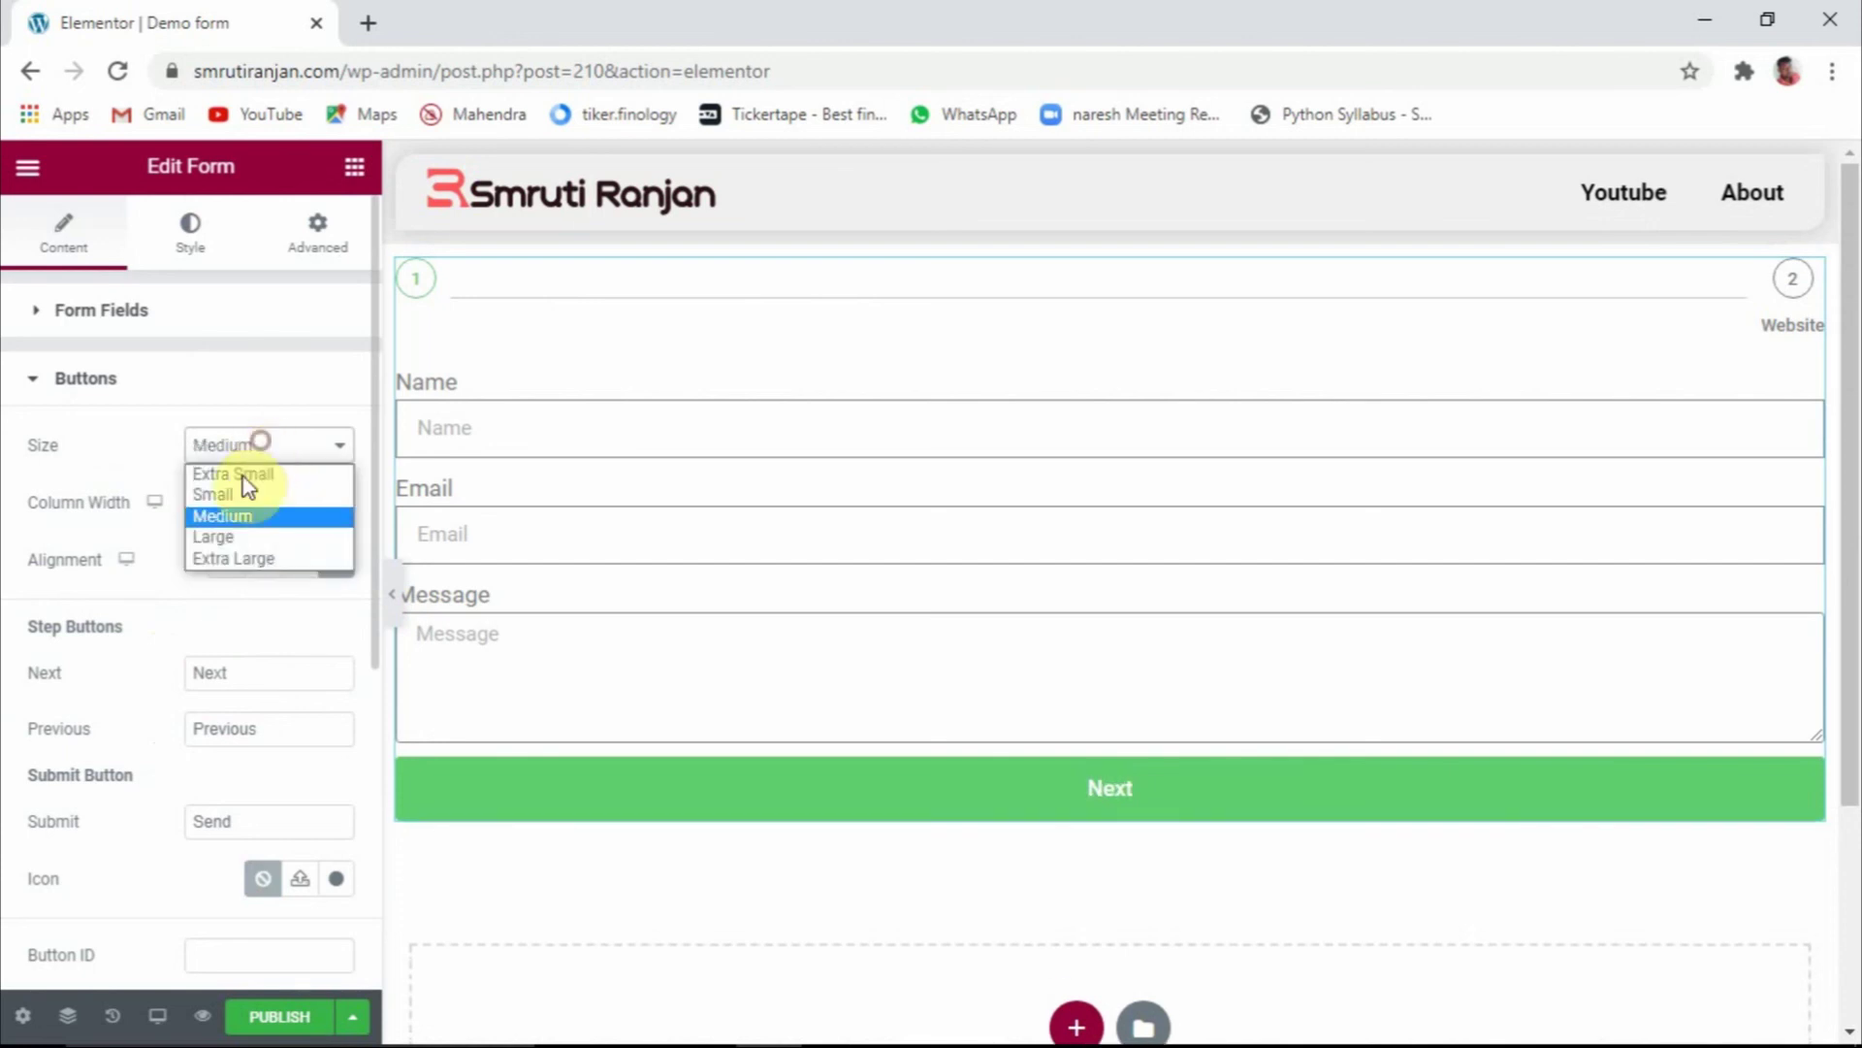
{"action": "left_click", "coordinate": [231, 533]}
{"action": "left_click", "coordinate": [245, 448]}
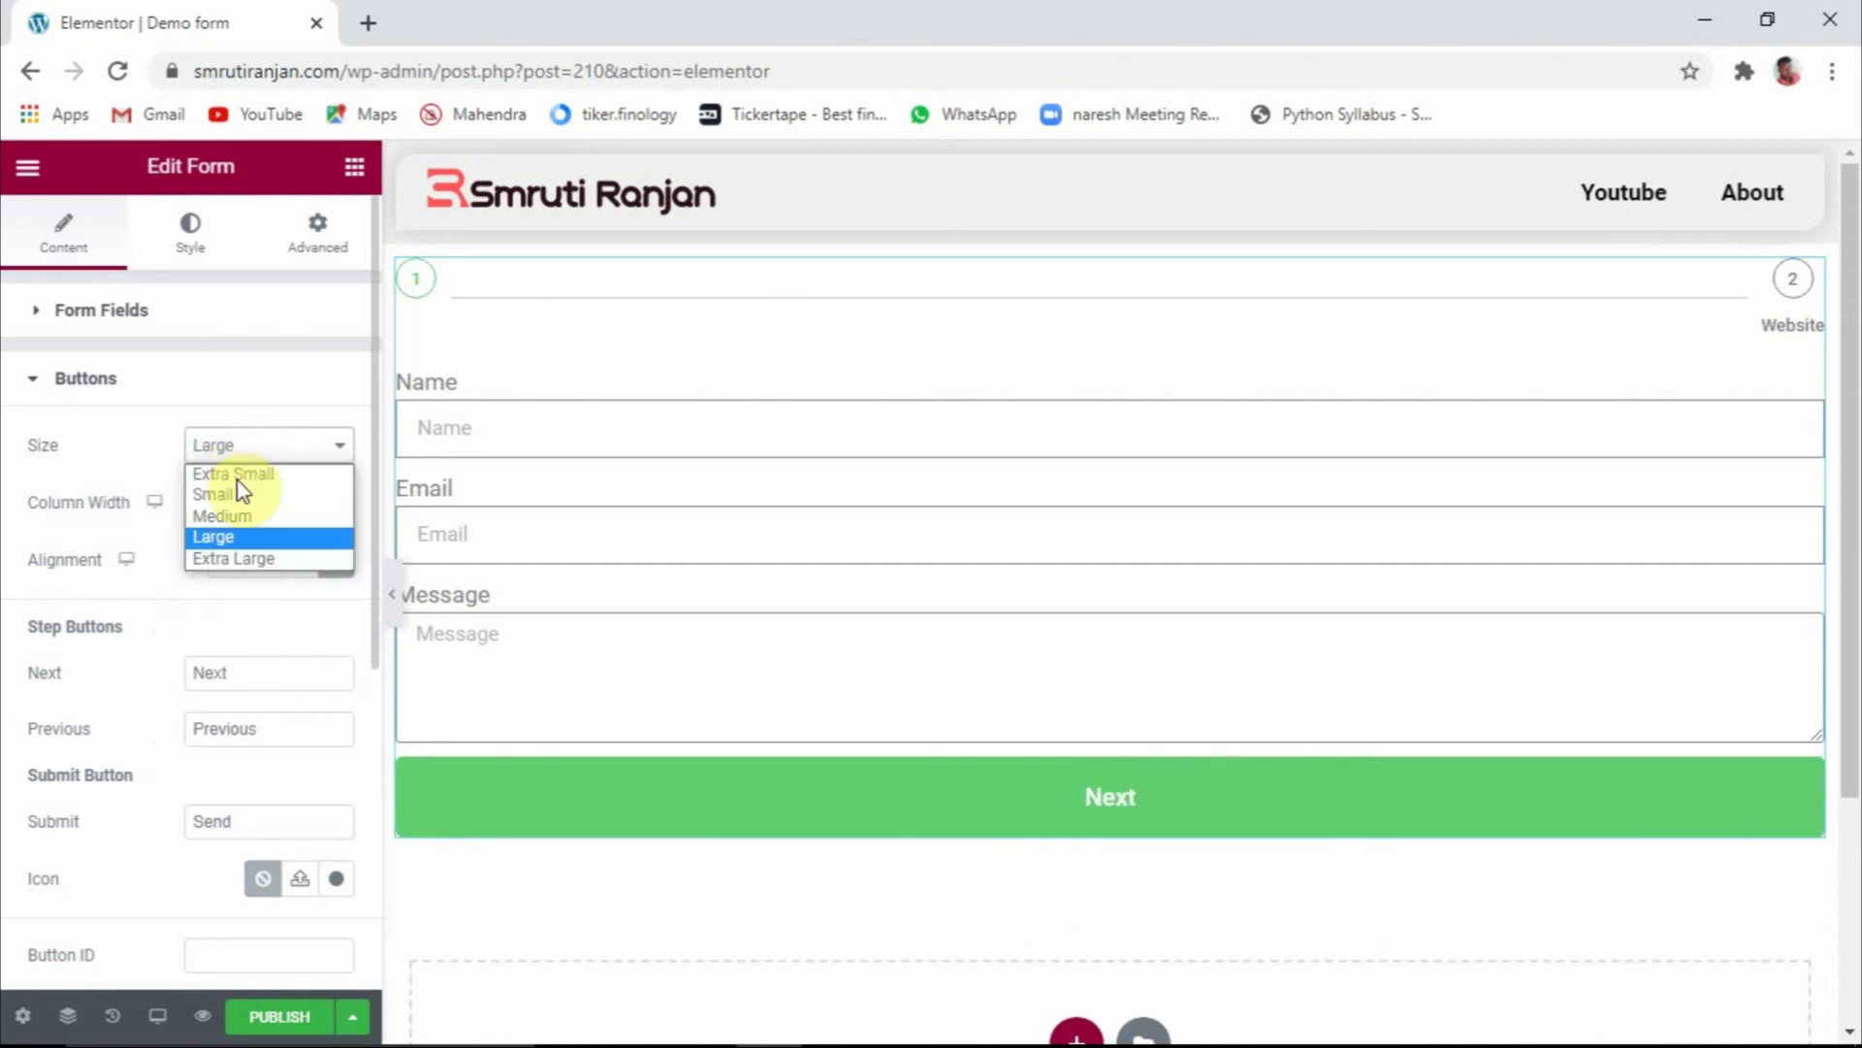
{"action": "left_click", "coordinate": [229, 494]}
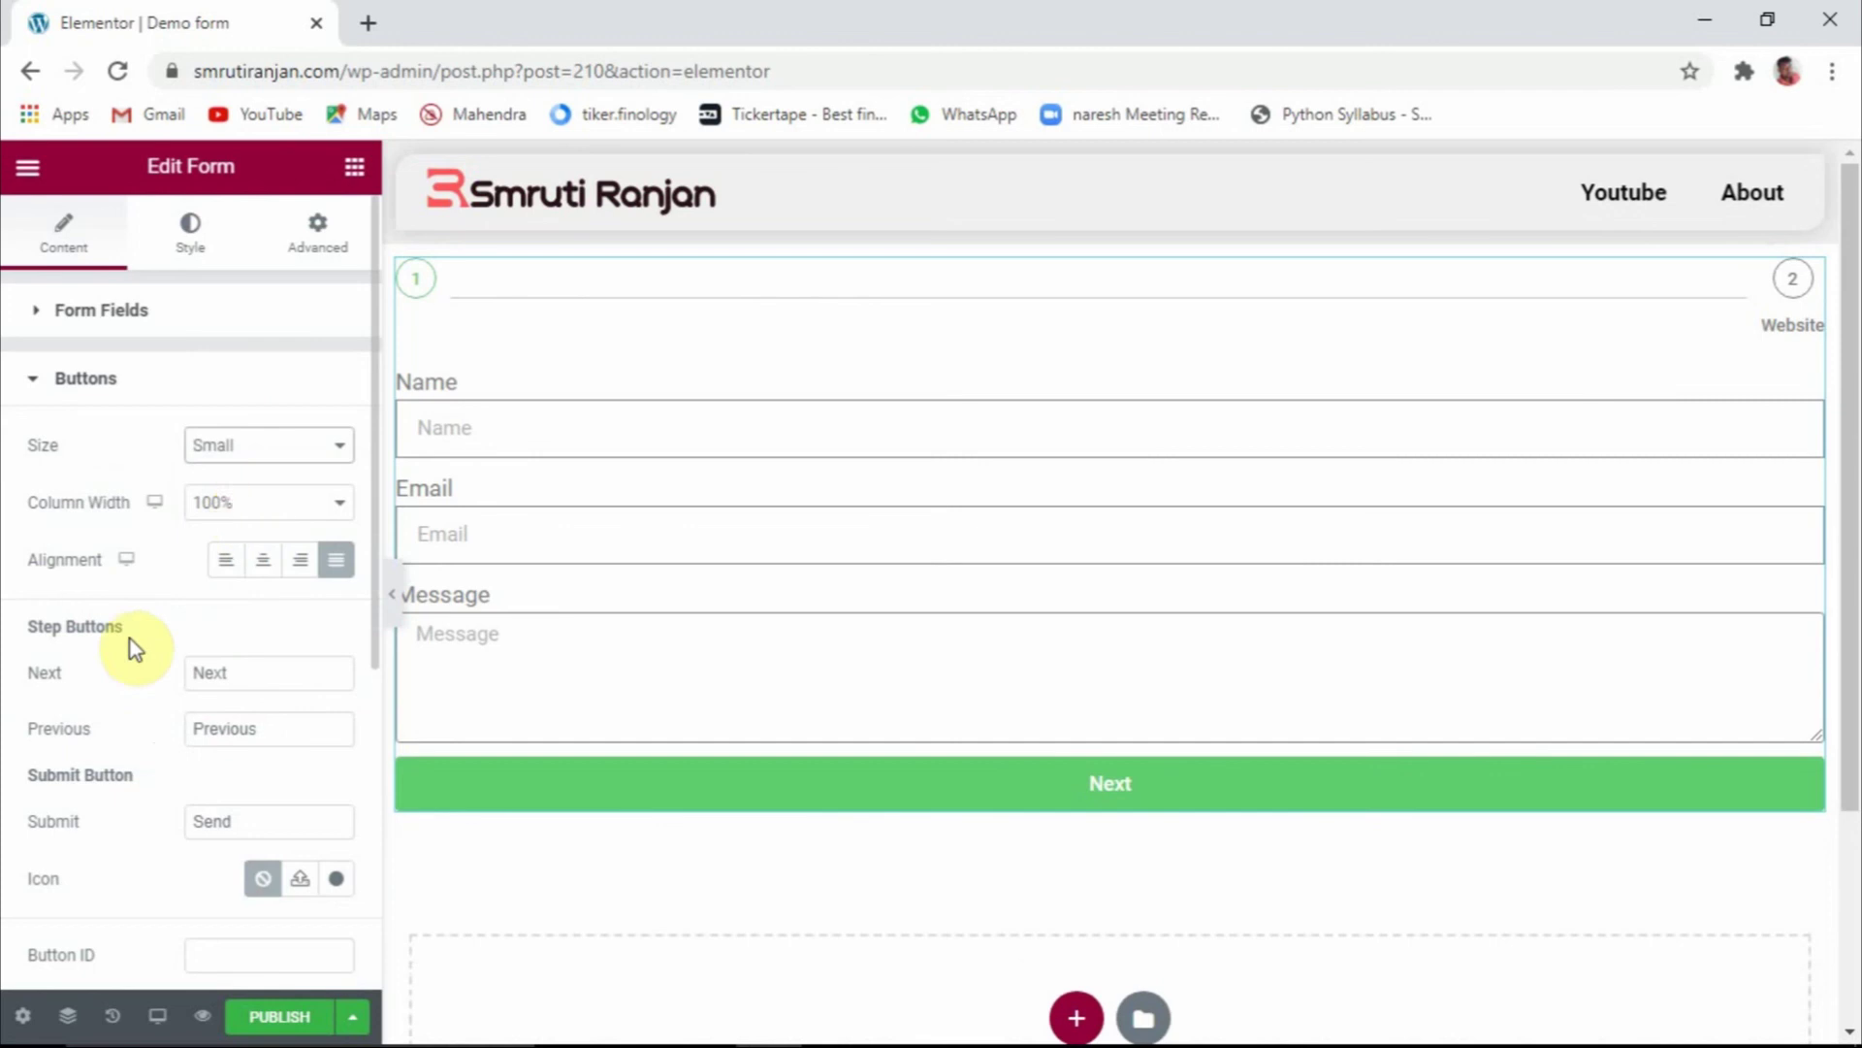
Try a 40% button column width with left, center and right alignment, and restore 100% width with justified alignment
{"action": "left_click", "coordinate": [246, 502]}
{"action": "left_click", "coordinate": [225, 595]}
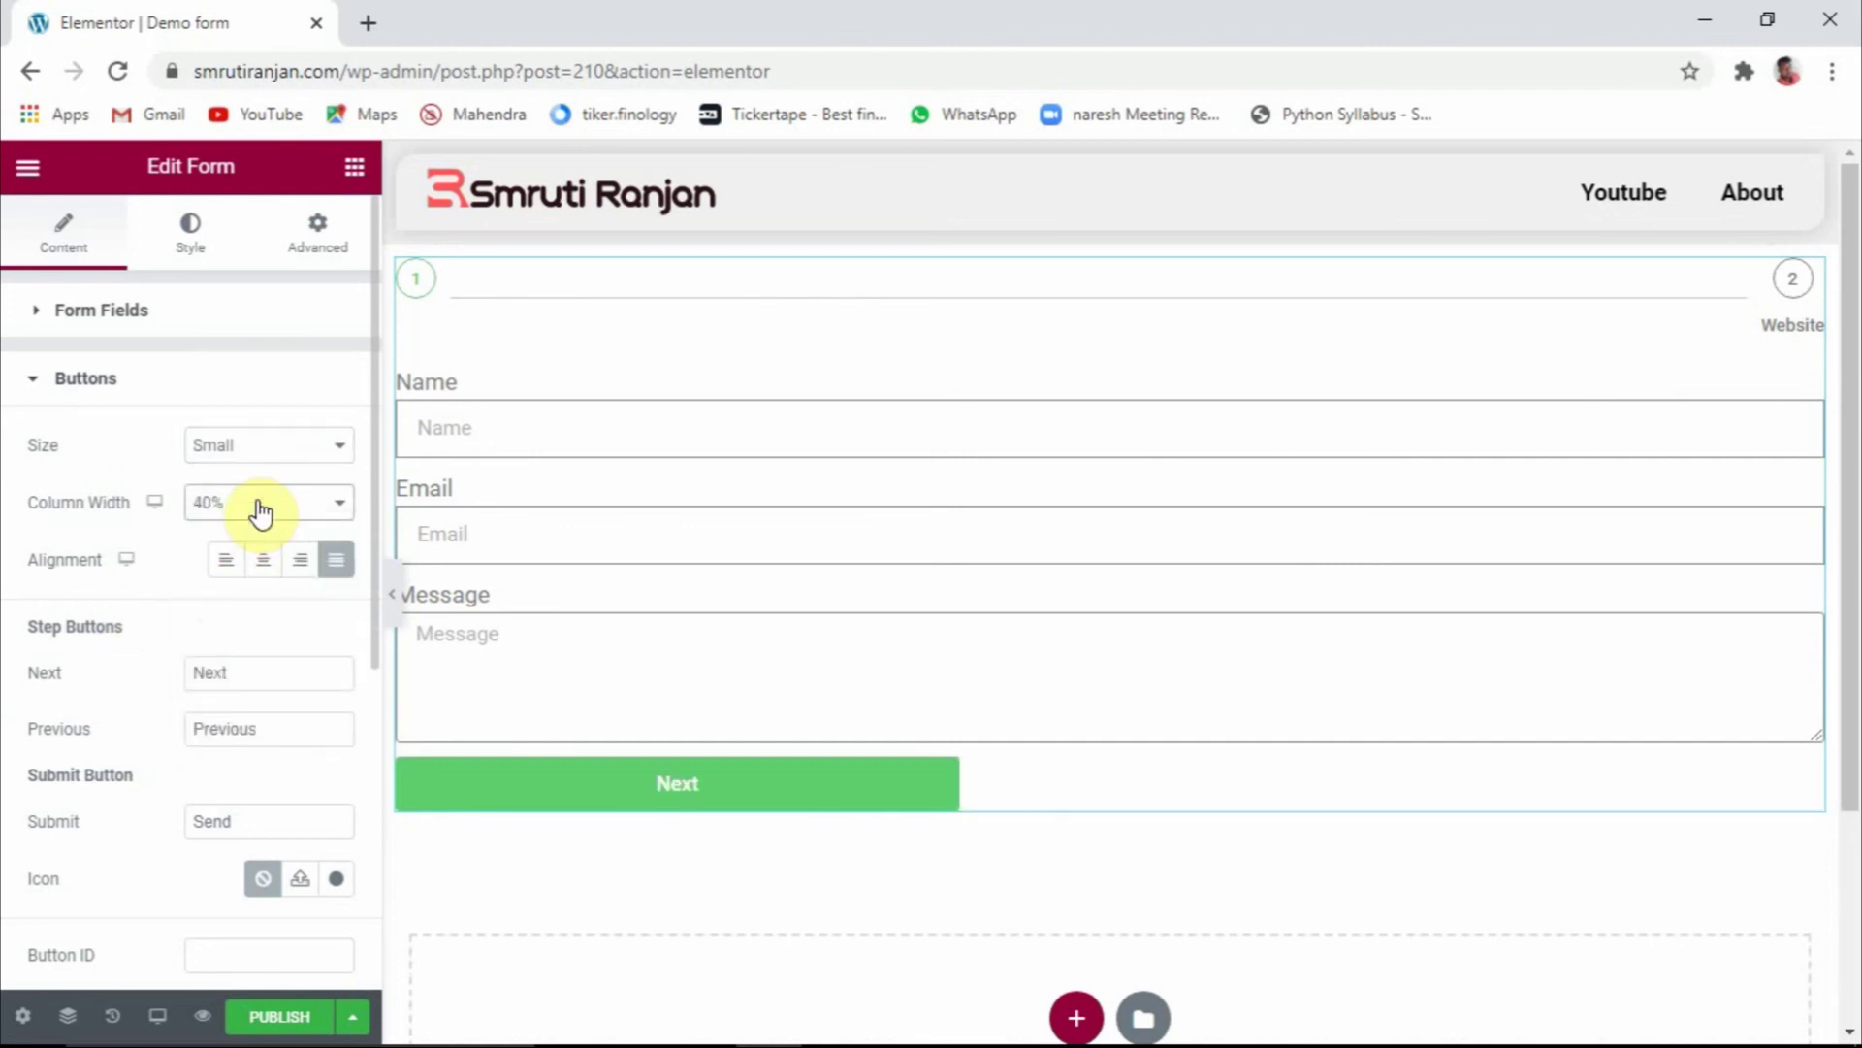
{"action": "left_click", "coordinate": [227, 567]}
{"action": "left_click", "coordinate": [252, 566]}
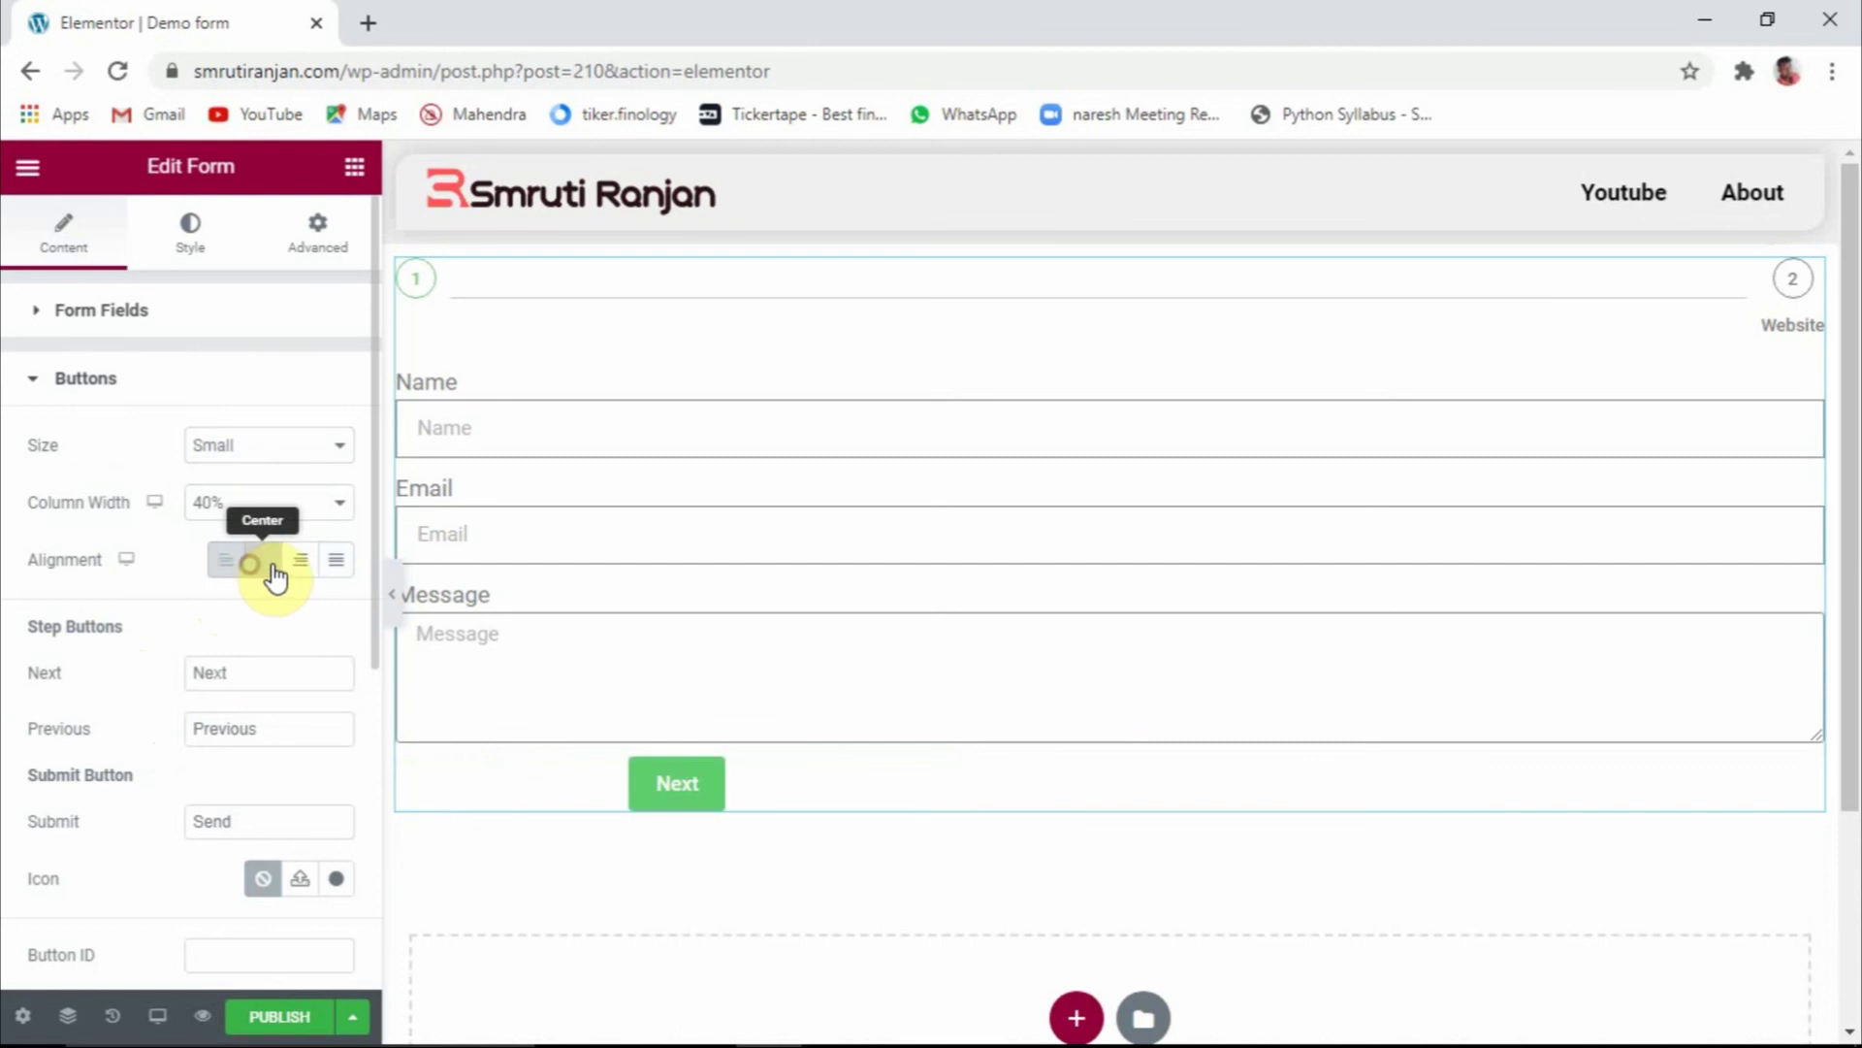
{"action": "left_click", "coordinate": [301, 566]}
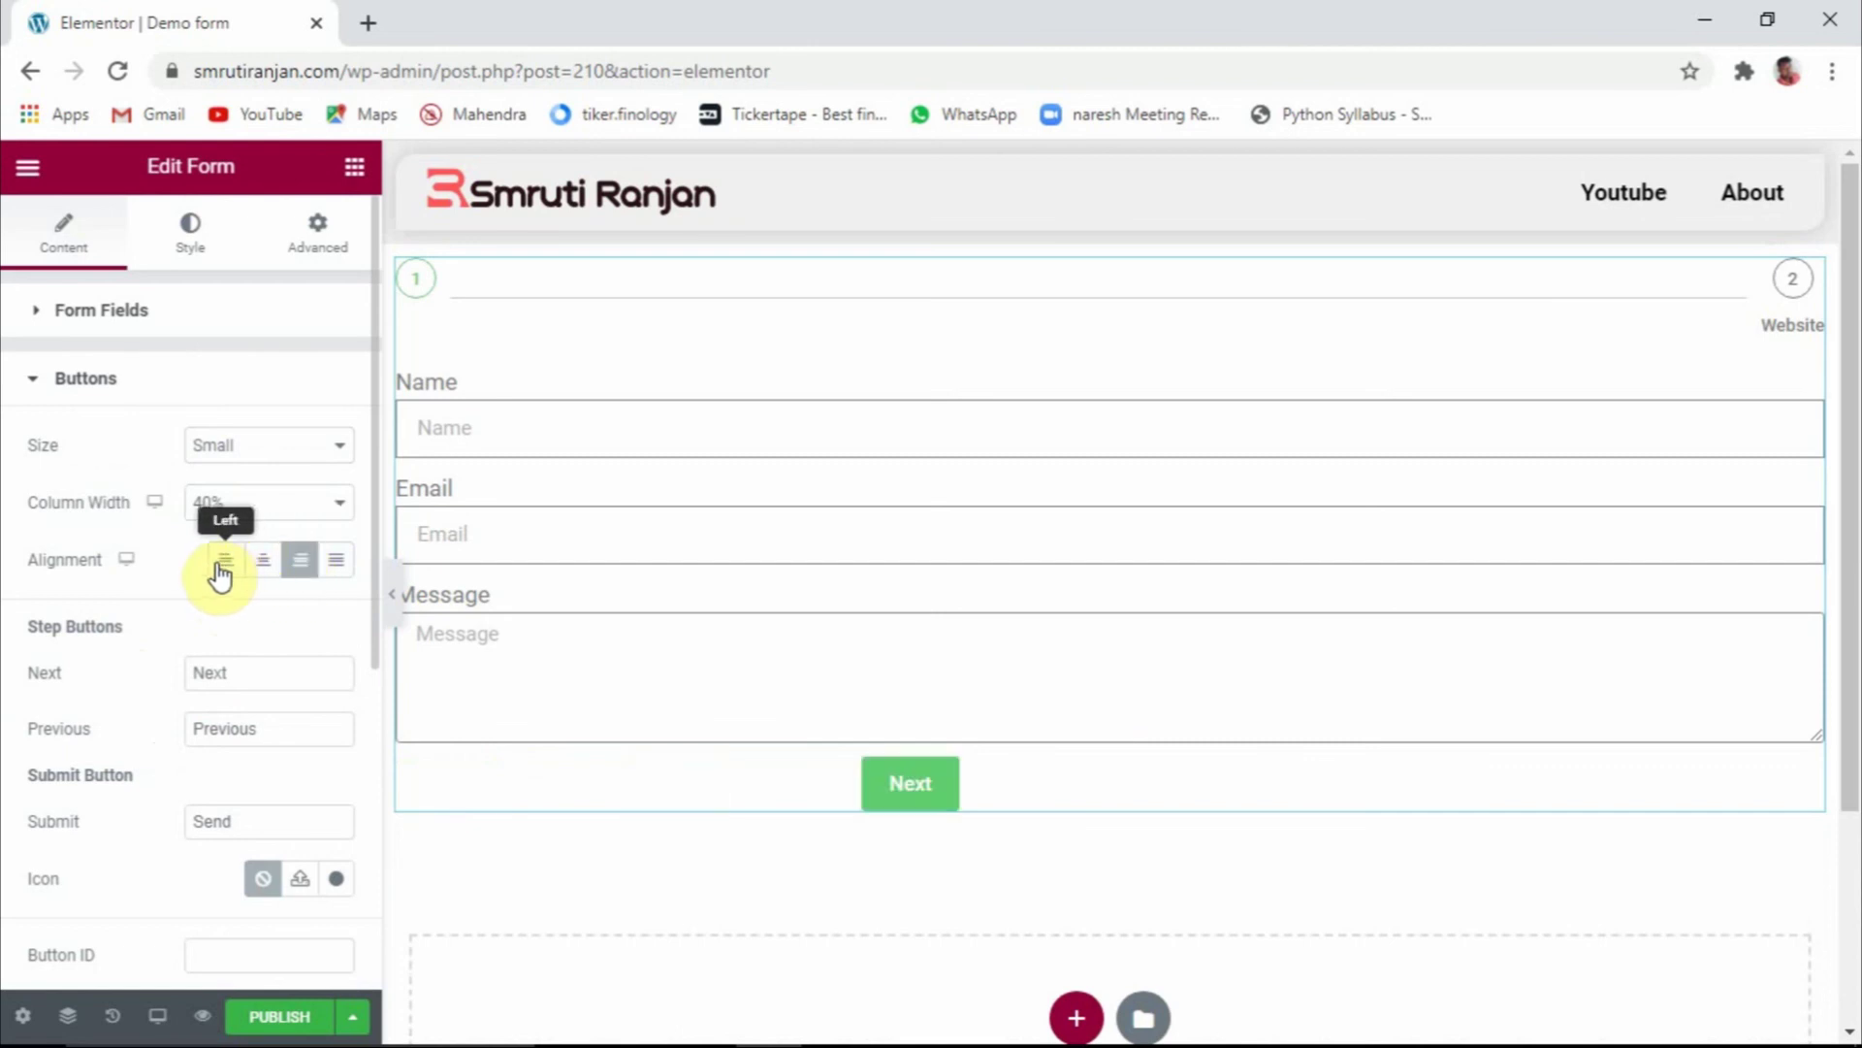
{"action": "left_click", "coordinate": [247, 502]}
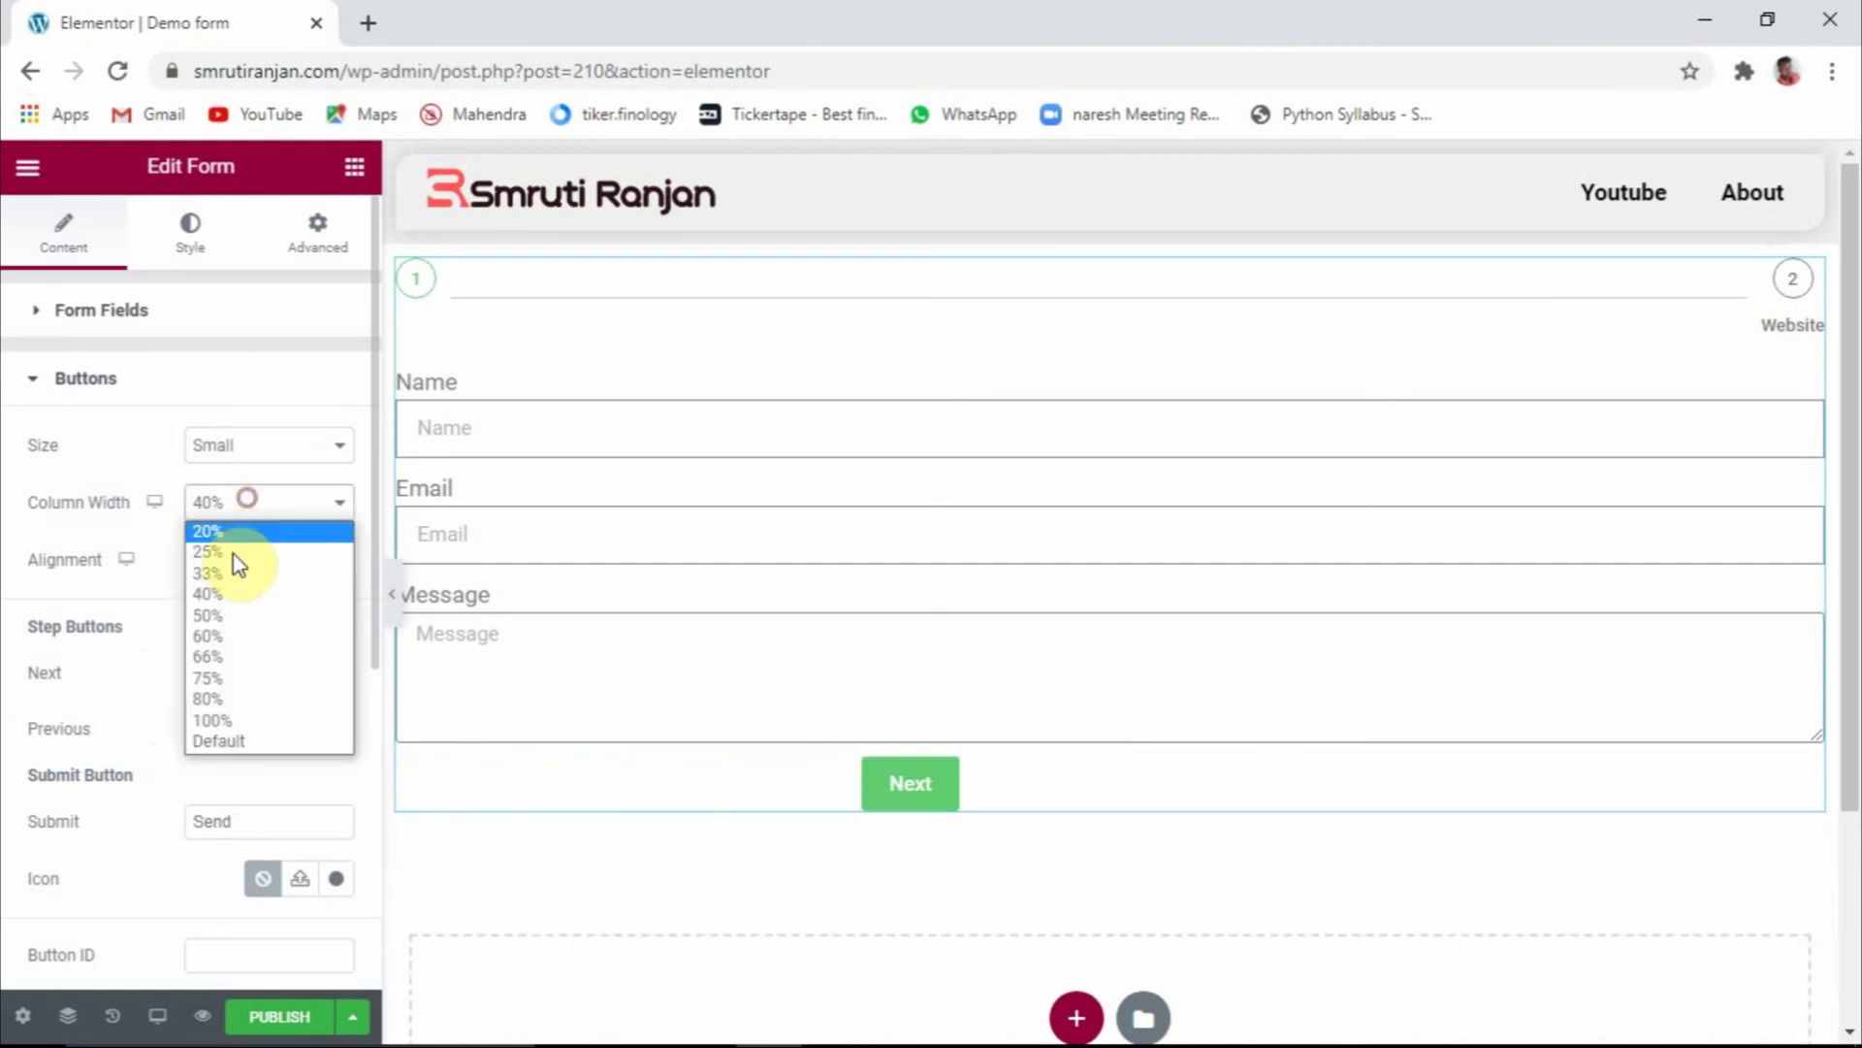
{"action": "left_click", "coordinate": [228, 719]}
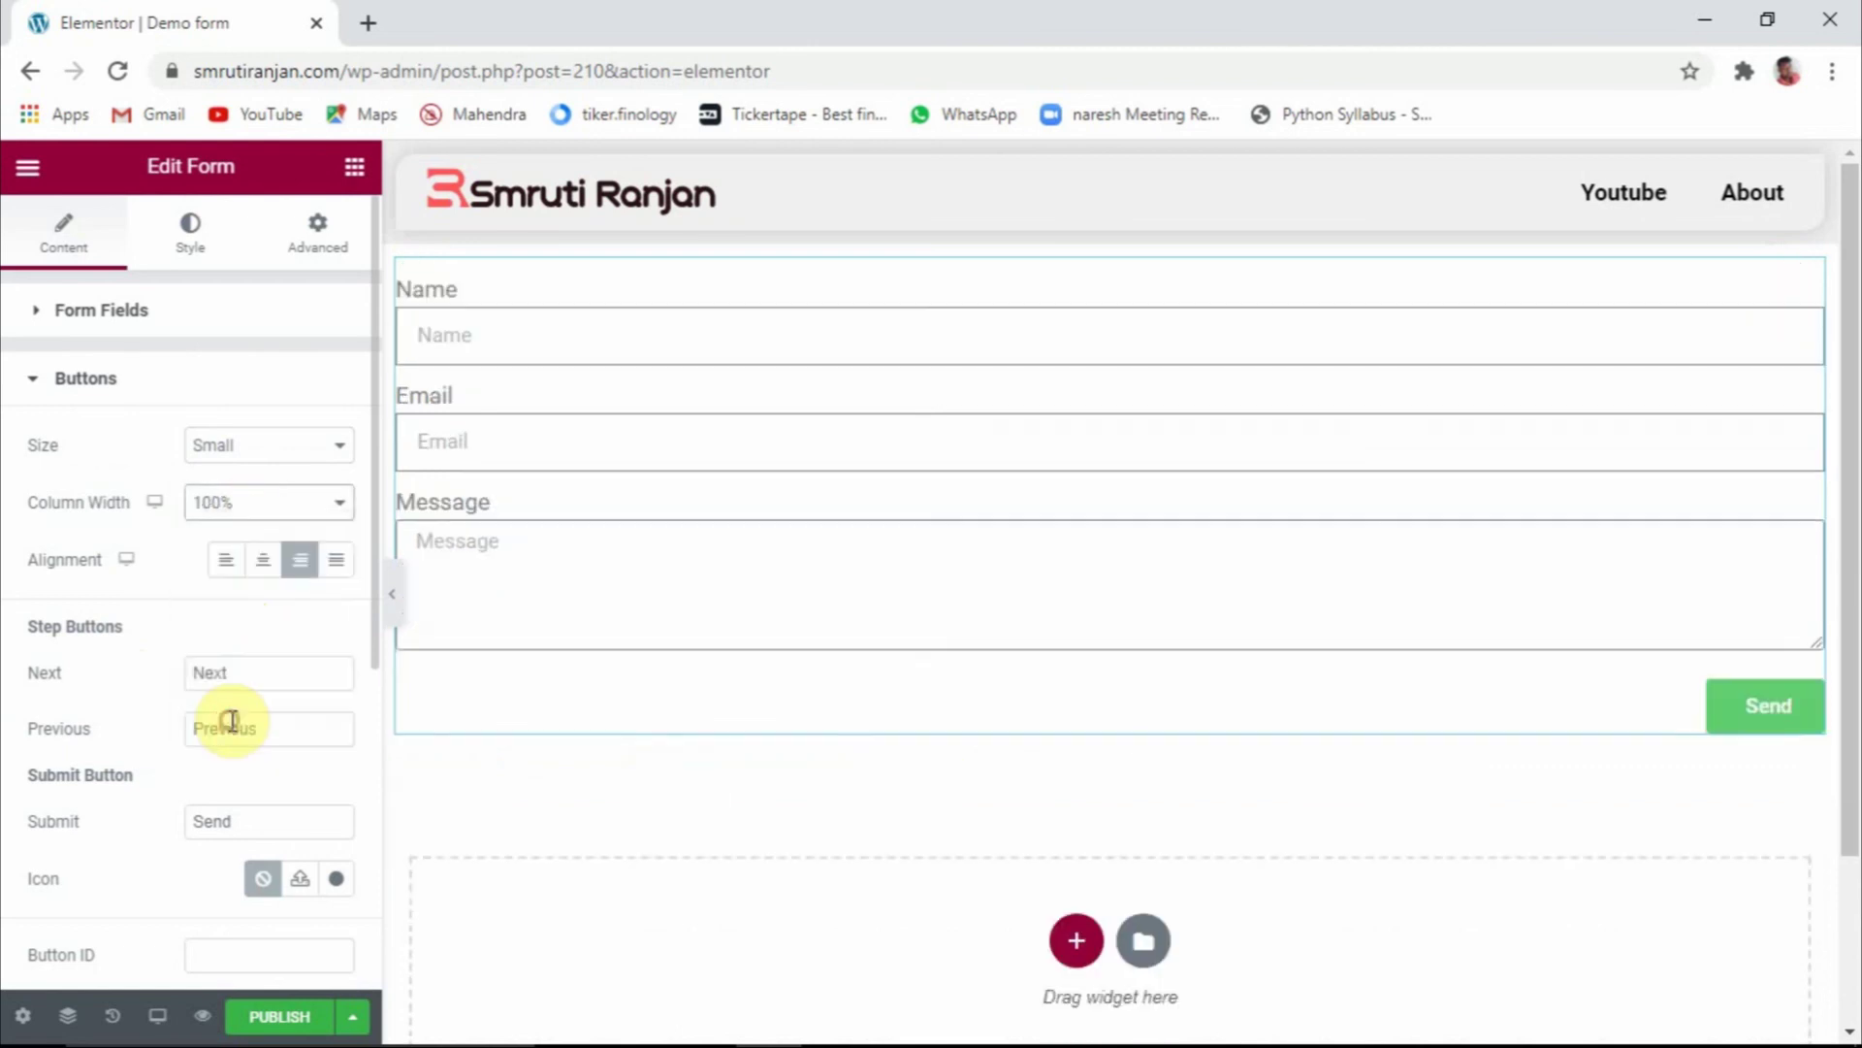
{"action": "left_click", "coordinate": [334, 567]}
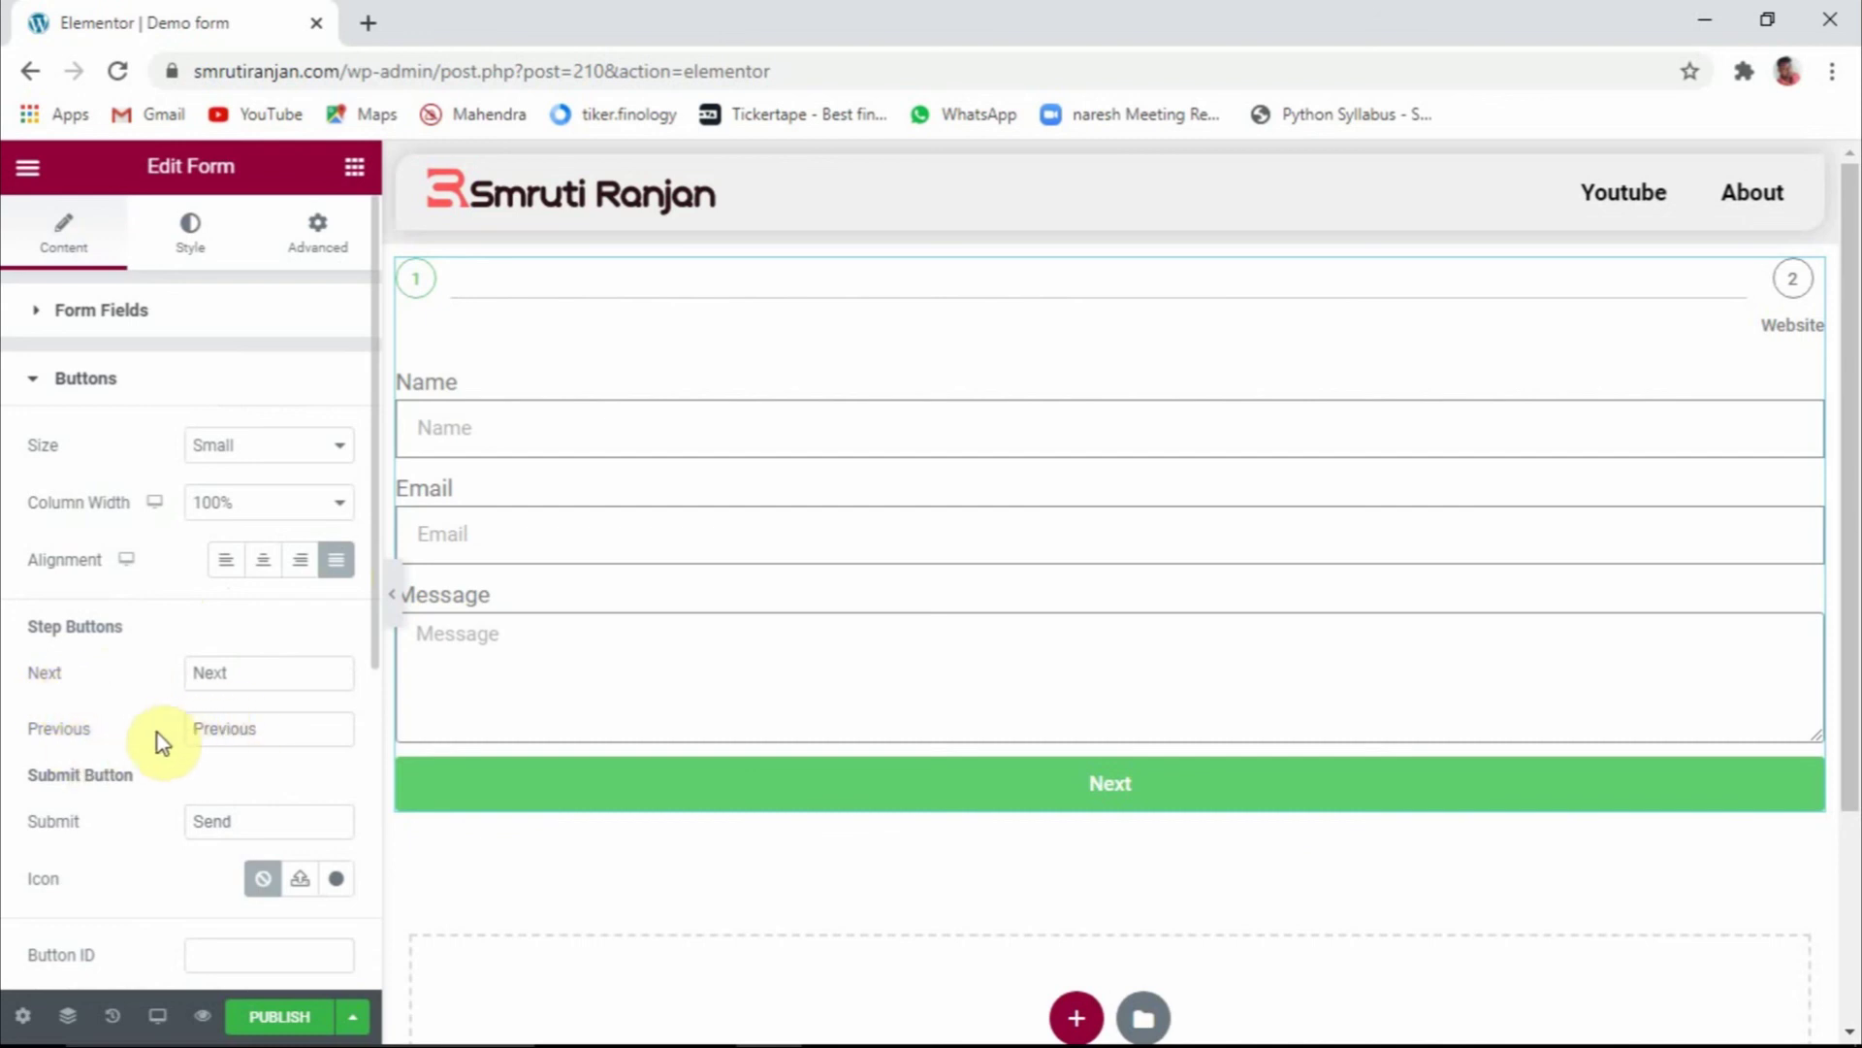
Examine the step and submit button settings and the list of actions available after the form is submitted
{"action": "scroll", "coordinate": [160, 740], "scroll_direction": "down", "scroll_amount": 2}
{"action": "scroll", "coordinate": [161, 740], "scroll_direction": "down", "scroll_amount": 2}
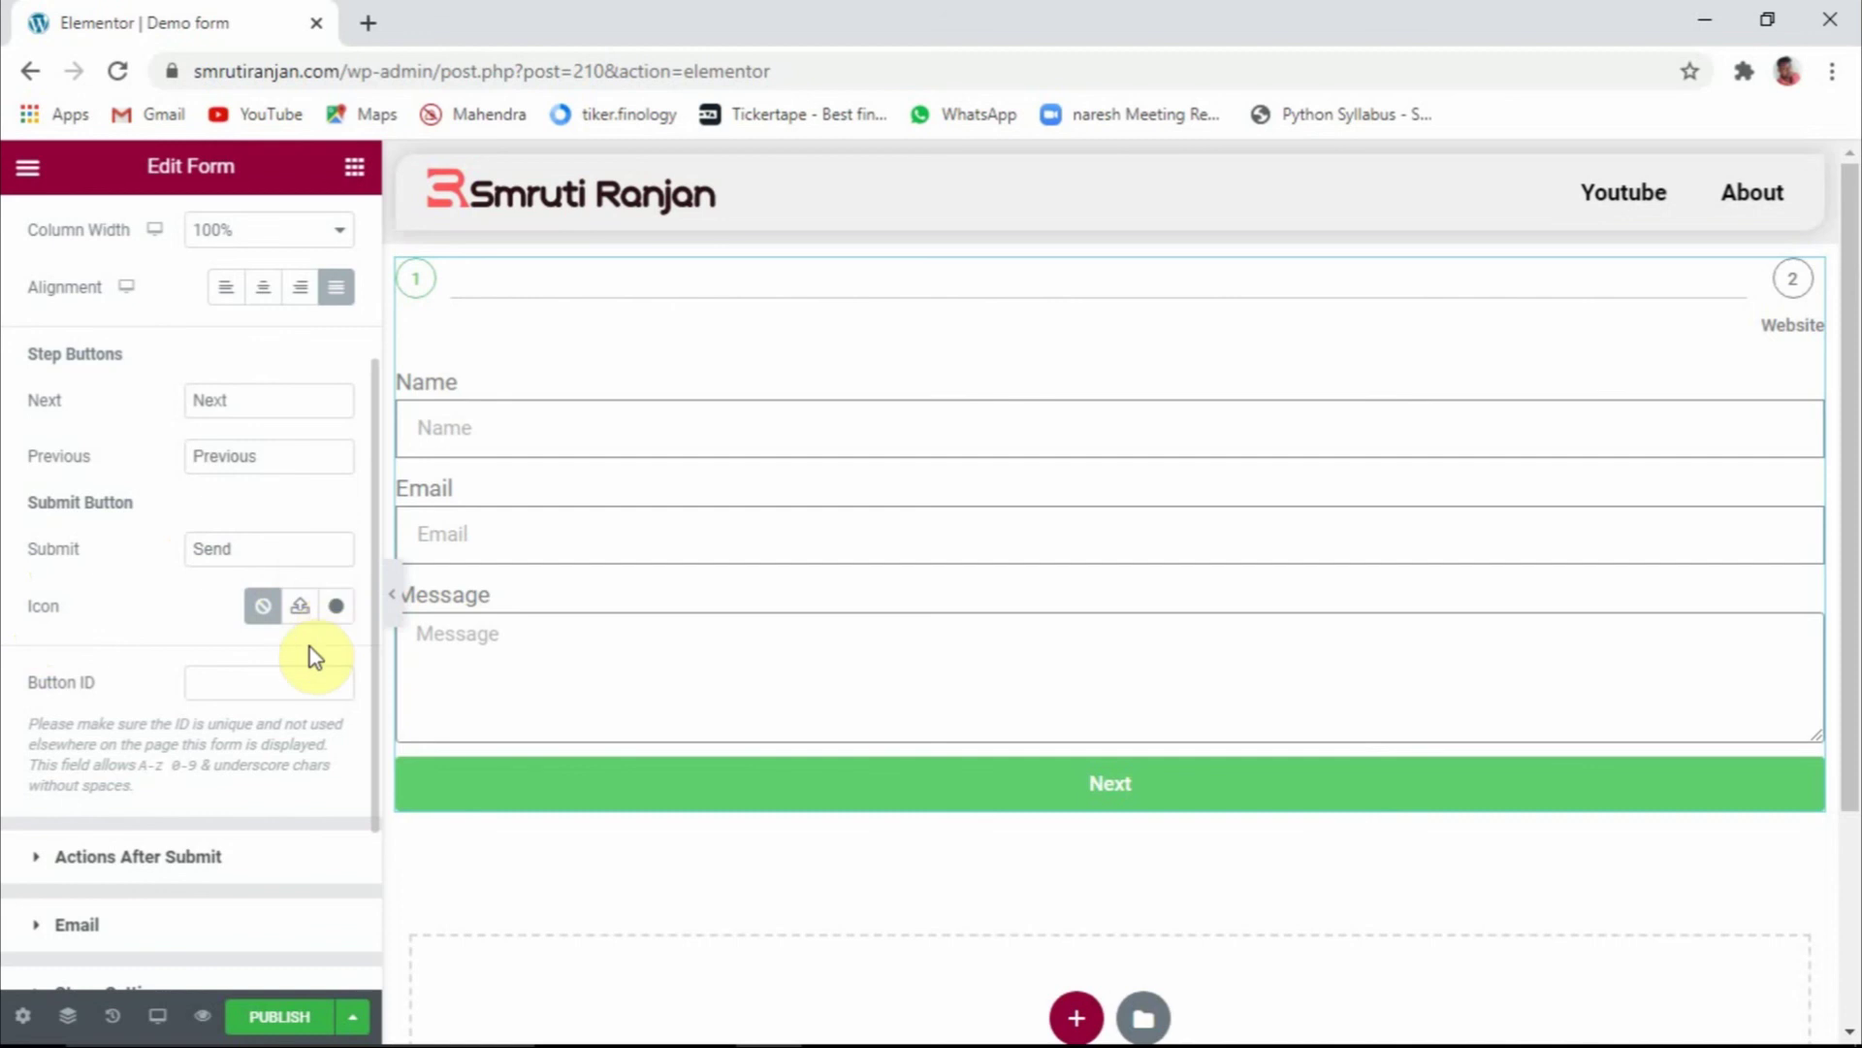
{"action": "scroll", "coordinate": [169, 656], "scroll_direction": "down", "scroll_amount": 1}
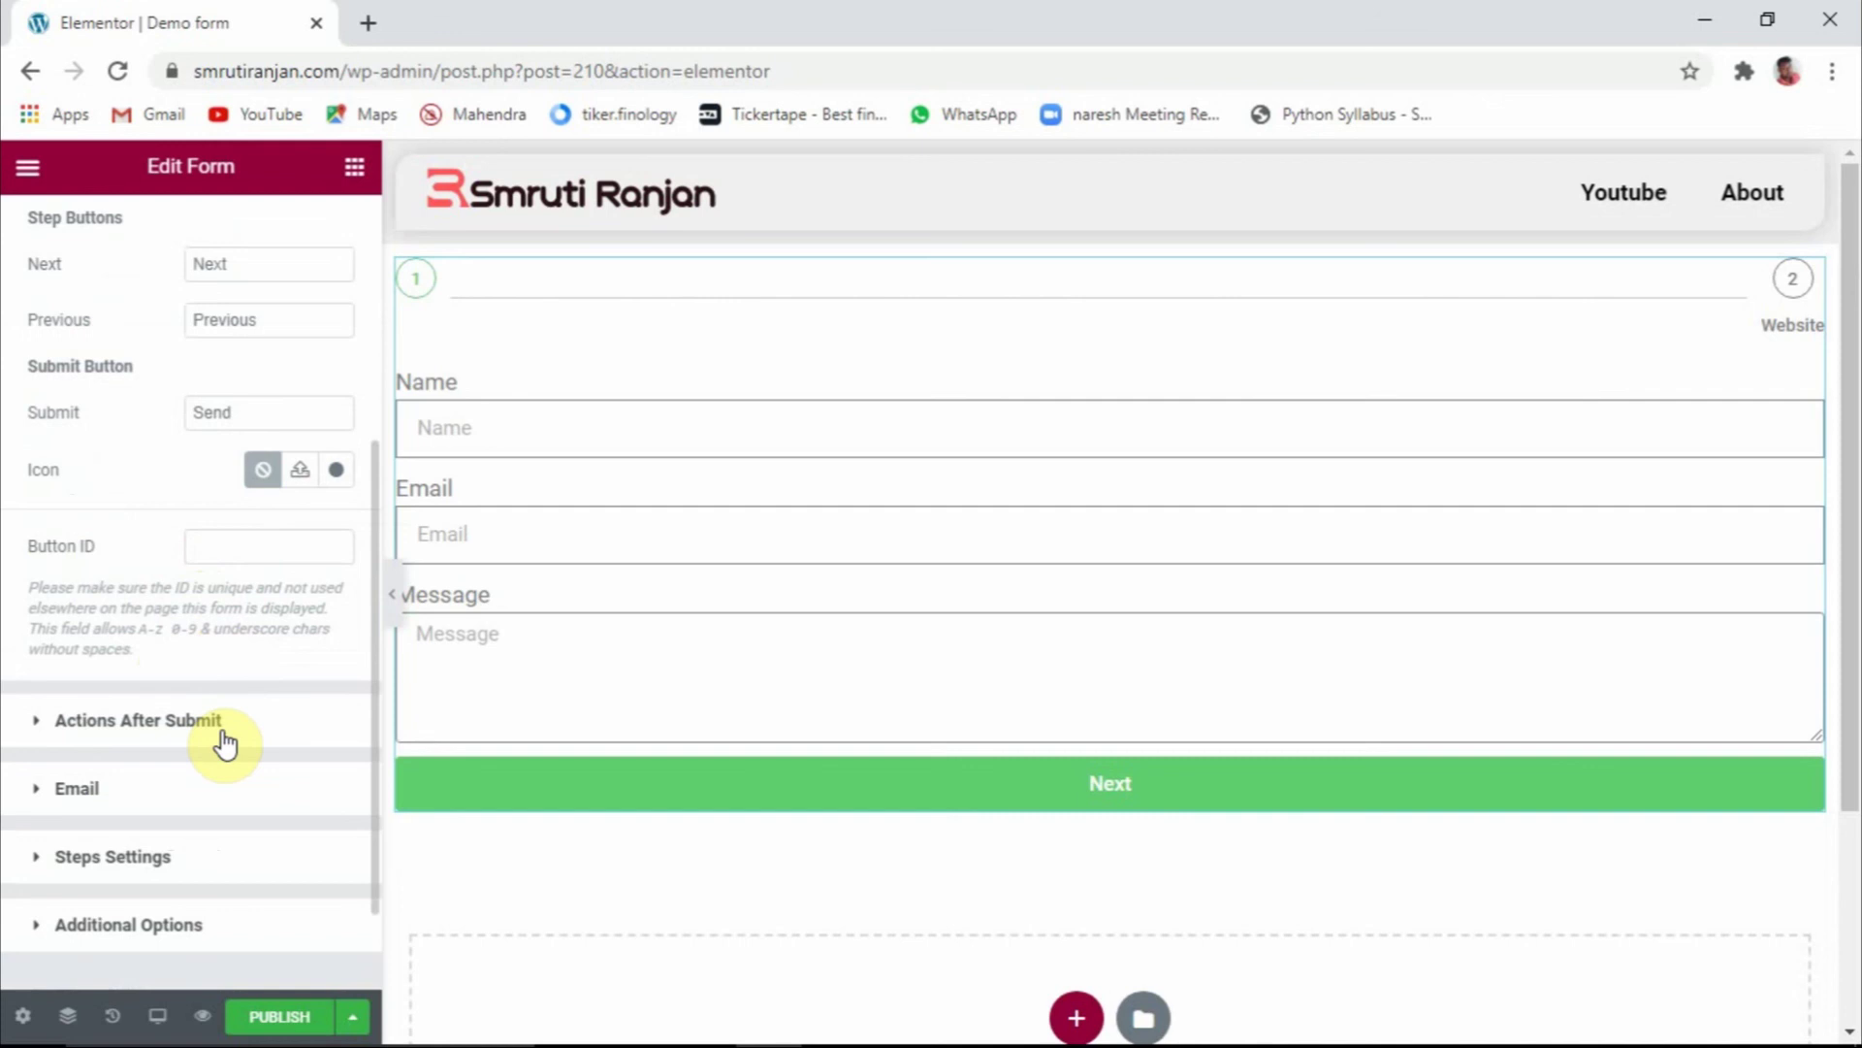
{"action": "scroll", "coordinate": [226, 743], "scroll_direction": "down", "scroll_amount": 1}
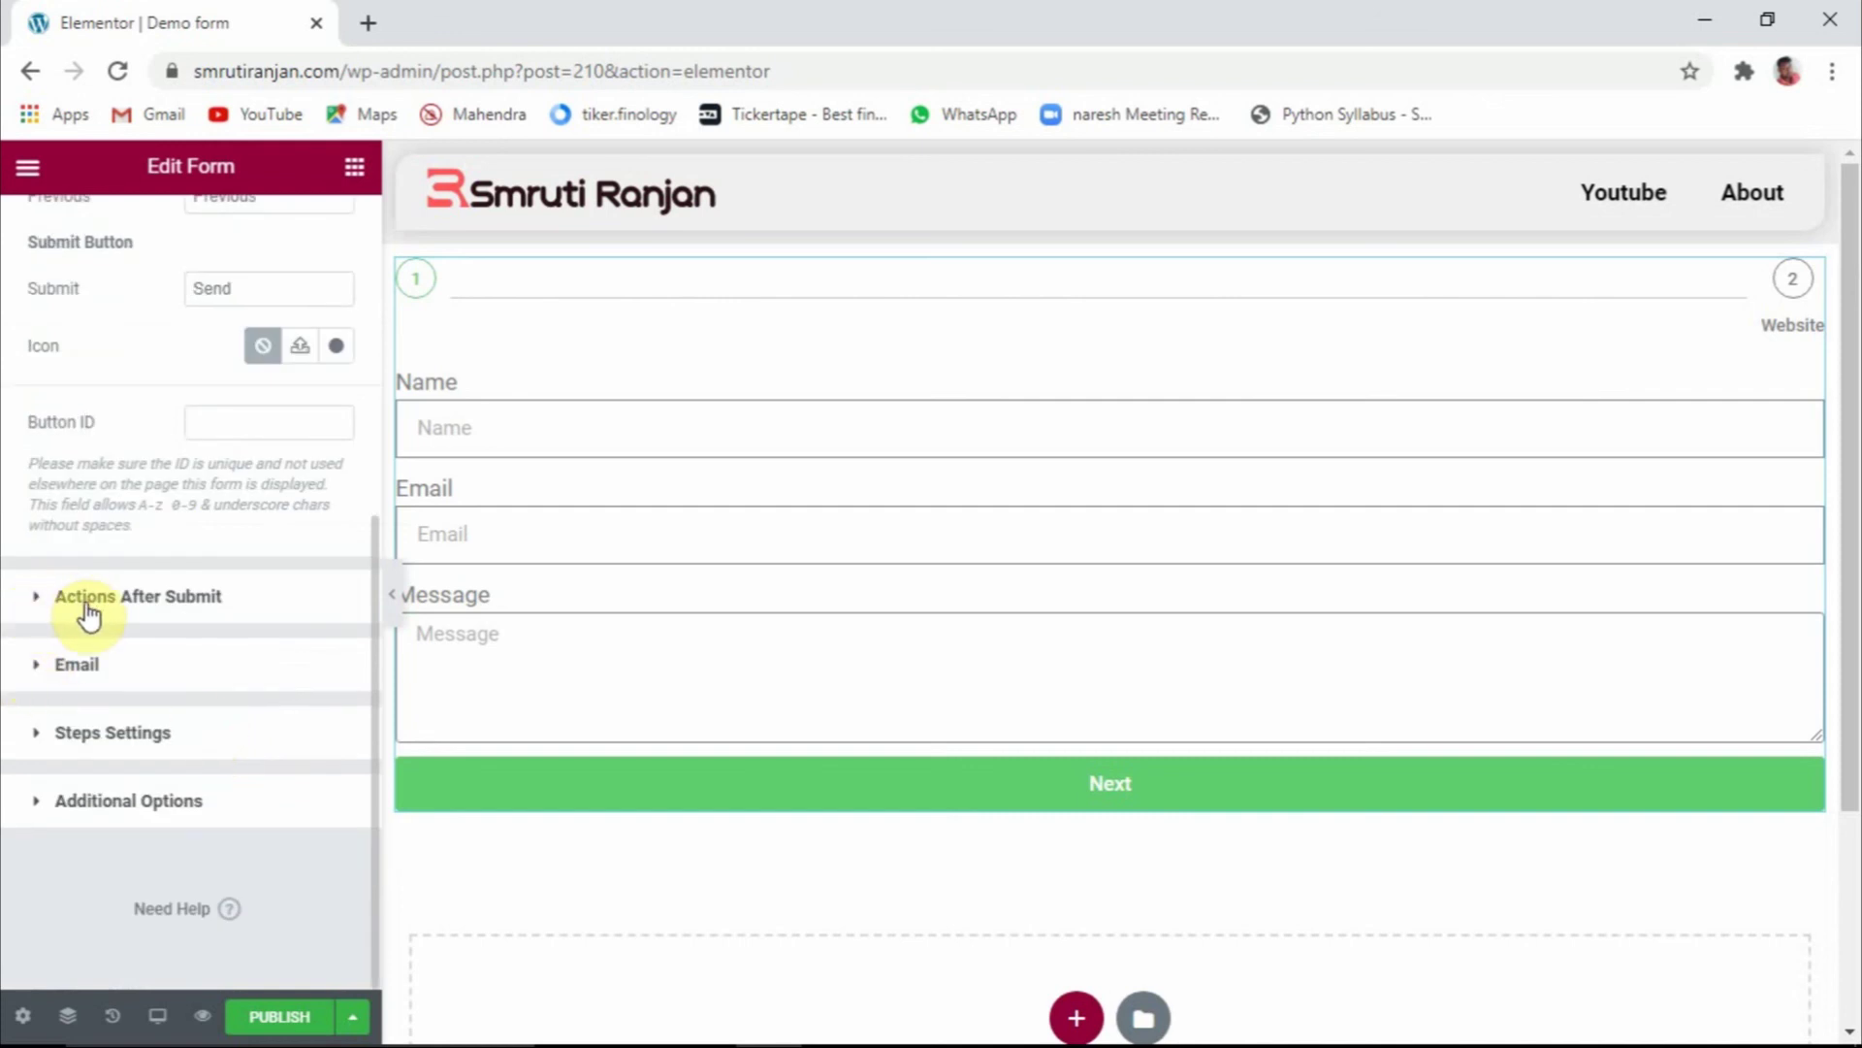
{"action": "left_click", "coordinate": [245, 592]}
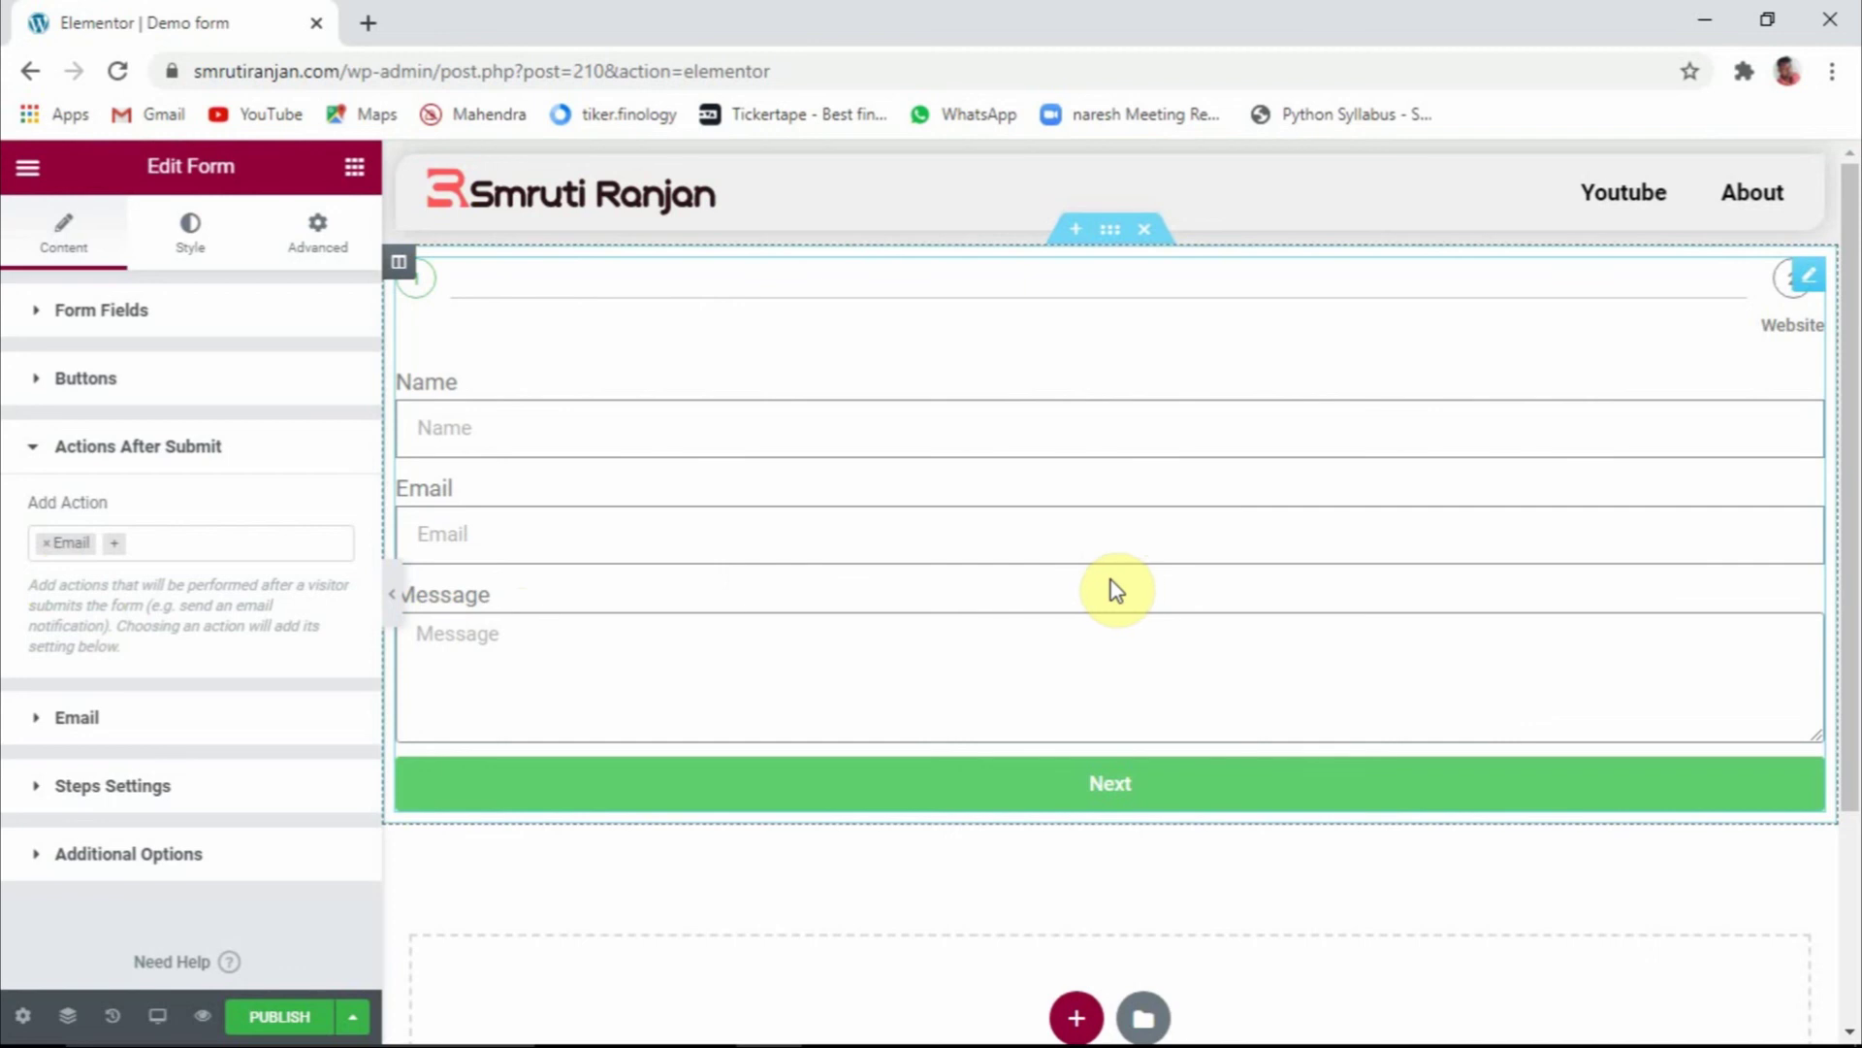
{"action": "left_click", "coordinate": [153, 541]}
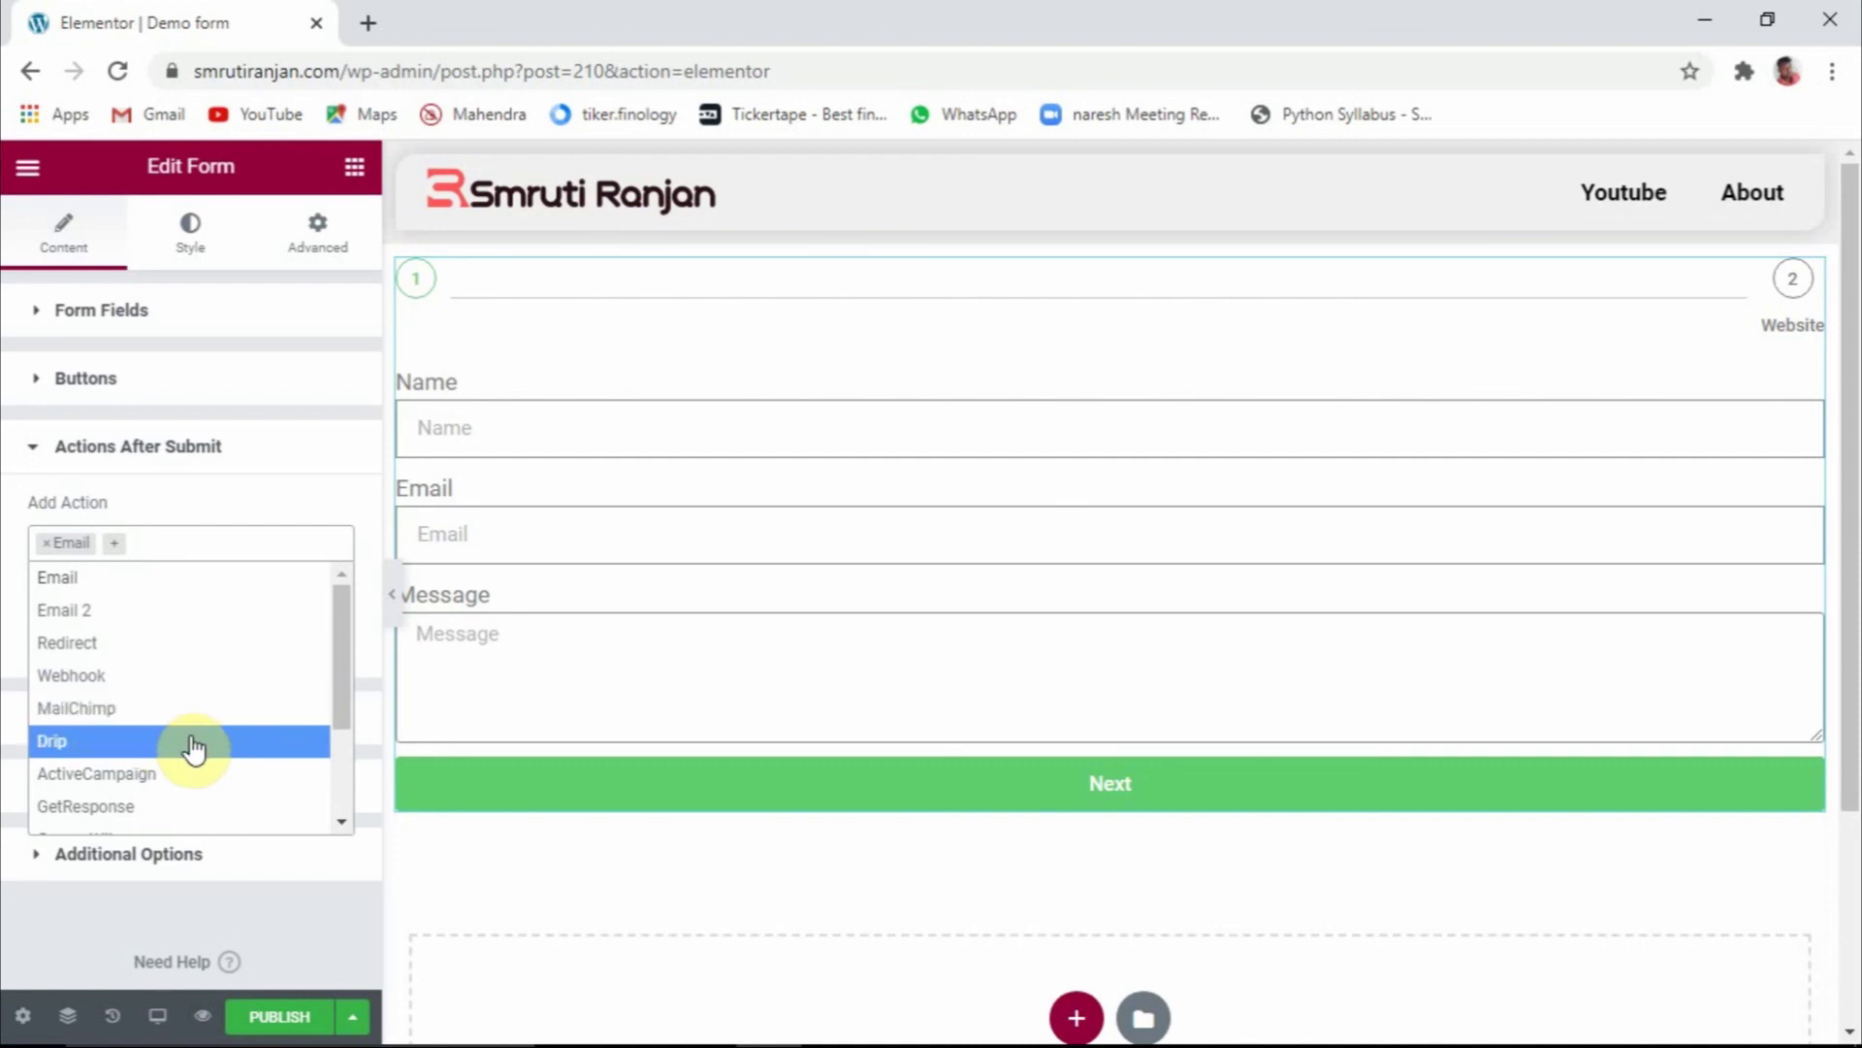
{"action": "scroll", "coordinate": [195, 749], "scroll_direction": "down", "scroll_amount": 3}
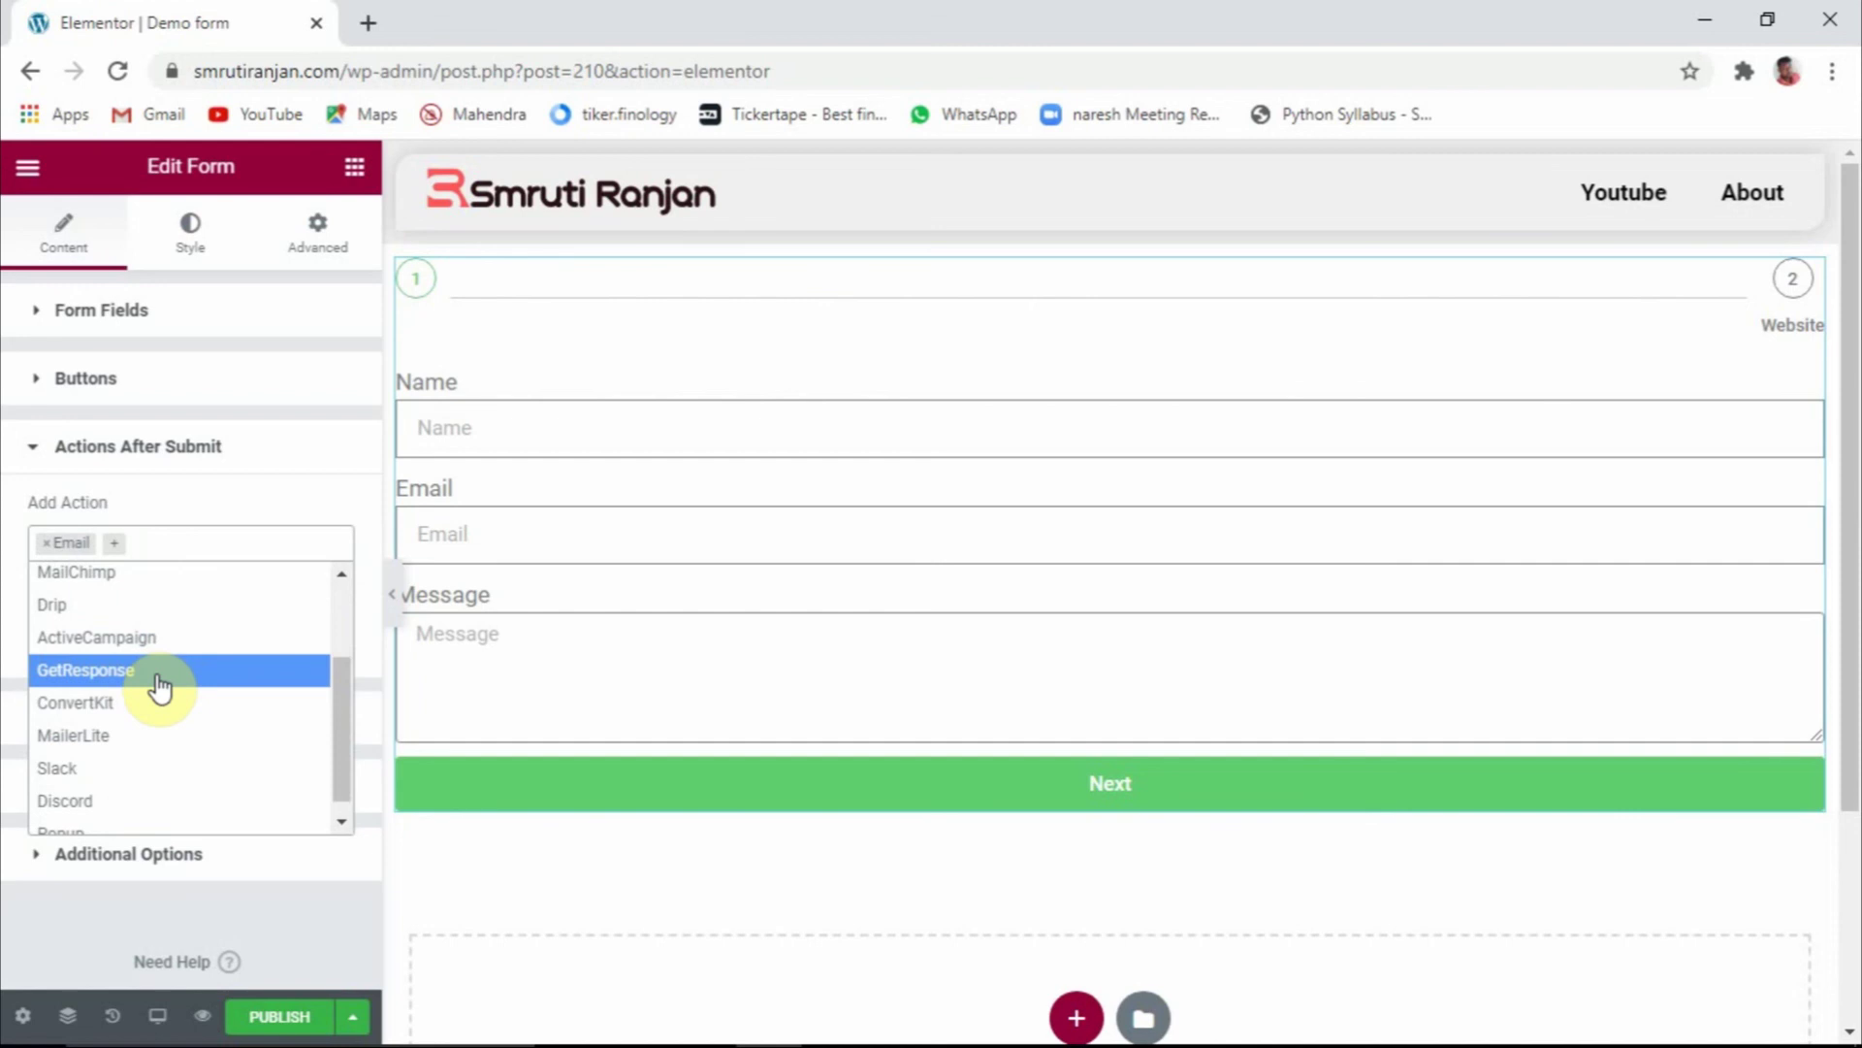
{"action": "scroll", "coordinate": [155, 684], "scroll_direction": "down", "scroll_amount": 1}
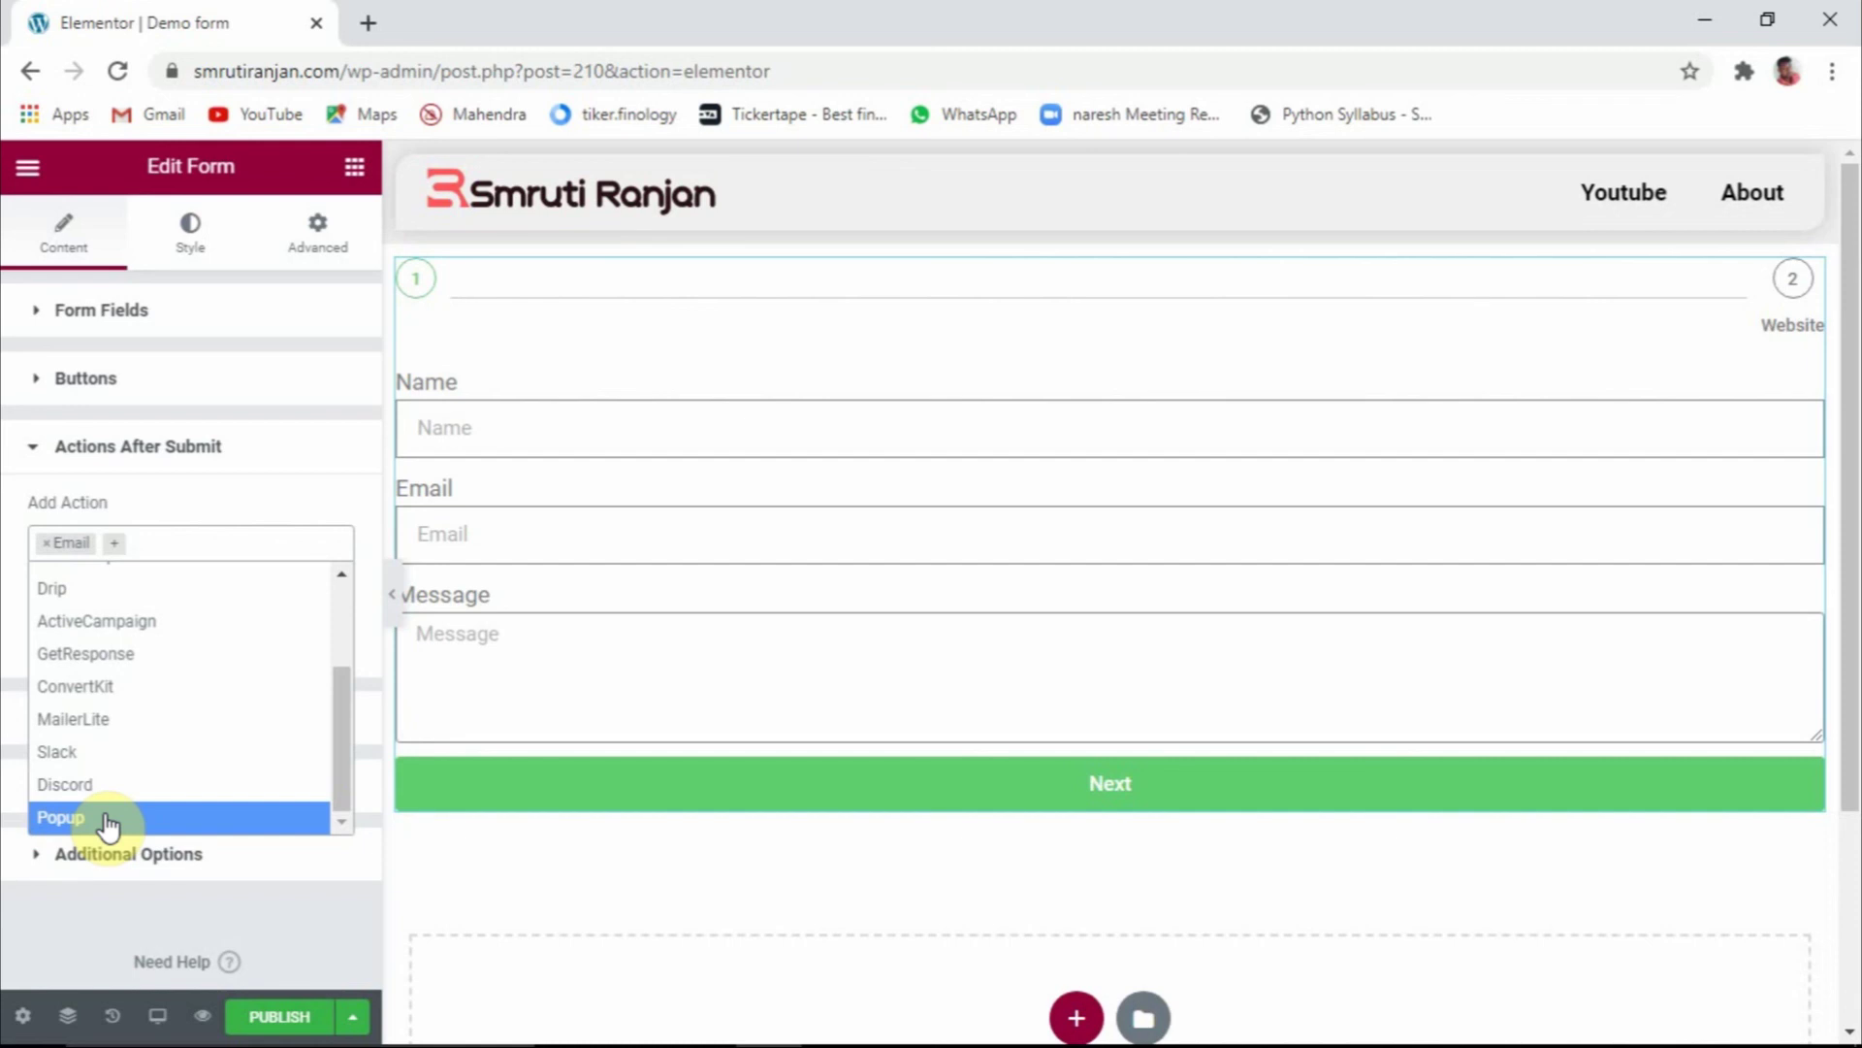
{"action": "left_click", "coordinate": [219, 506]}
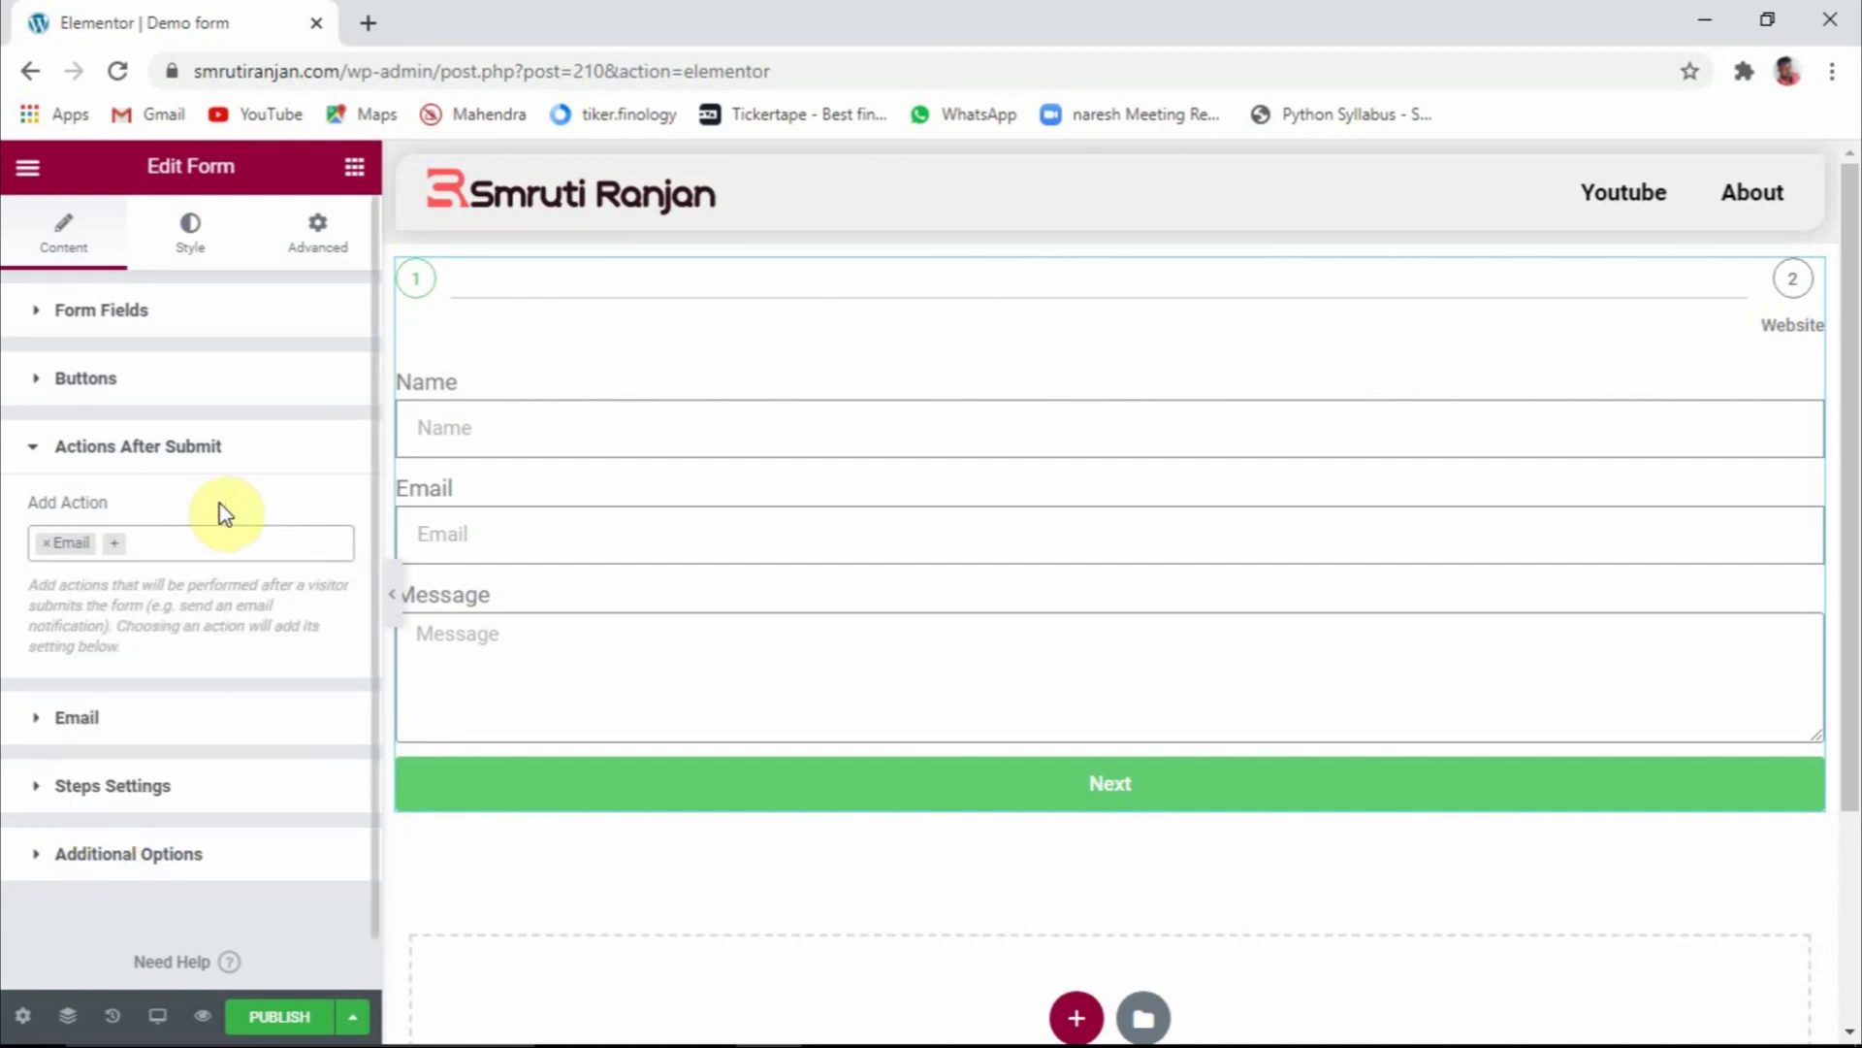
{"action": "left_click", "coordinate": [197, 542]}
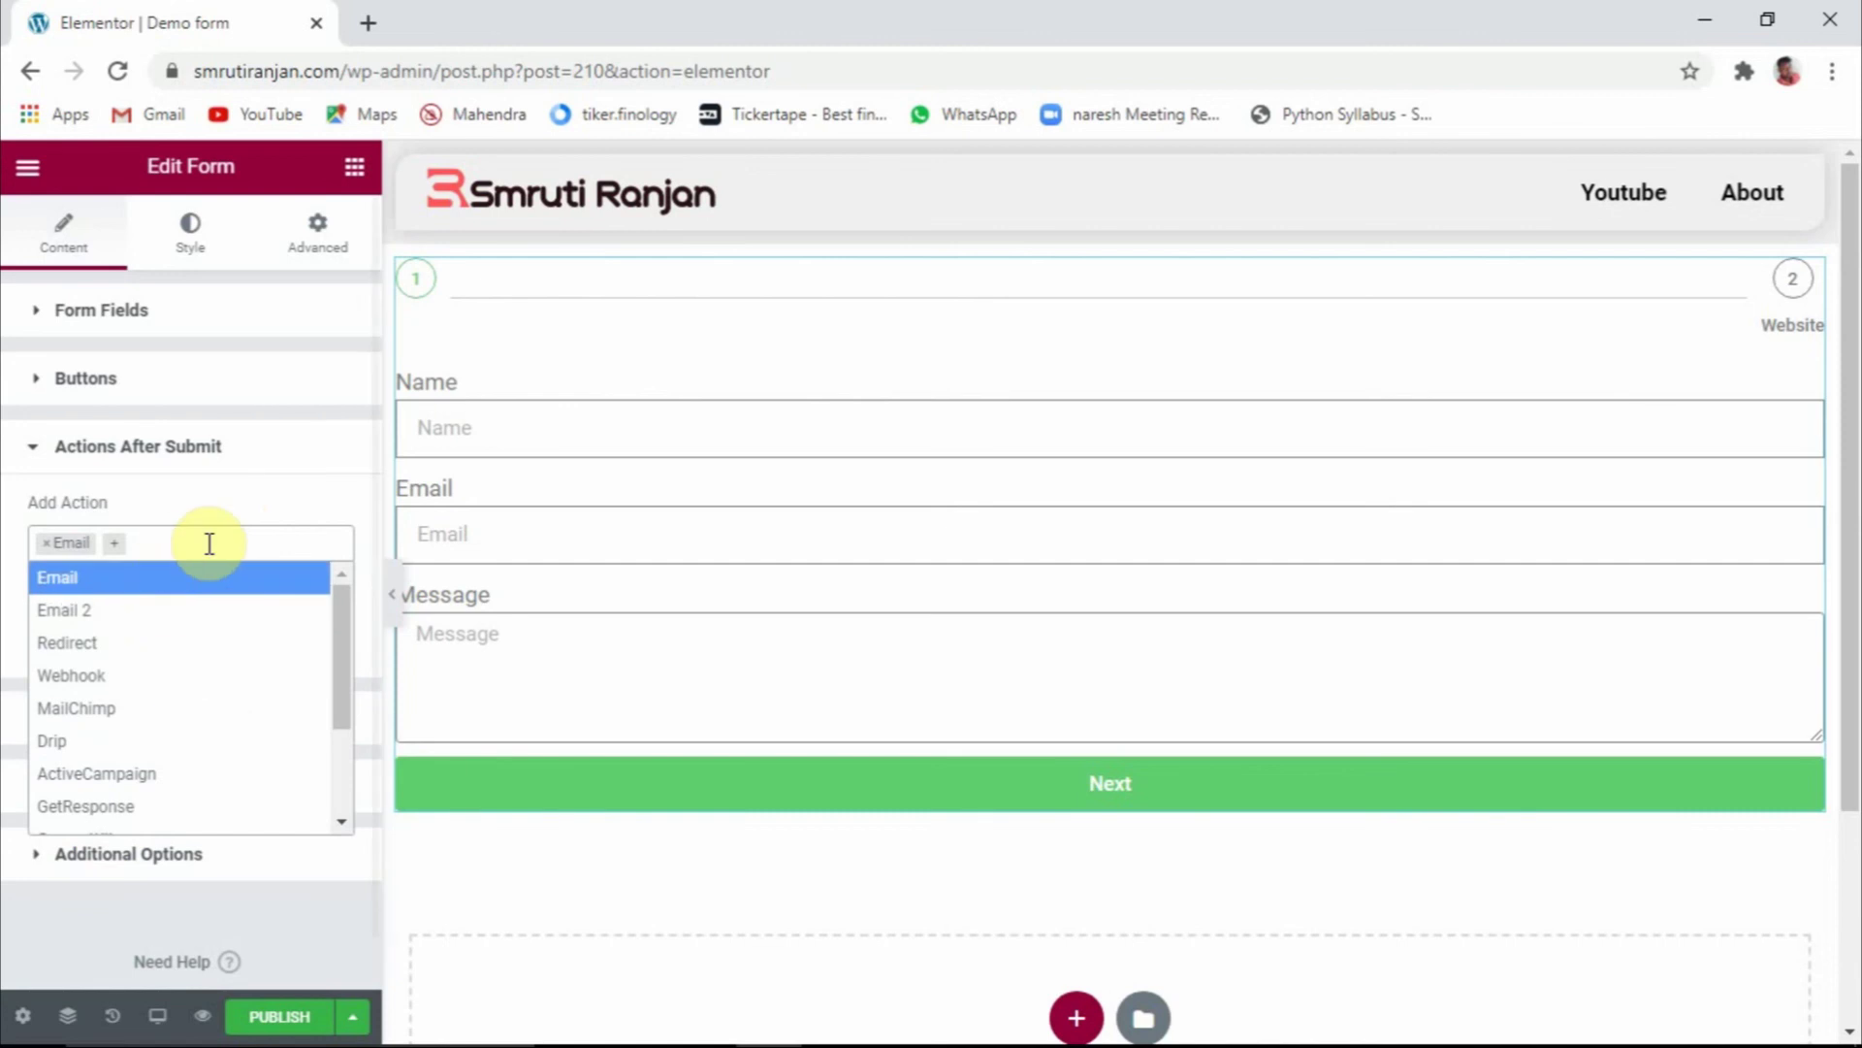
{"action": "left_click", "coordinate": [216, 504]}
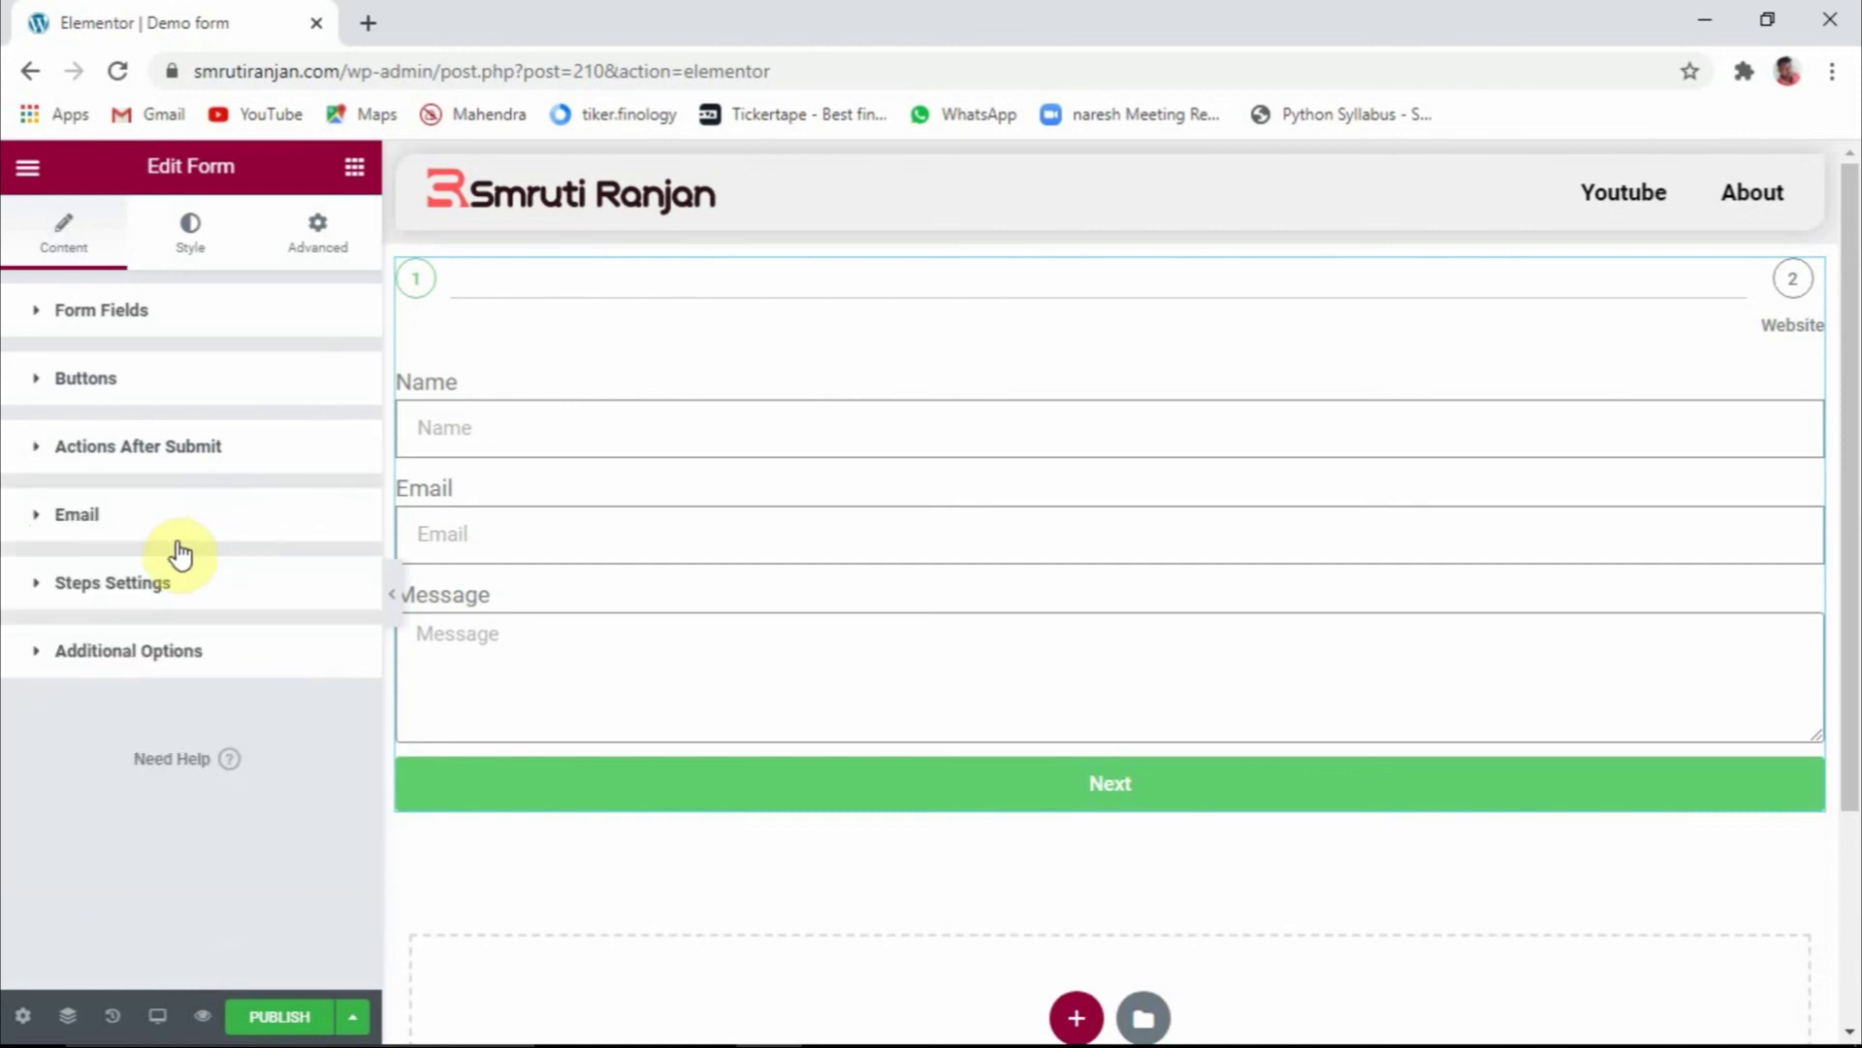
Add MailChimp to the form's actions after submit and remove it again, keeping only Email
{"action": "left_click", "coordinate": [202, 454]}
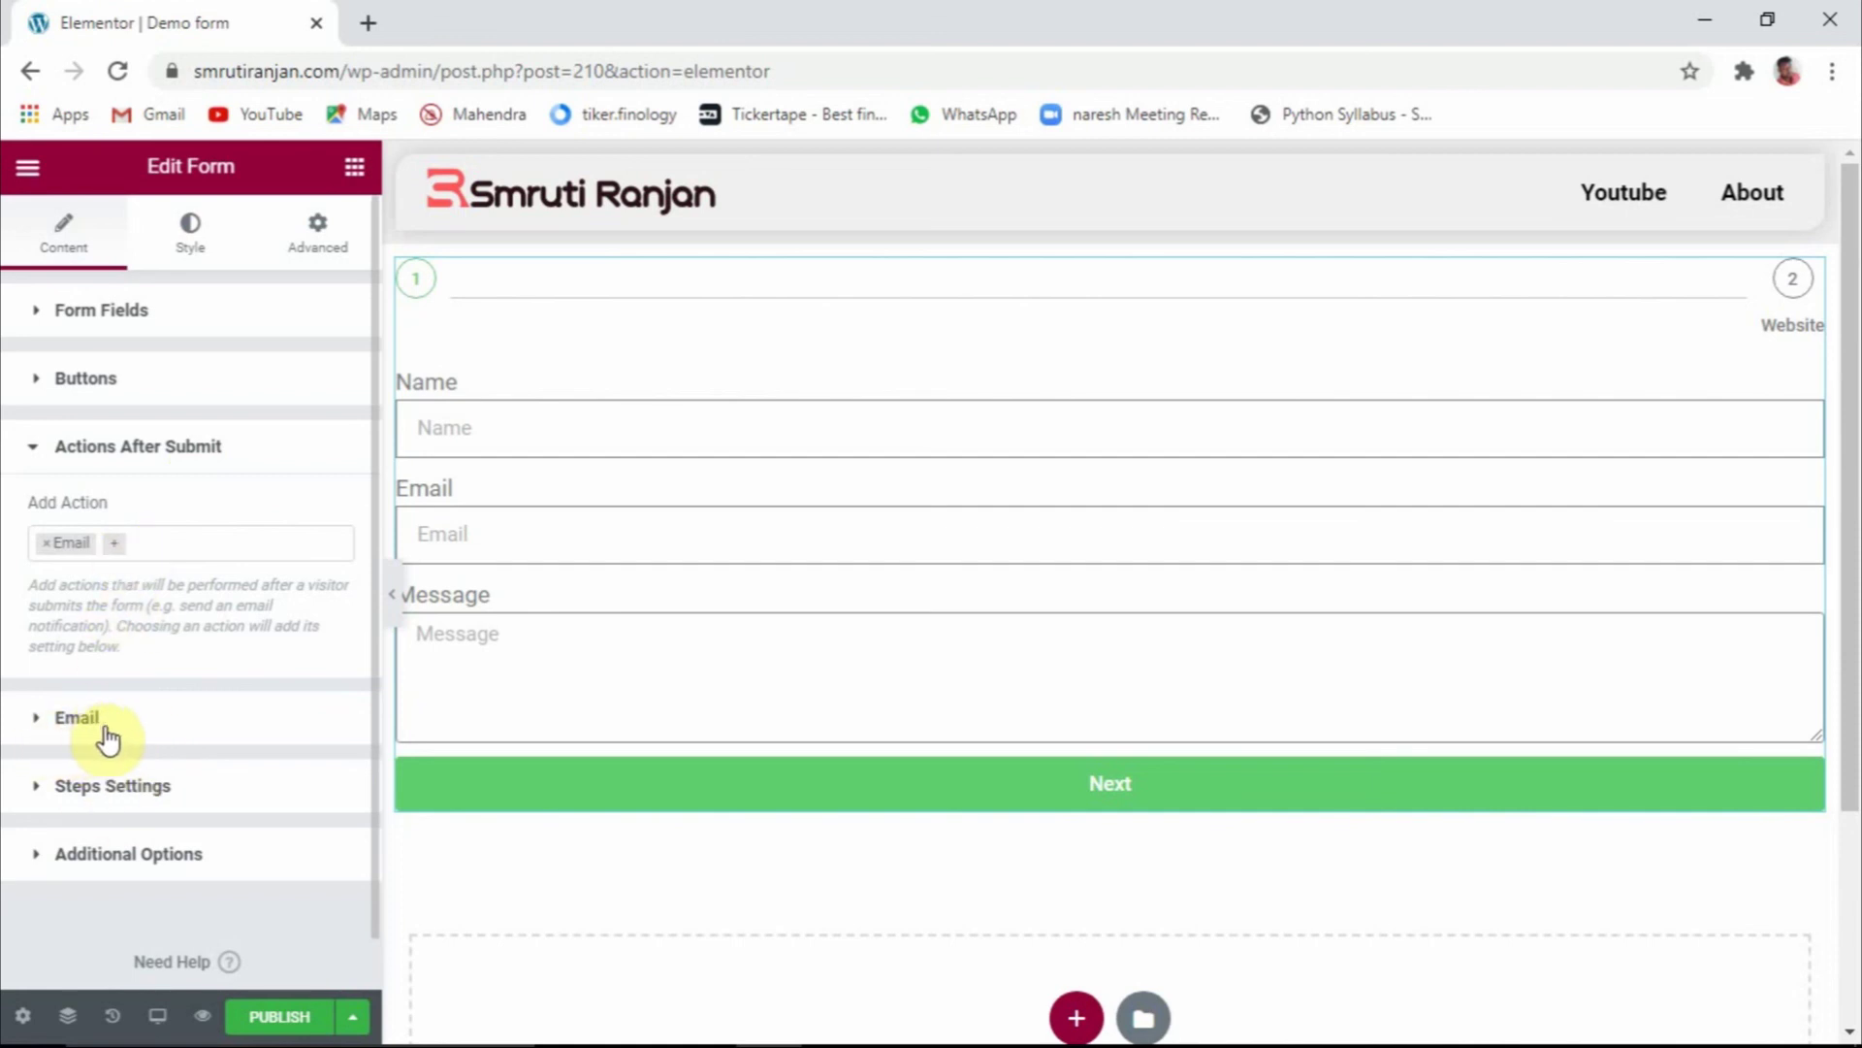
{"action": "left_click", "coordinate": [155, 546]}
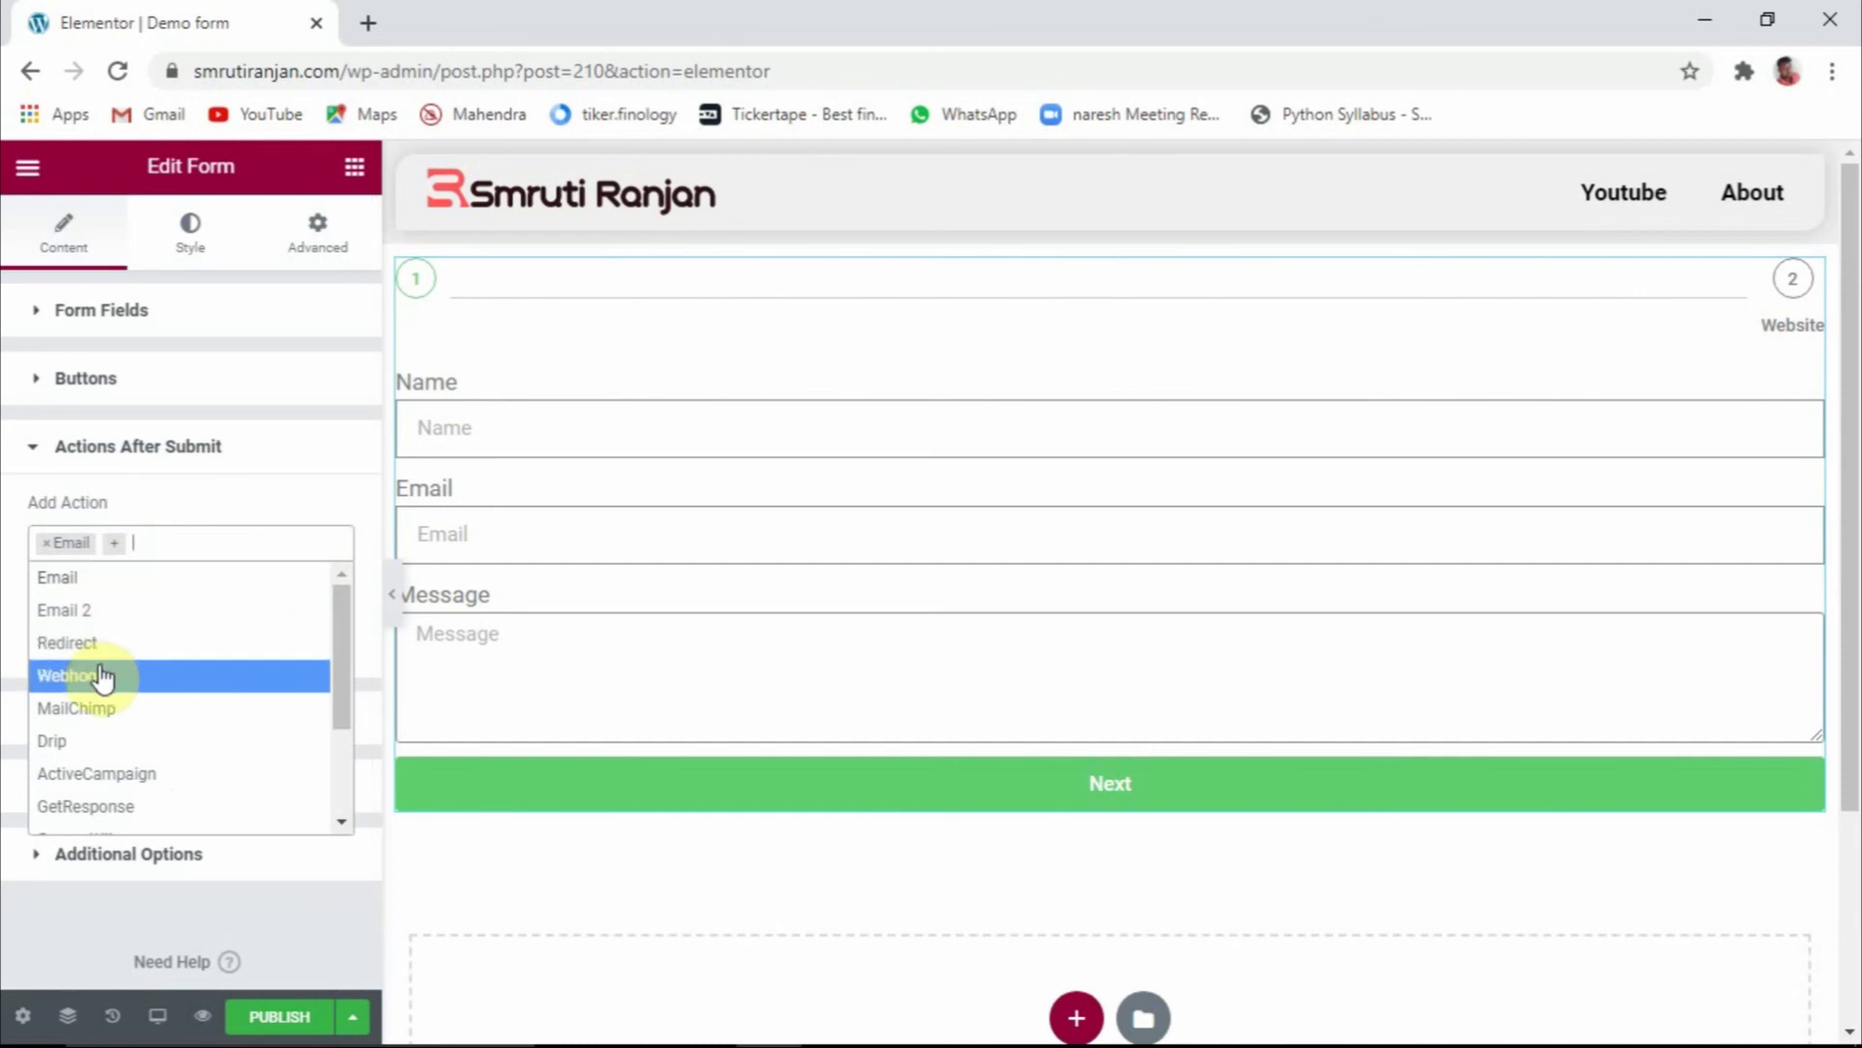
{"action": "left_click", "coordinate": [111, 718]}
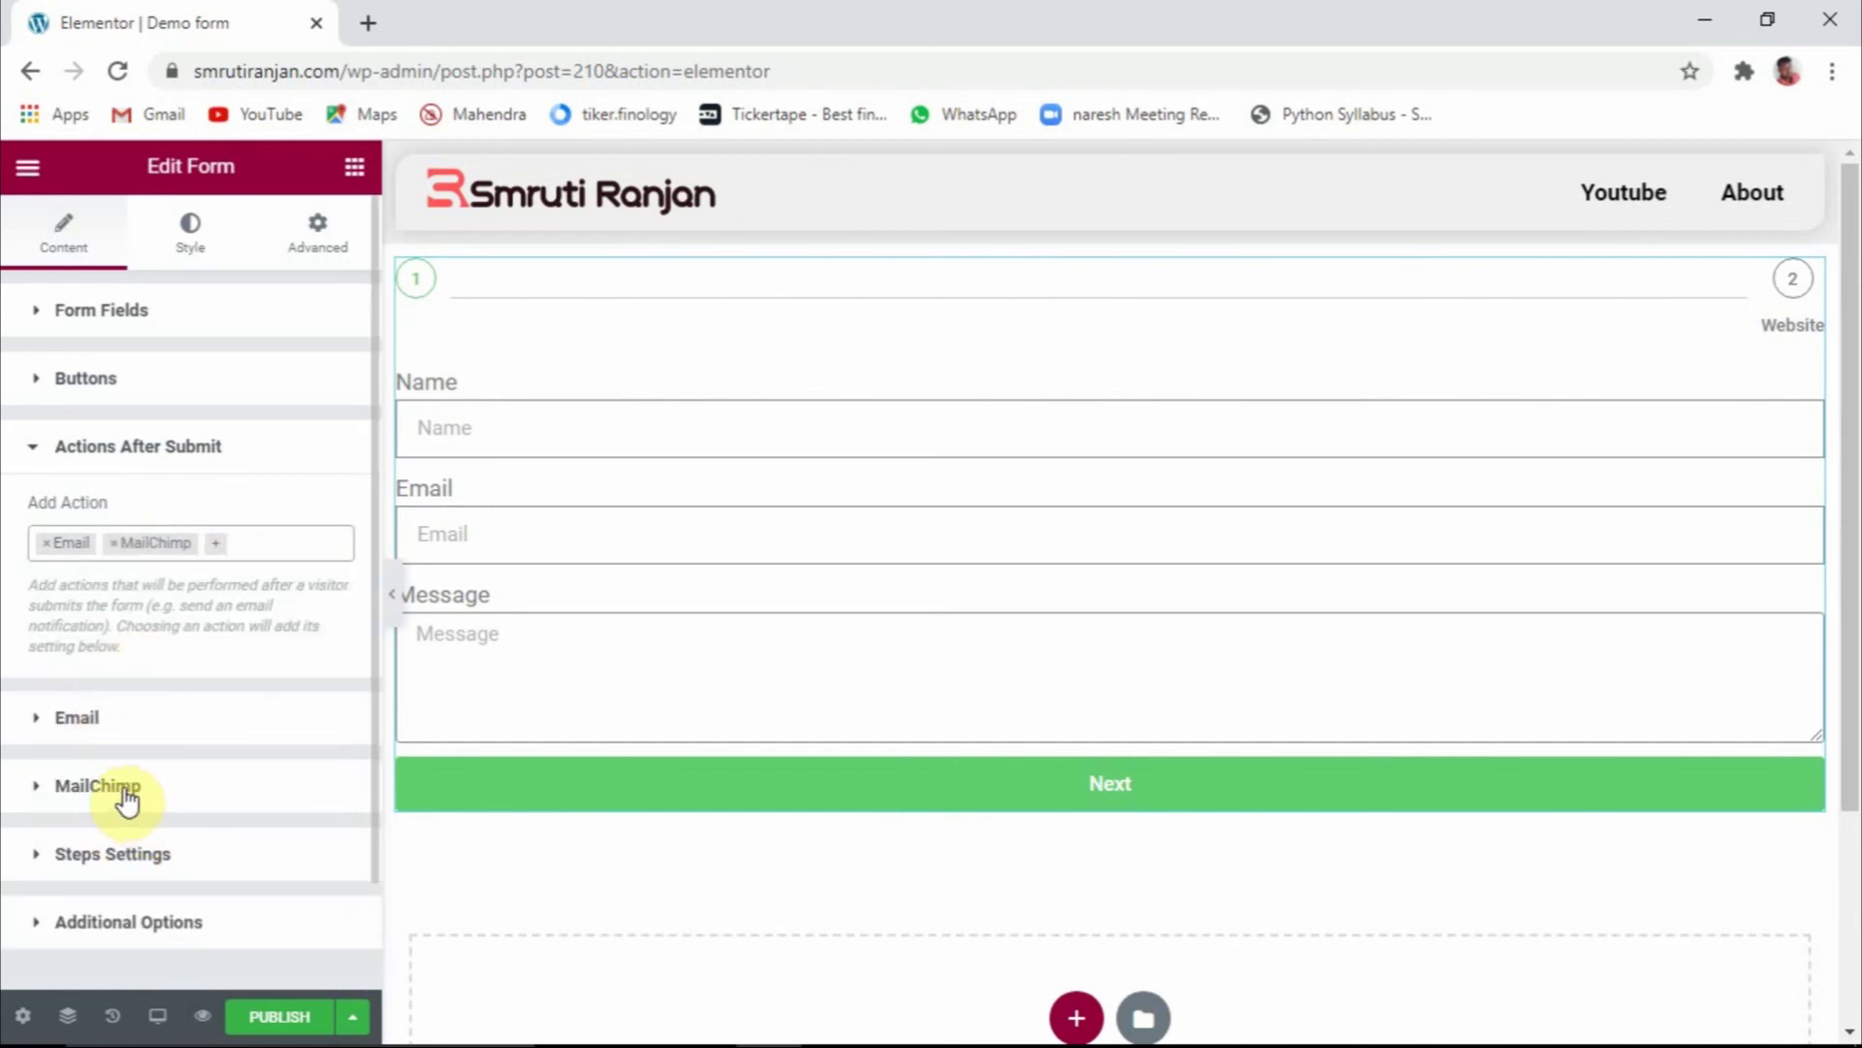
{"action": "left_click", "coordinate": [111, 543]}
{"action": "left_click", "coordinate": [190, 502]}
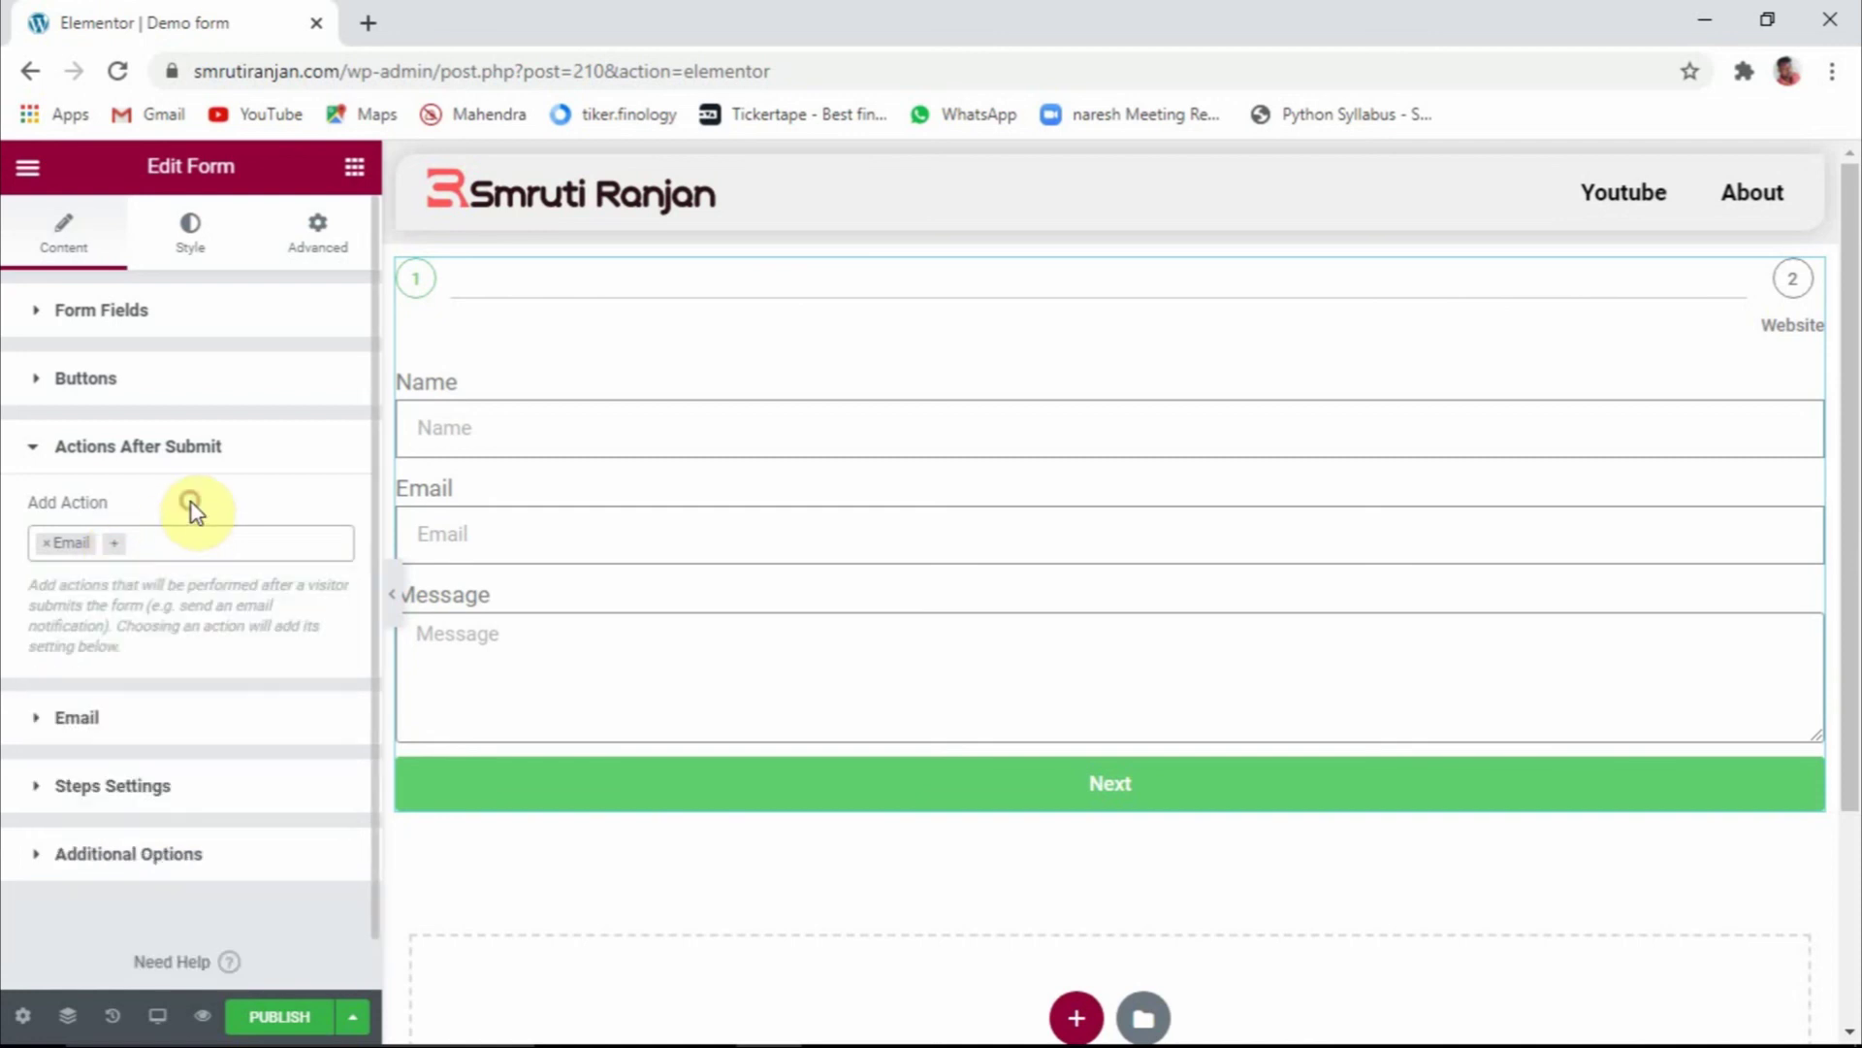
Examine the Email action's recipient, subject, message, sender, reply-to, Cc, Bcc and metadata settings and the available Send As formats
{"action": "left_click", "coordinate": [76, 720]}
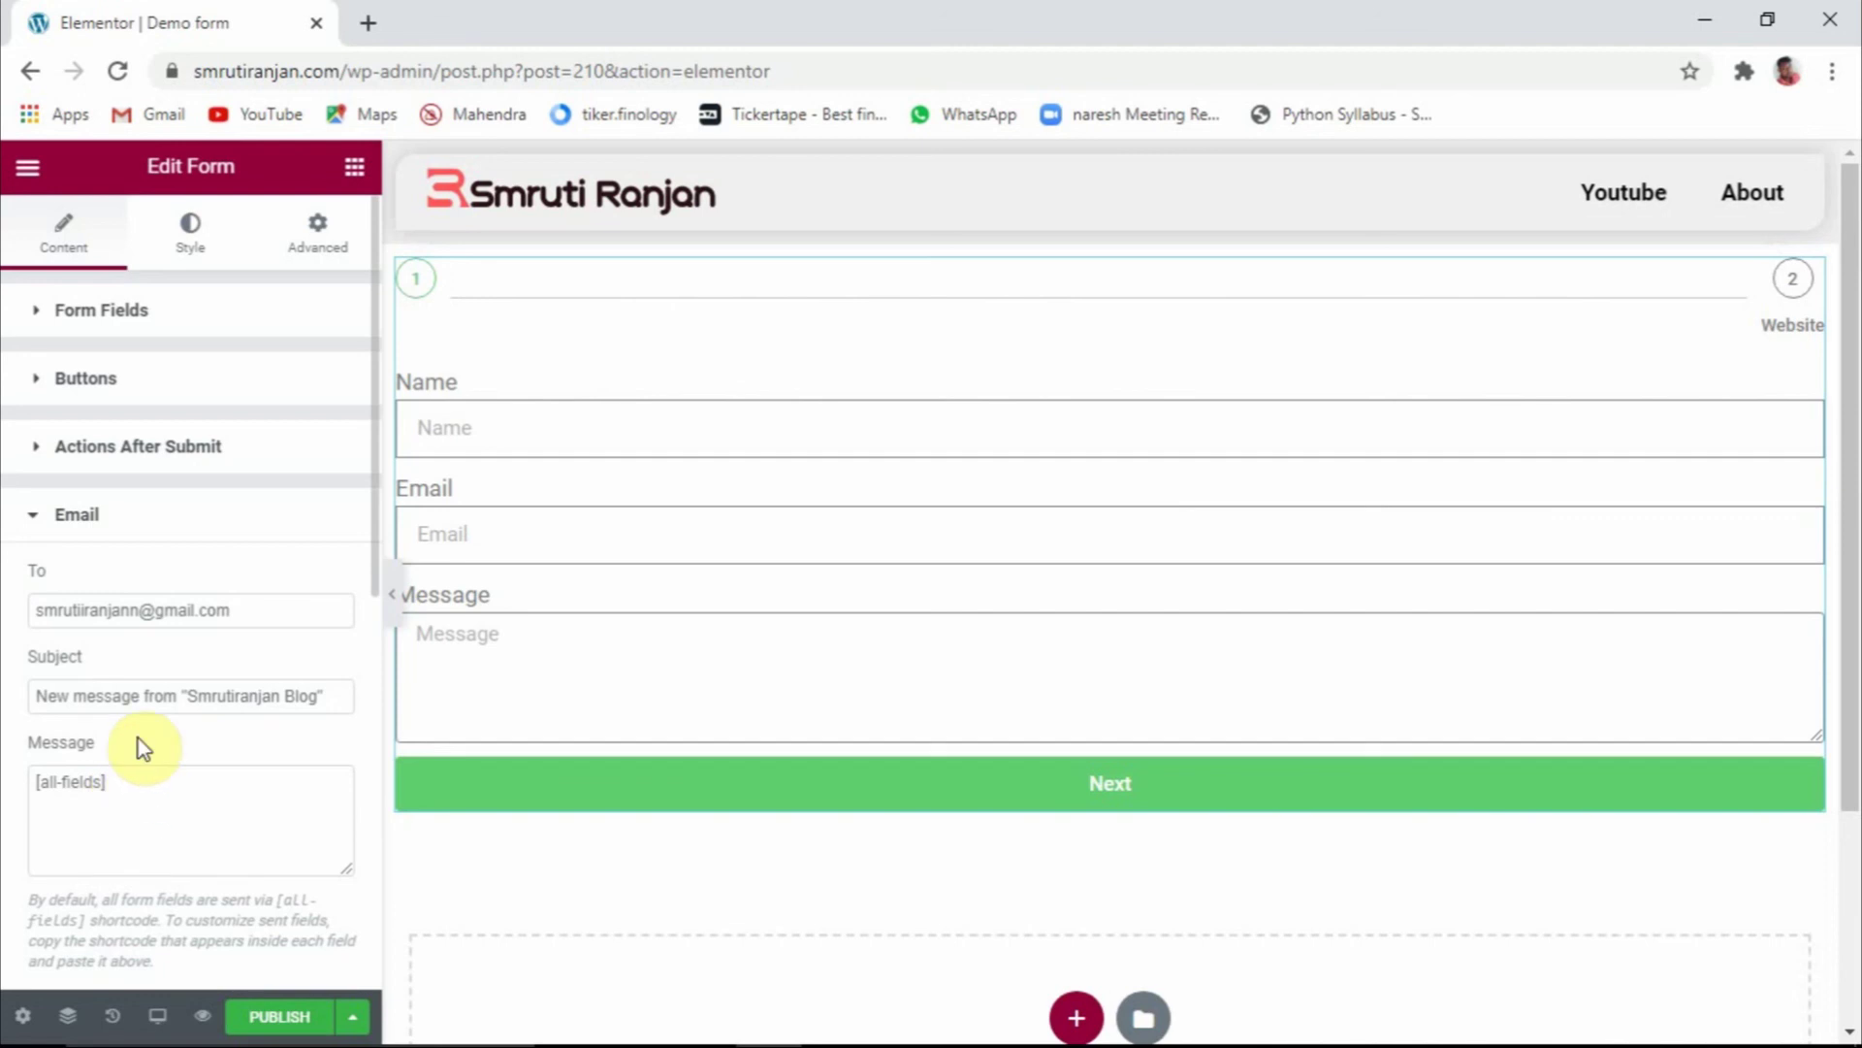
{"action": "scroll", "coordinate": [138, 737], "scroll_direction": "down", "scroll_amount": 3}
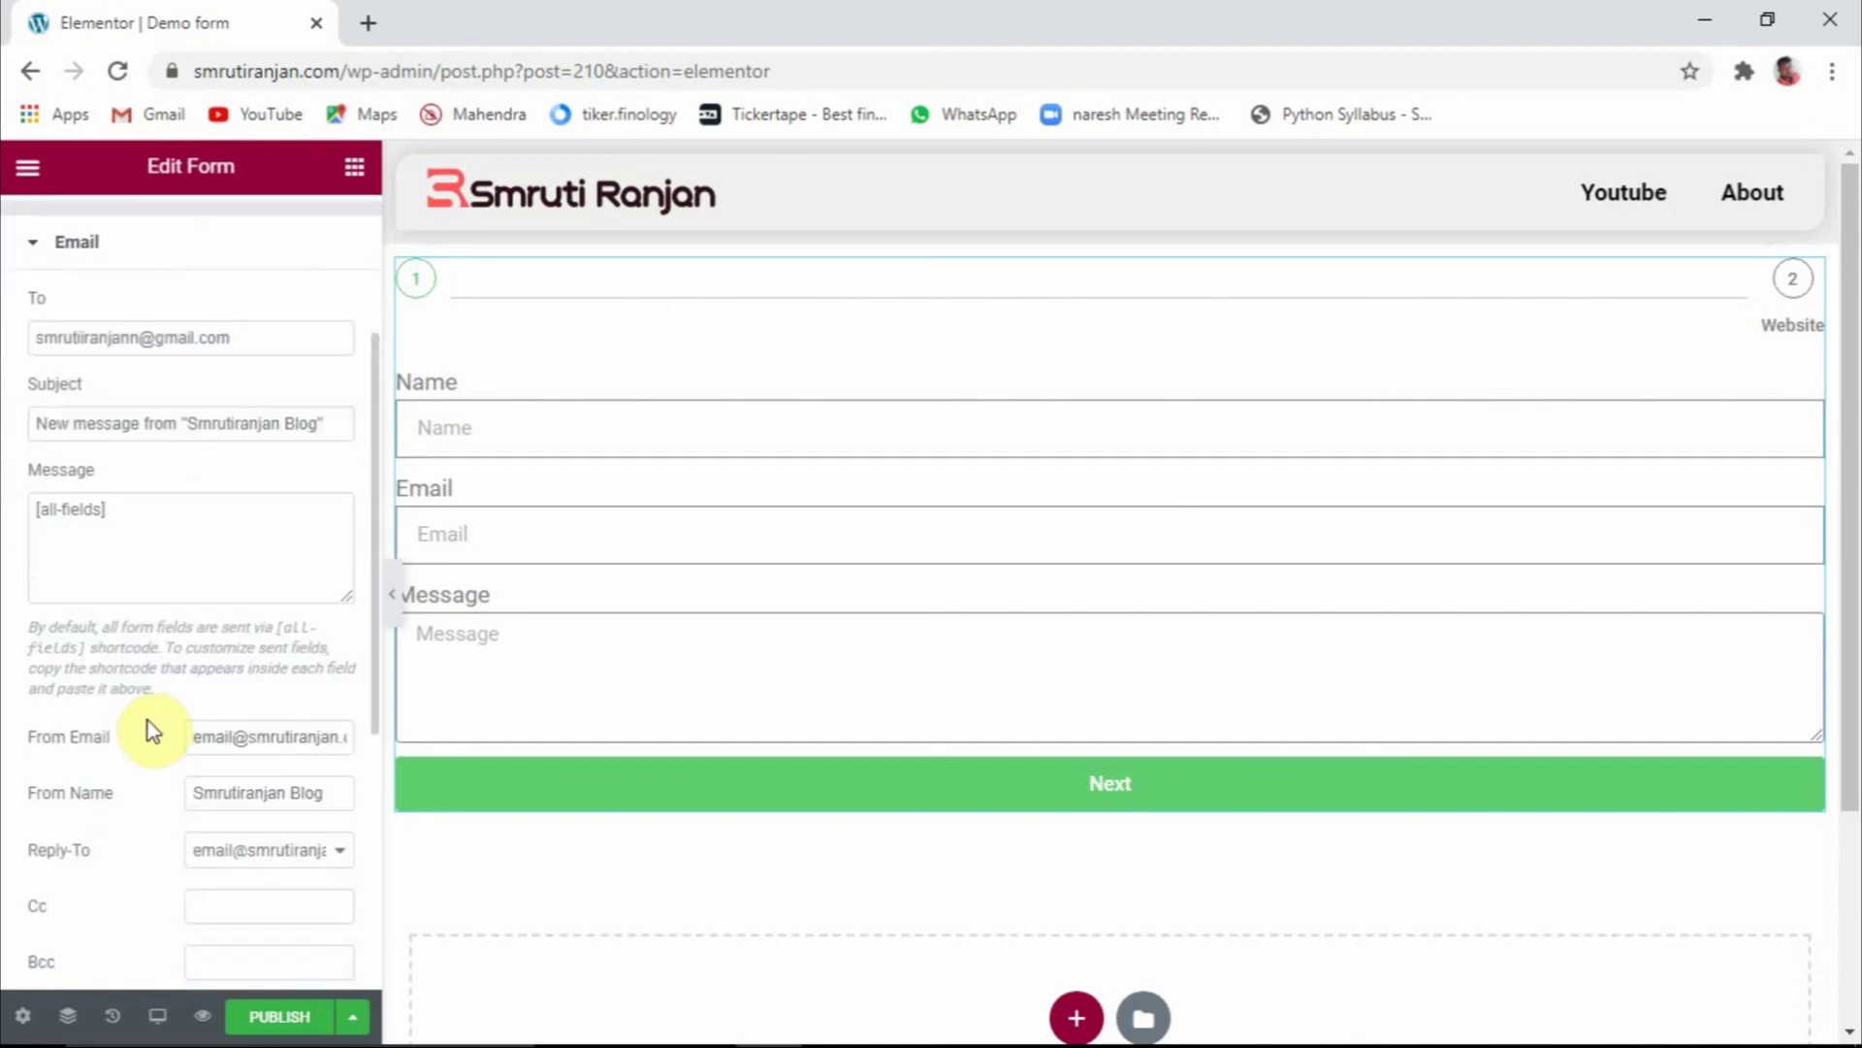
{"action": "scroll", "coordinate": [147, 730], "scroll_direction": "down", "scroll_amount": 1}
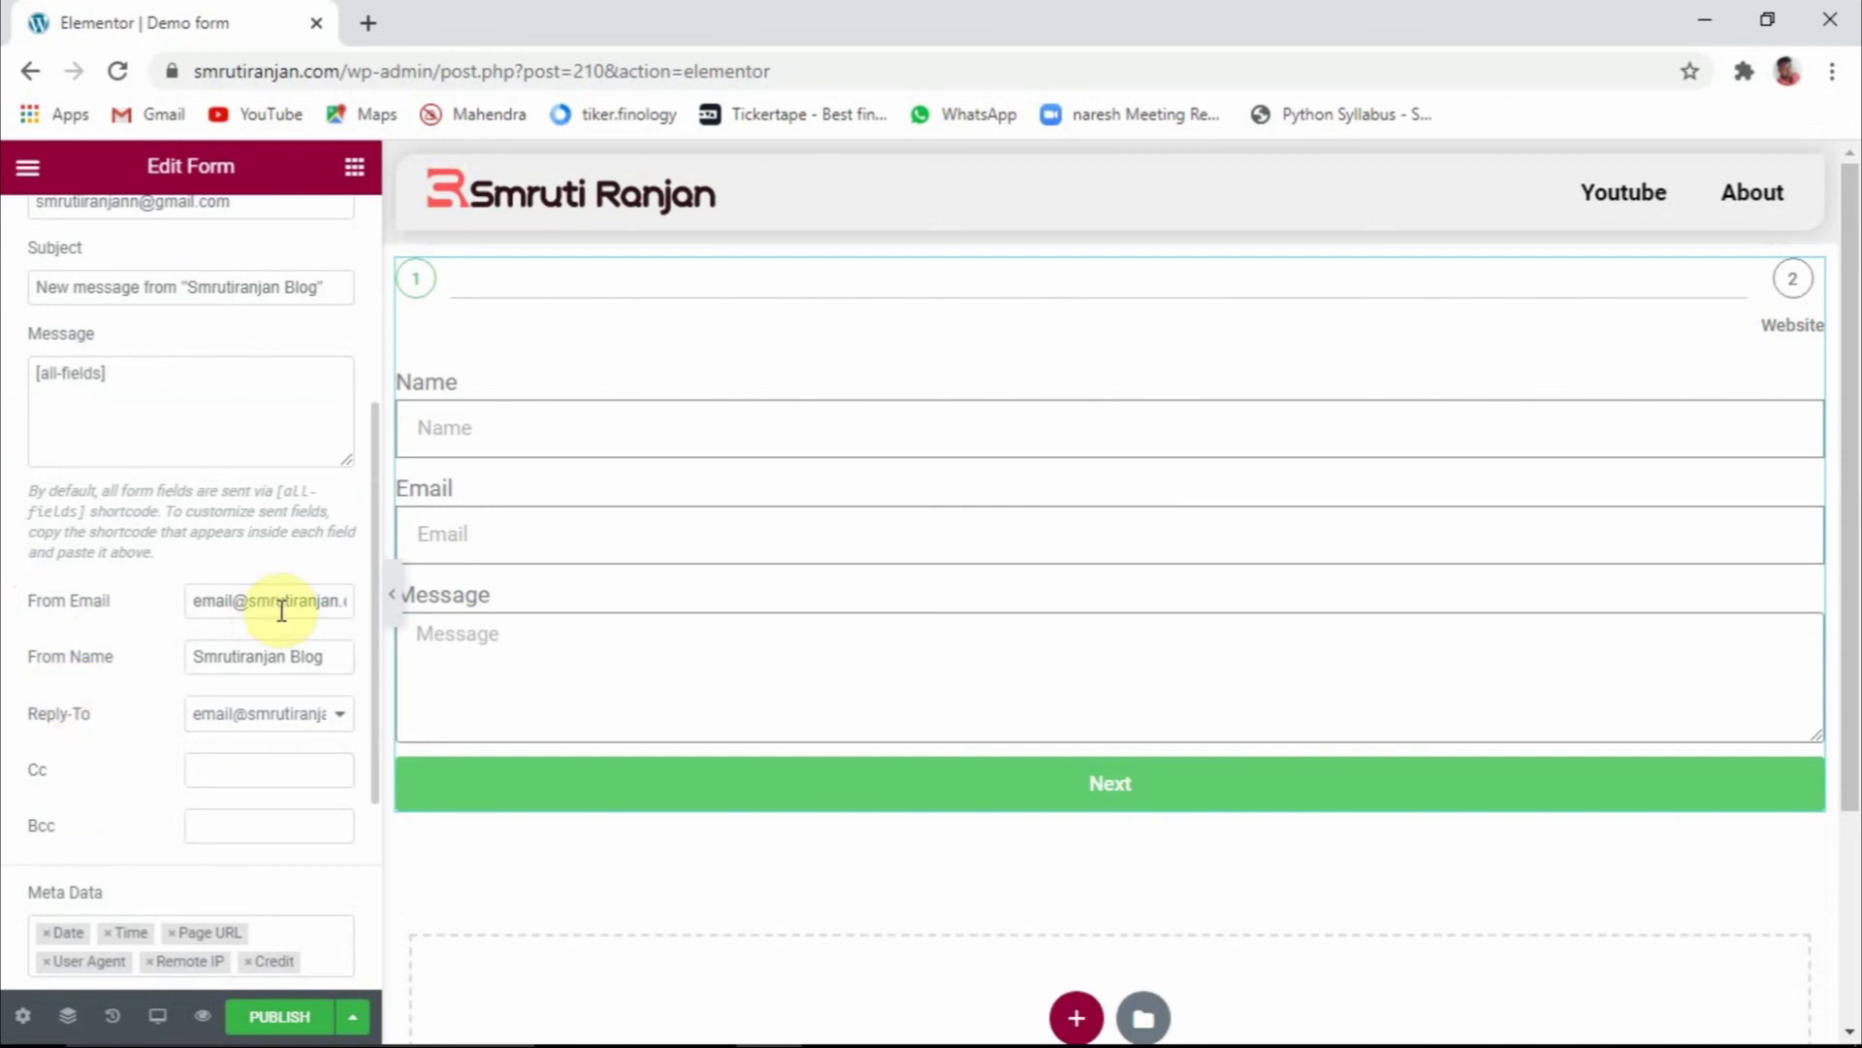
{"action": "scroll", "coordinate": [116, 819], "scroll_direction": "down", "scroll_amount": 3}
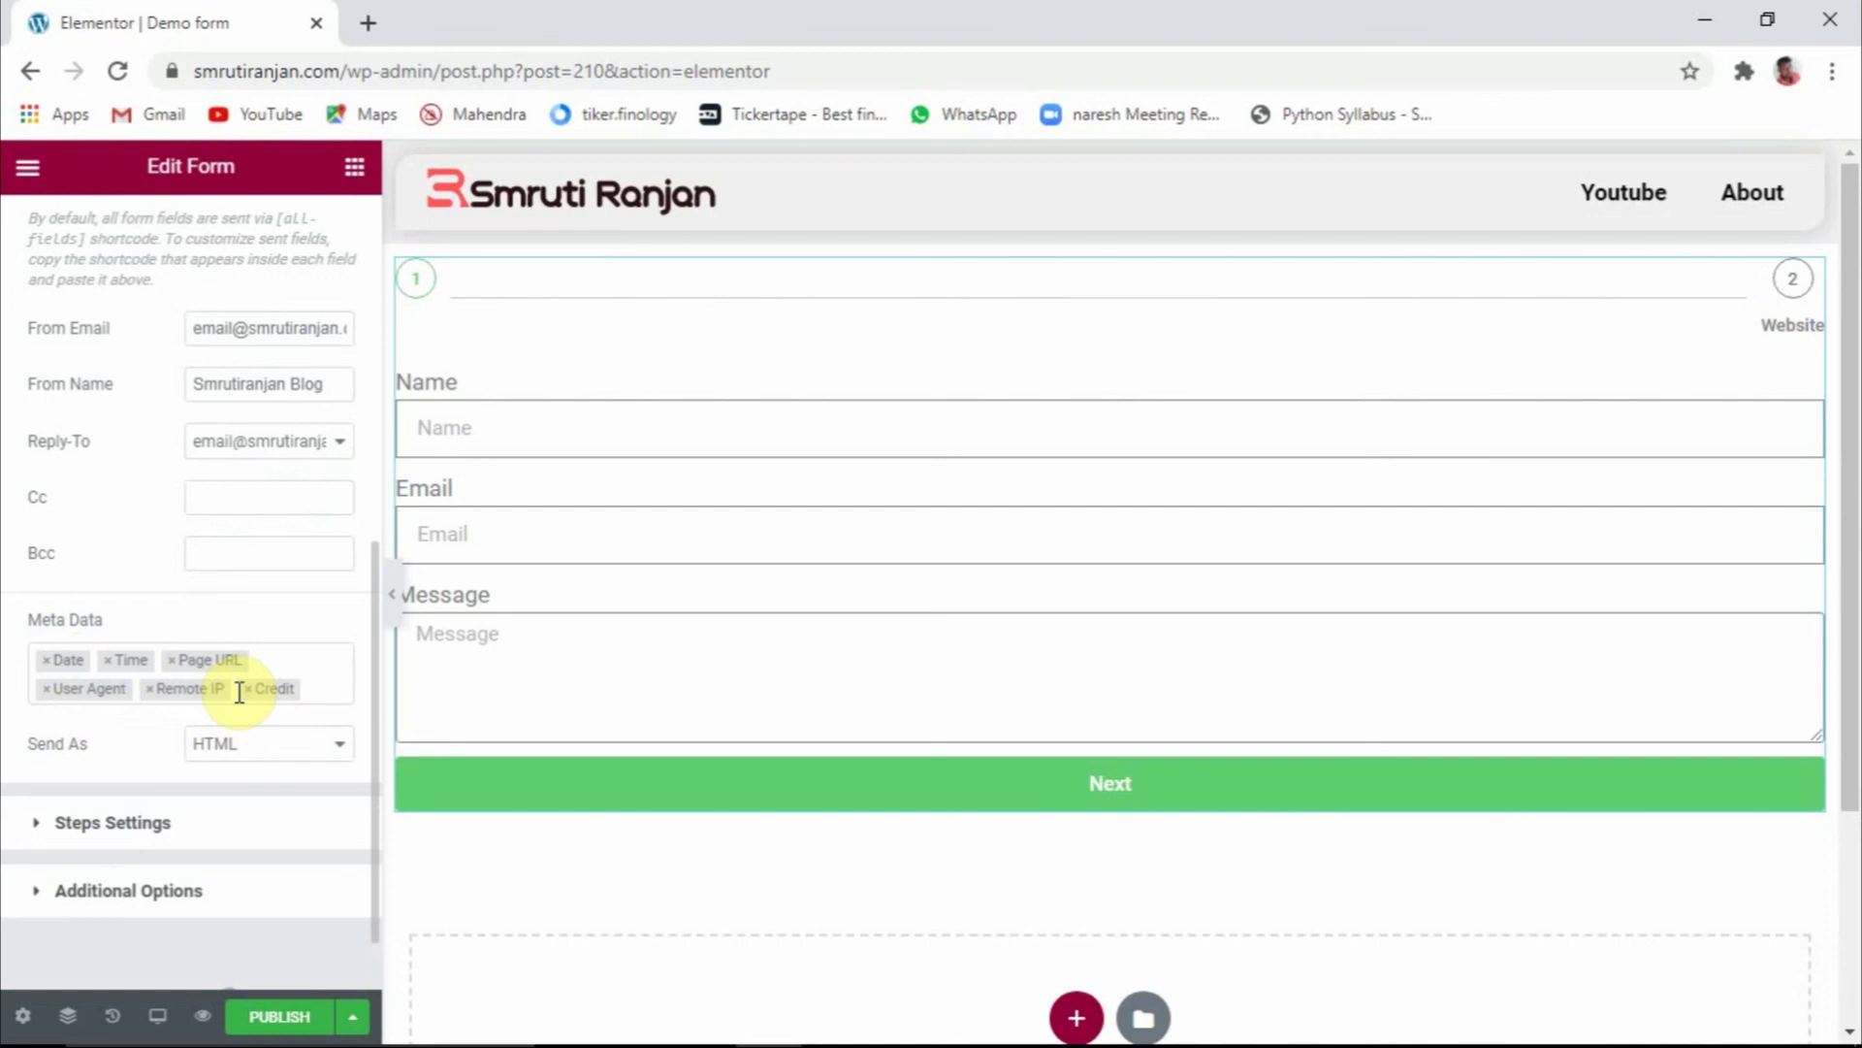
{"action": "left_click", "coordinate": [298, 749]}
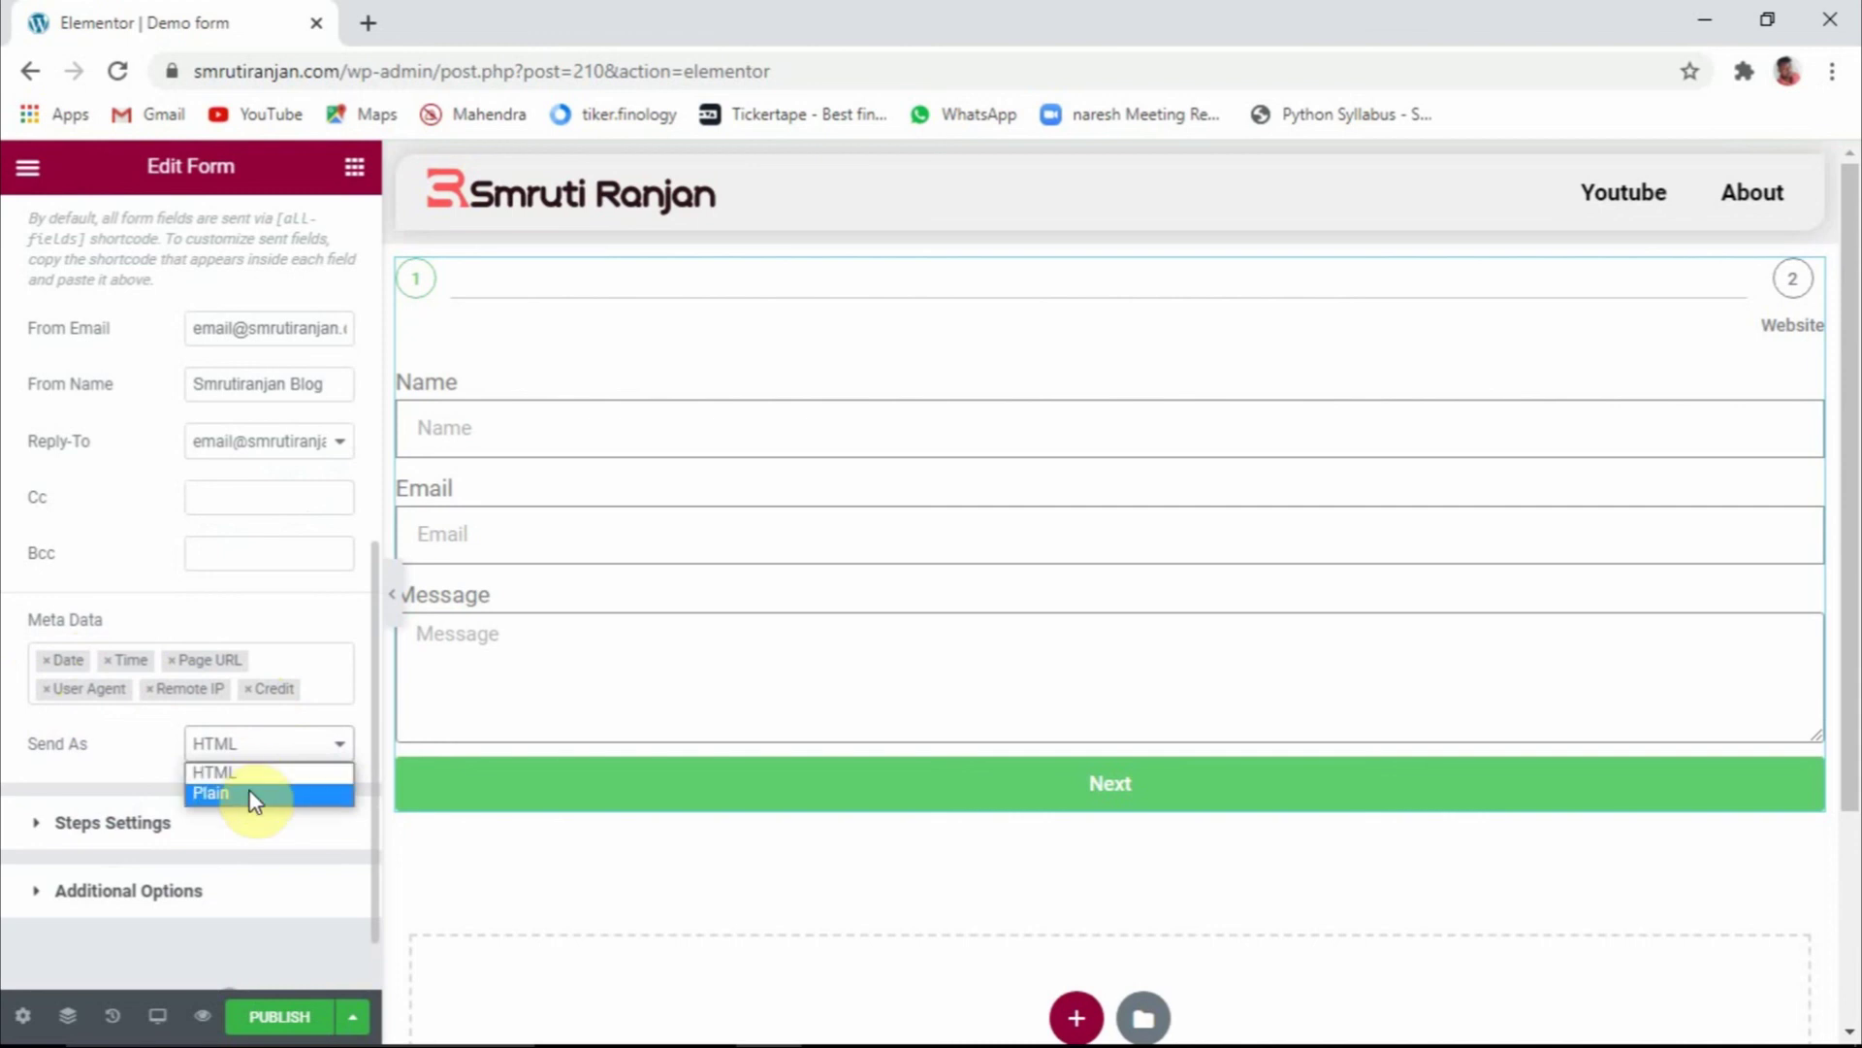
{"action": "left_click", "coordinate": [149, 763]}
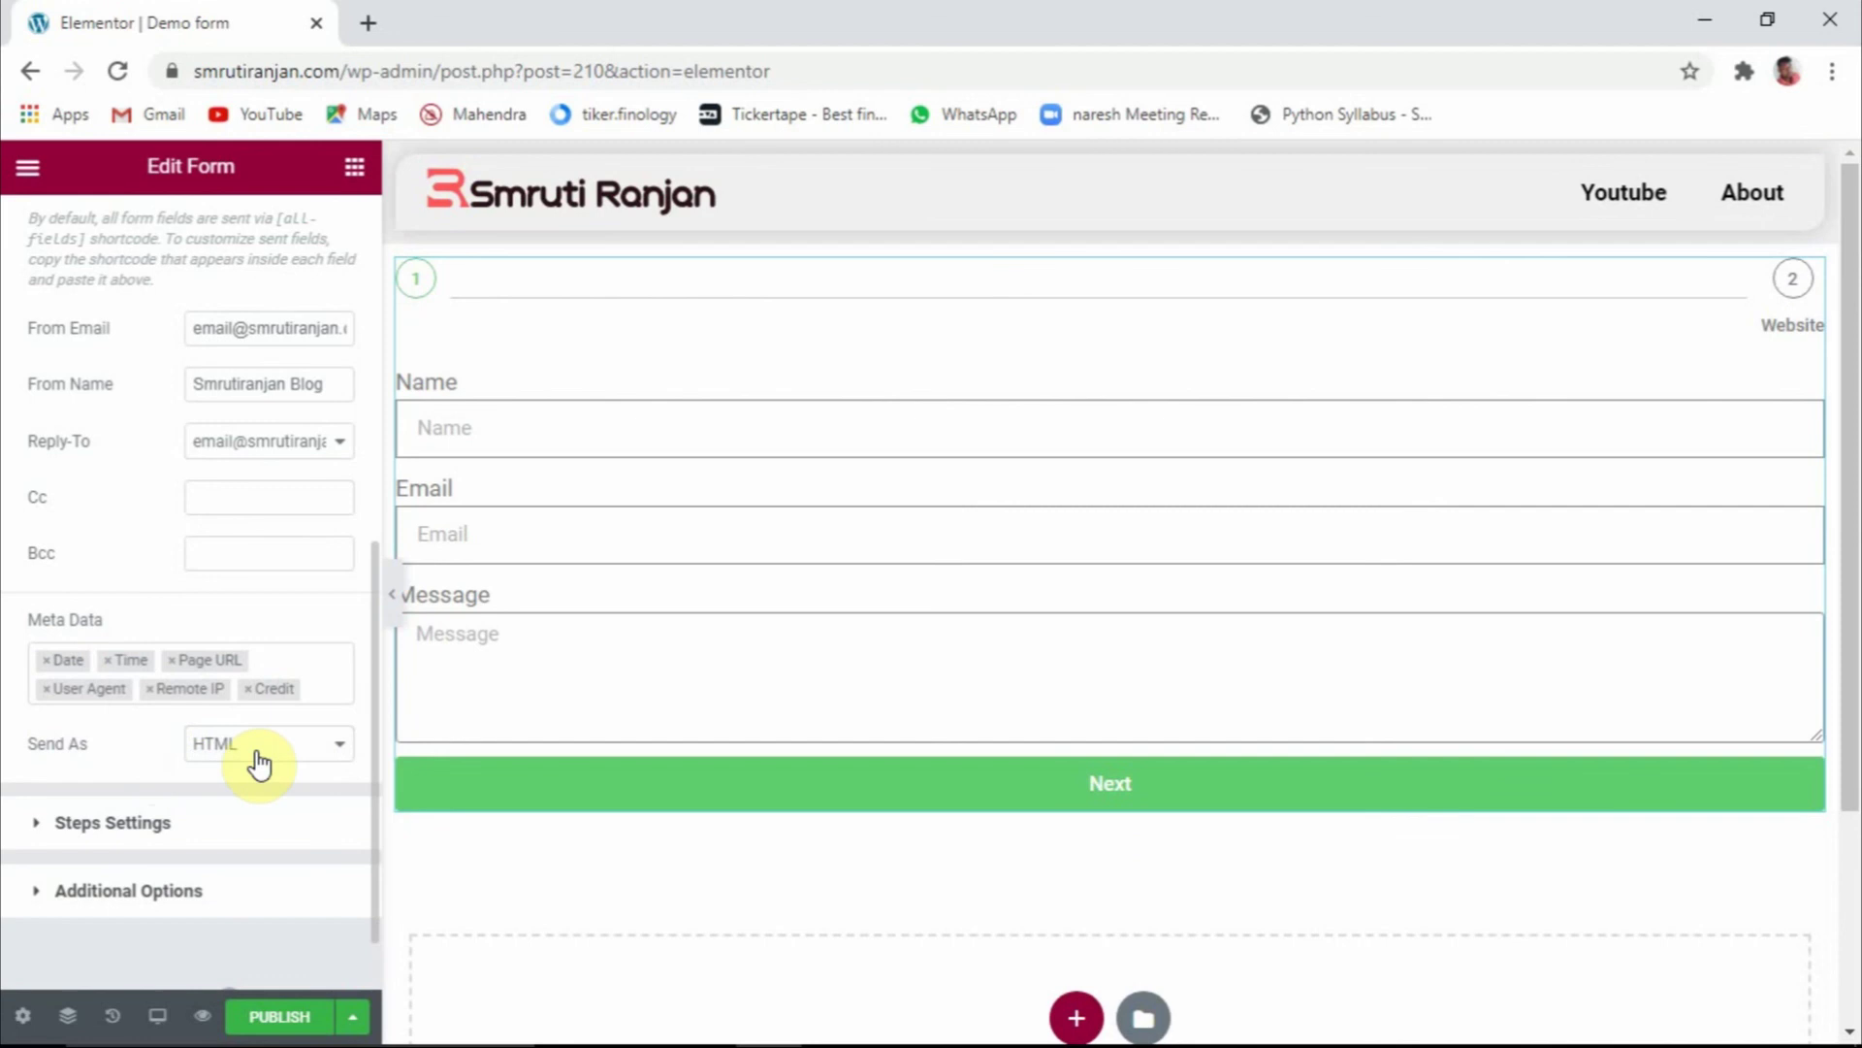
Try the None, Number & Text and Text step indicator types, set the type to None, and open the form's additional options
{"action": "left_click", "coordinate": [106, 821]}
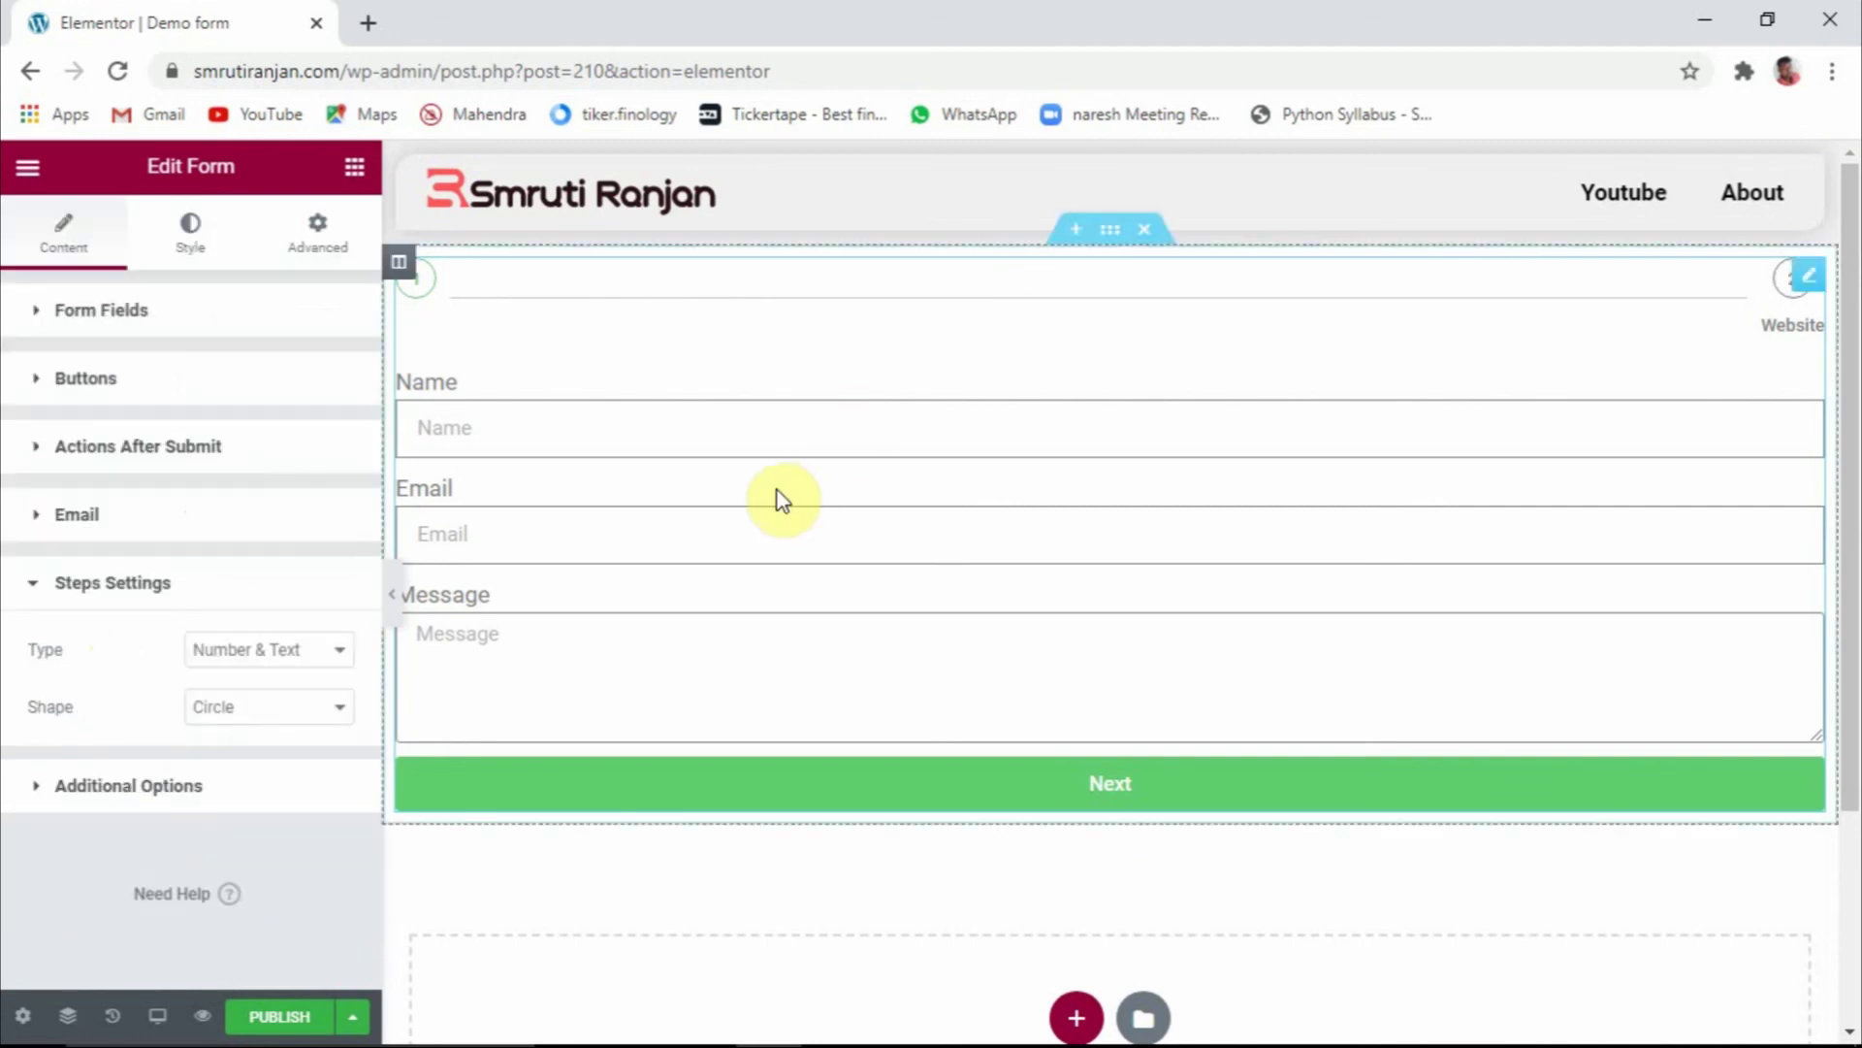
{"action": "left_click", "coordinate": [286, 662]}
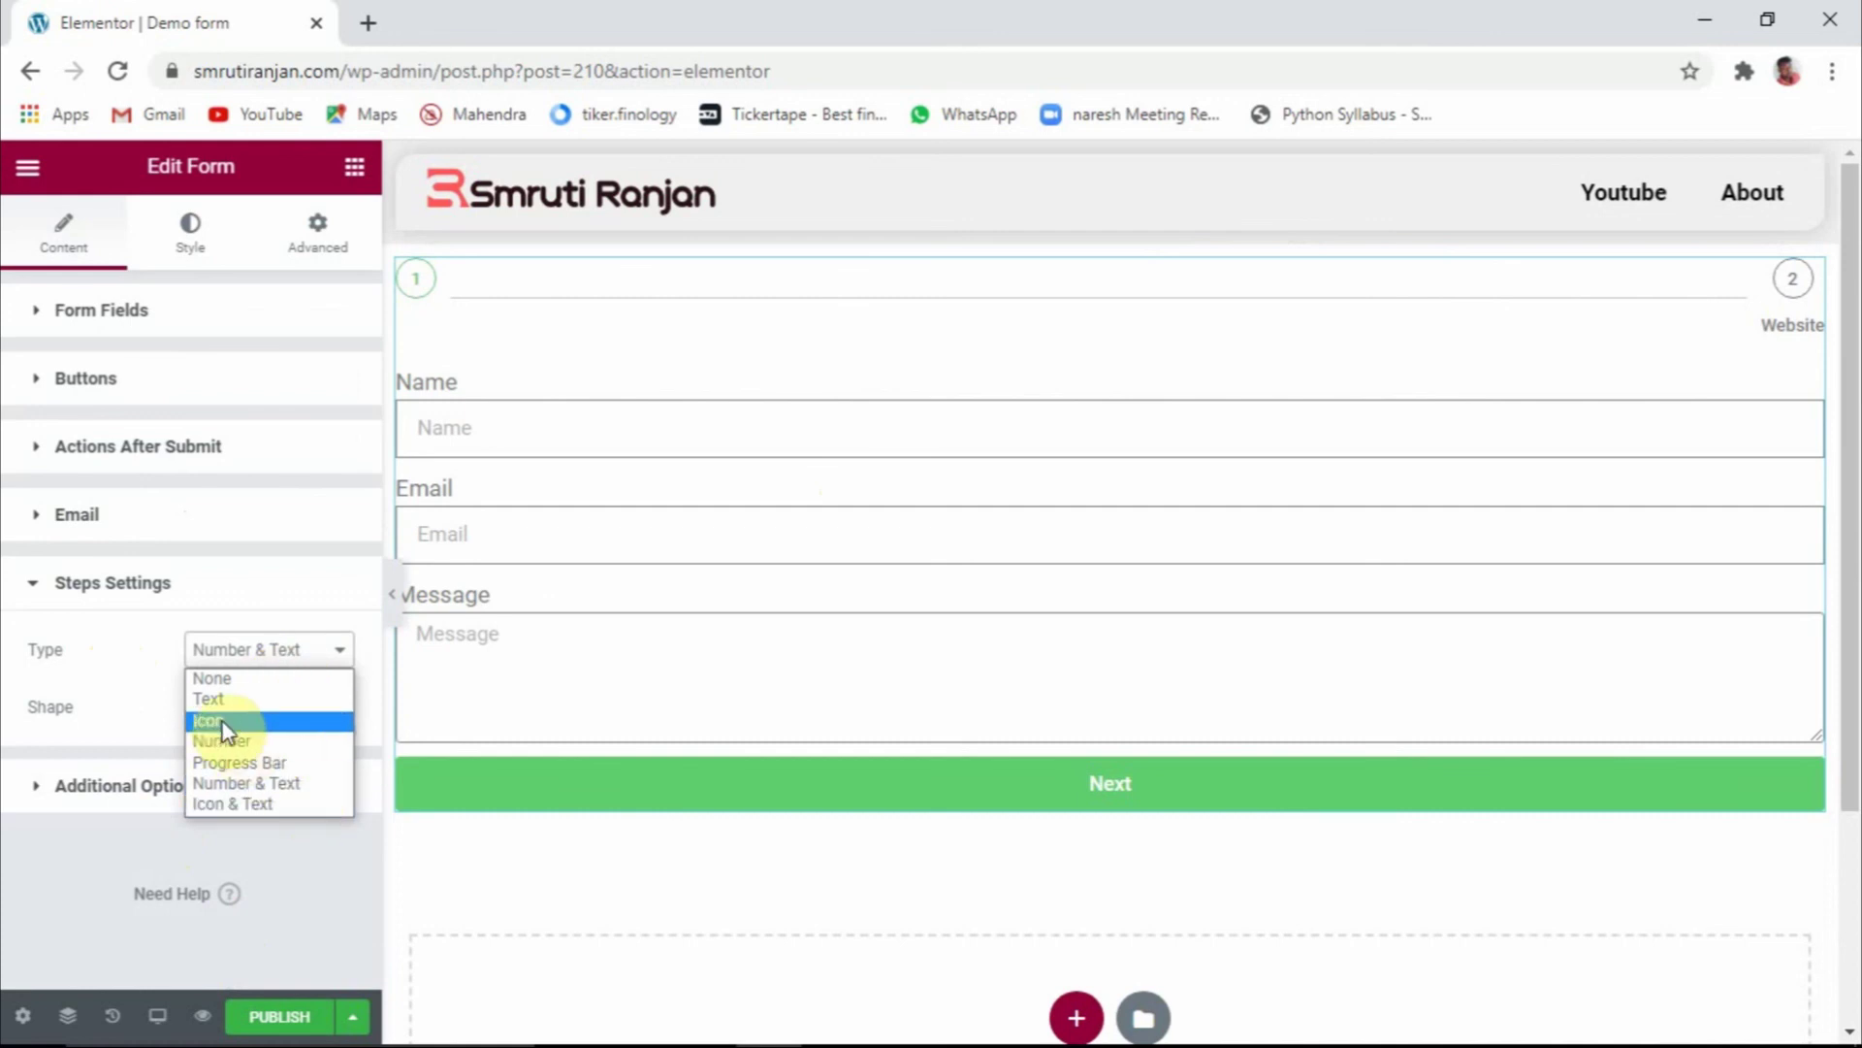
{"action": "left_click", "coordinate": [213, 680]}
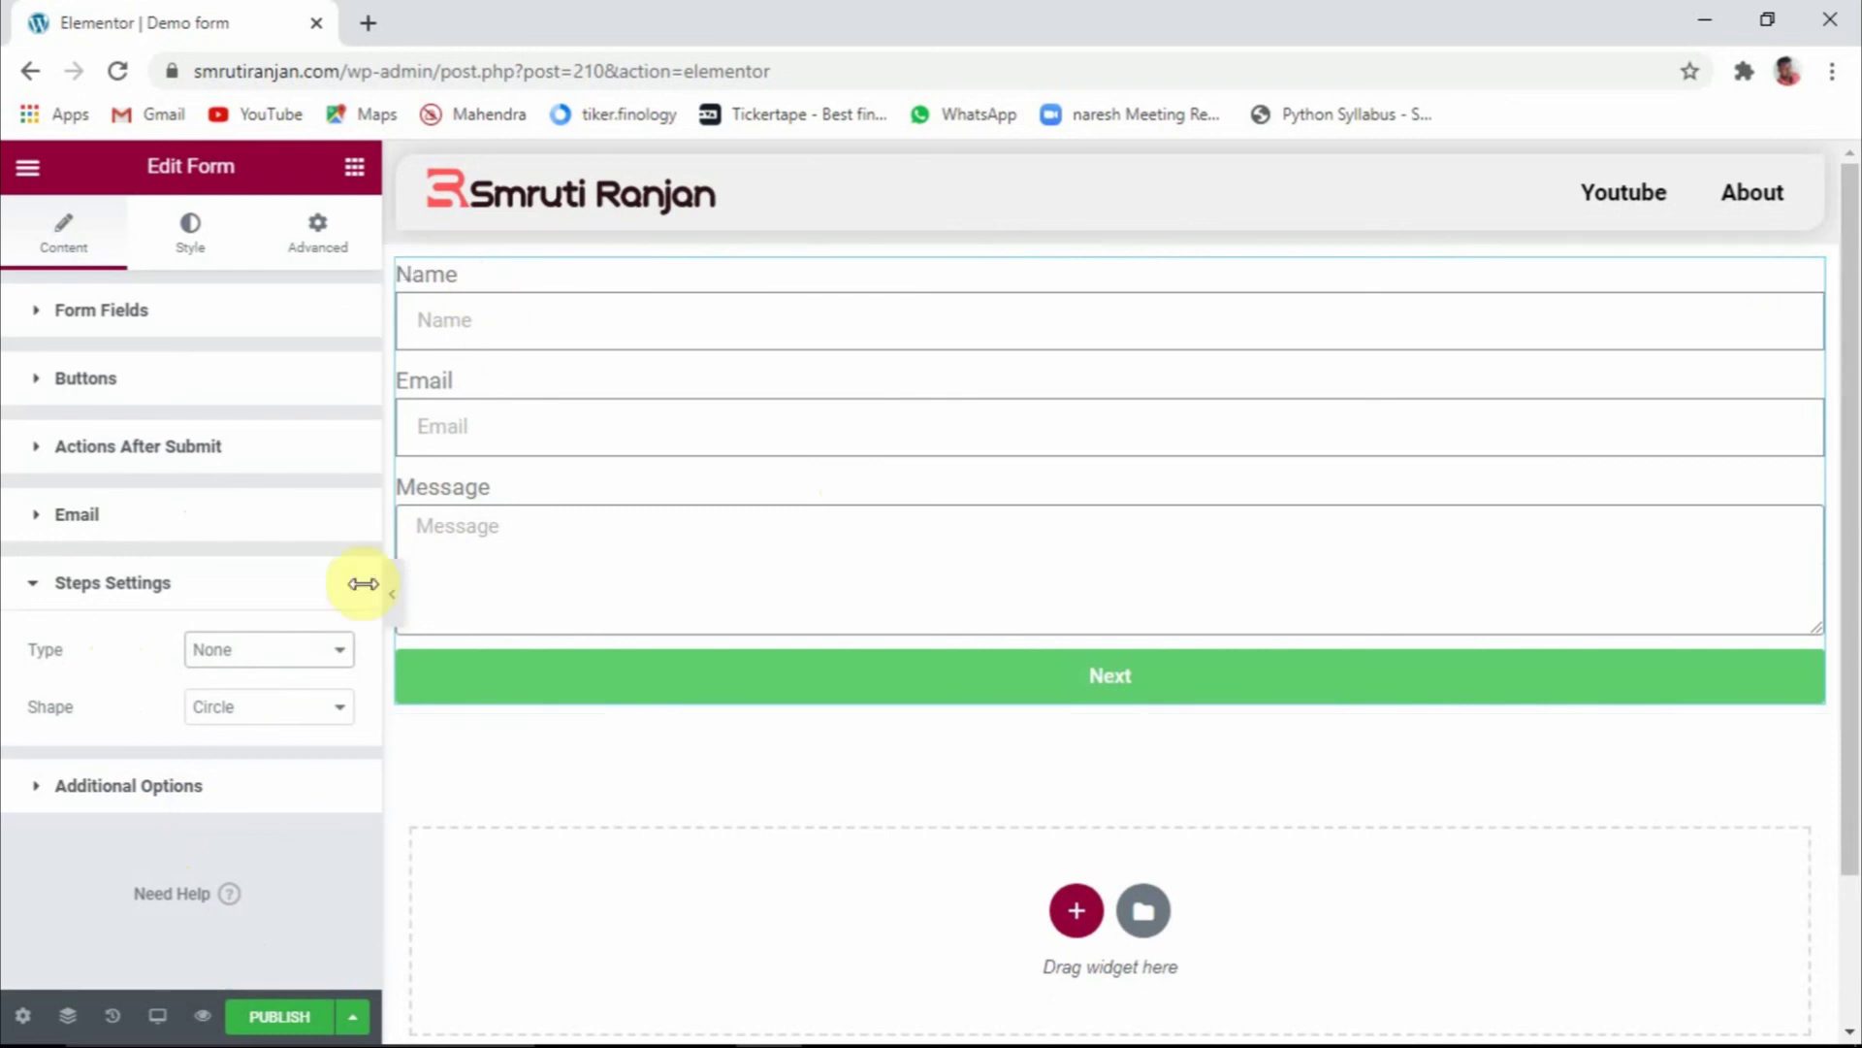
{"action": "left_click", "coordinate": [333, 648]}
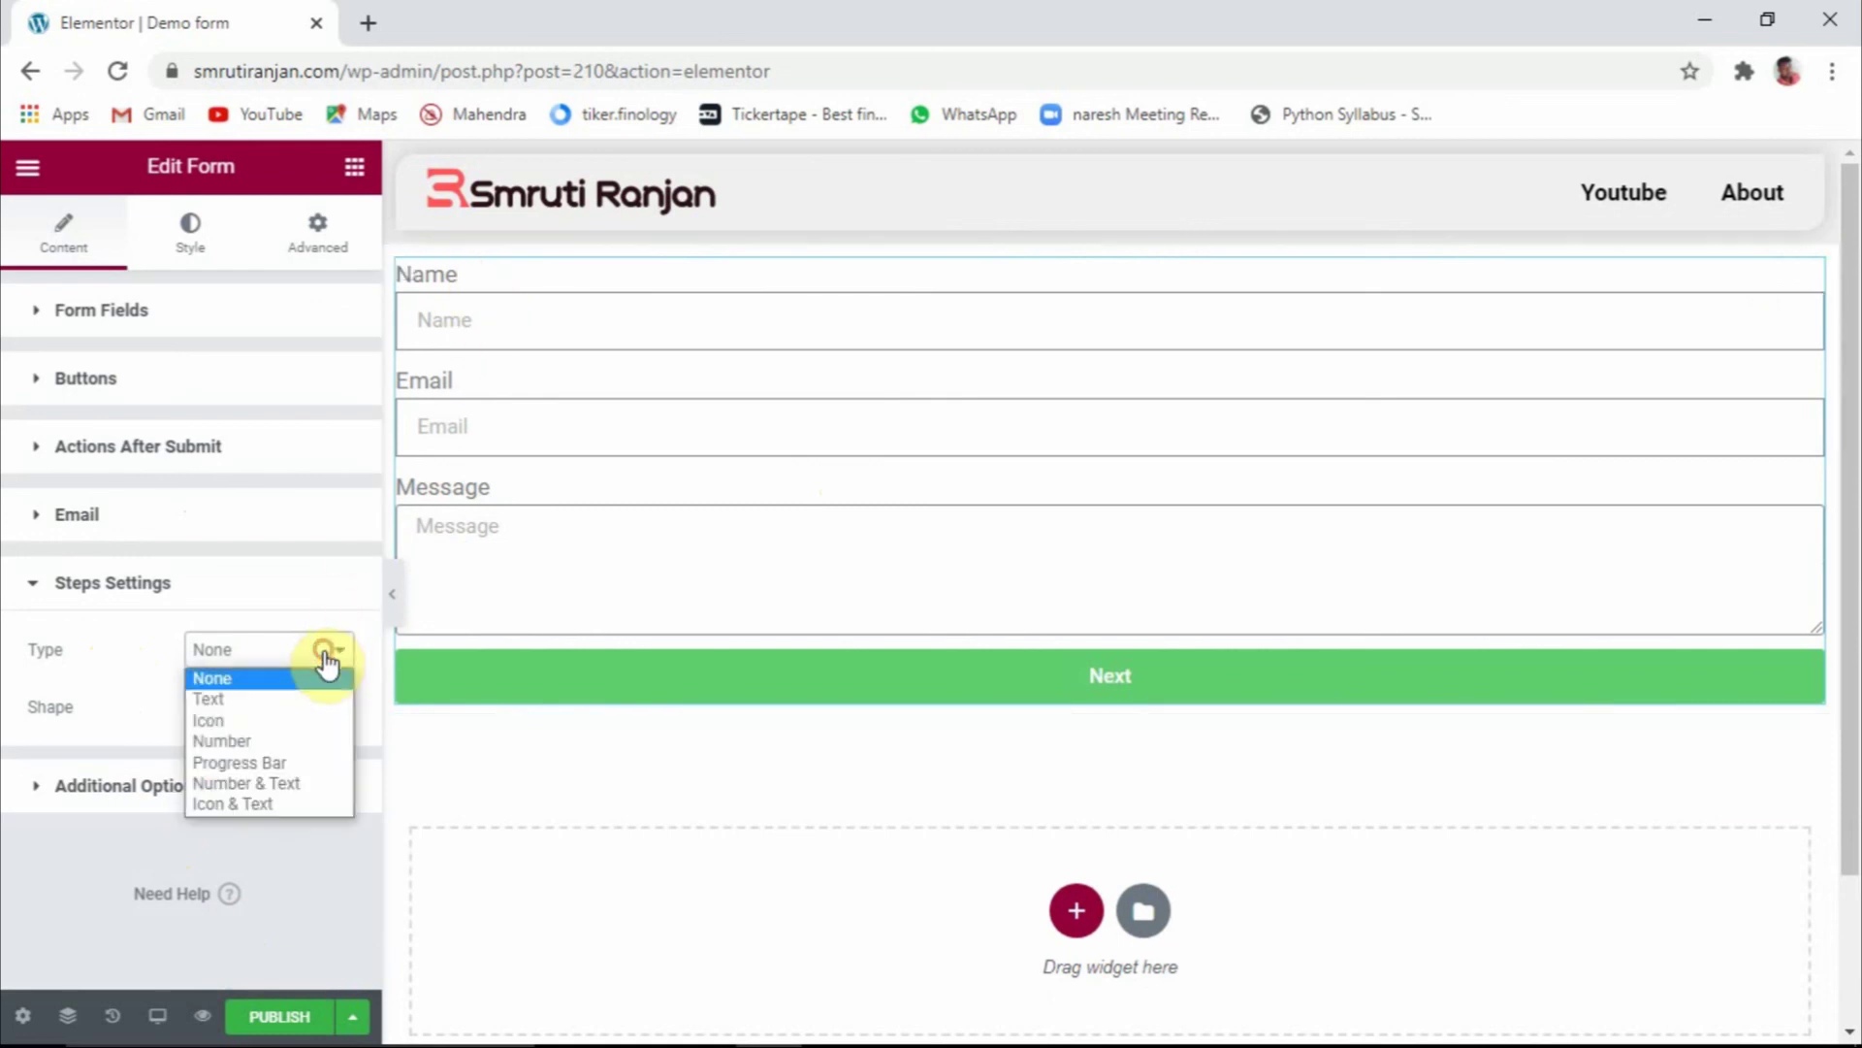
{"action": "left_click", "coordinate": [267, 784]}
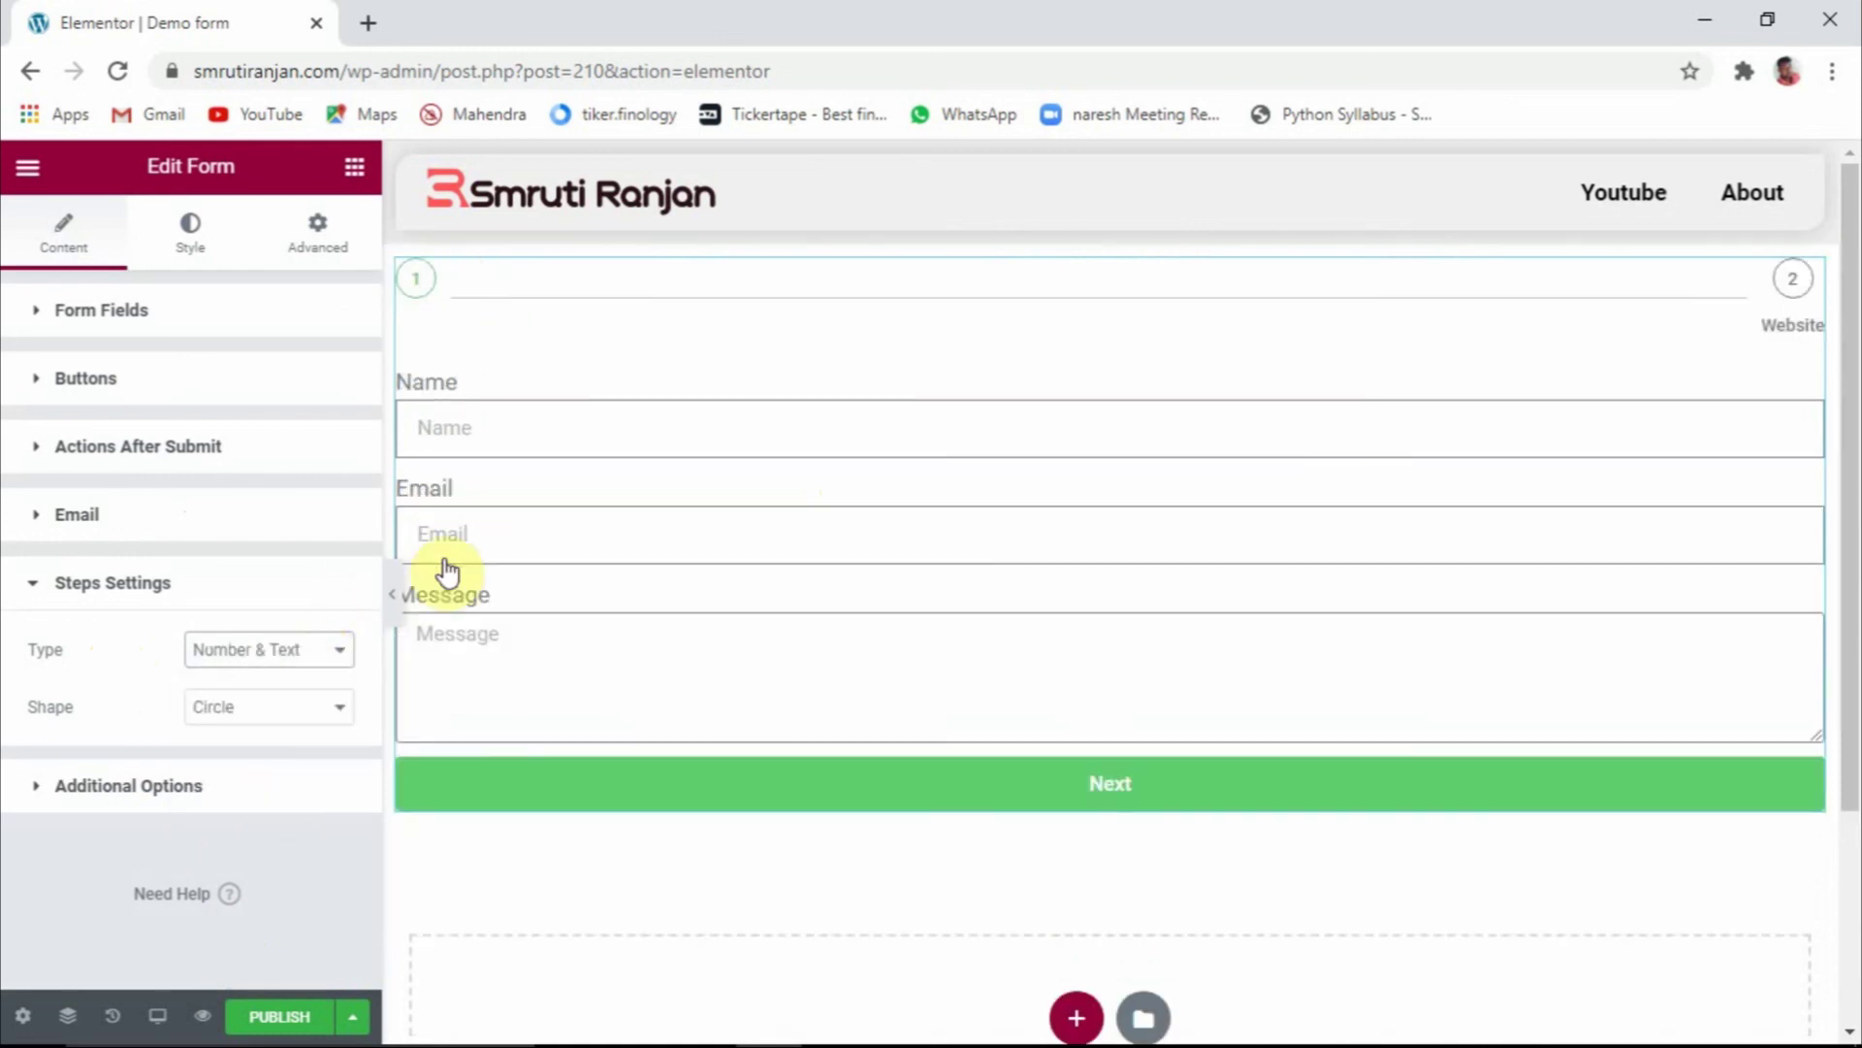
{"action": "left_click", "coordinate": [288, 652]}
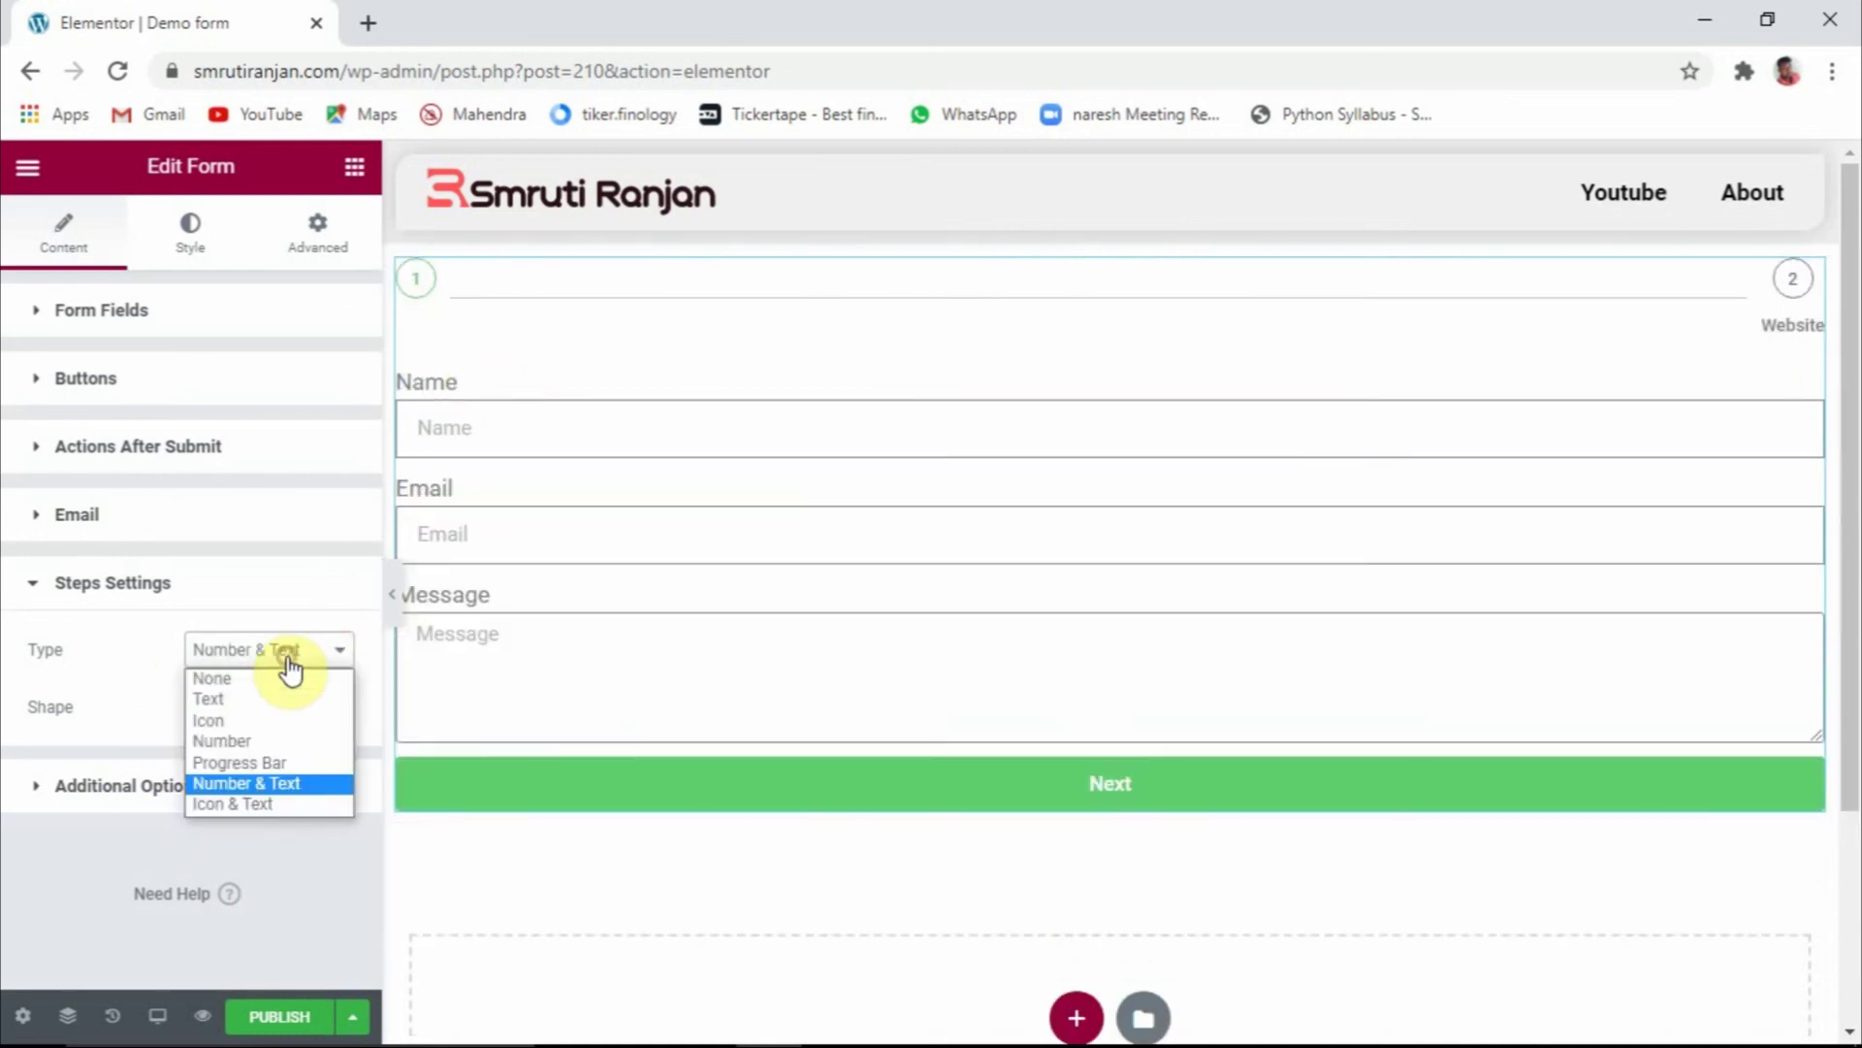
{"action": "left_click", "coordinate": [231, 701]}
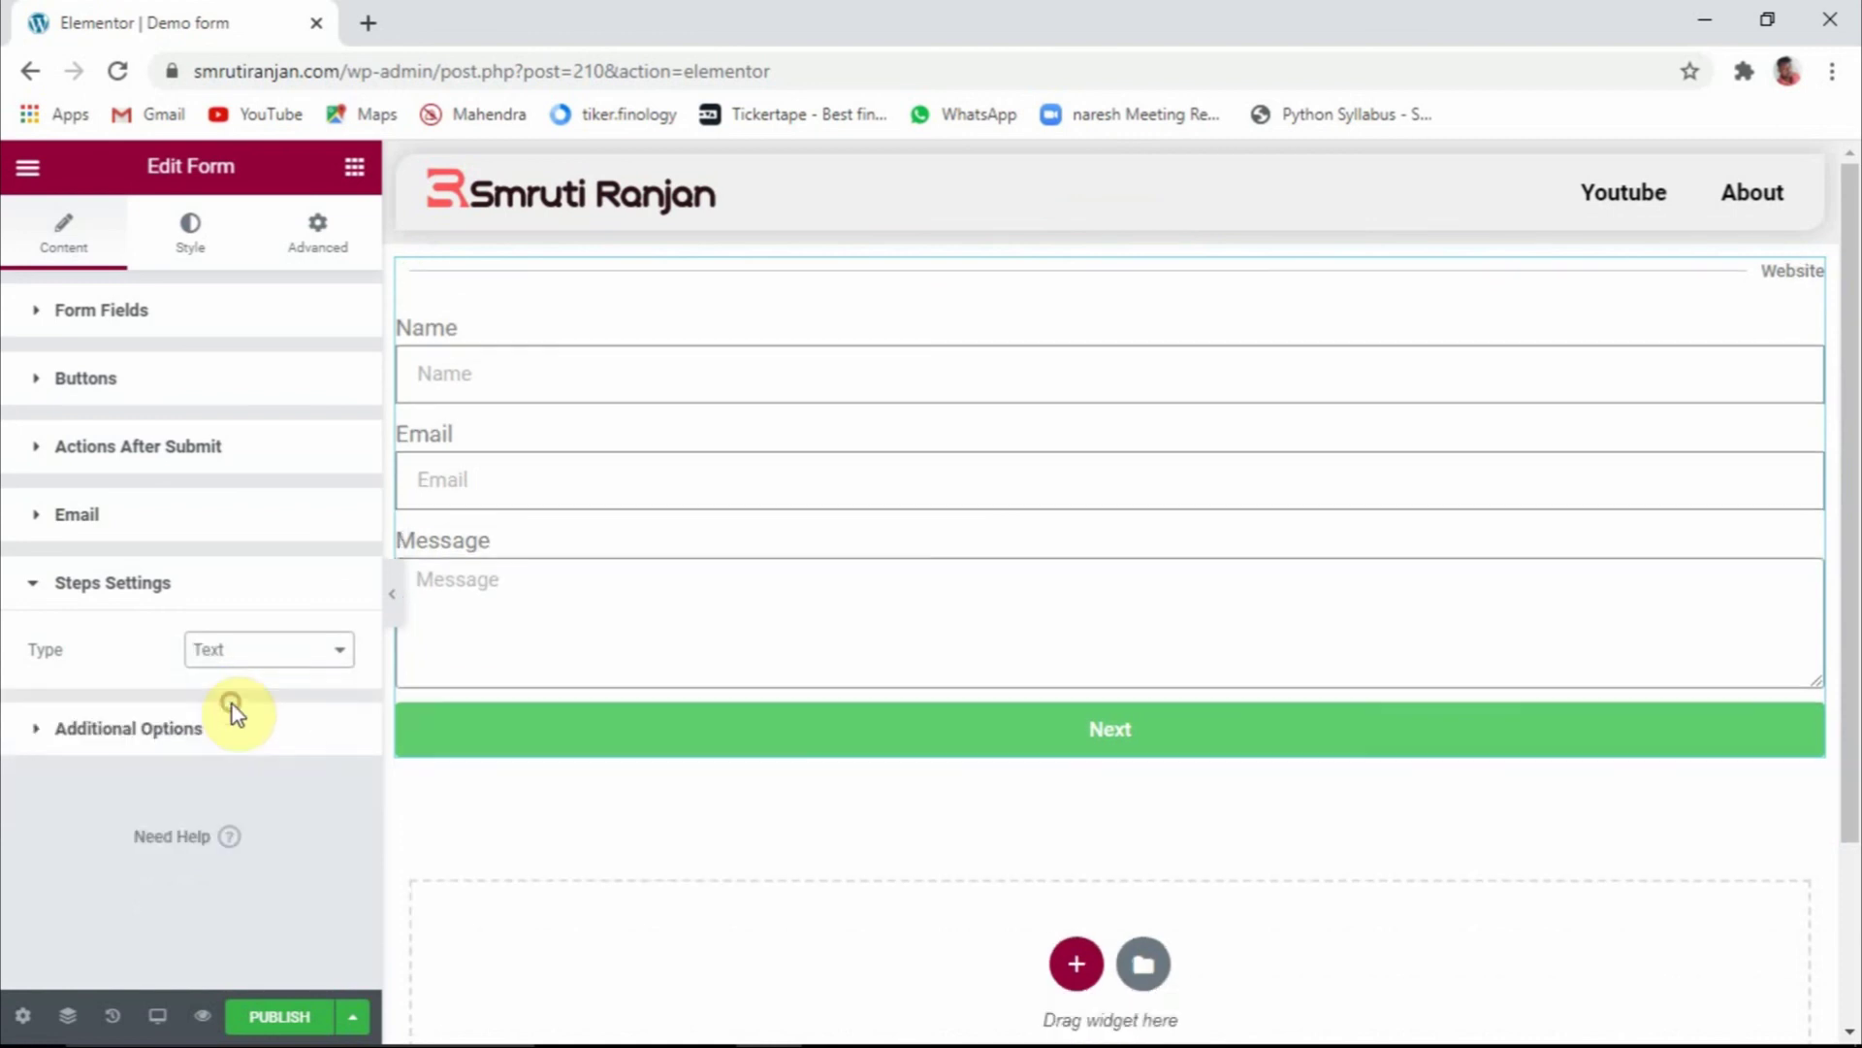
{"action": "left_click", "coordinate": [270, 650]}
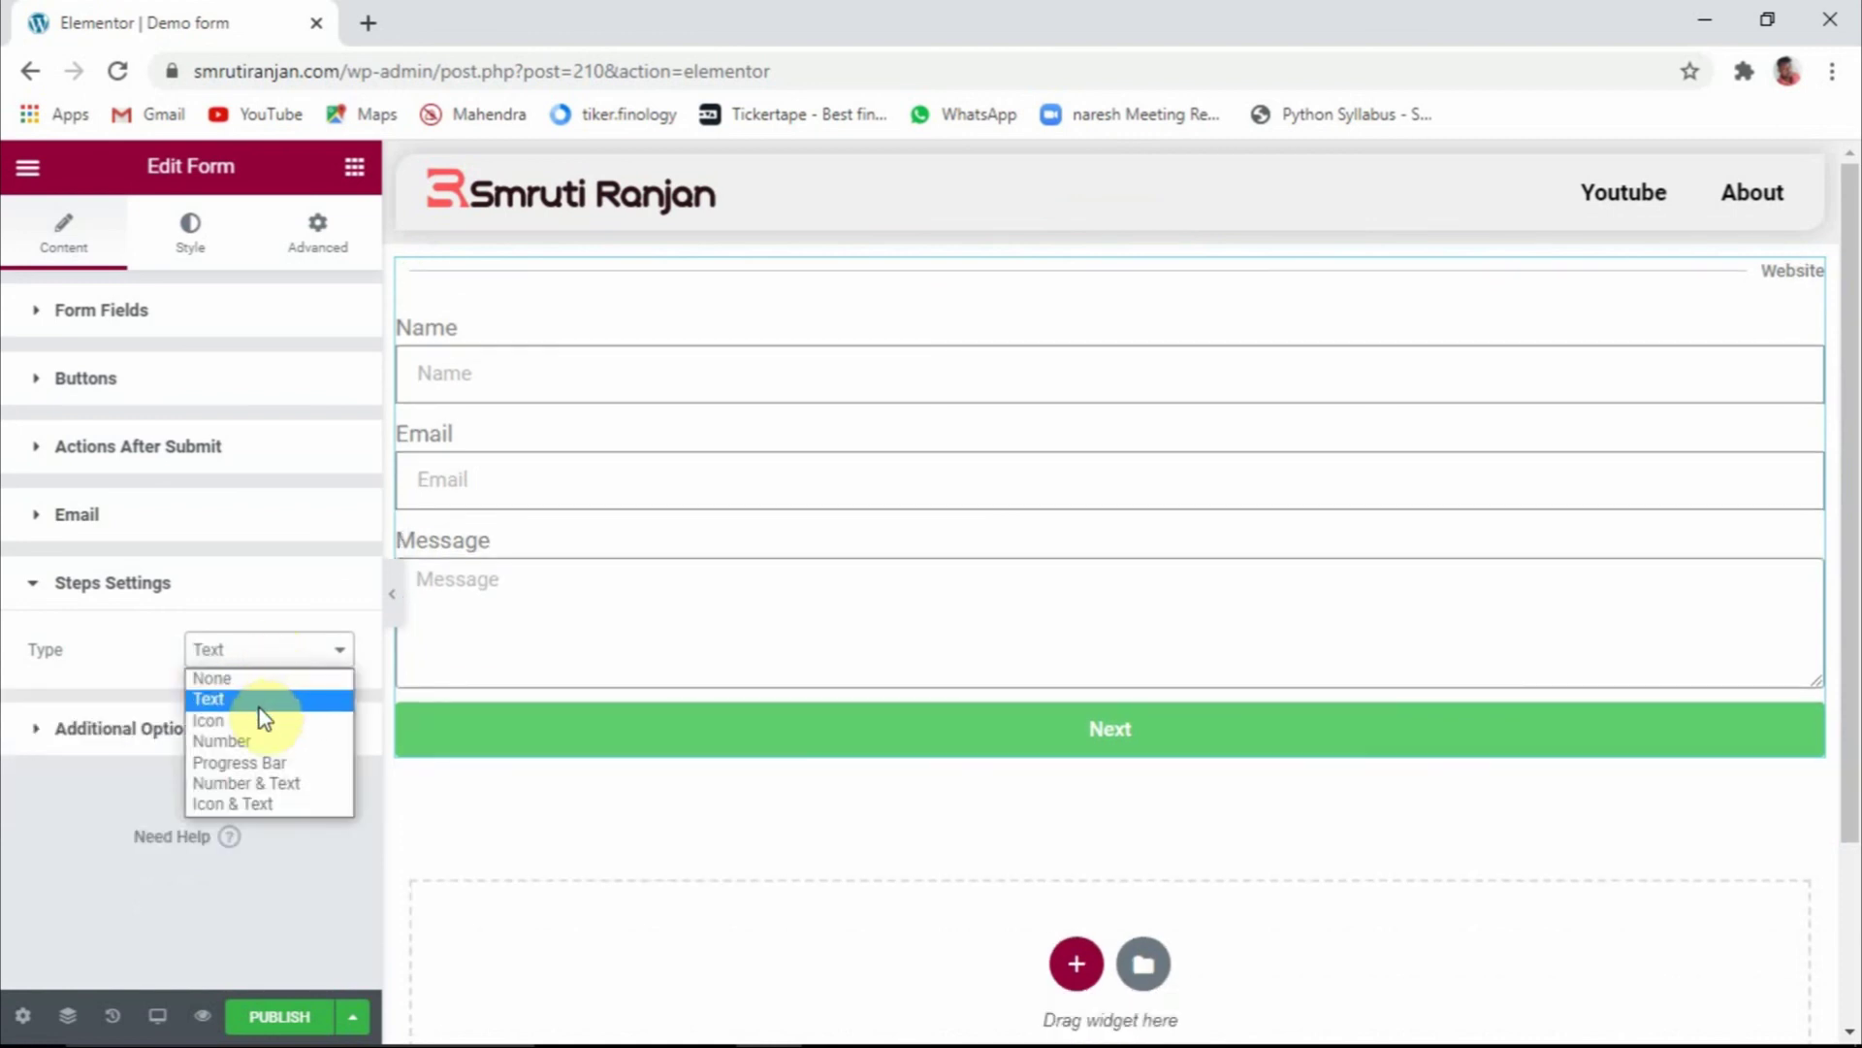
{"action": "left_click", "coordinate": [241, 679]}
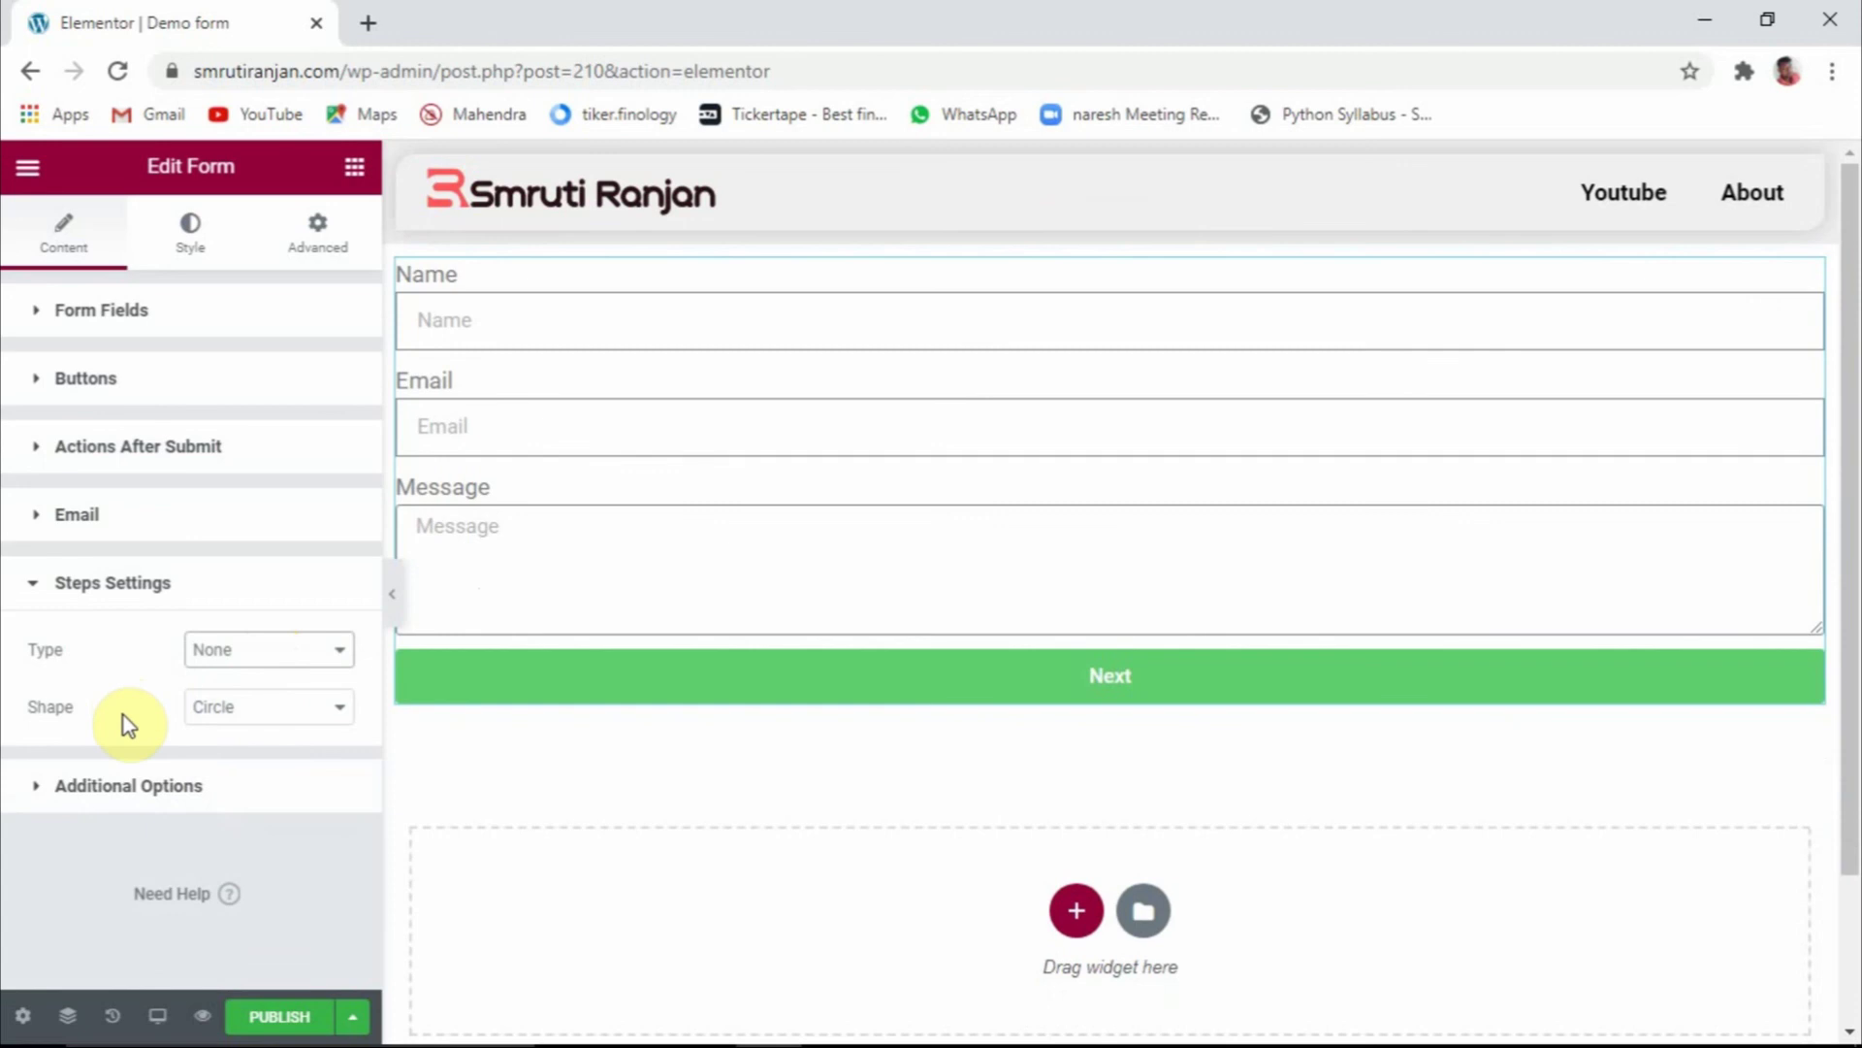
{"action": "left_click", "coordinate": [60, 786]}
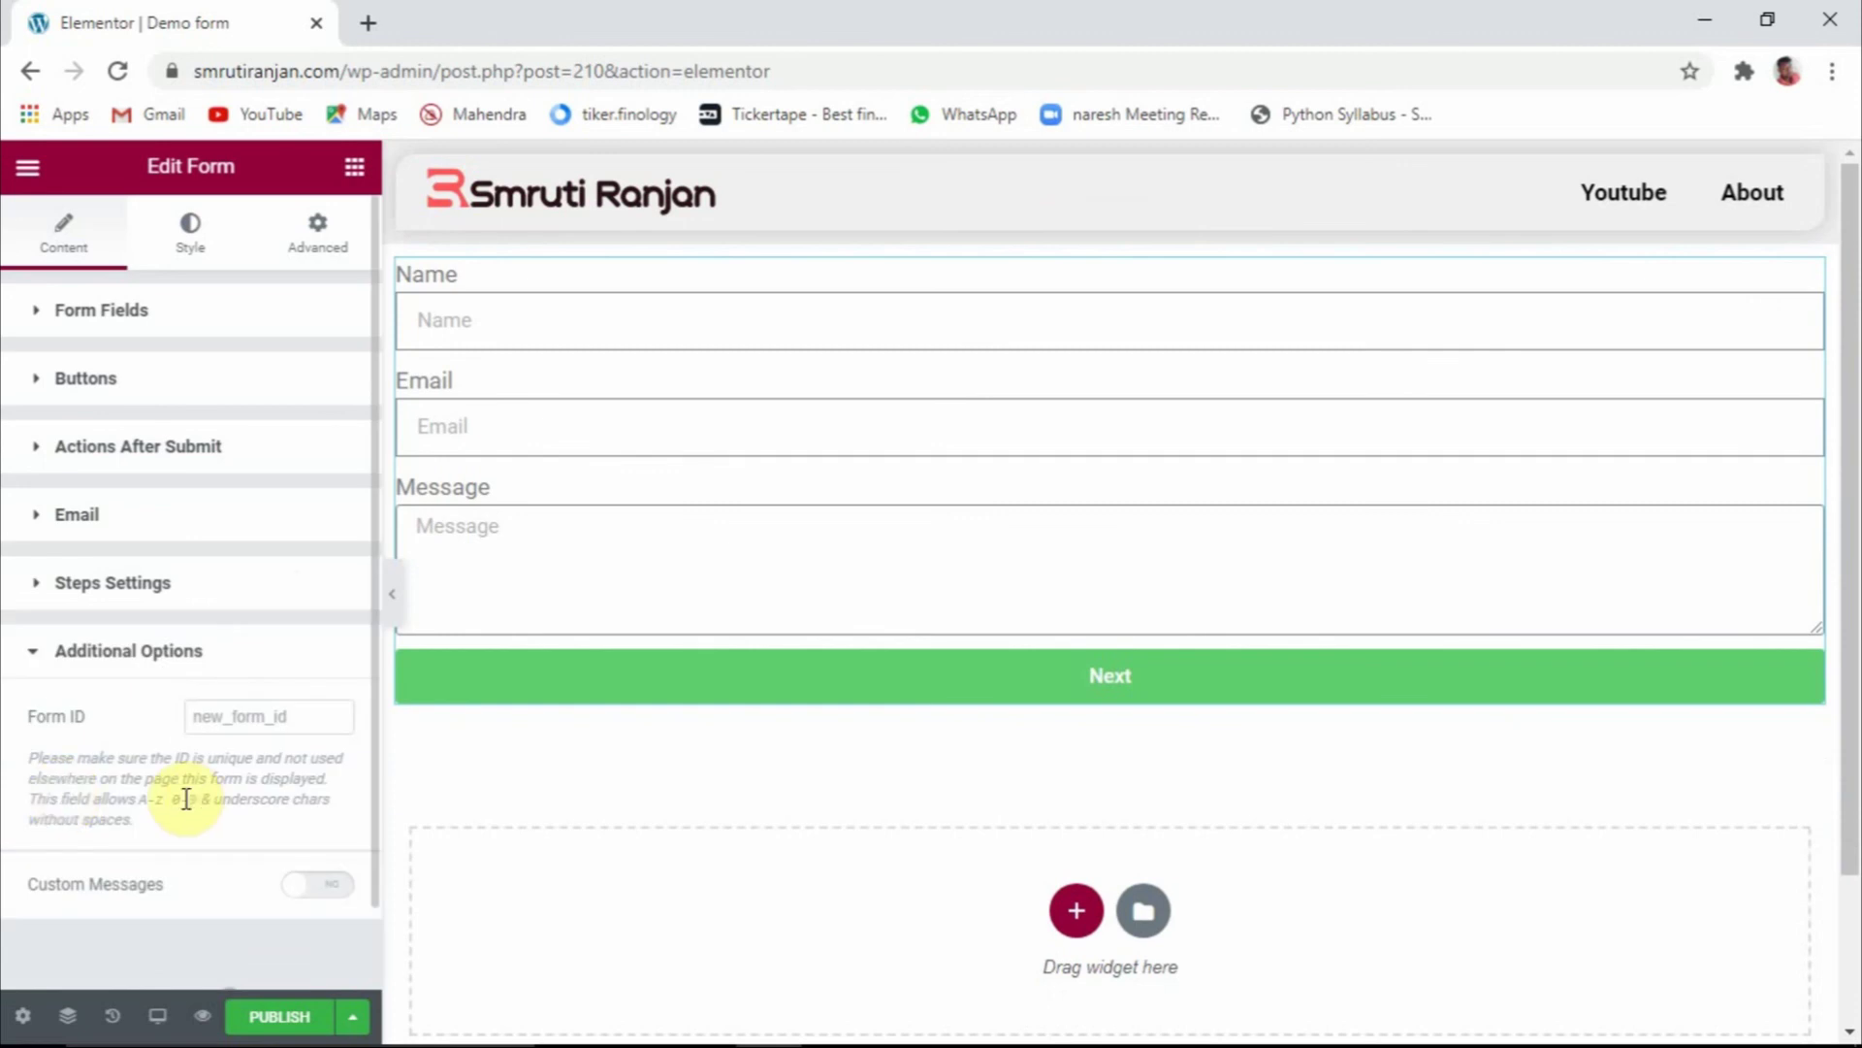
Style the form with a columns gap of 12, a rows gap of 22 and a label spacing of 5
{"action": "left_click", "coordinate": [191, 254]}
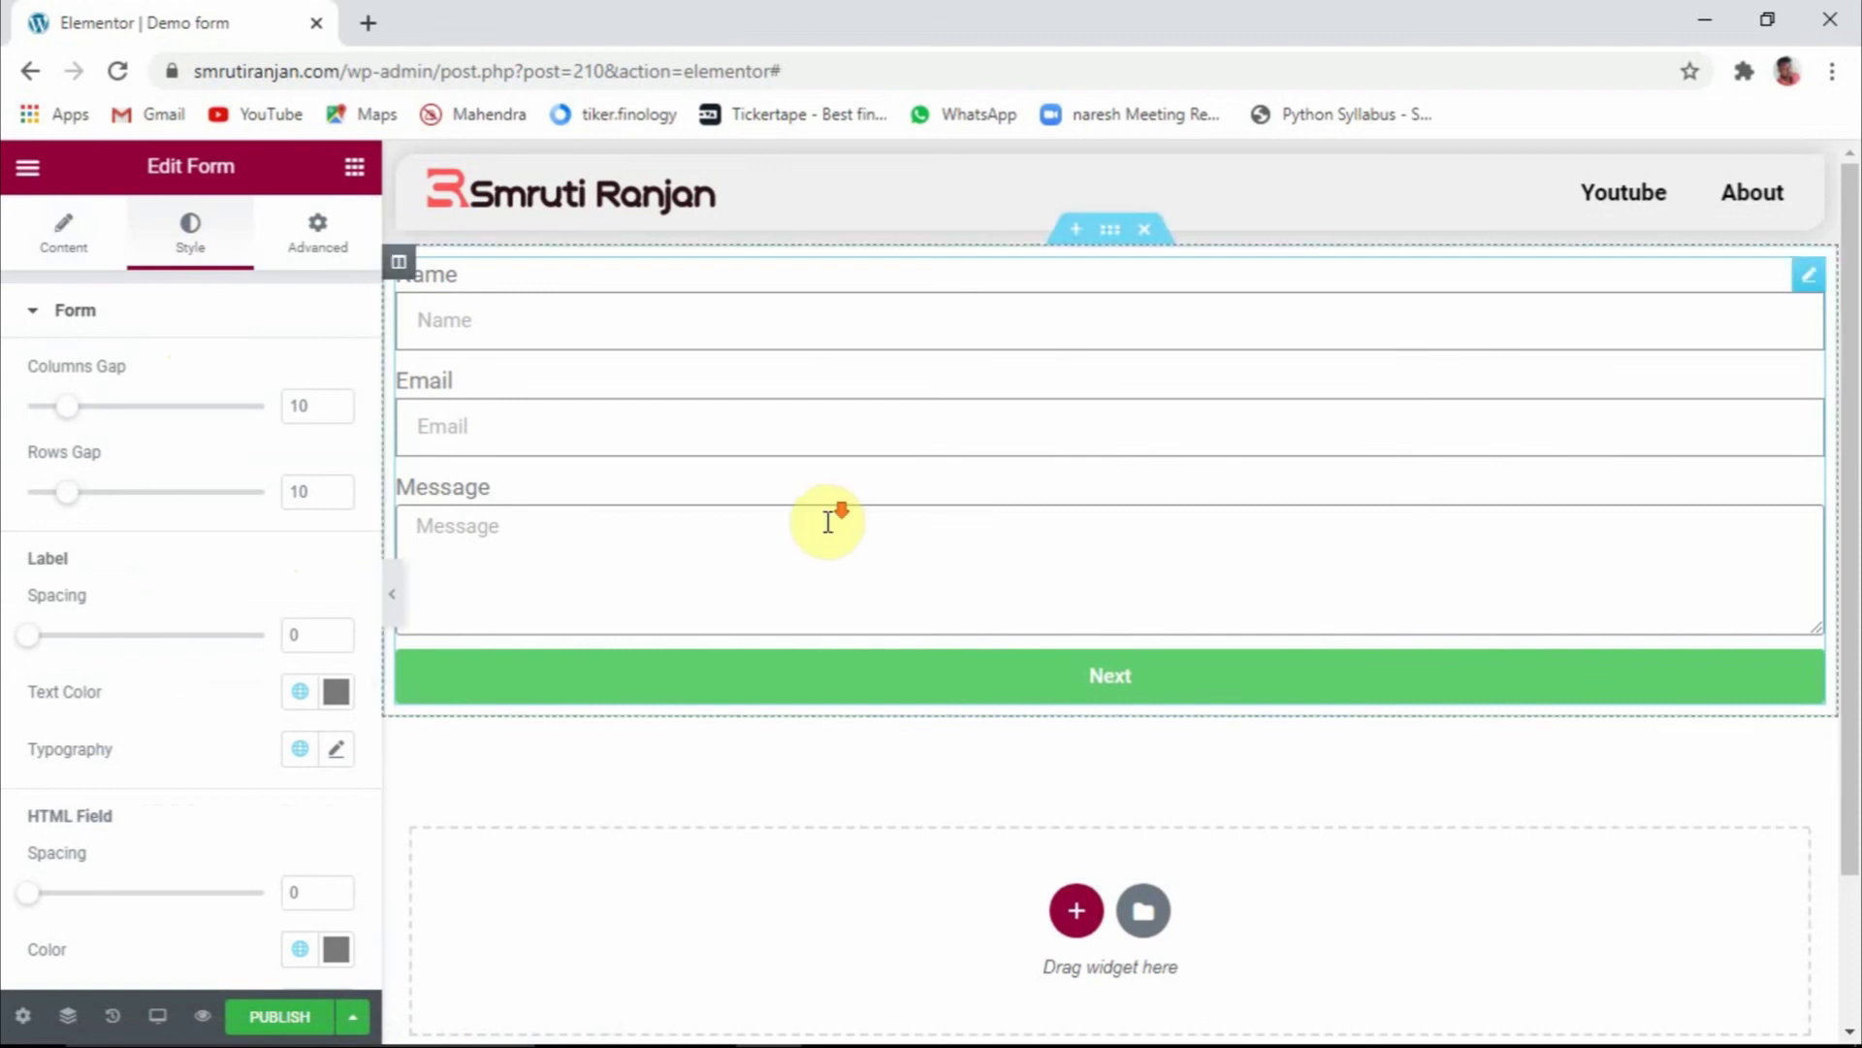
{"action": "scroll", "coordinate": [828, 522], "scroll_direction": "down", "scroll_amount": 2}
{"action": "scroll", "coordinate": [831, 528], "scroll_direction": "up", "scroll_amount": 2}
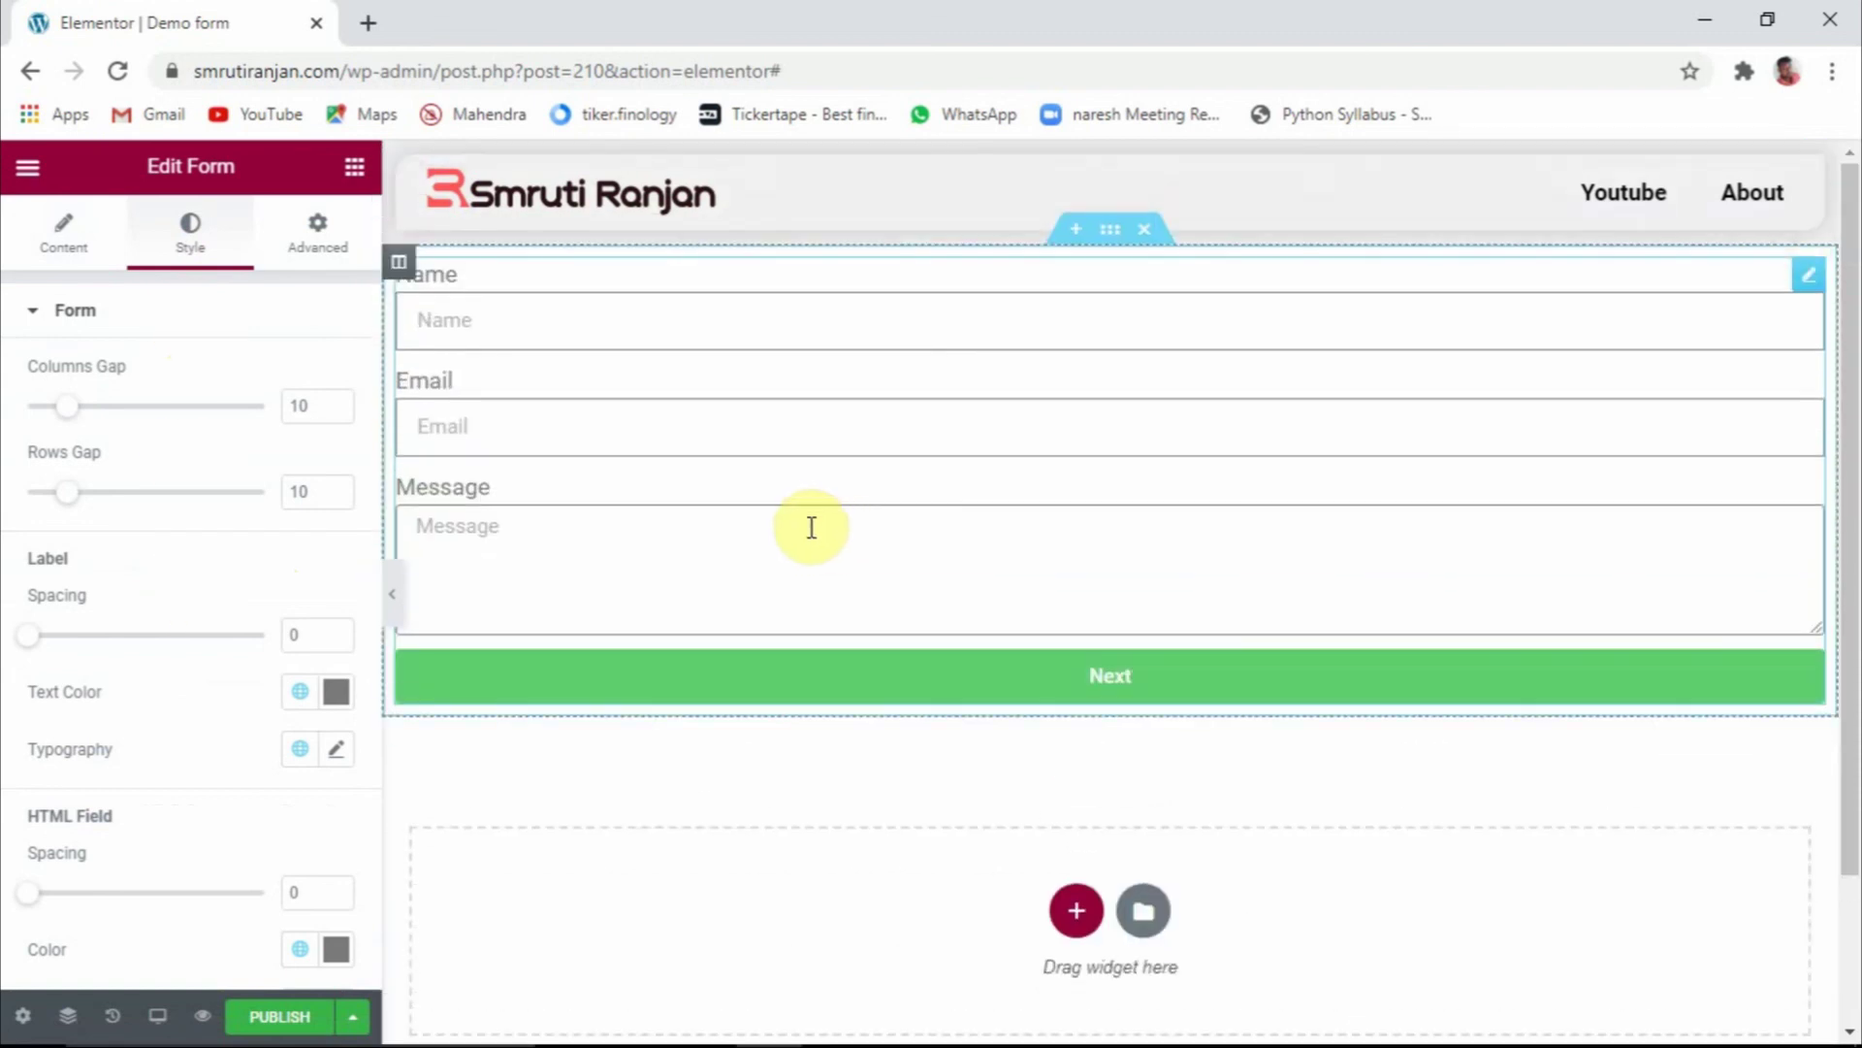
{"action": "mouse_move", "coordinate": [72, 415]}
{"action": "left_mouse_down"}
{"action": "mouse_move", "coordinate": [112, 415]}
{"action": "mouse_move", "coordinate": [78, 415]}
{"action": "left_mouse_up"}
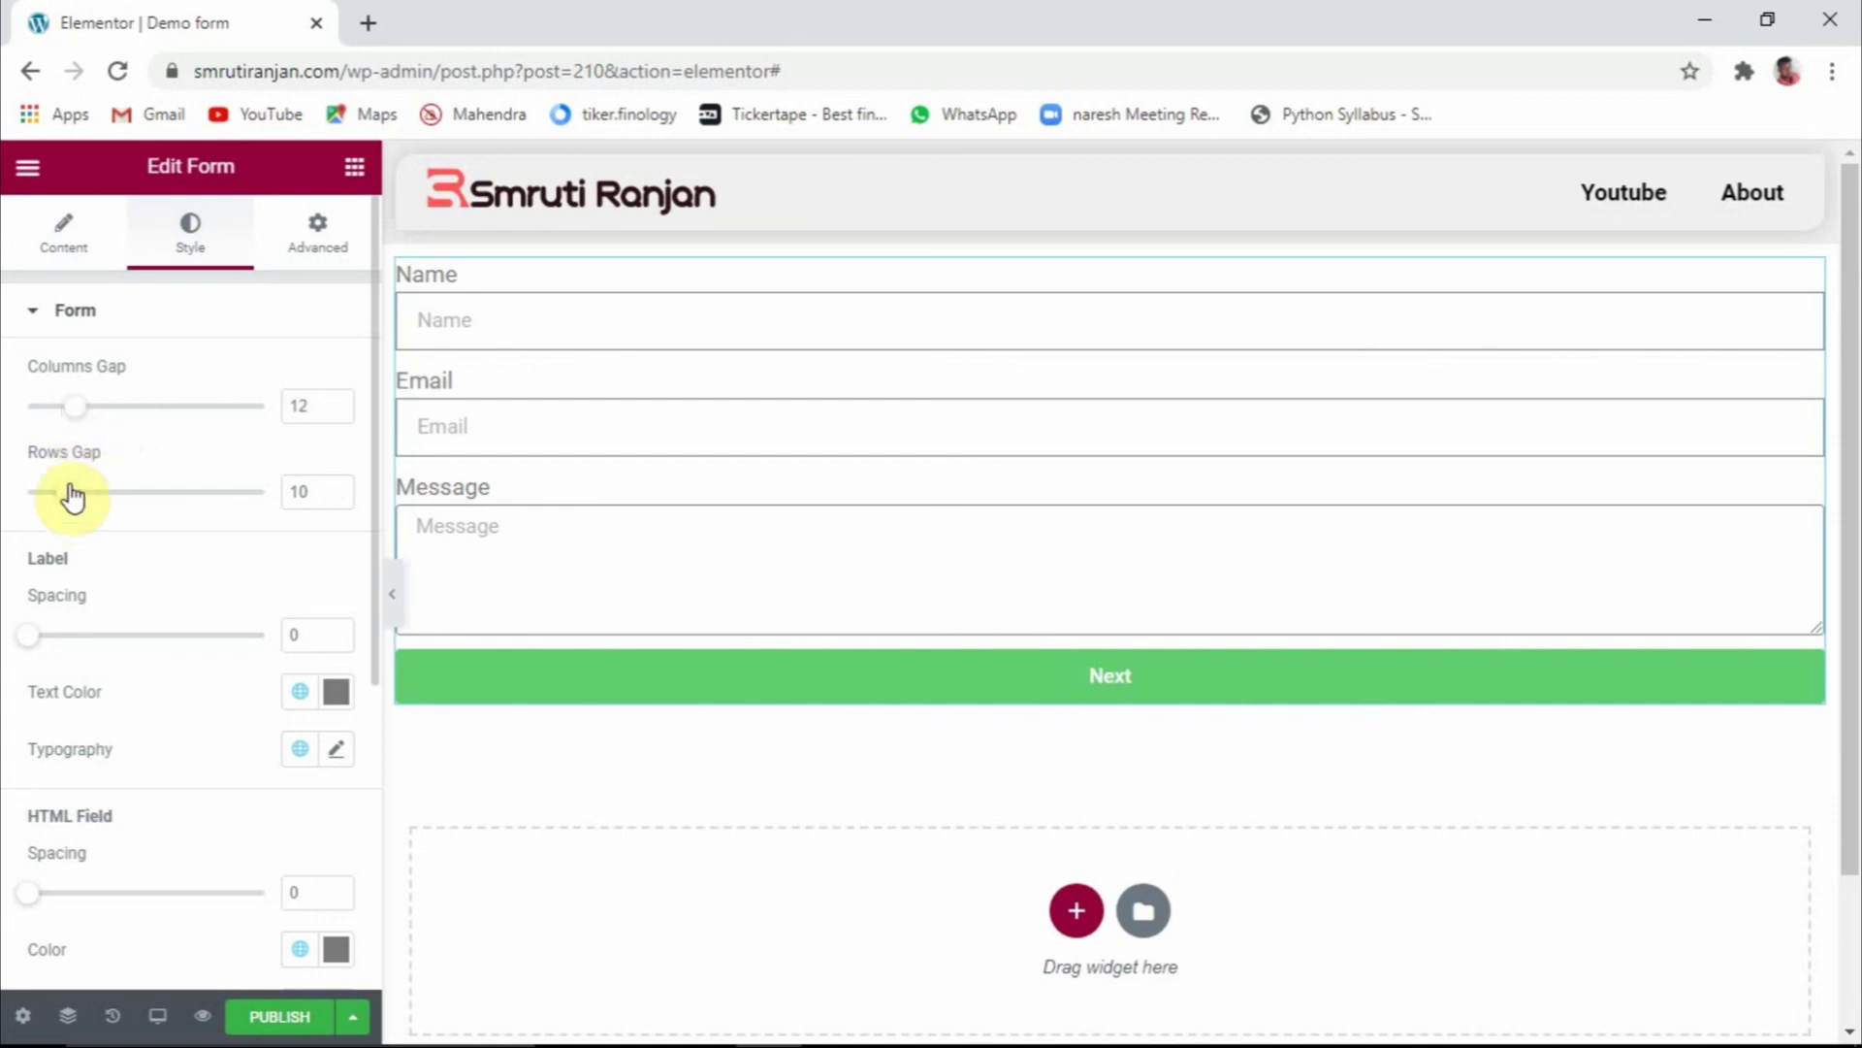
{"action": "left_click_drag", "start_coordinate": [68, 491], "coordinate": [120, 507]}
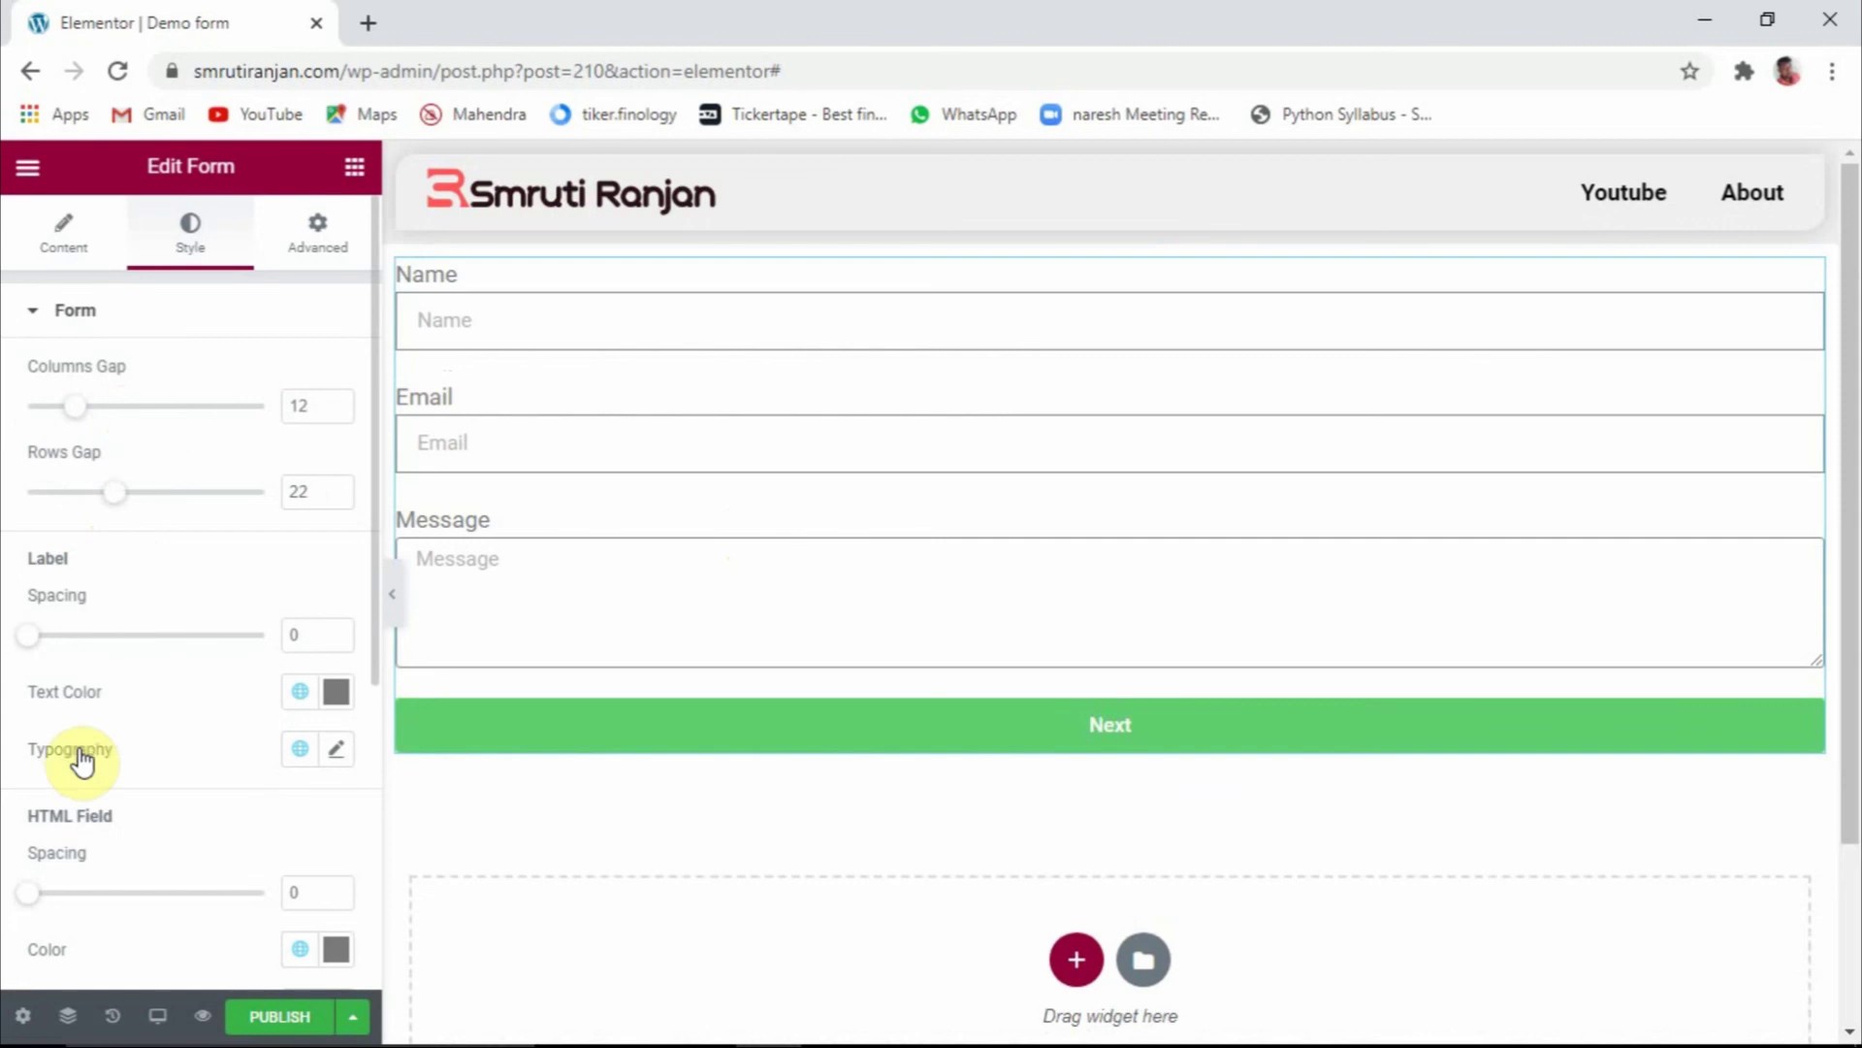
{"action": "mouse_move", "coordinate": [27, 643]}
{"action": "left_mouse_down"}
{"action": "mouse_move", "coordinate": [83, 652]}
{"action": "mouse_move", "coordinate": [47, 652]}
{"action": "left_mouse_up"}
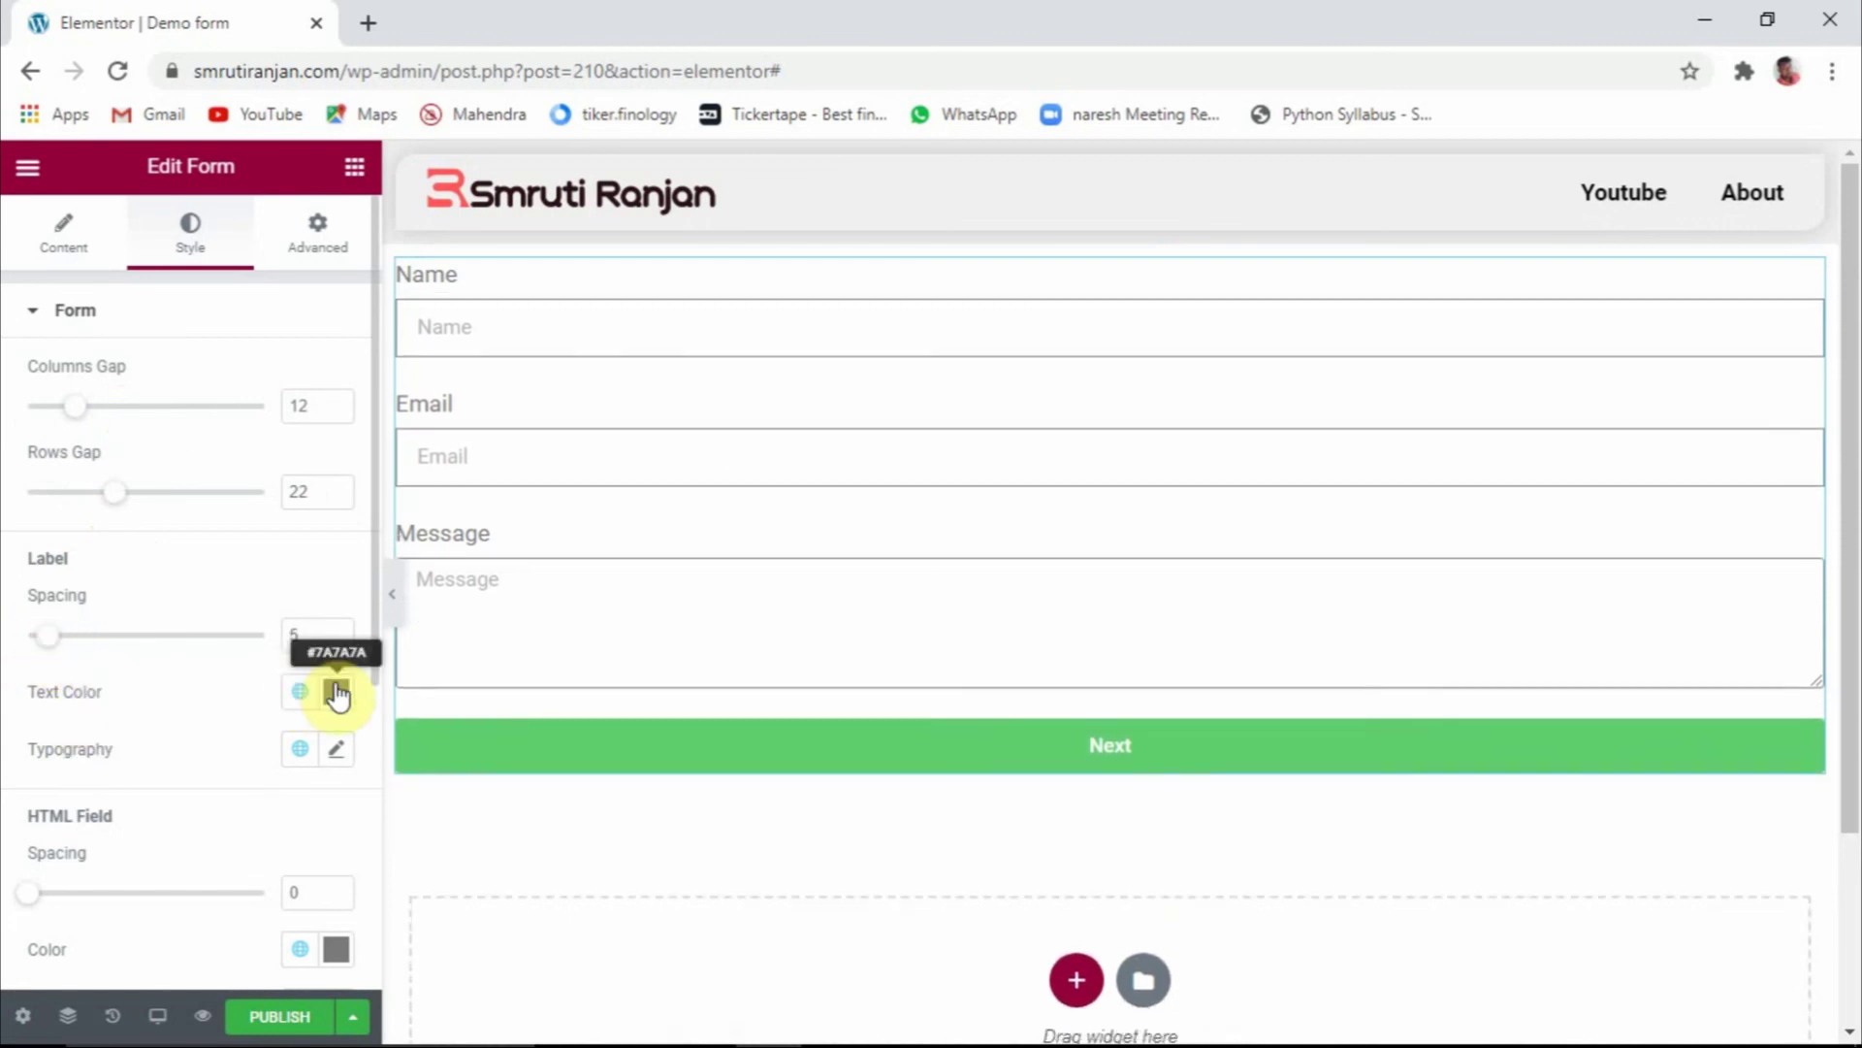
Examine the style settings for the form's HTML field, input fields and buttons, including colors, typography, borders and padding
{"action": "scroll", "coordinate": [216, 763], "scroll_direction": "down", "scroll_amount": 3}
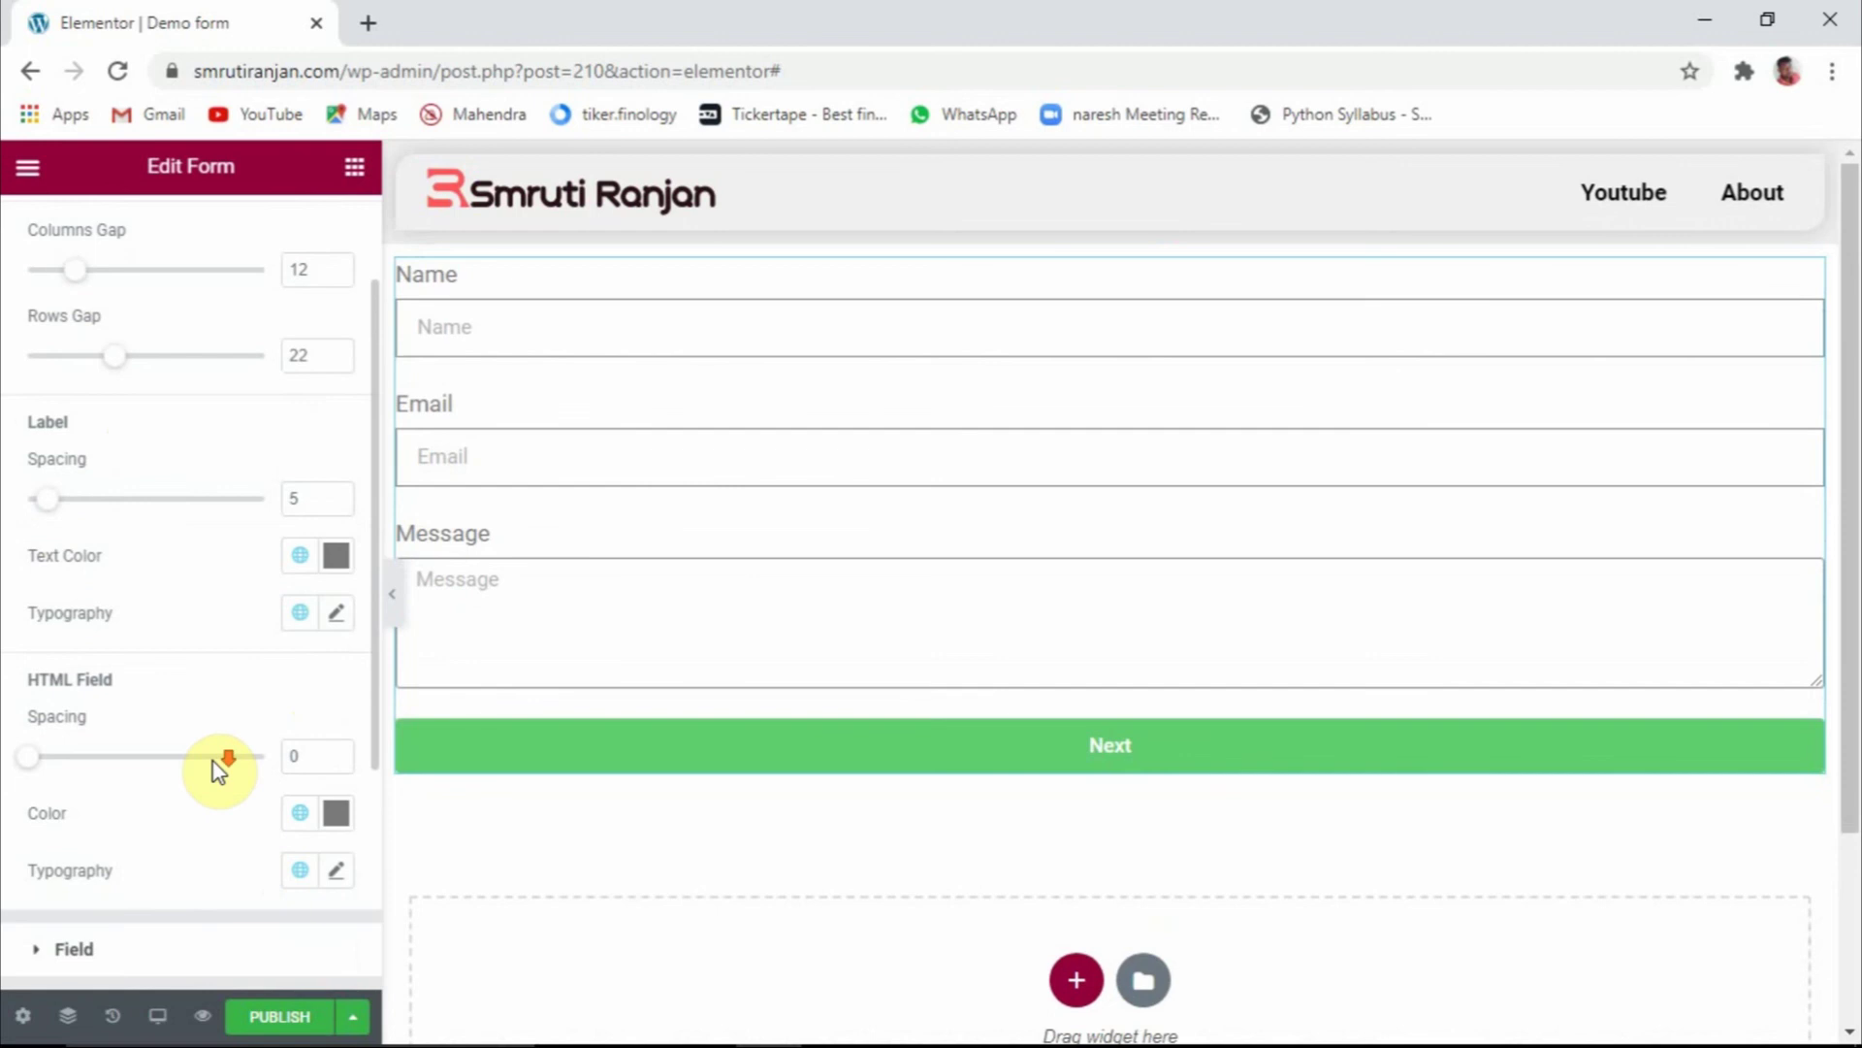
{"action": "mouse_move", "coordinate": [30, 631]}
{"action": "left_mouse_down"}
{"action": "mouse_move", "coordinate": [54, 632]}
{"action": "mouse_move", "coordinate": [26, 640]}
{"action": "left_mouse_up"}
{"action": "scroll", "coordinate": [121, 677], "scroll_direction": "down", "scroll_amount": 2}
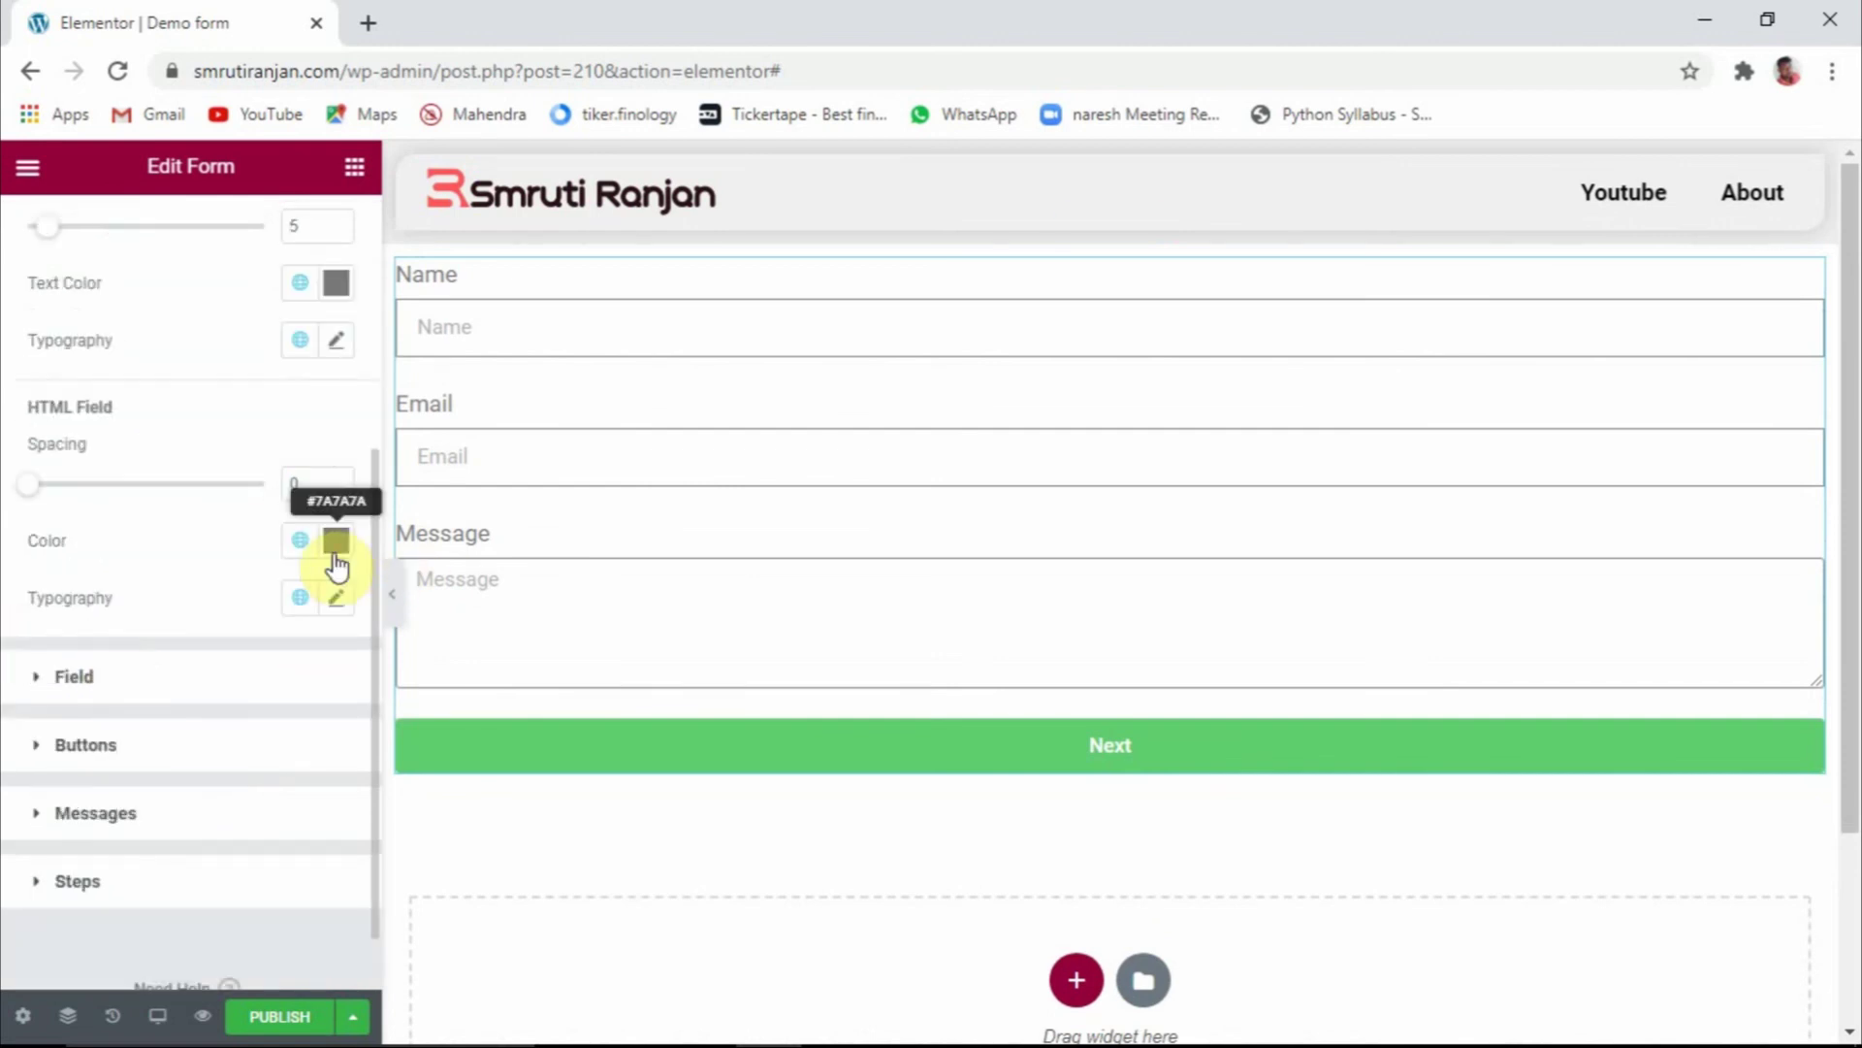
{"action": "scroll", "coordinate": [267, 706], "scroll_direction": "down", "scroll_amount": 1}
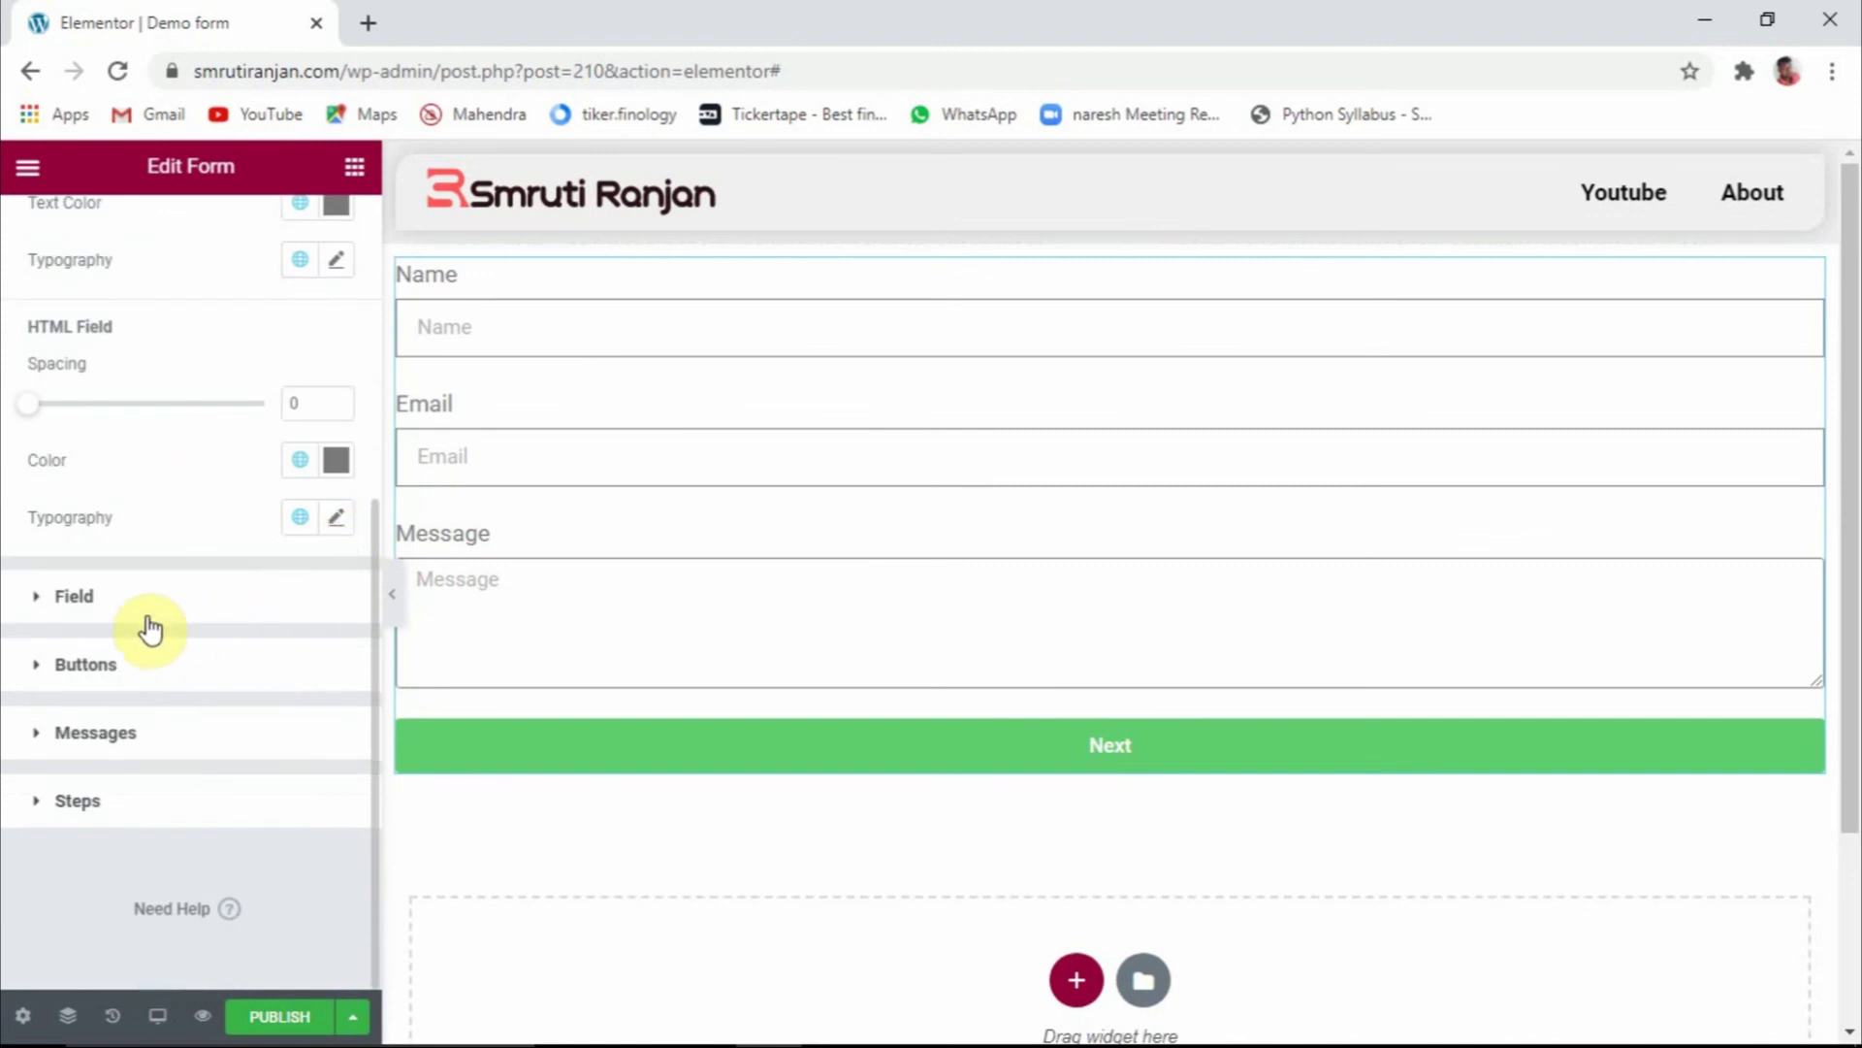
{"action": "left_click", "coordinate": [45, 600]}
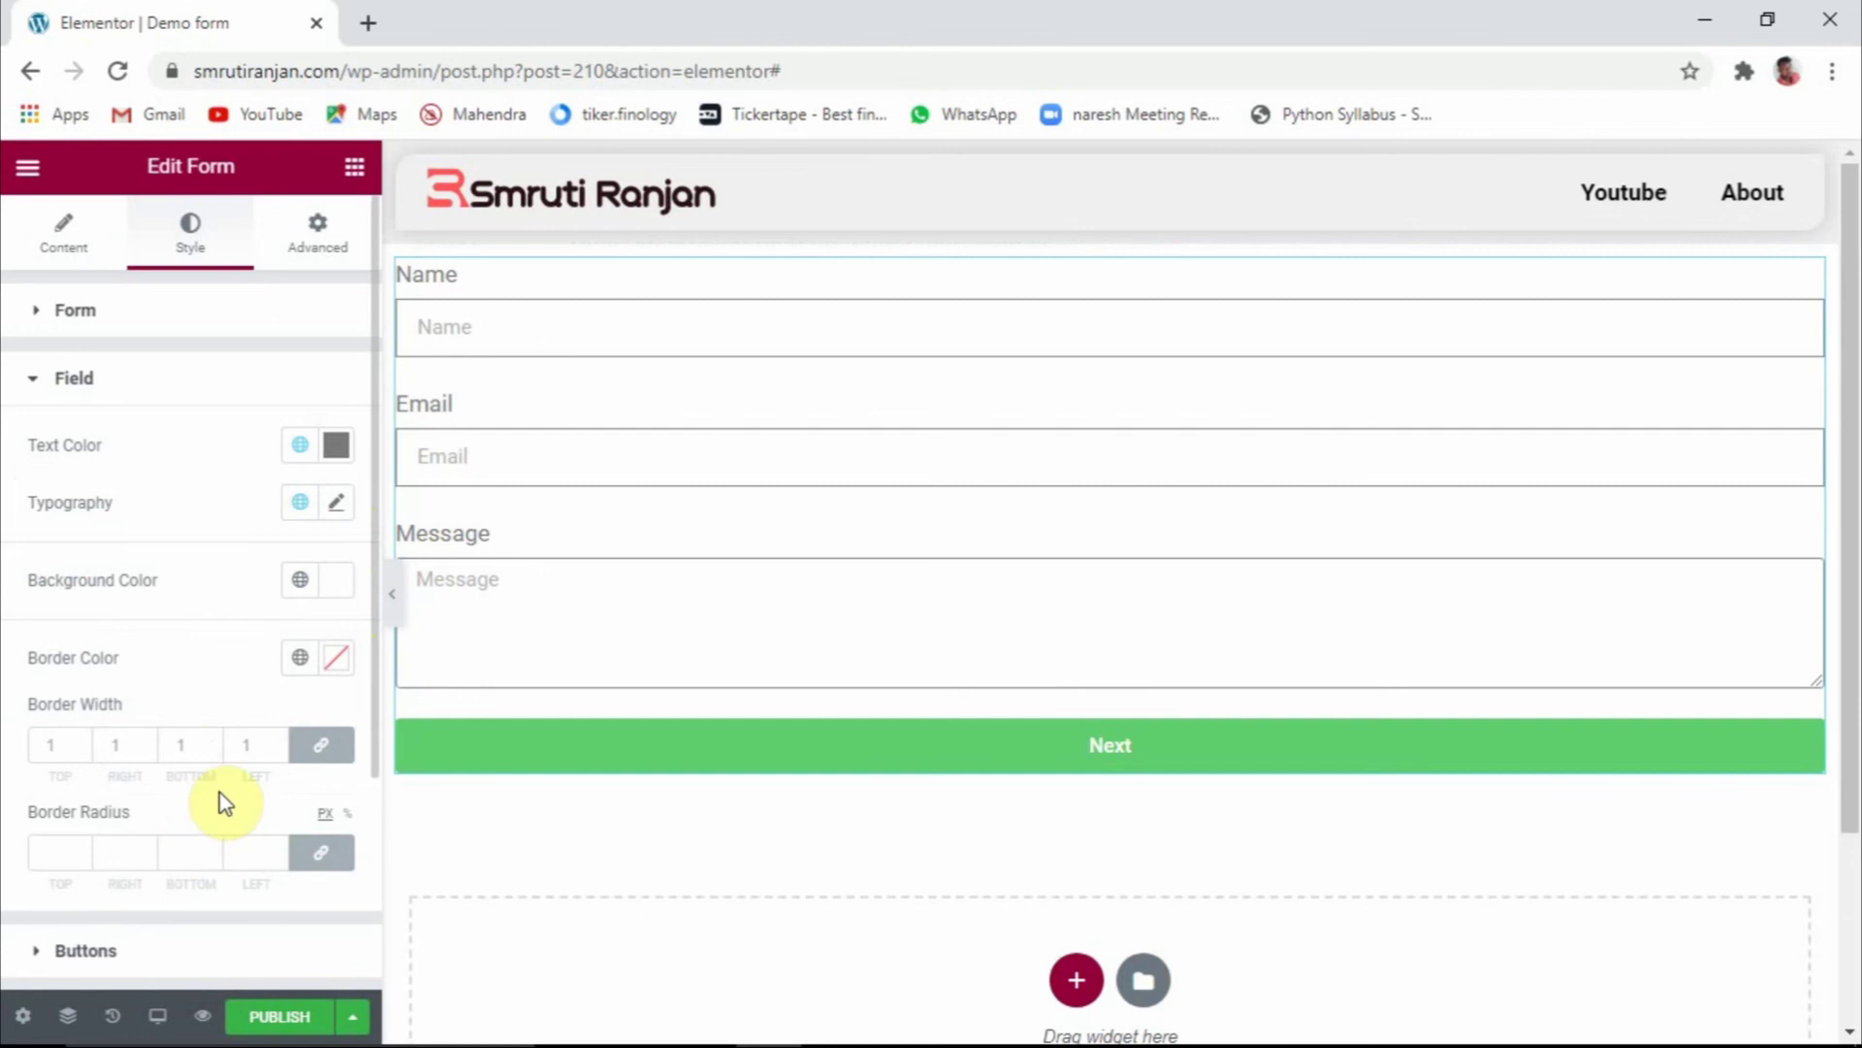
{"action": "scroll", "coordinate": [225, 804], "scroll_direction": "down", "scroll_amount": 3}
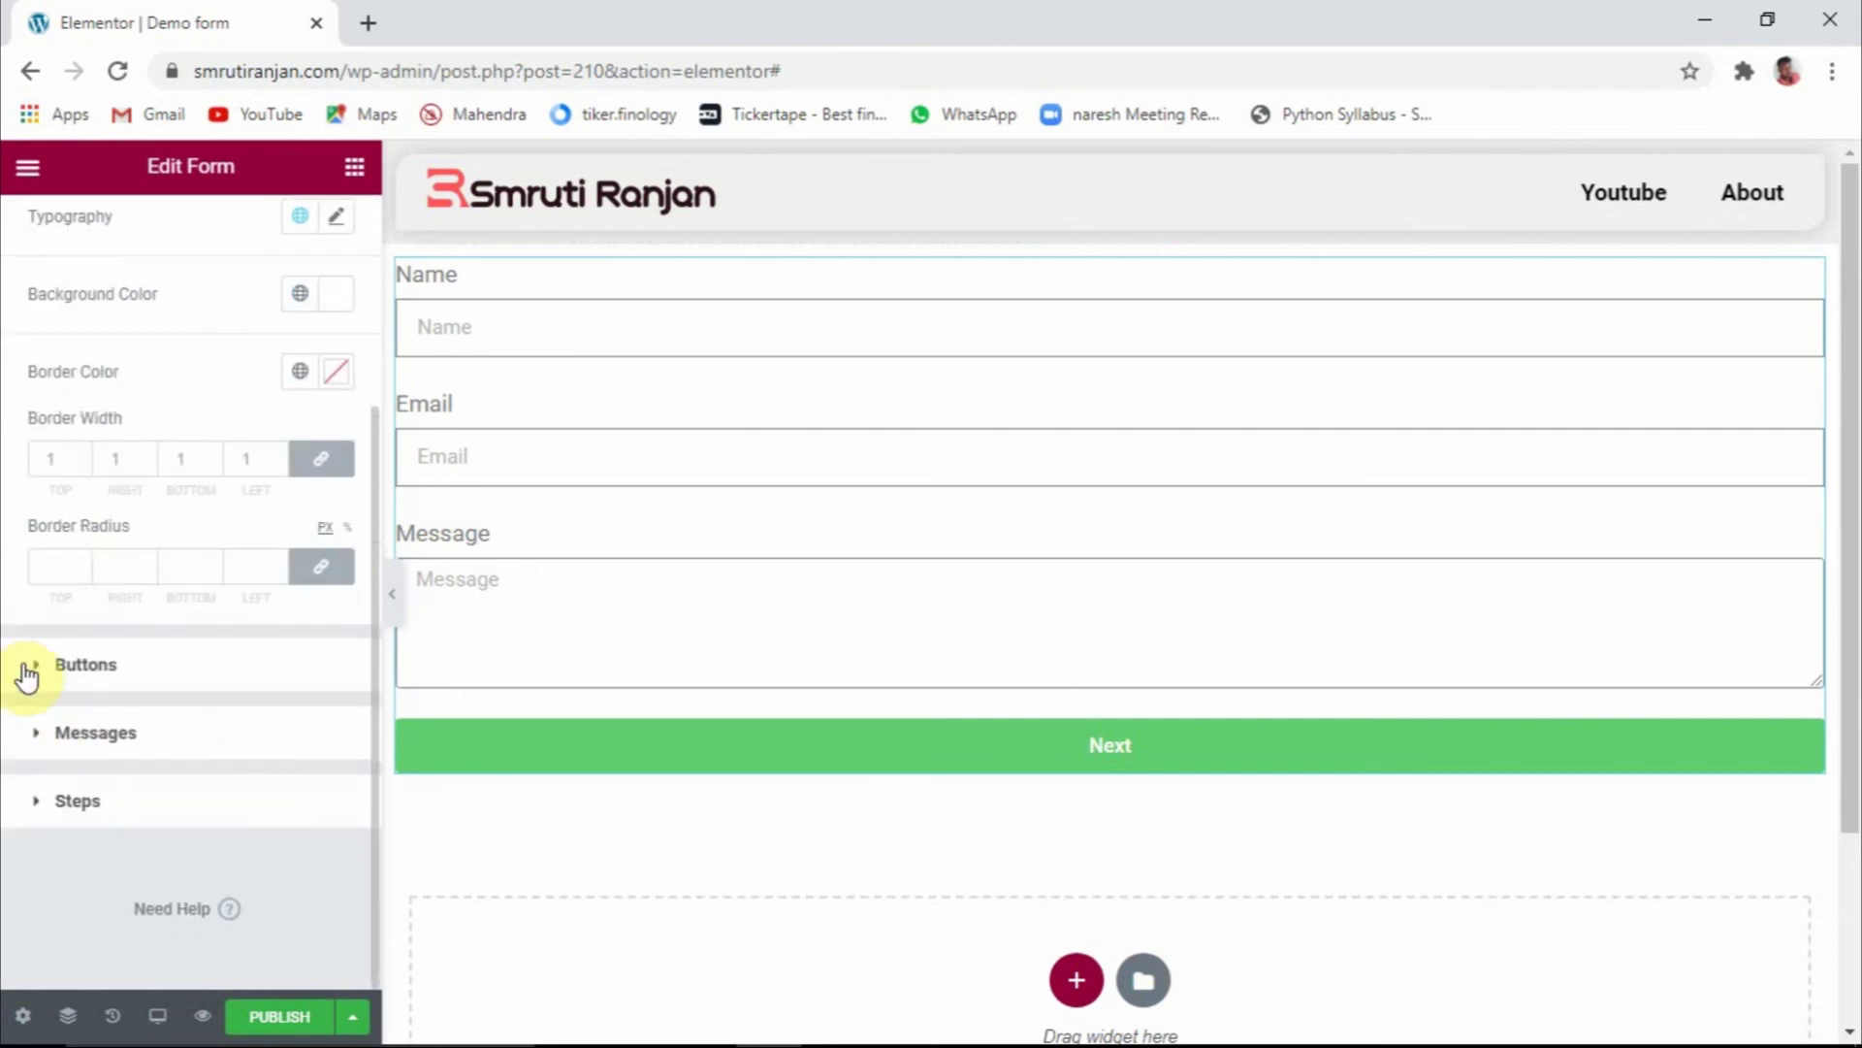
{"action": "left_click", "coordinate": [29, 669]}
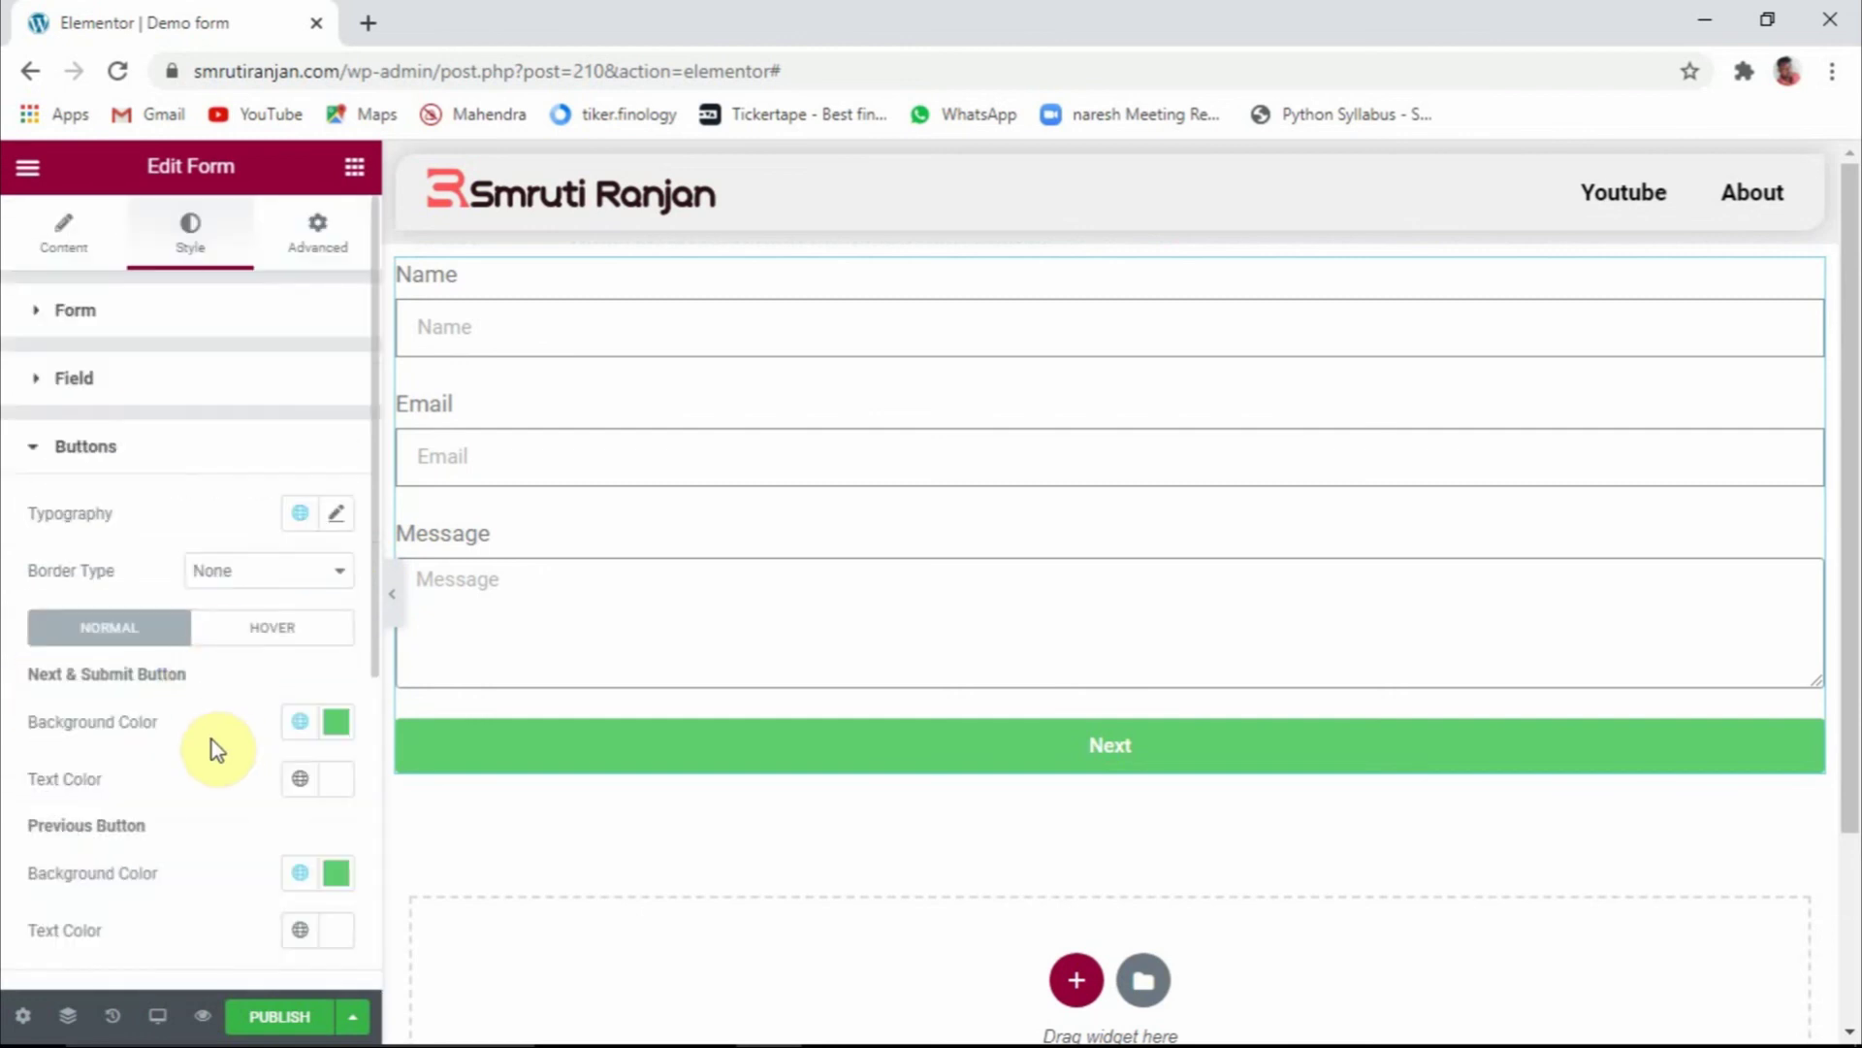
{"action": "scroll", "coordinate": [219, 728], "scroll_direction": "down", "scroll_amount": 2}
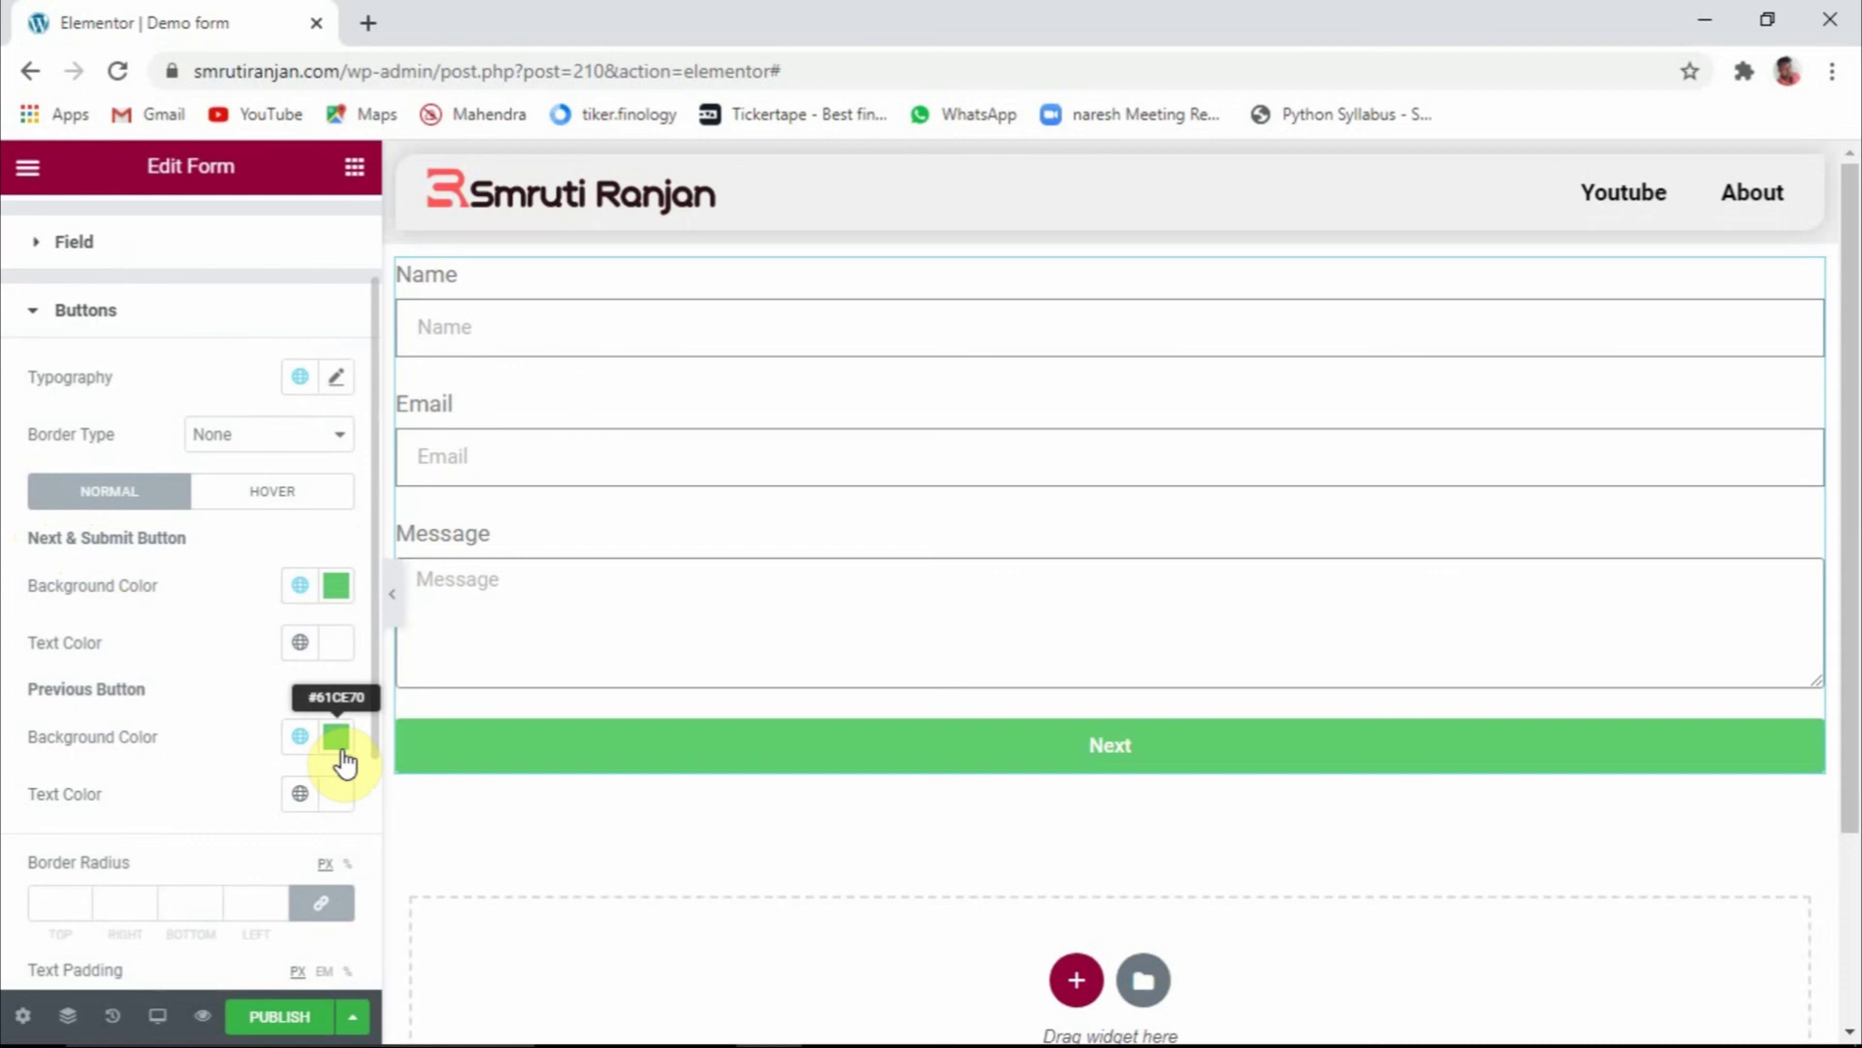
{"action": "scroll", "coordinate": [248, 834], "scroll_direction": "down", "scroll_amount": 1}
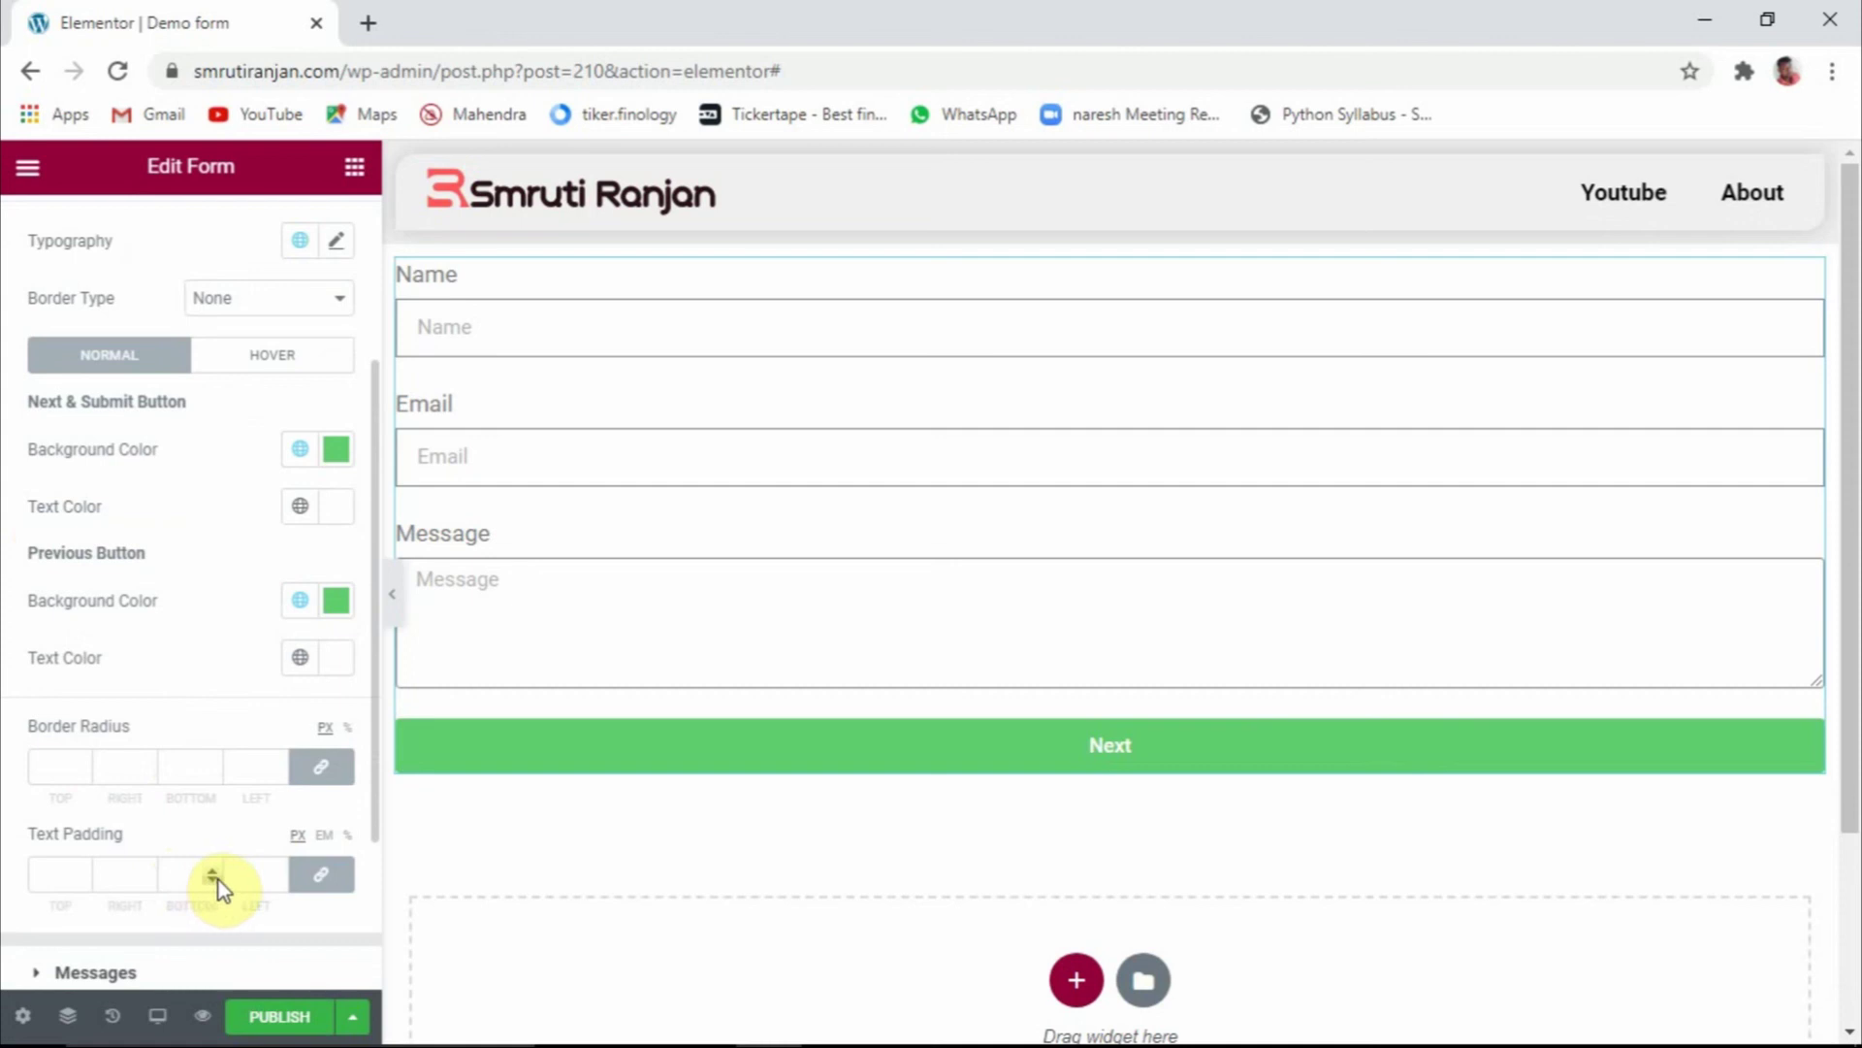
Try a text padding of 7 on all sides of the form's buttons and set it to 0
{"action": "left_click", "coordinate": [276, 871]}
{"action": "left_click", "coordinate": [275, 869]}
{"action": "left_click", "coordinate": [275, 869]}
{"action": "scroll", "coordinate": [223, 868], "scroll_direction": "down", "scroll_amount": 1}
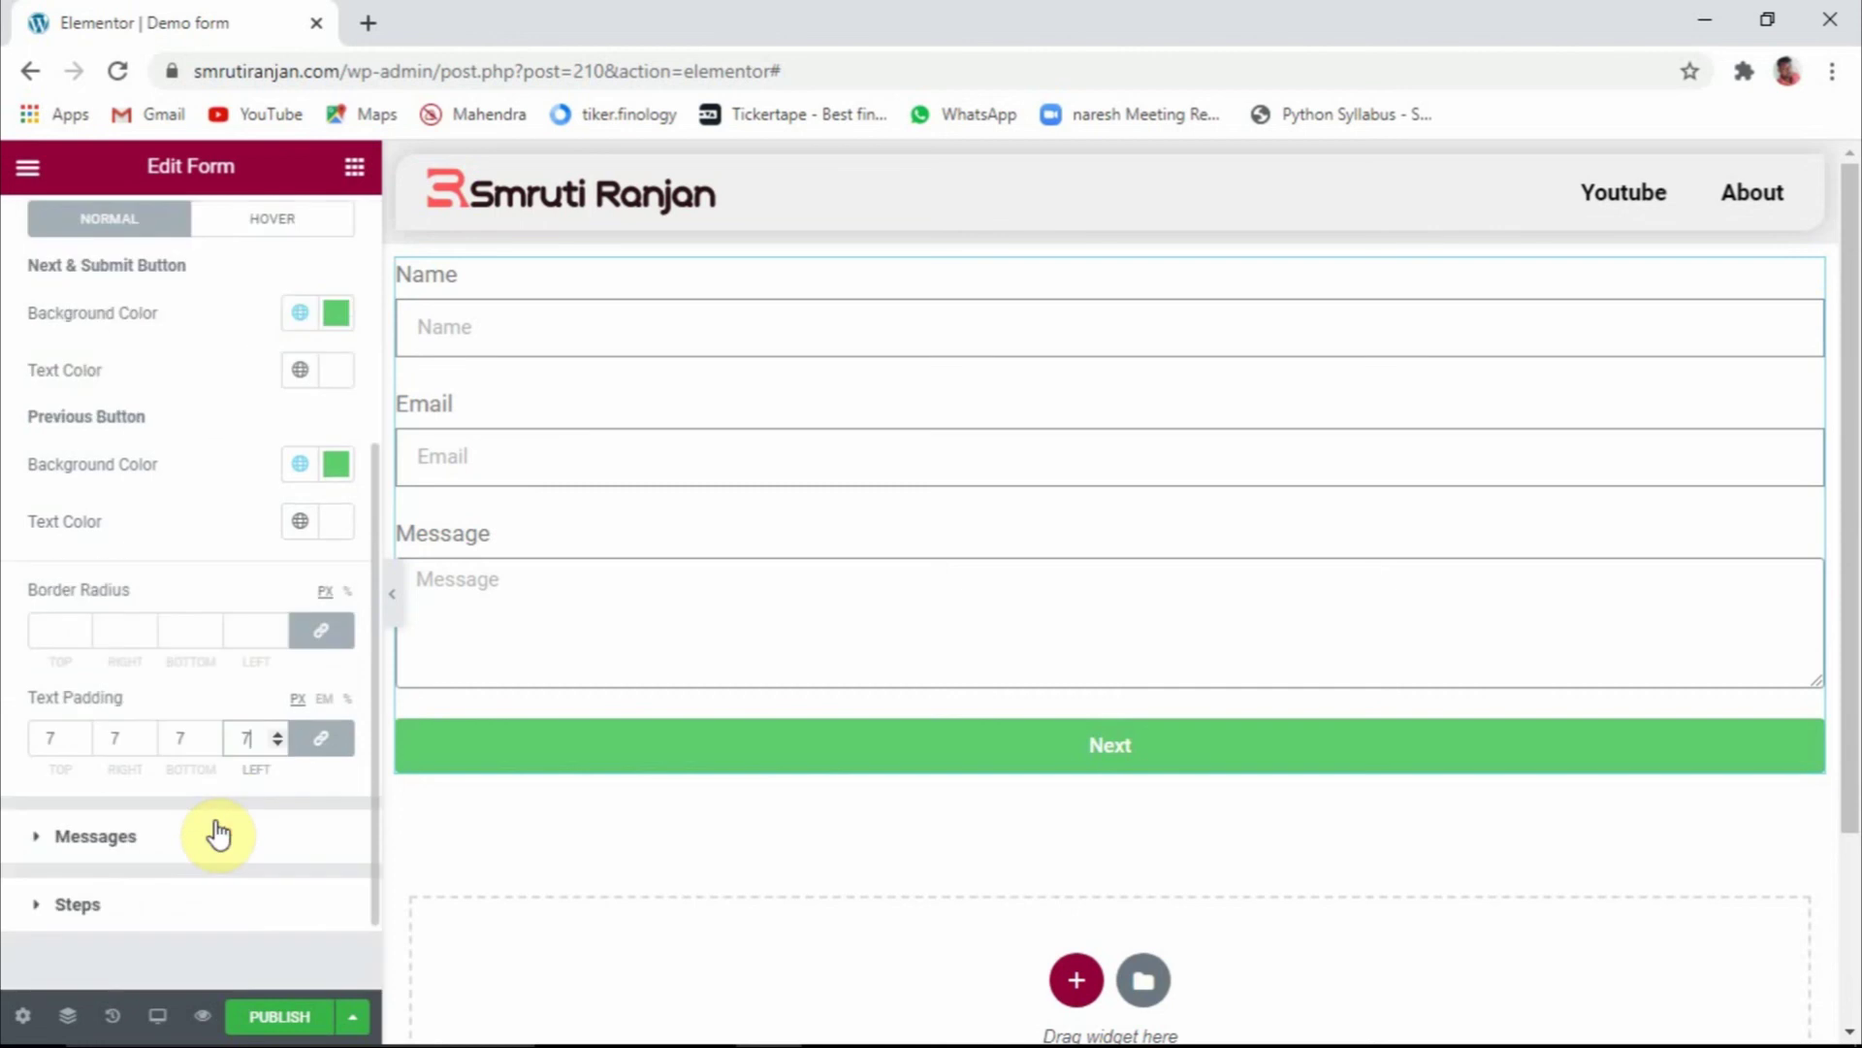
{"action": "scroll", "coordinate": [207, 831], "scroll_direction": "up", "scroll_amount": 1}
{"action": "double_click", "coordinate": [49, 770]}
{"action": "type", "text": "0"}
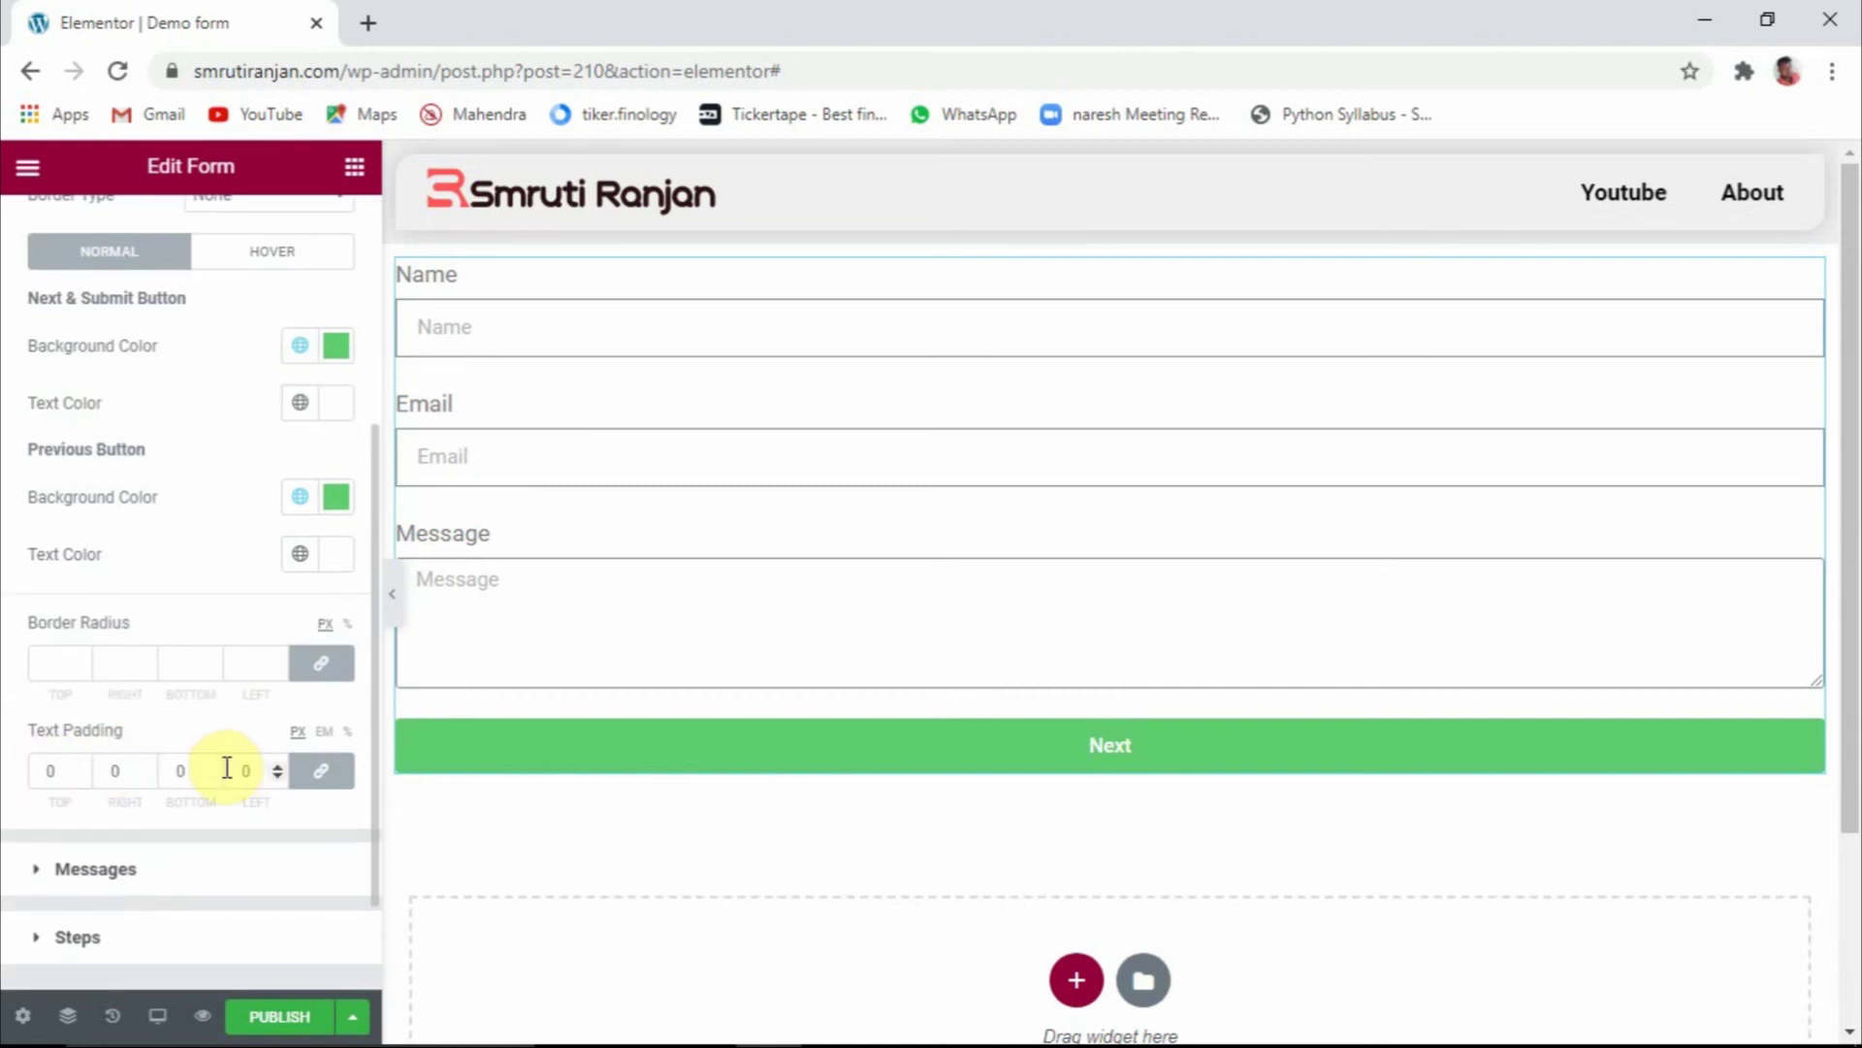
Review the message style settings and set the spacing of the form's steps to 22
{"action": "scroll", "coordinate": [262, 824], "scroll_direction": "down", "scroll_amount": 1}
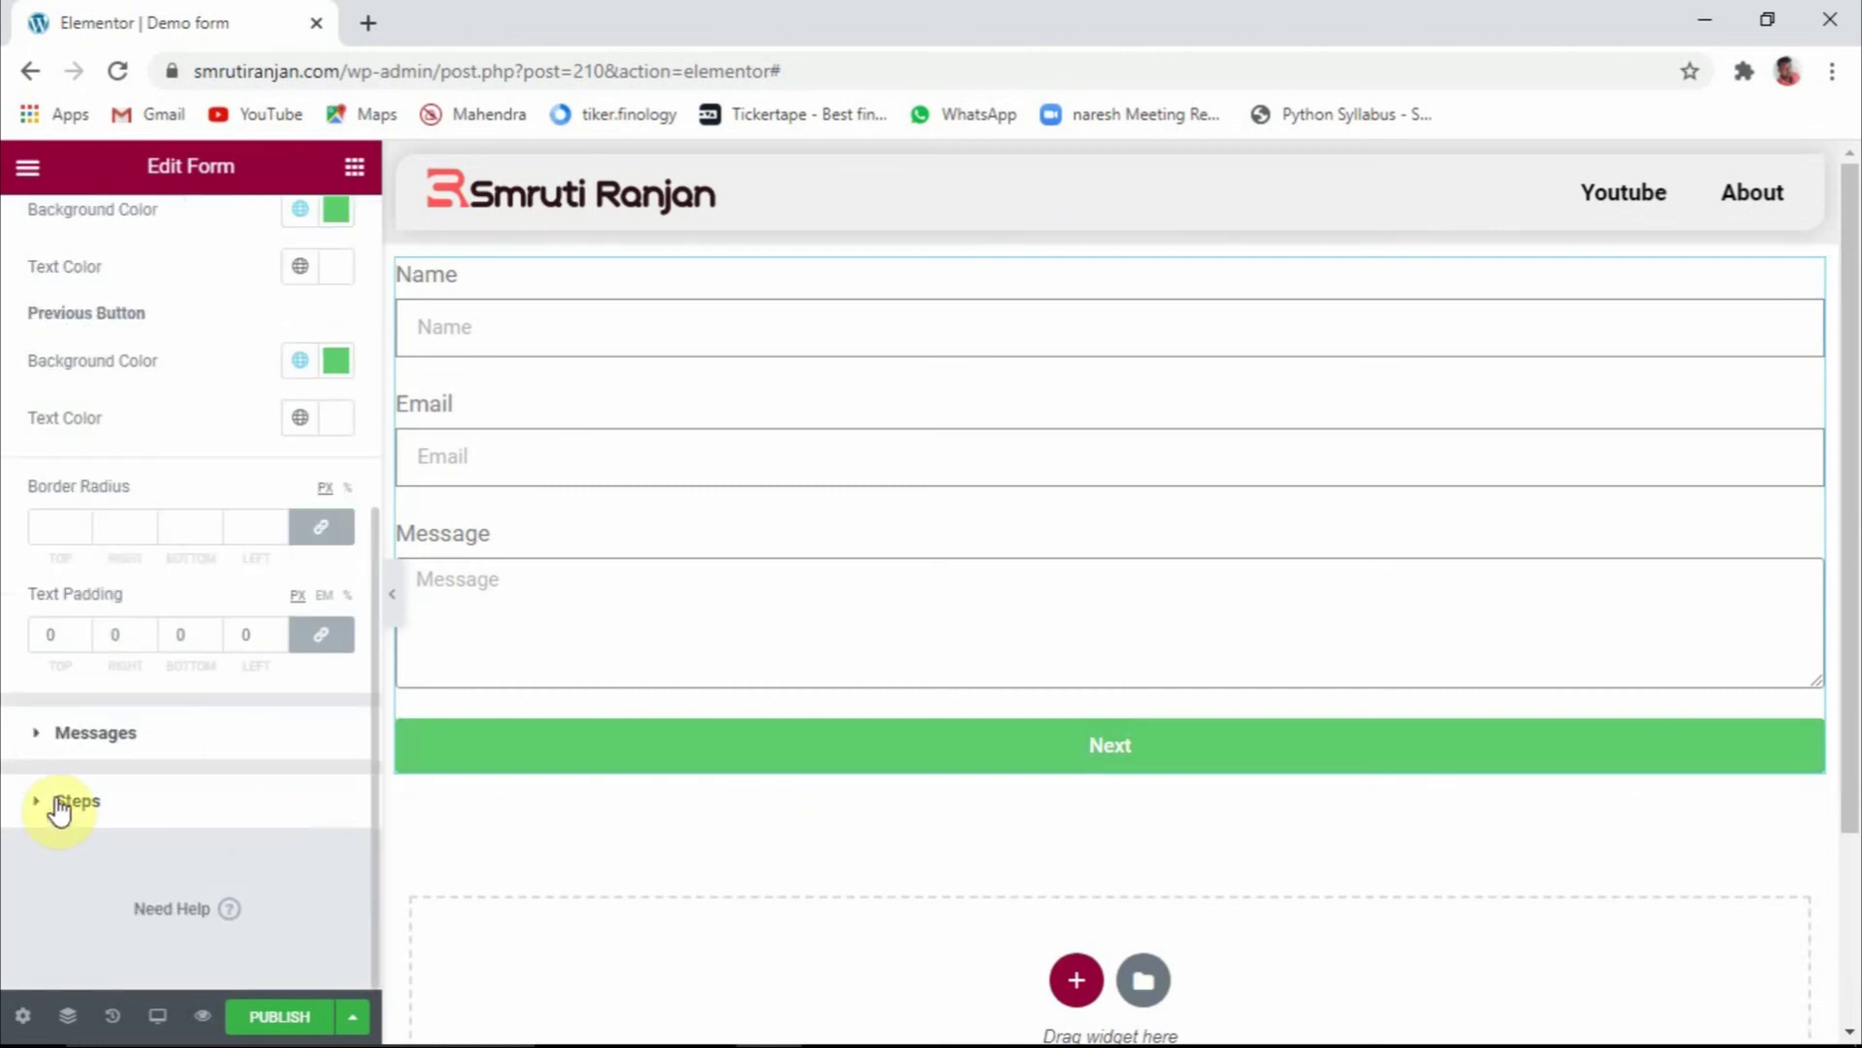
{"action": "left_click", "coordinate": [91, 748]}
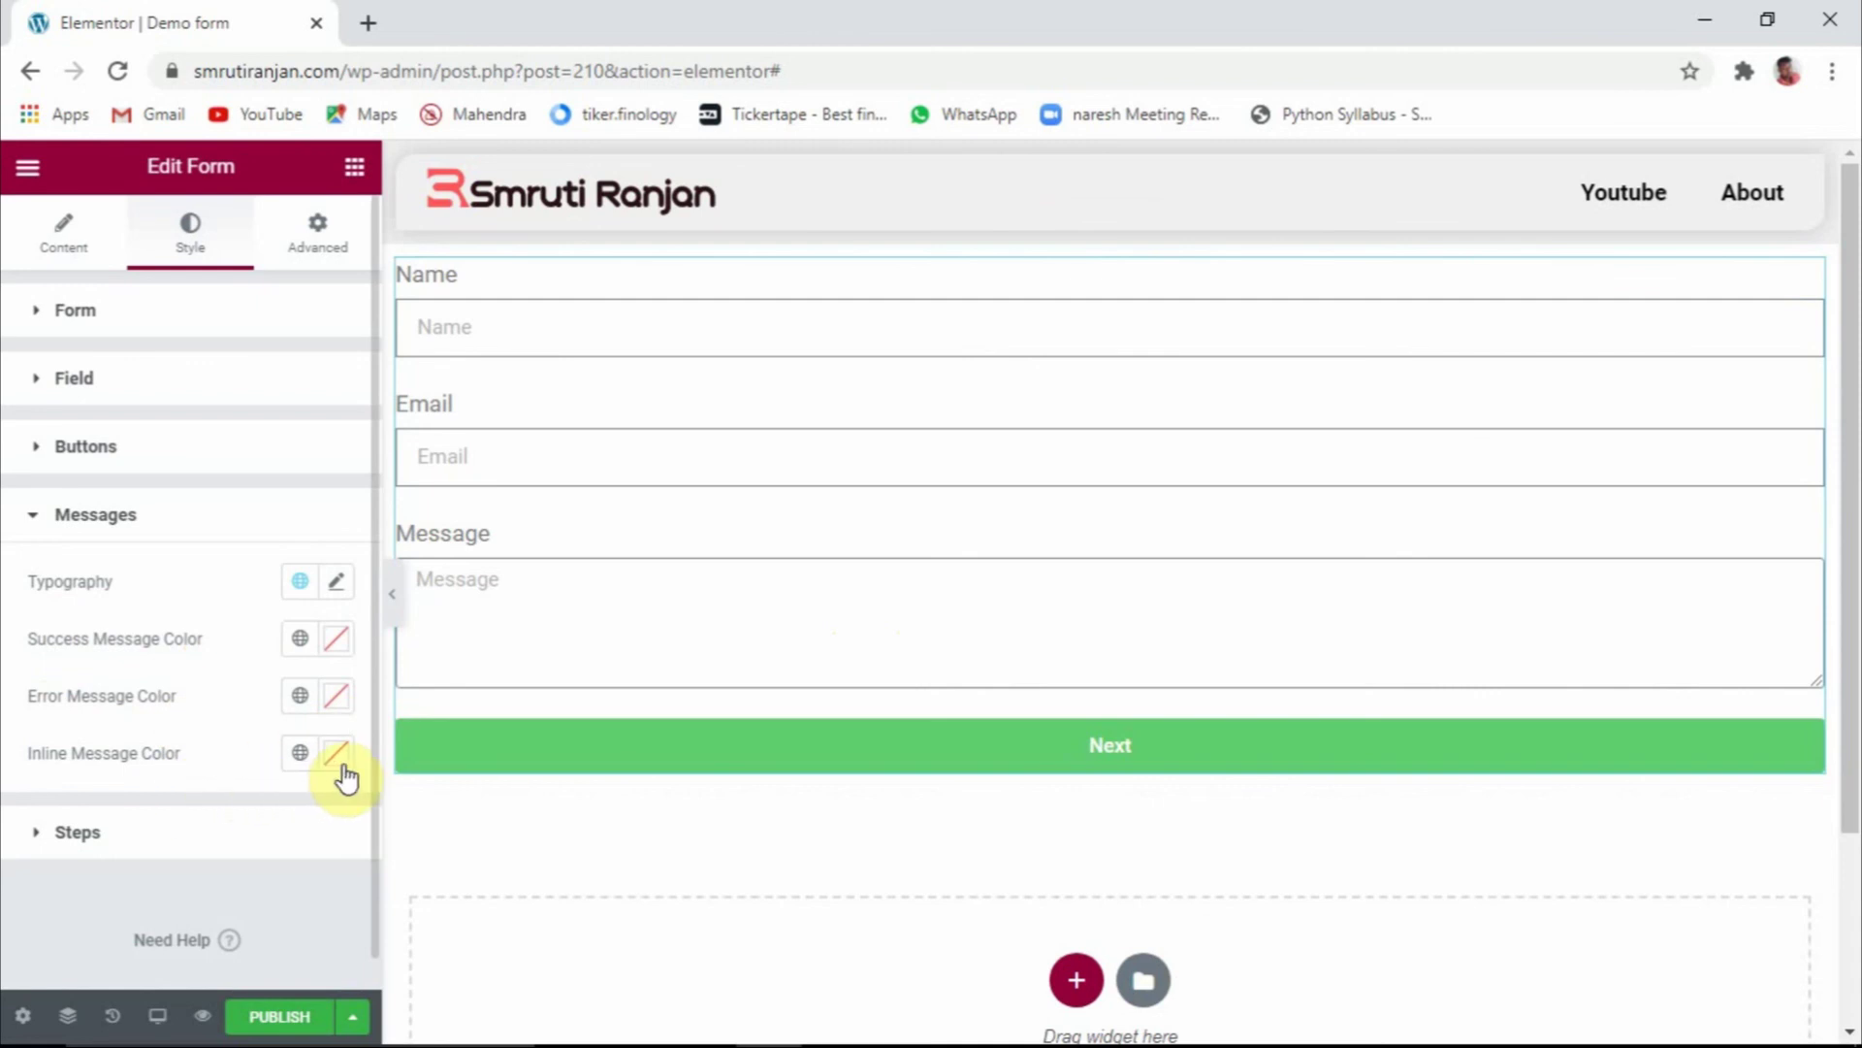
{"action": "left_click", "coordinate": [92, 849]}
{"action": "scroll", "coordinate": [190, 820], "scroll_direction": "down", "scroll_amount": 2}
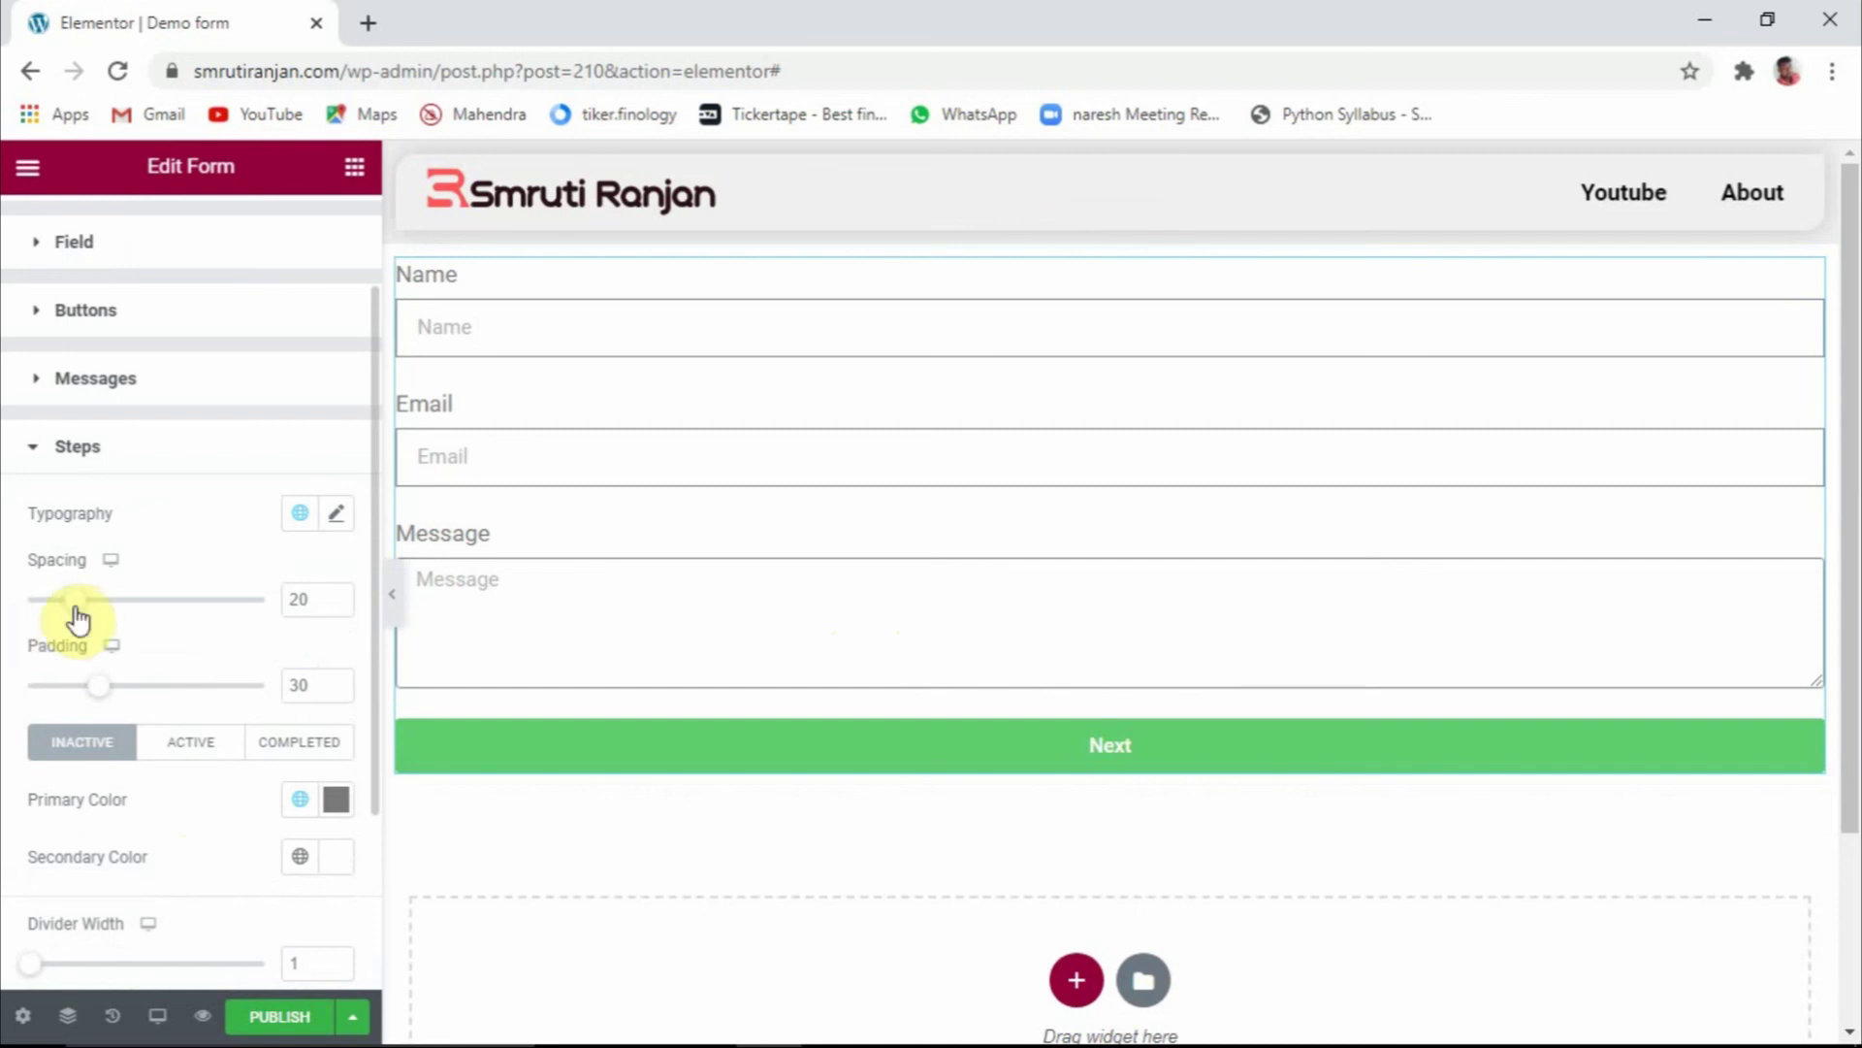
{"action": "mouse_move", "coordinate": [75, 602]}
{"action": "left_mouse_down"}
{"action": "mouse_move", "coordinate": [100, 609]}
{"action": "mouse_move", "coordinate": [79, 612]}
{"action": "left_mouse_up"}
{"action": "scroll", "coordinate": [133, 811], "scroll_direction": "down", "scroll_amount": 2}
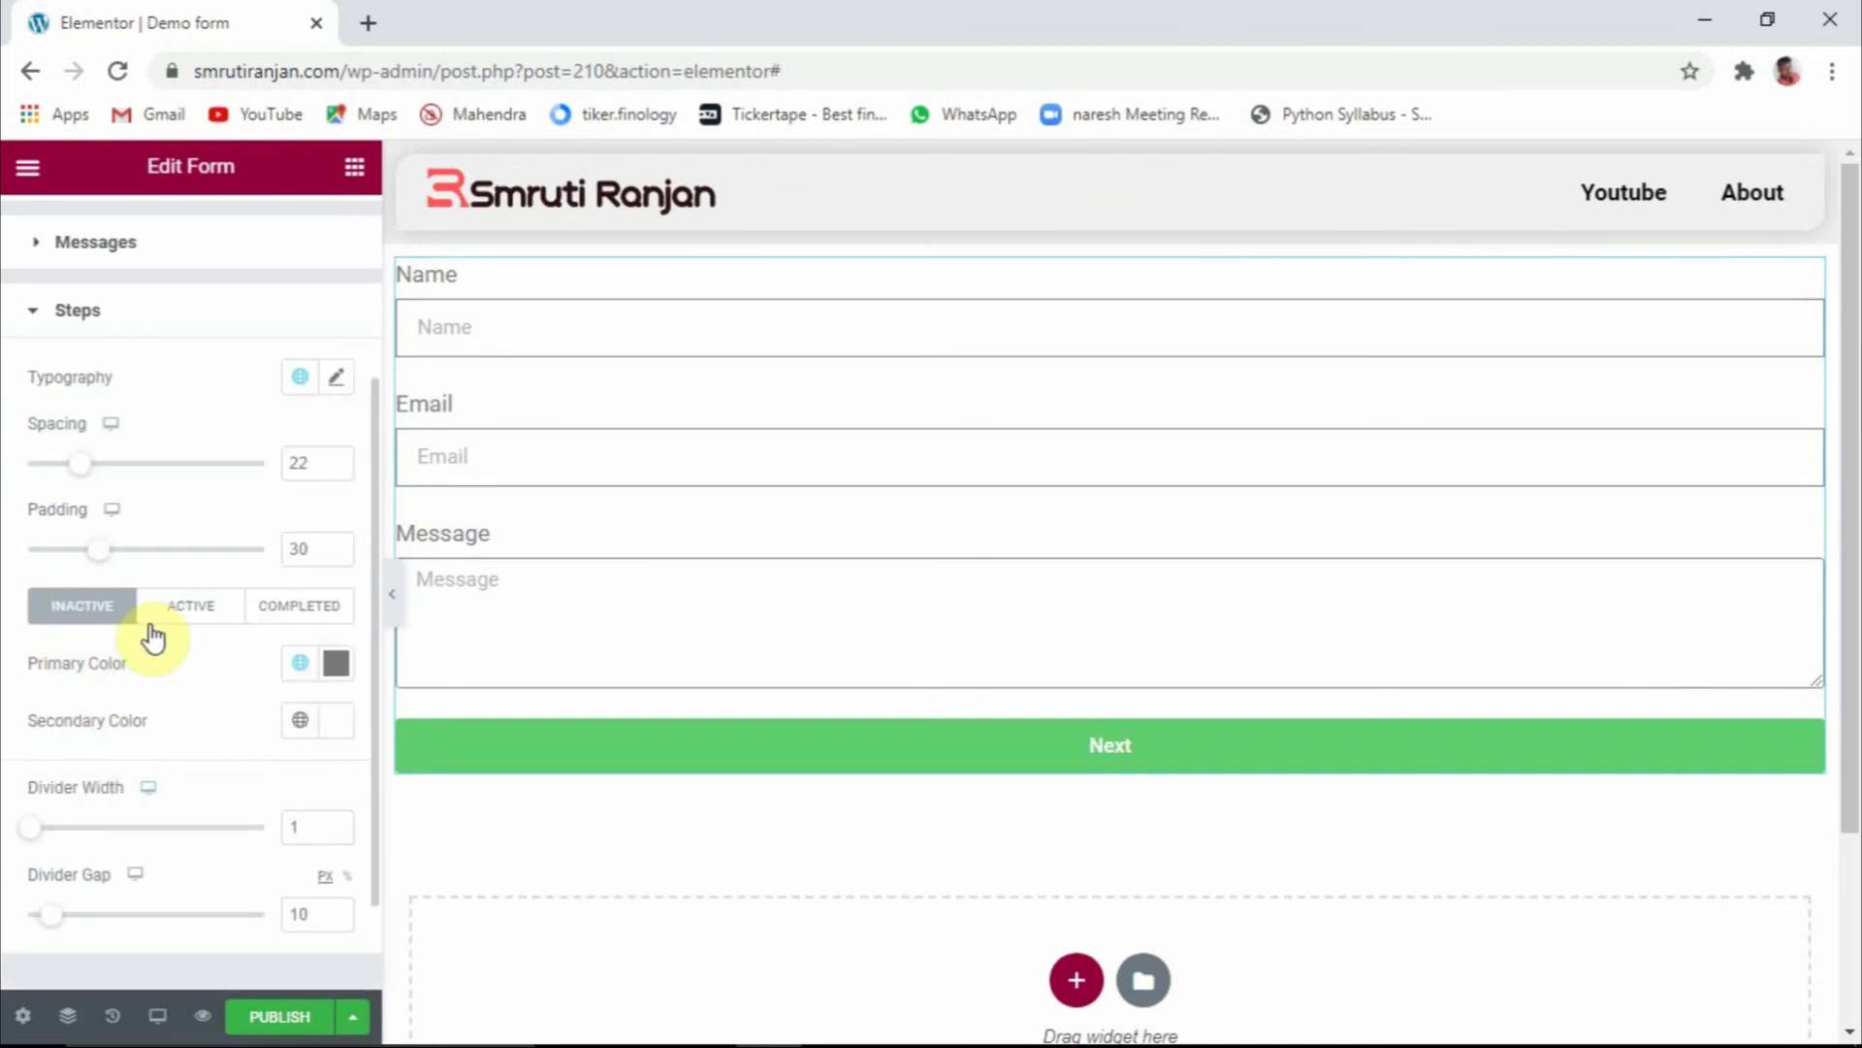
Examine the form's remaining step style settings and its advanced settings, including margin, padding, Z-index, CSS ID and classes, motion effects and custom CSS
{"action": "scroll", "coordinate": [352, 621], "scroll_direction": "down", "scroll_amount": 2}
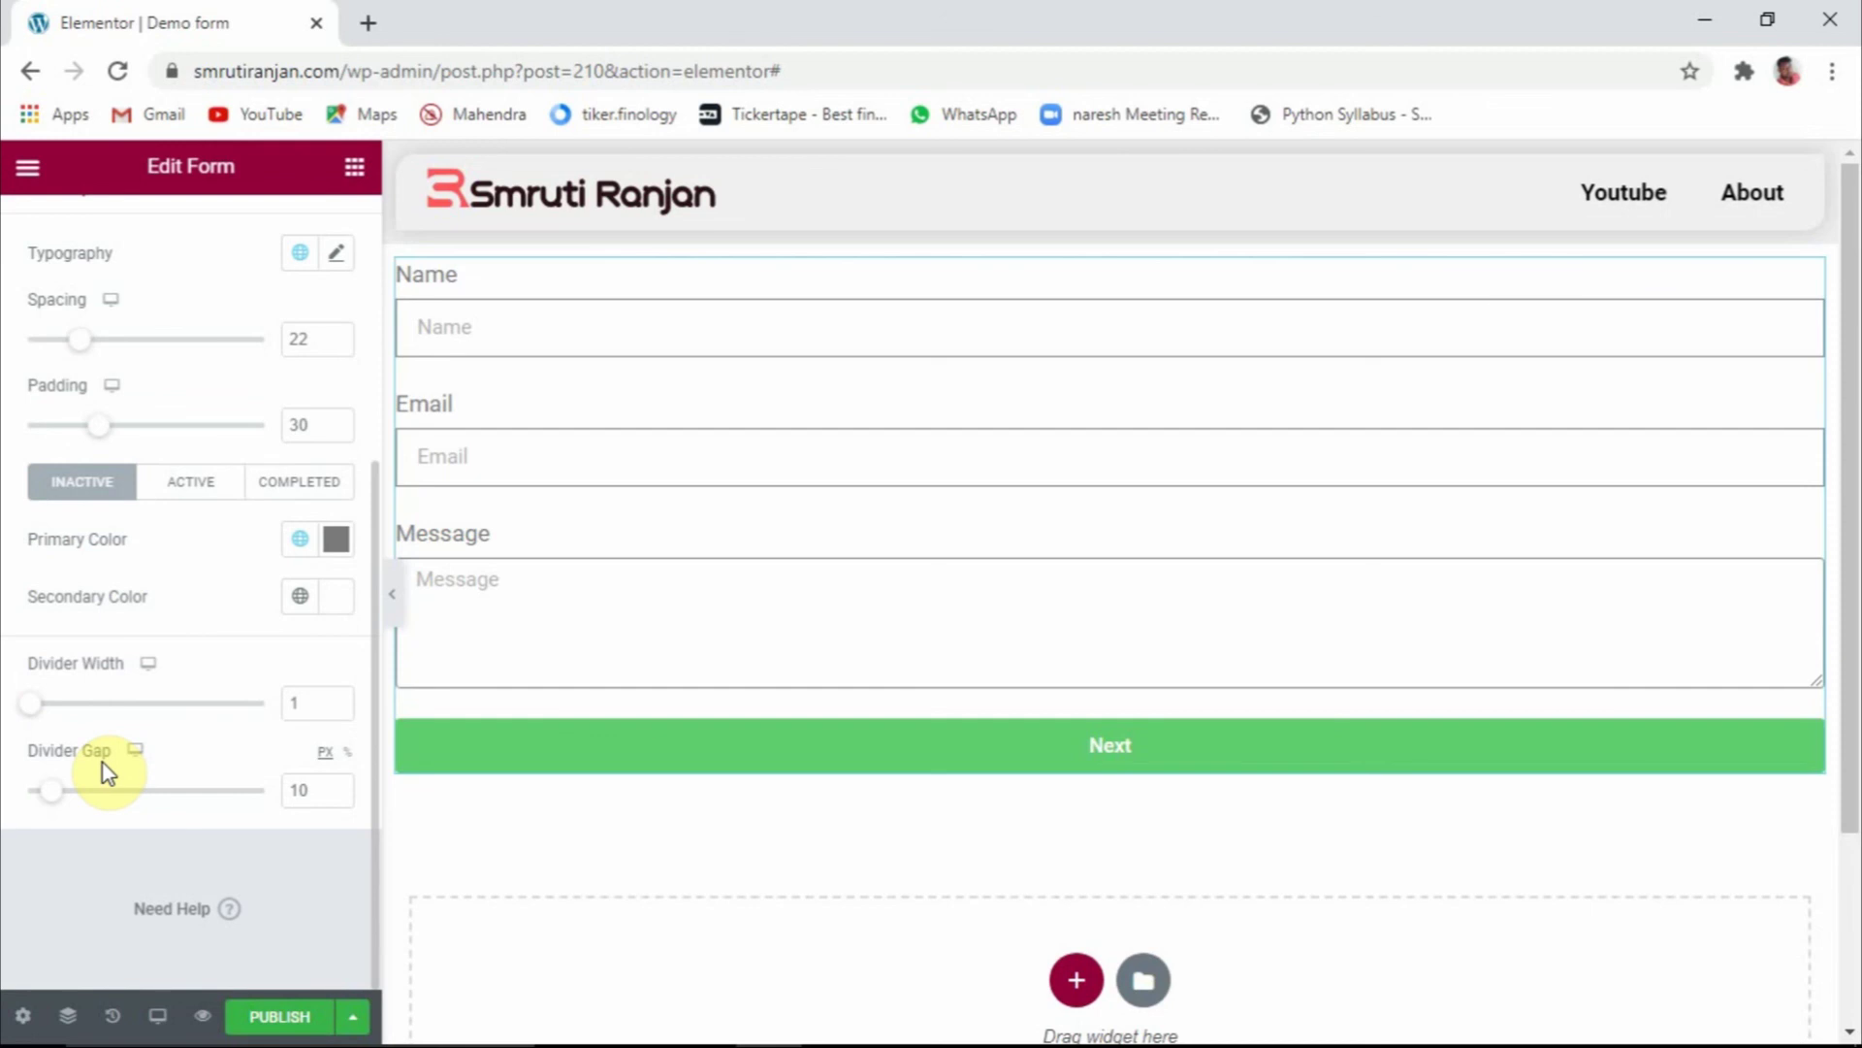
{"action": "scroll", "coordinate": [175, 679], "scroll_direction": "up", "scroll_amount": 4}
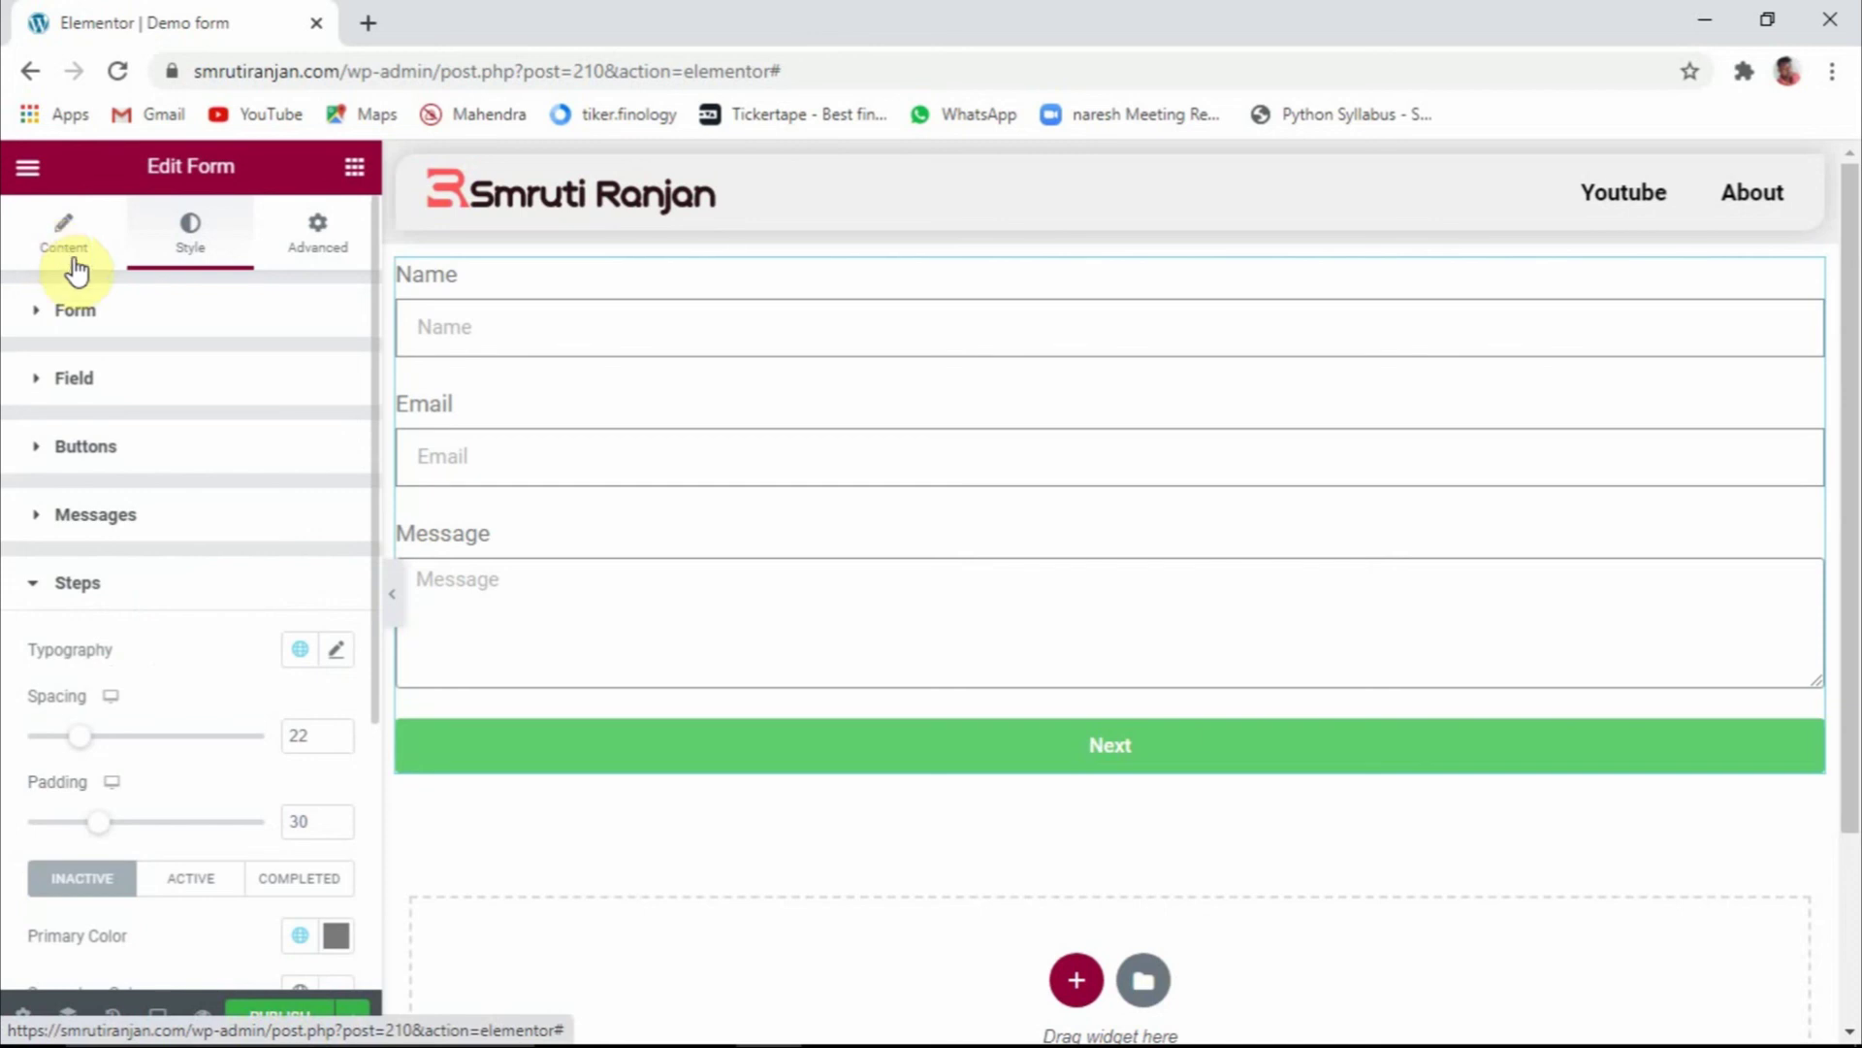
{"action": "left_click", "coordinate": [323, 258]}
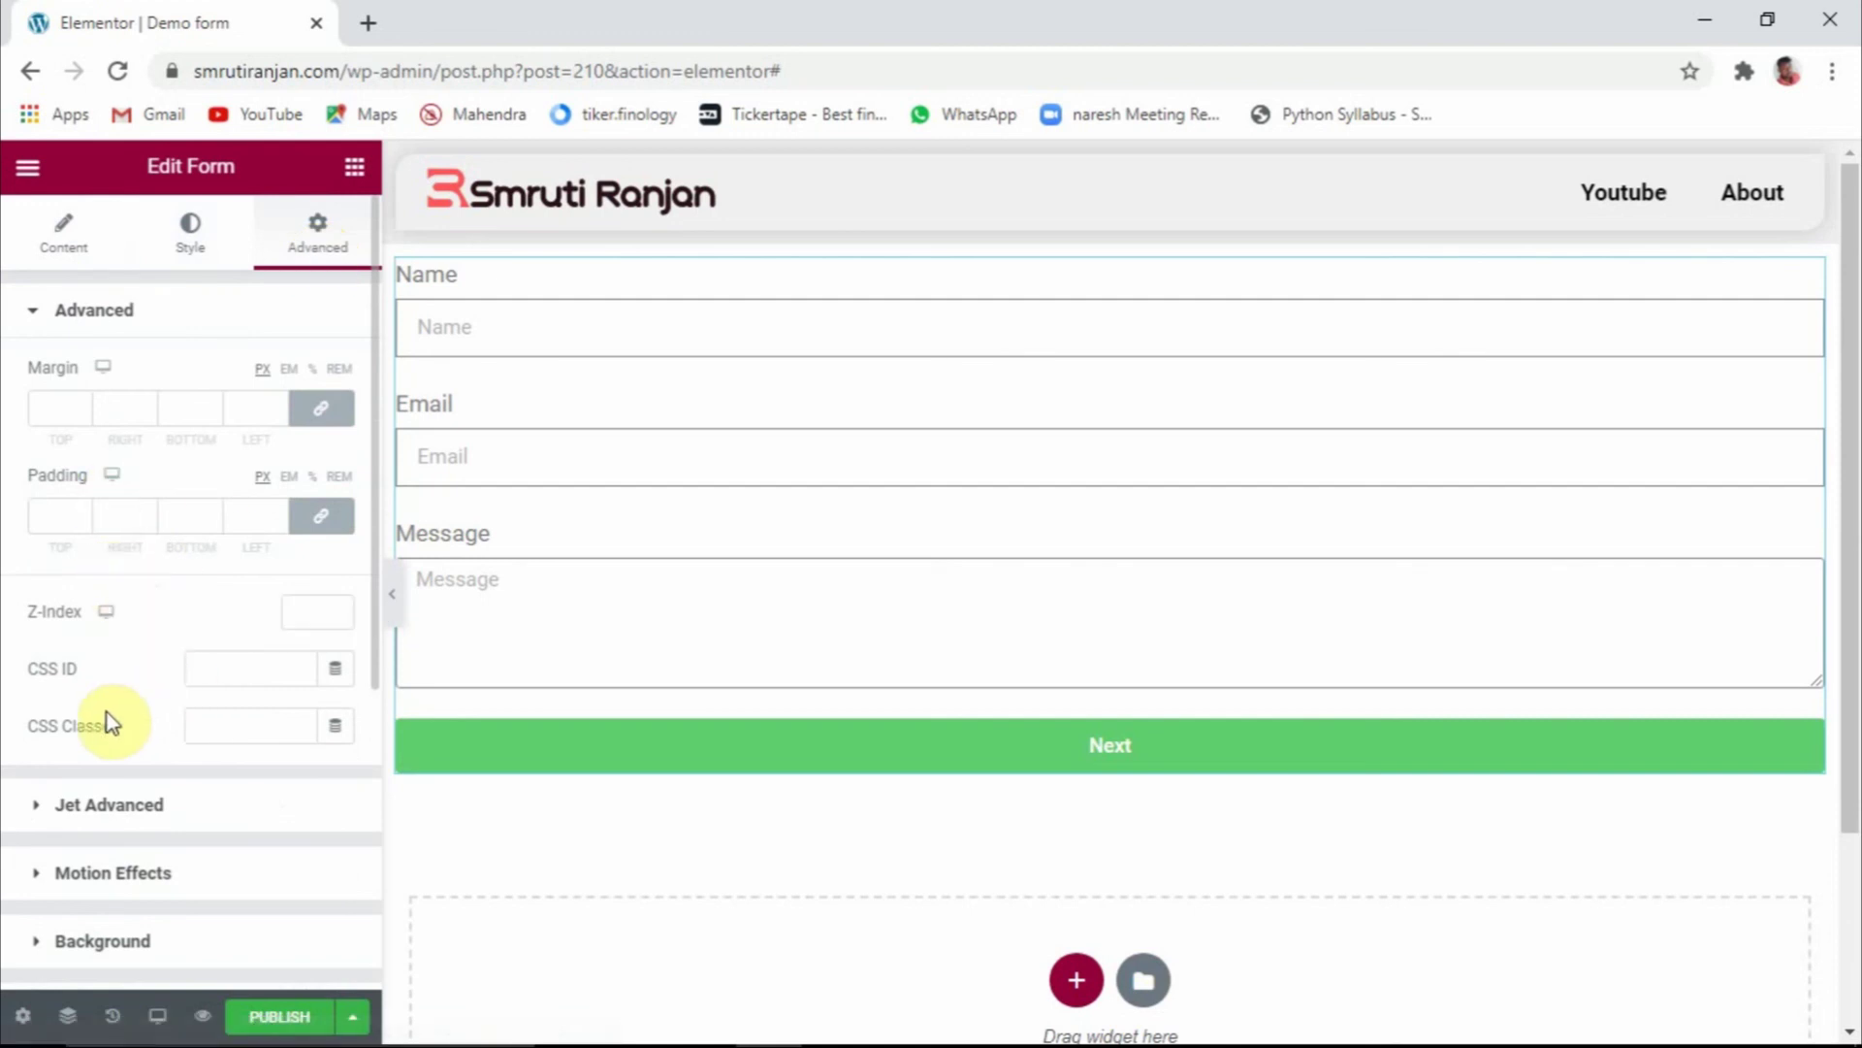
{"action": "scroll", "coordinate": [116, 614], "scroll_direction": "down", "scroll_amount": 2}
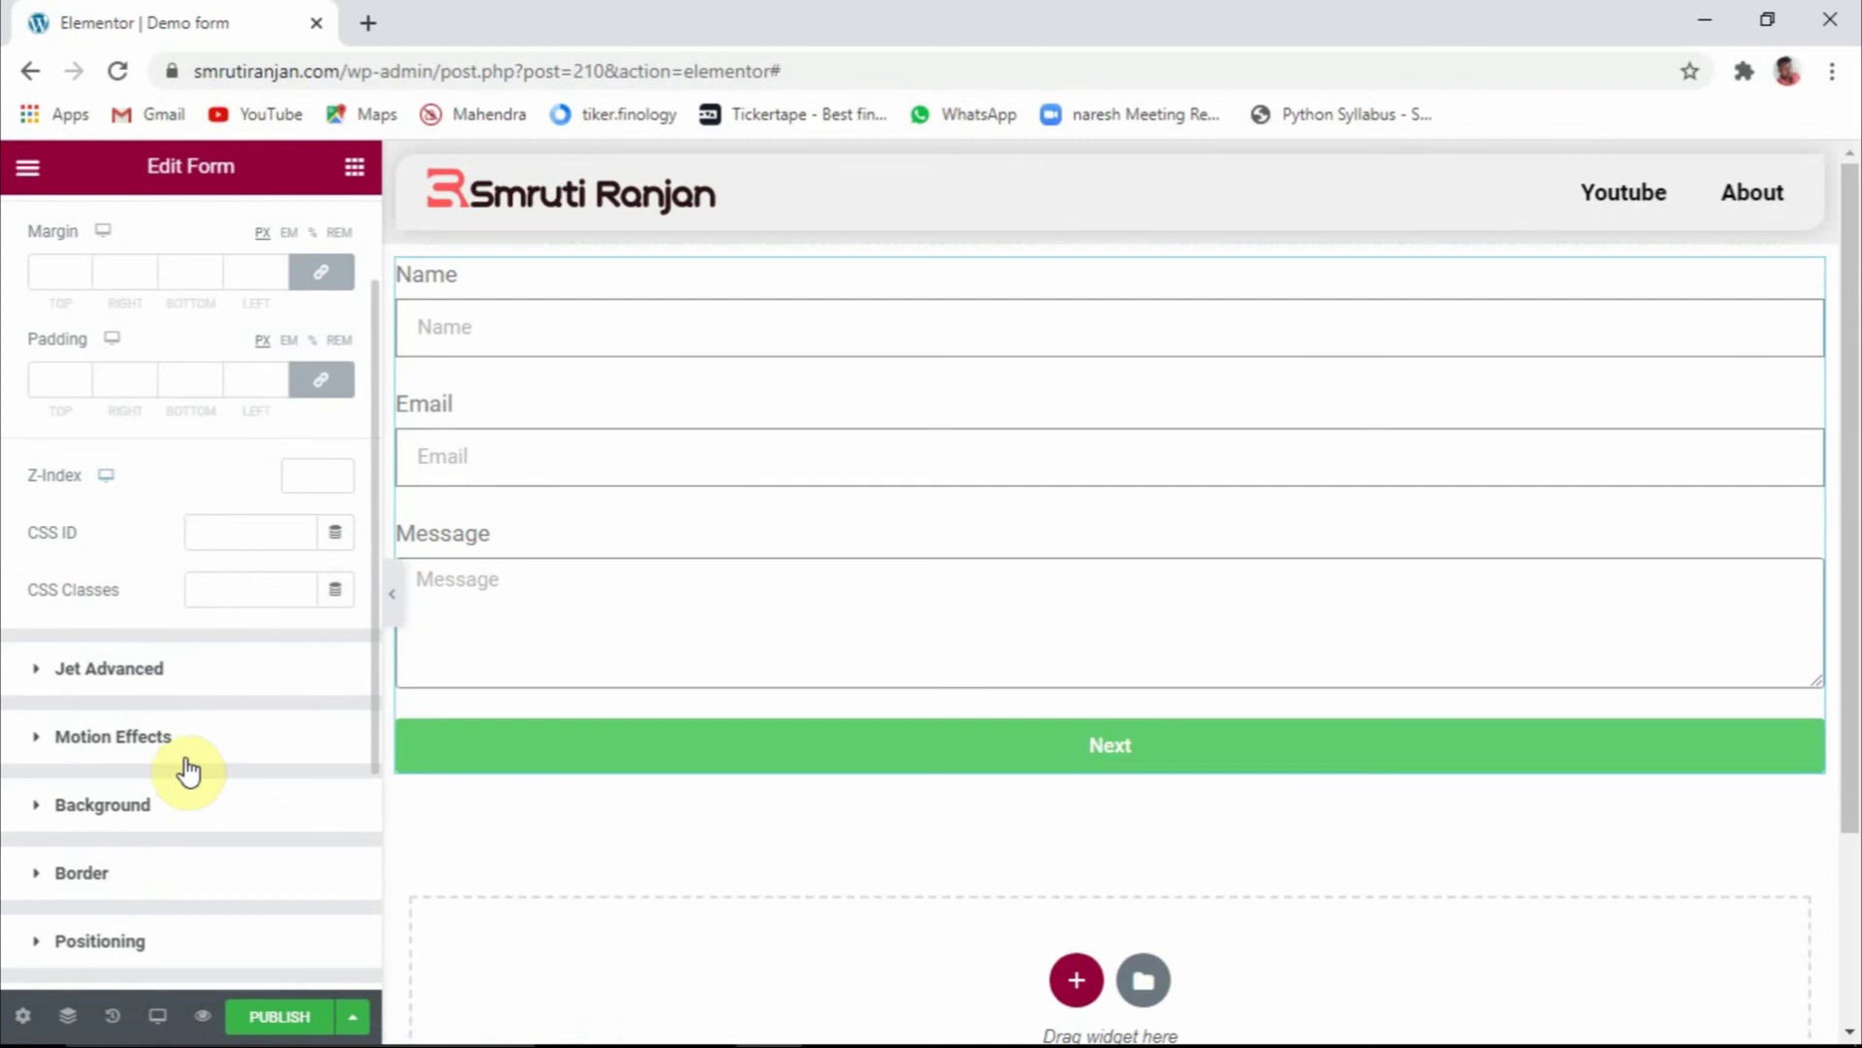
{"action": "scroll", "coordinate": [189, 767], "scroll_direction": "down", "scroll_amount": 2}
{"action": "scroll", "coordinate": [218, 708], "scroll_direction": "down", "scroll_amount": 2}
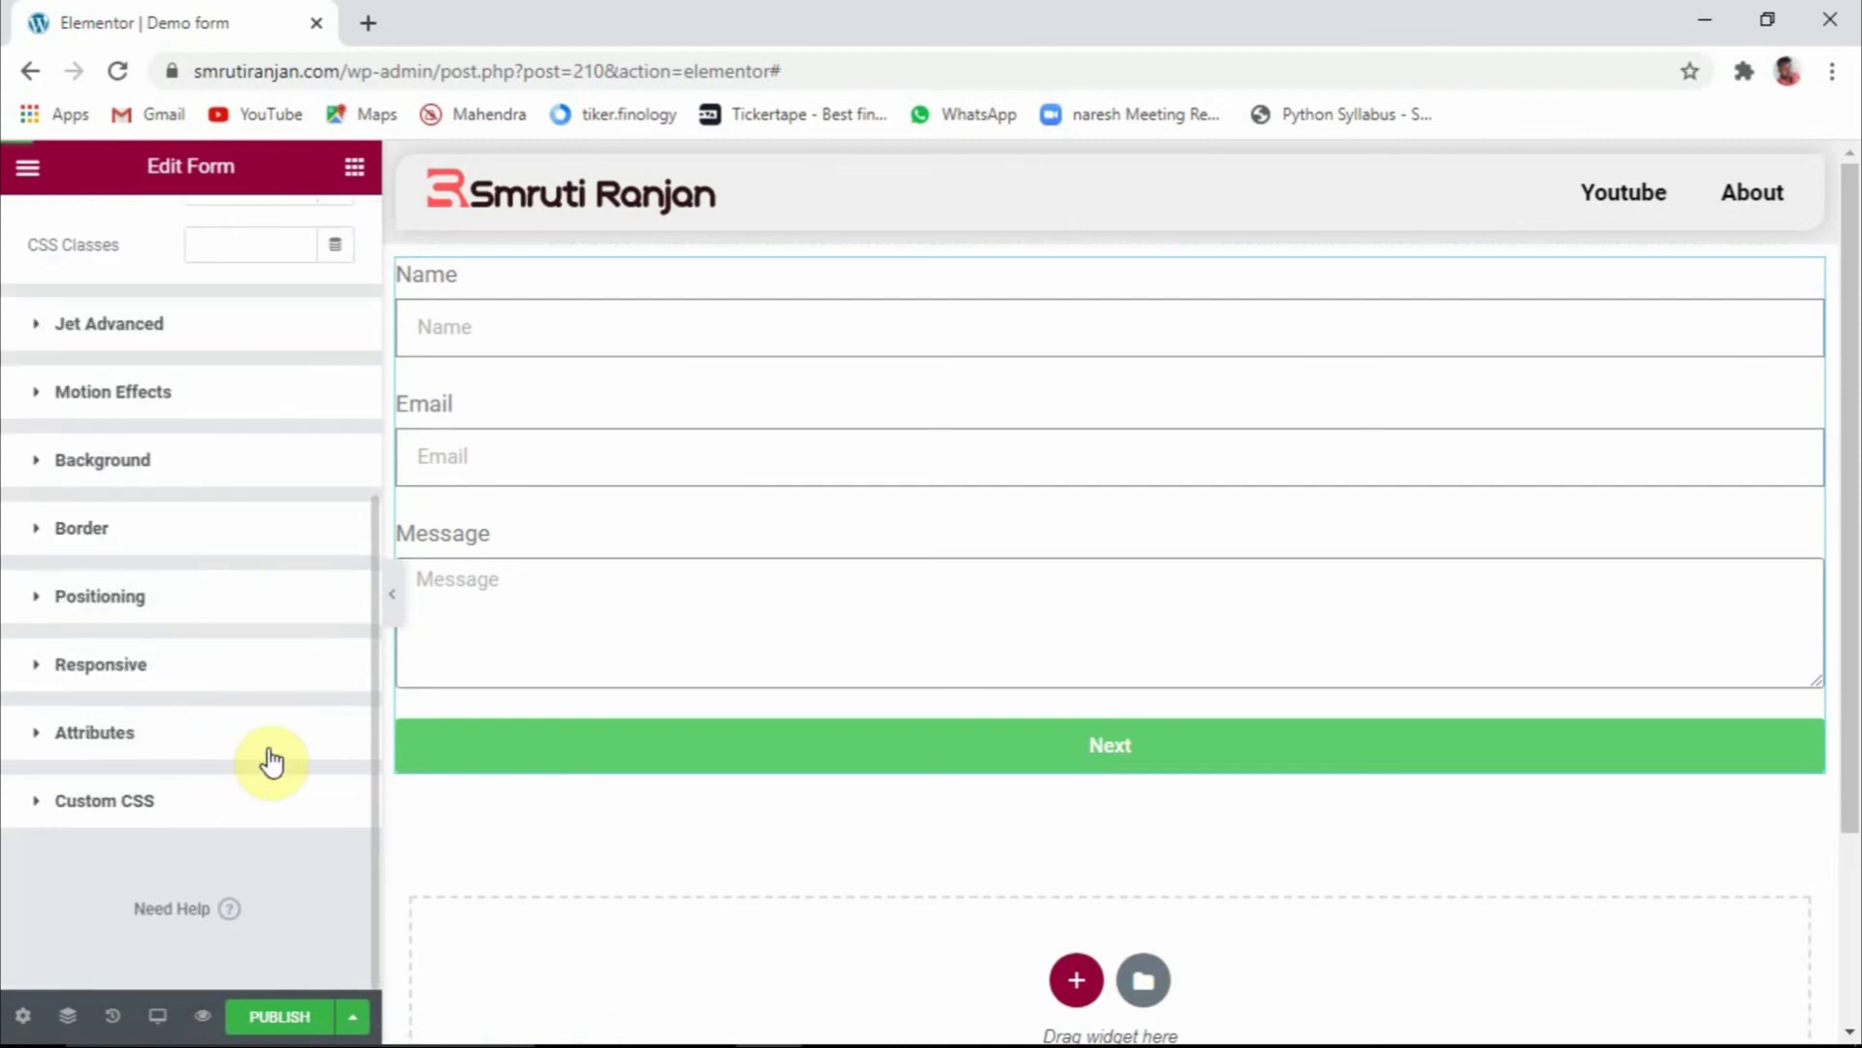
{"action": "scroll", "coordinate": [219, 747], "scroll_direction": "up", "scroll_amount": 3}
{"action": "scroll", "coordinate": [207, 748], "scroll_direction": "up", "scroll_amount": 2}
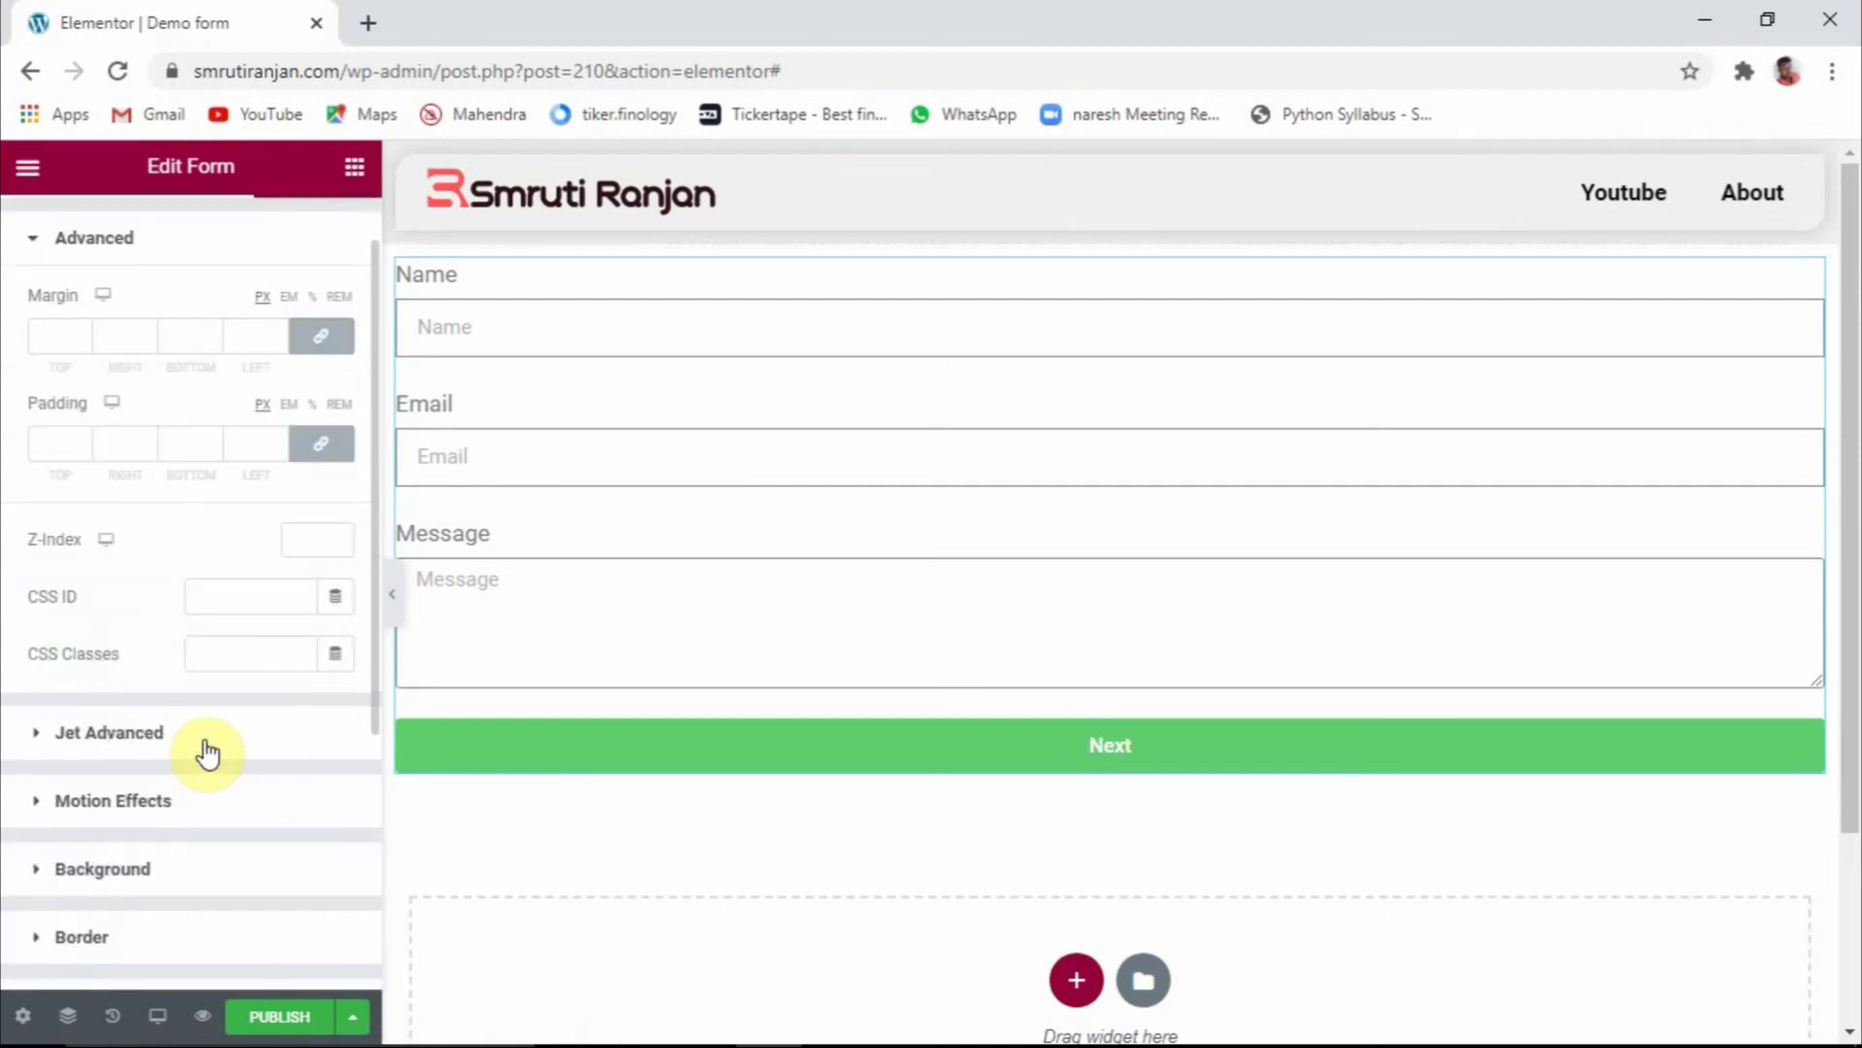